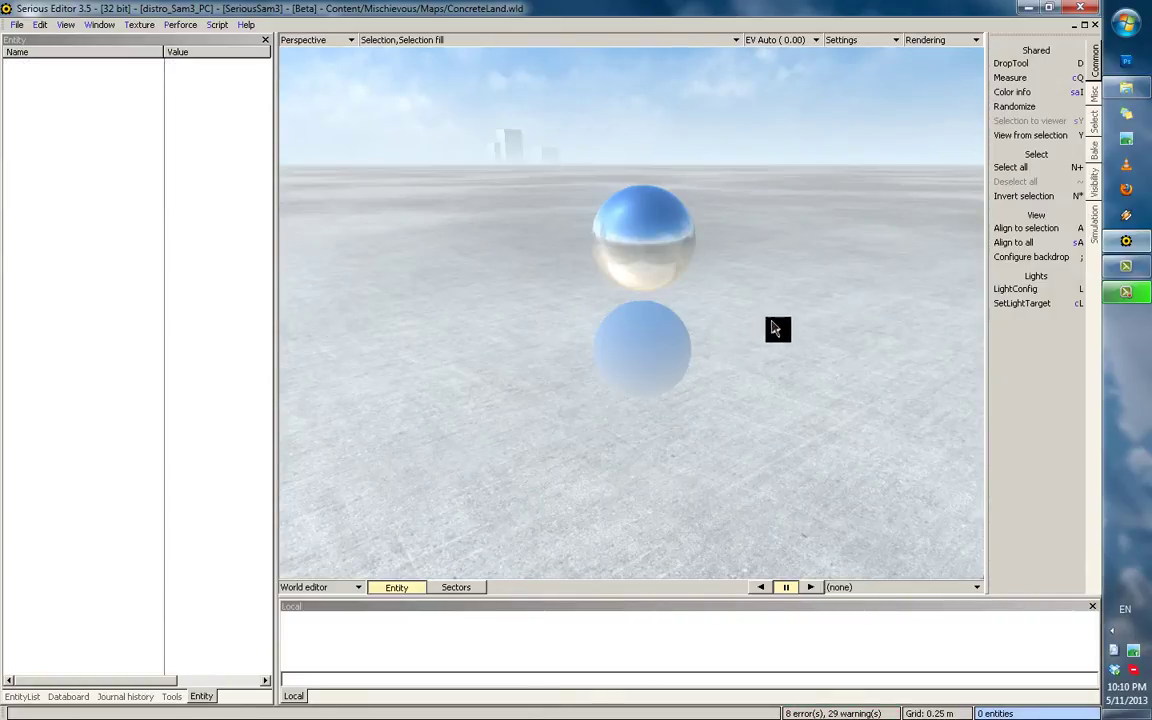
Select the lower probe light sphere, examine its preview and bounding box from nearby angles, and clear the selection.
middle_drag(775, 329, 888, 363)
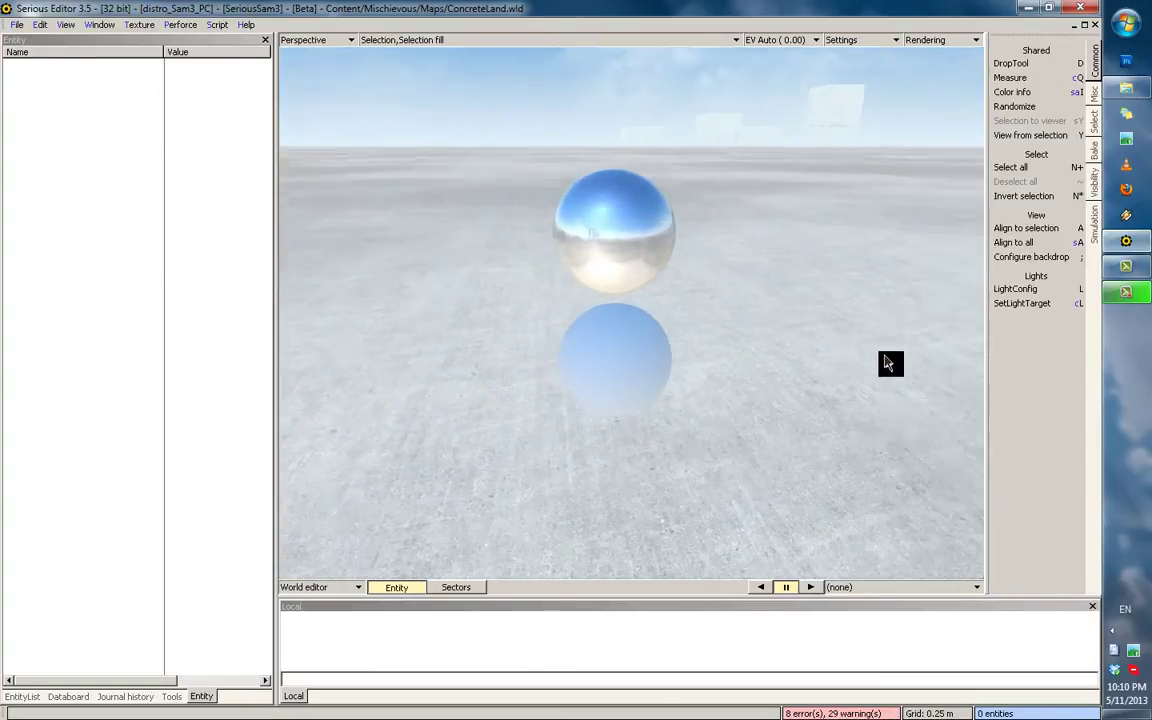
right_drag(888, 363, 720, 362)
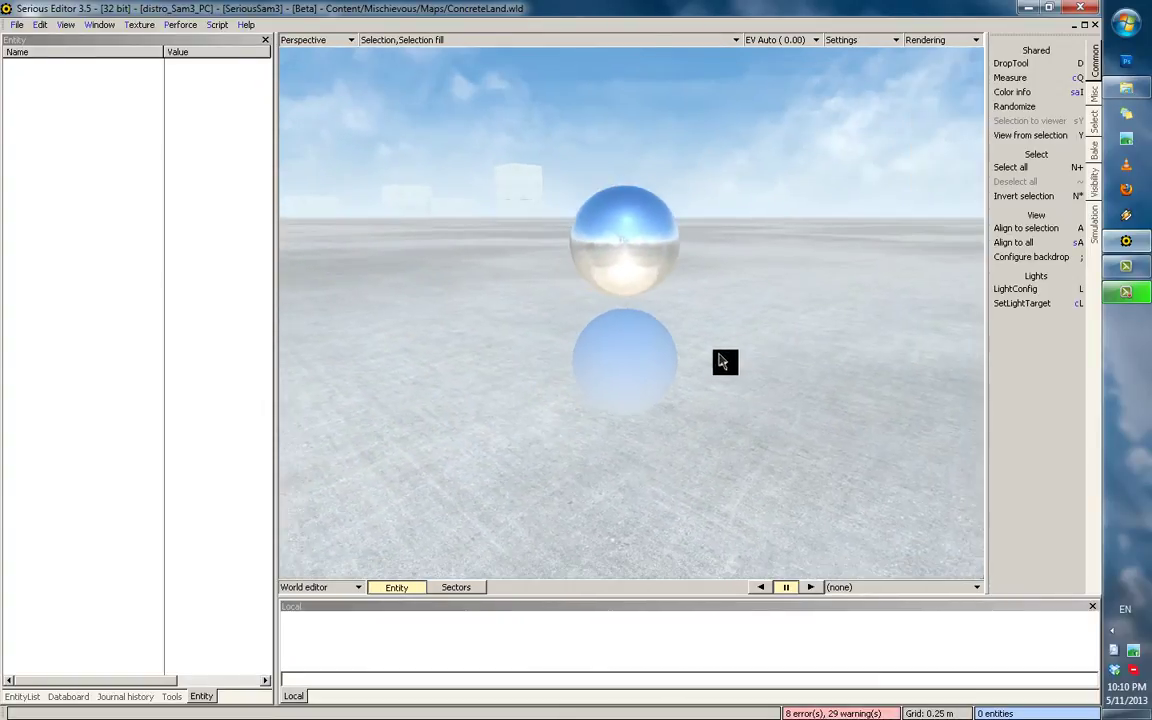
click(607, 376)
middle_drag(735, 386, 707, 257)
middle_drag(762, 330, 707, 291)
right_drag(708, 294, 646, 314)
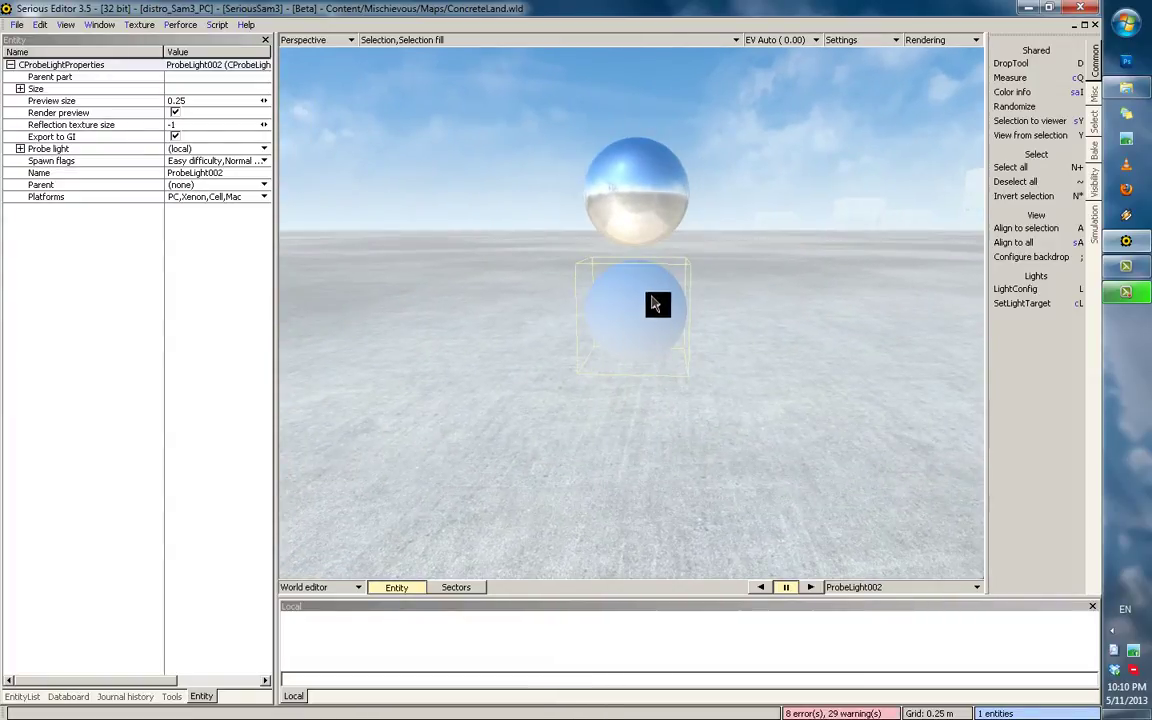
right_drag(698, 254, 697, 284)
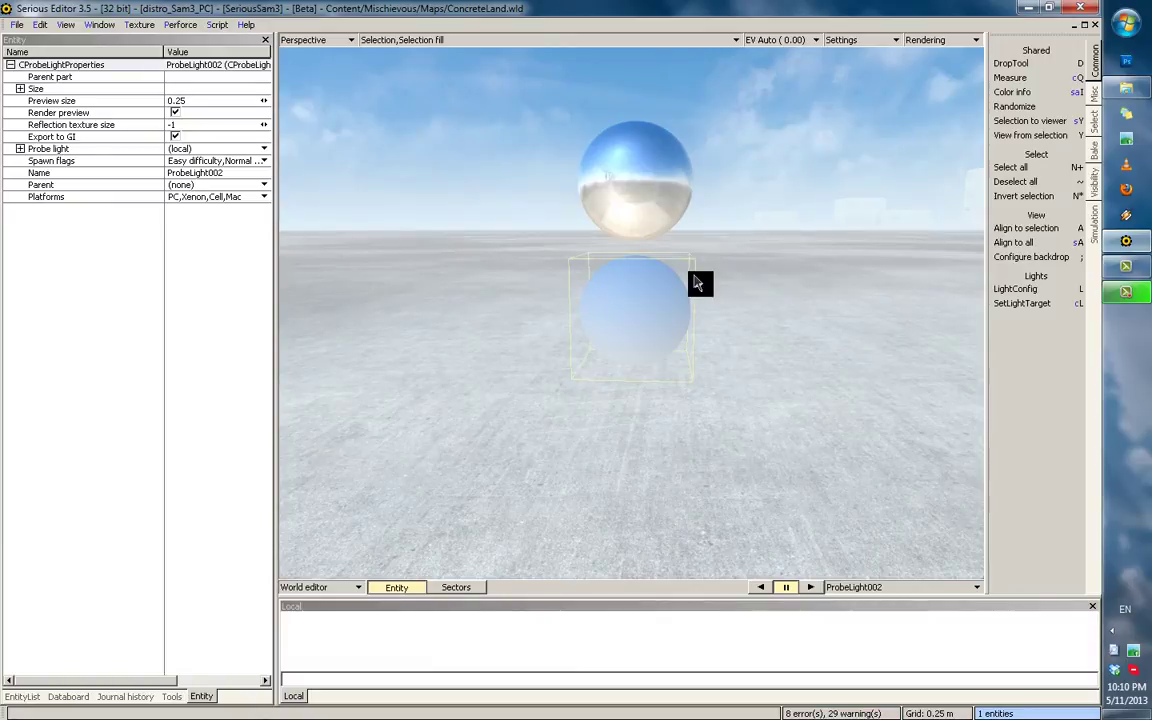
click(725, 287)
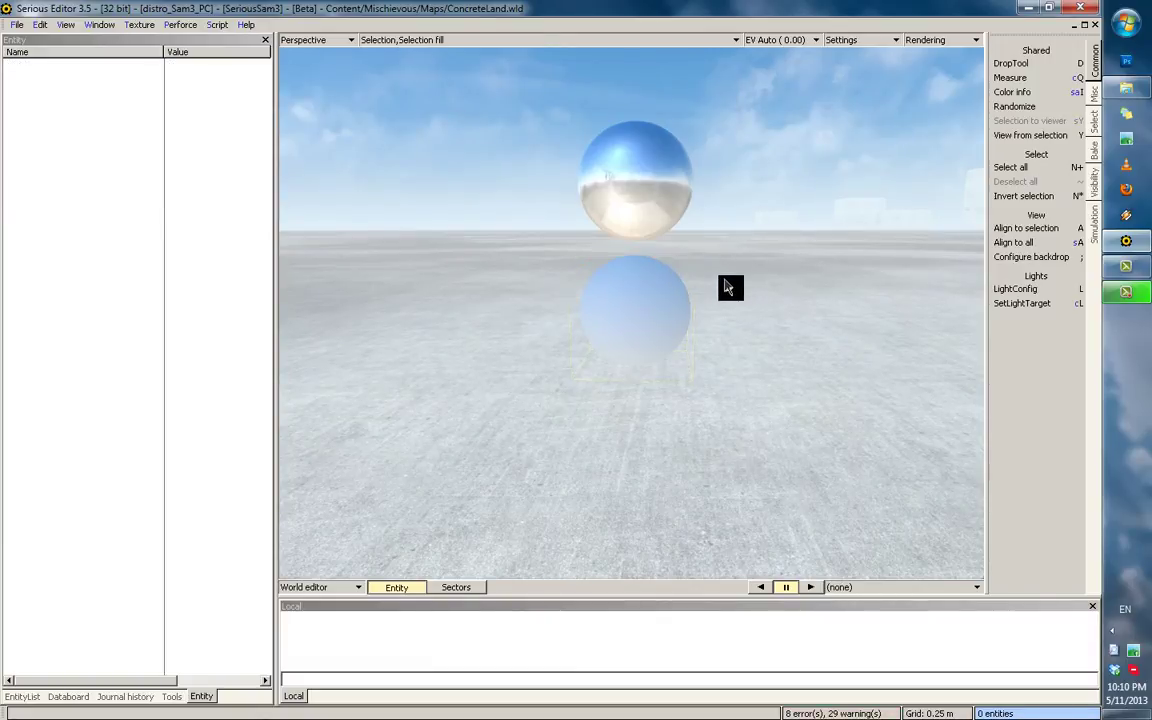
Reselect the probe light, inspect both preview spheres up close, from above and from below, and deselect it.
mouse_move(725, 287)
right_down()
mouse_move(726, 304)
mouse_move(700, 304)
mouse_move(710, 303)
right_up()
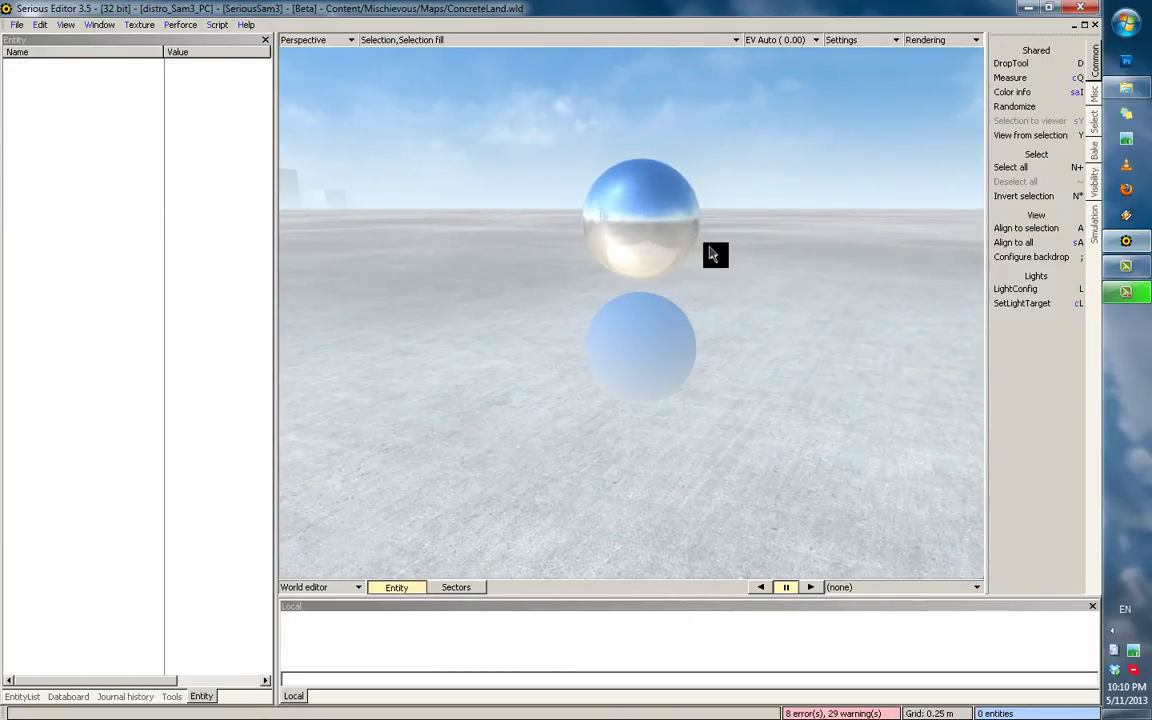
right_drag(711, 251, 711, 317)
click(640, 389)
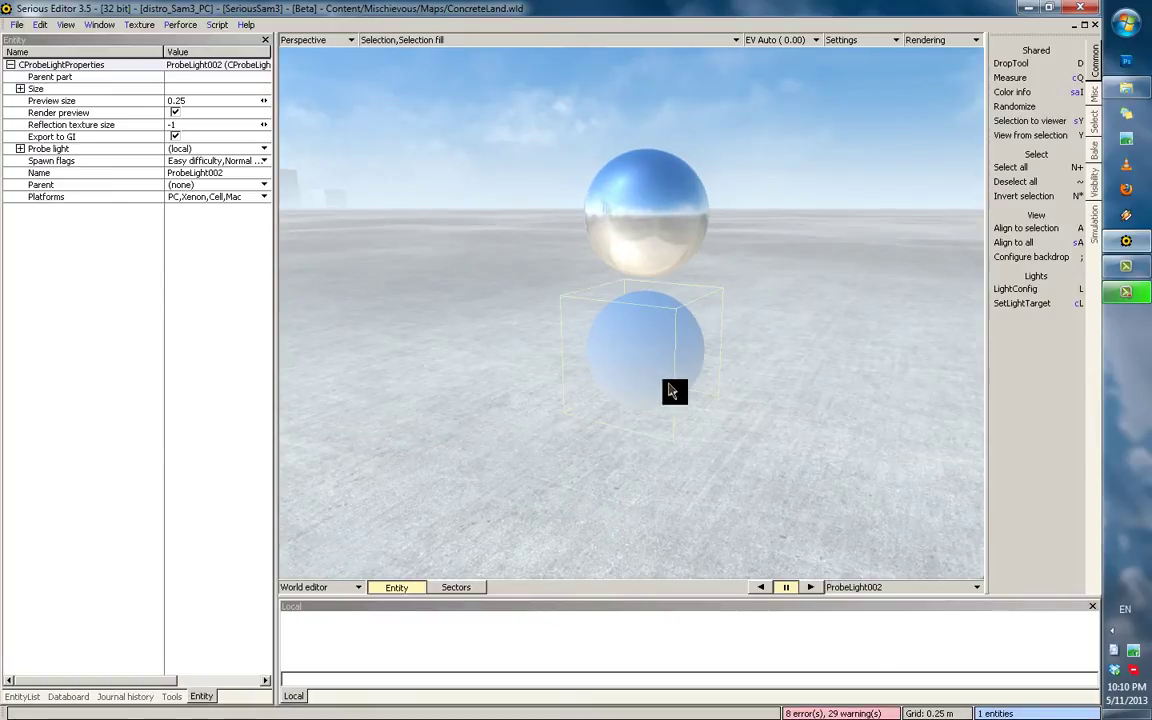
right_drag(714, 221, 541, 195)
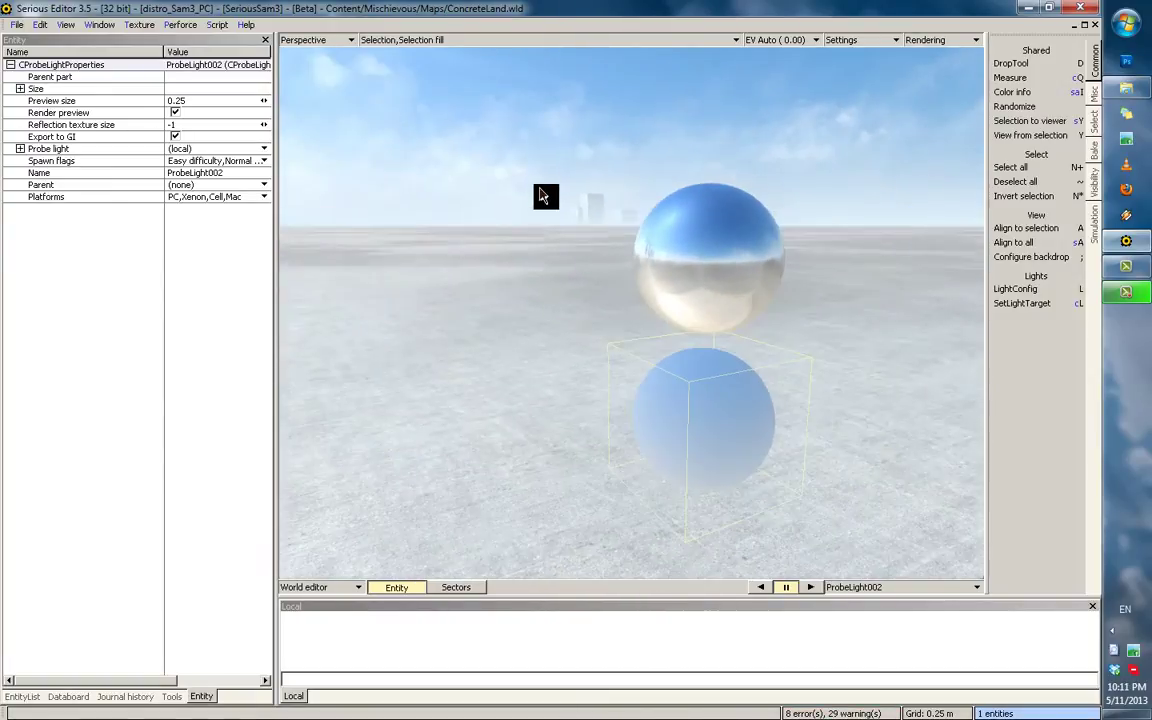
right_drag(526, 257, 586, 289)
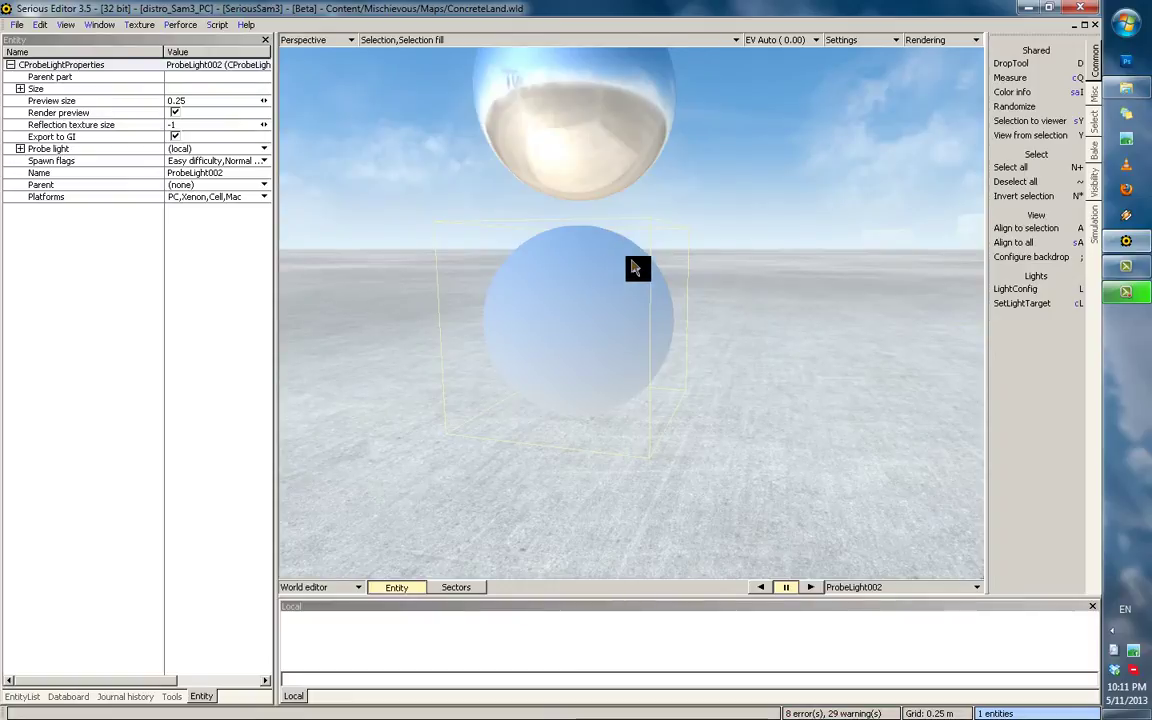
right_drag(730, 222, 619, 306)
right_drag(625, 350, 656, 217)
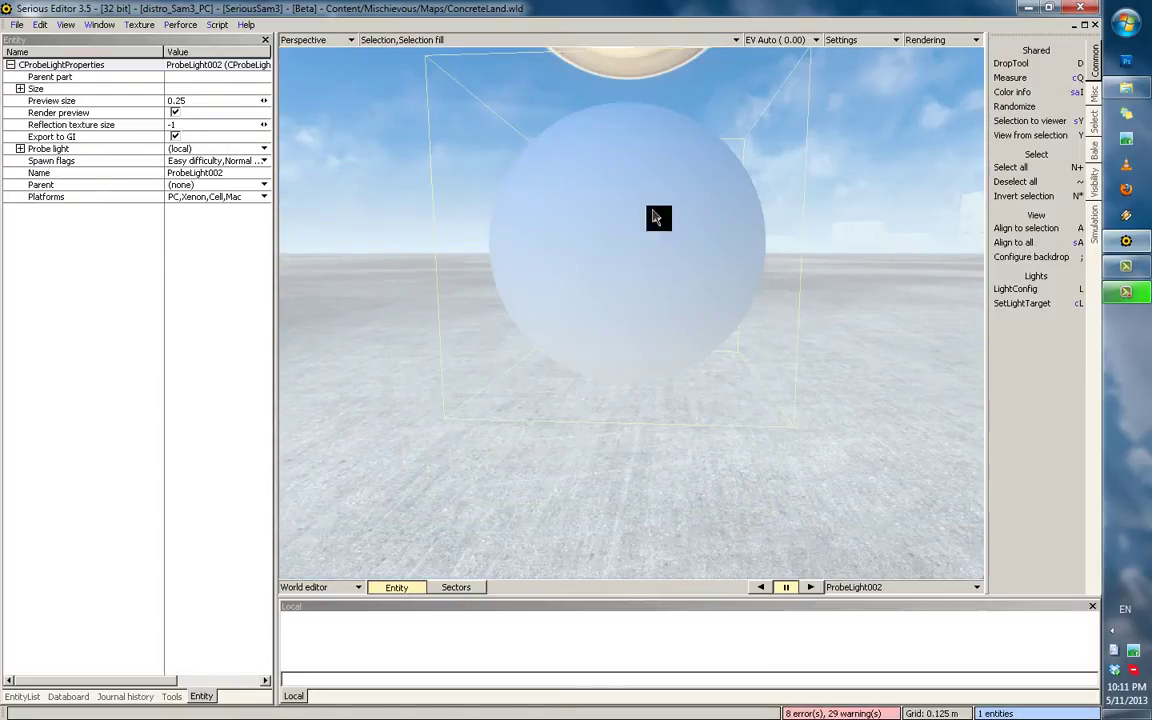
right_drag(646, 158, 545, 248)
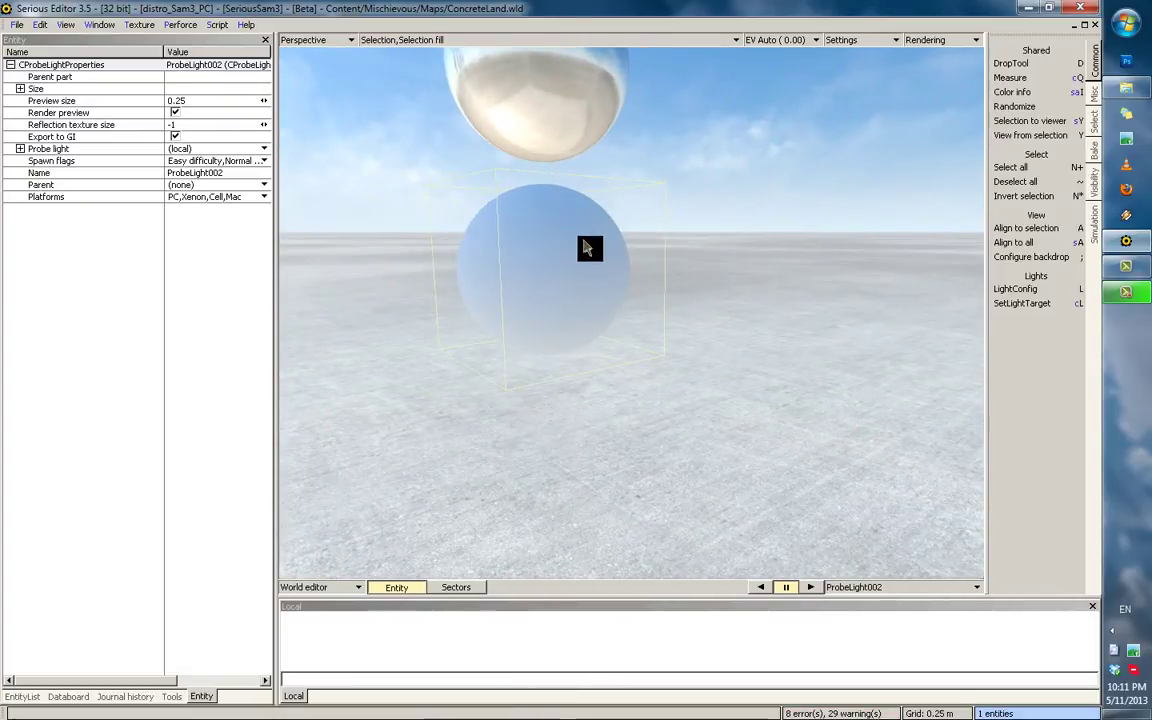
right_drag(643, 232, 606, 238)
right_drag(699, 180, 622, 374)
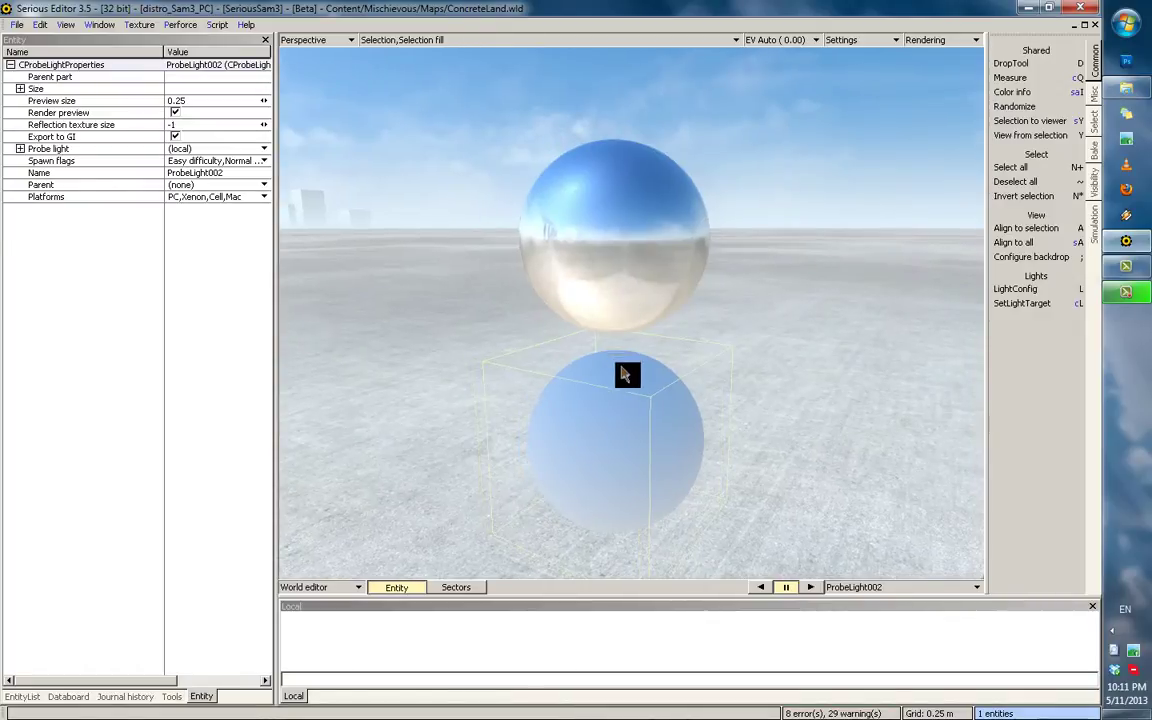
right_drag(716, 290, 641, 192)
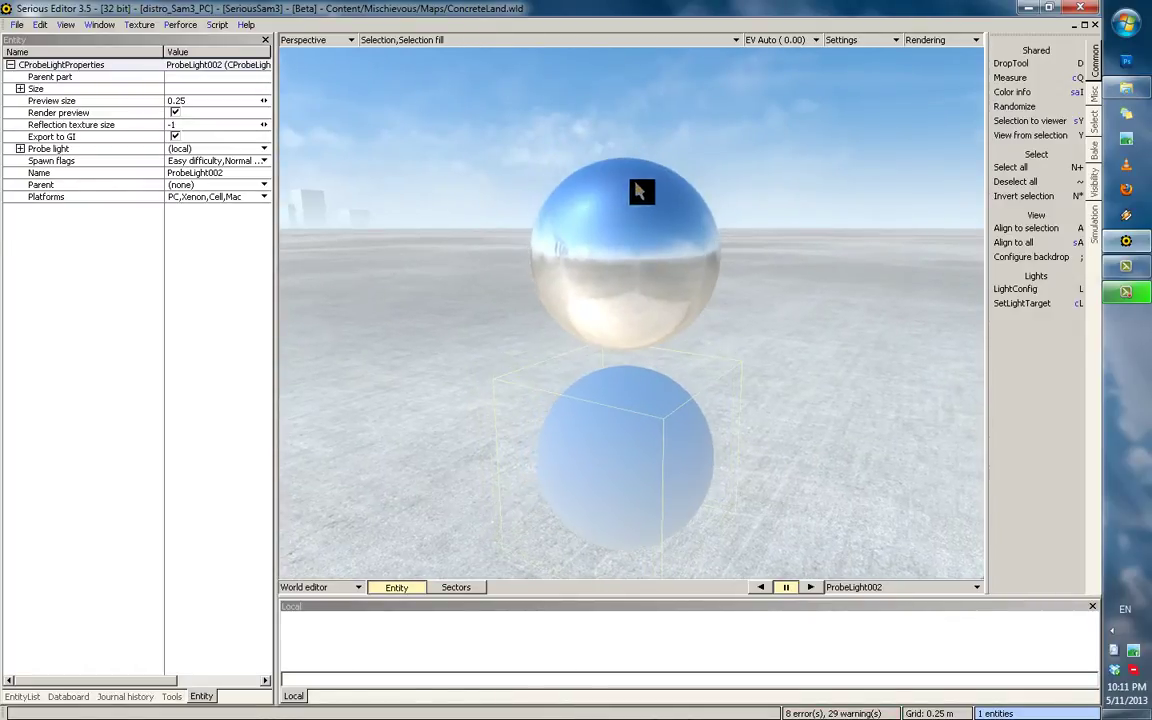
right_drag(724, 215, 642, 140)
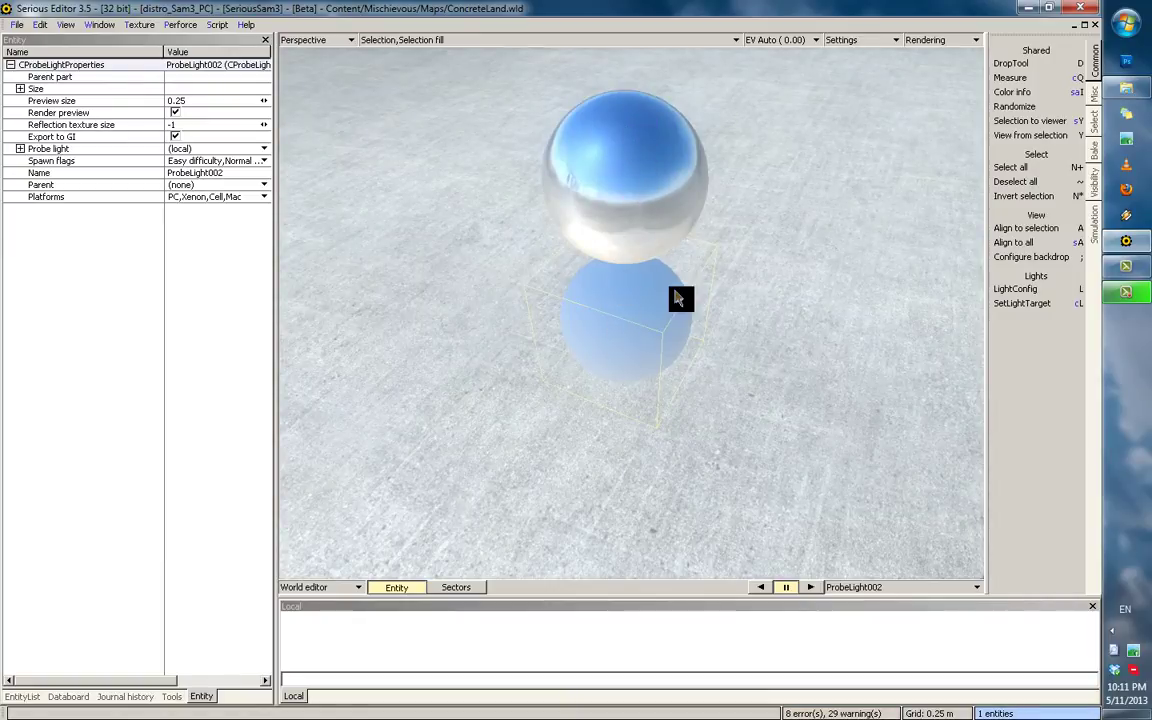
middle_drag(675, 291, 613, 332)
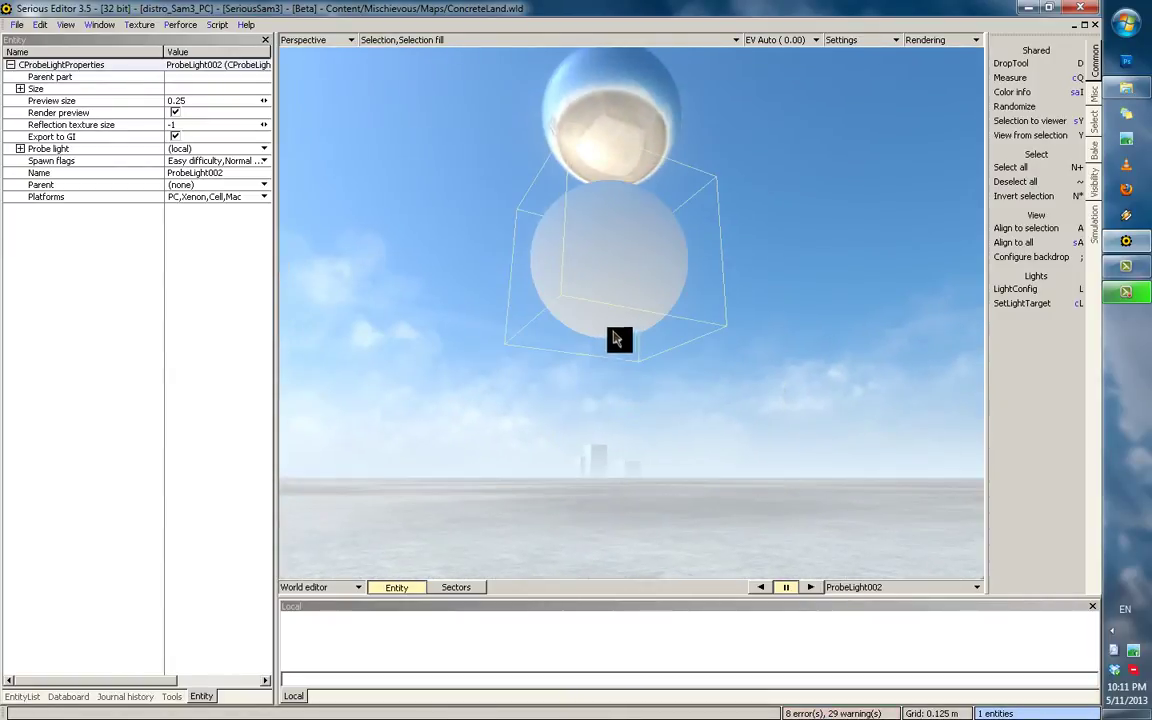
middle_drag(677, 304, 588, 153)
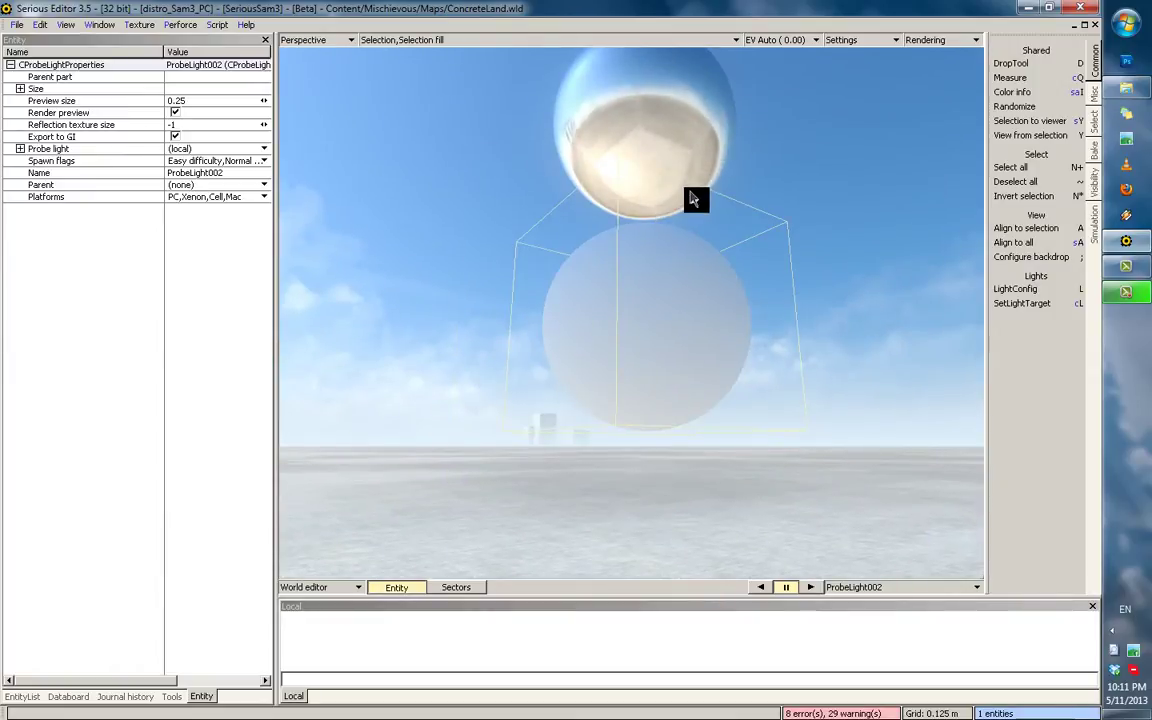
right_drag(693, 199, 678, 171)
right_drag(808, 345, 720, 288)
key(grave)
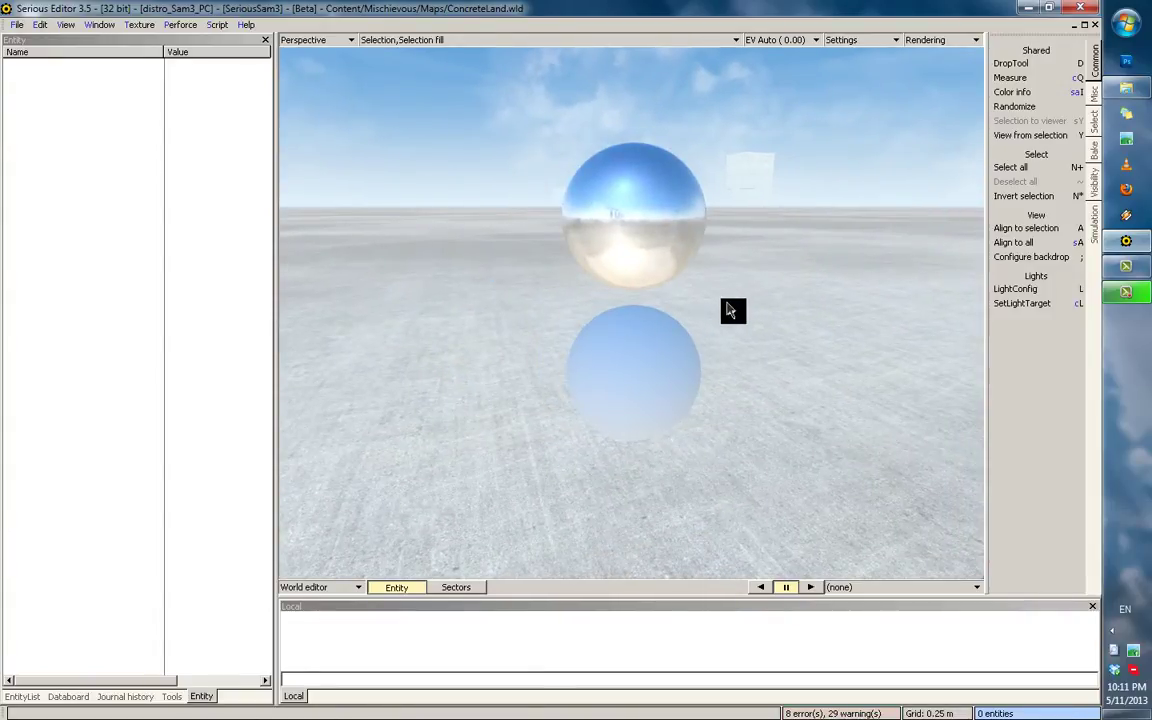
Place a simple model entity on the ground beside the spheres and browse for its model in the SeriousSam3 Plants folder.
right_drag(716, 312, 639, 375)
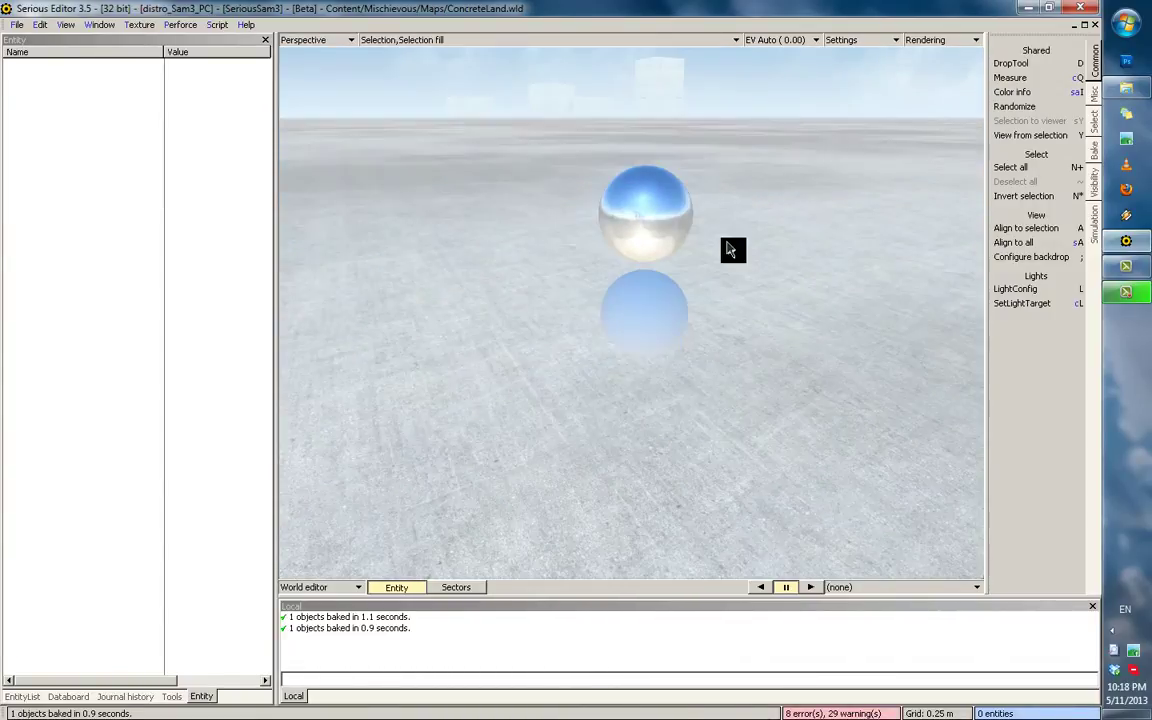
right_drag(729, 250, 766, 336)
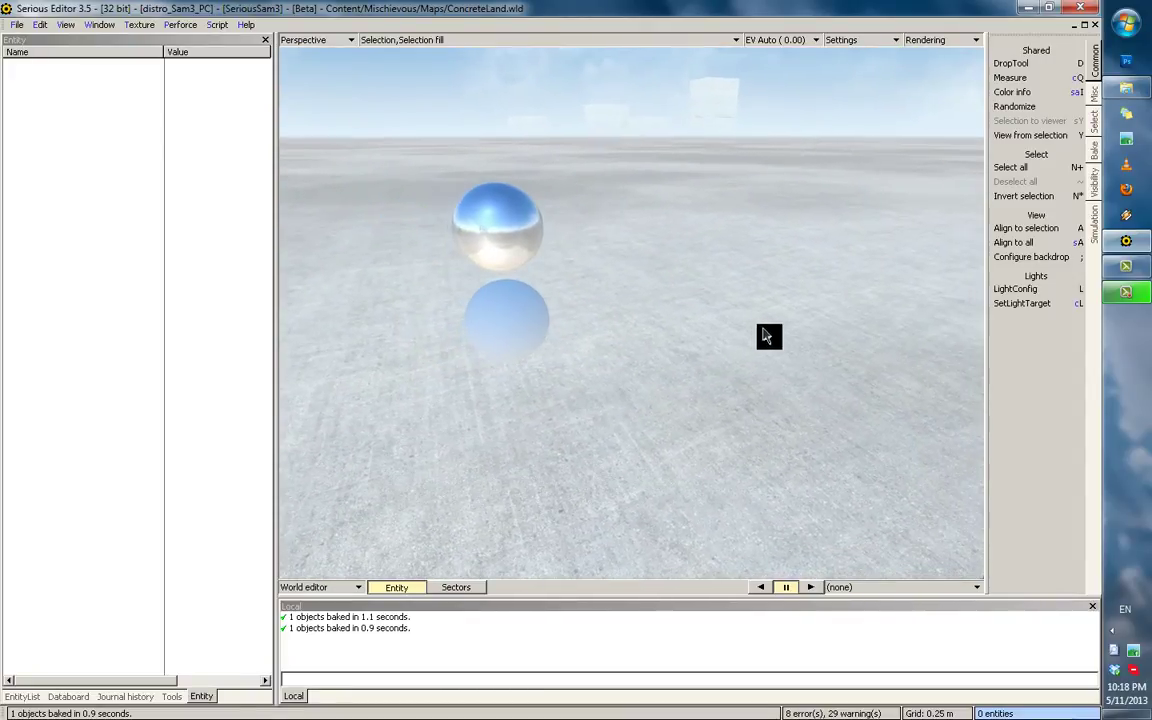
click(840, 371)
click(194, 79)
click(203, 108)
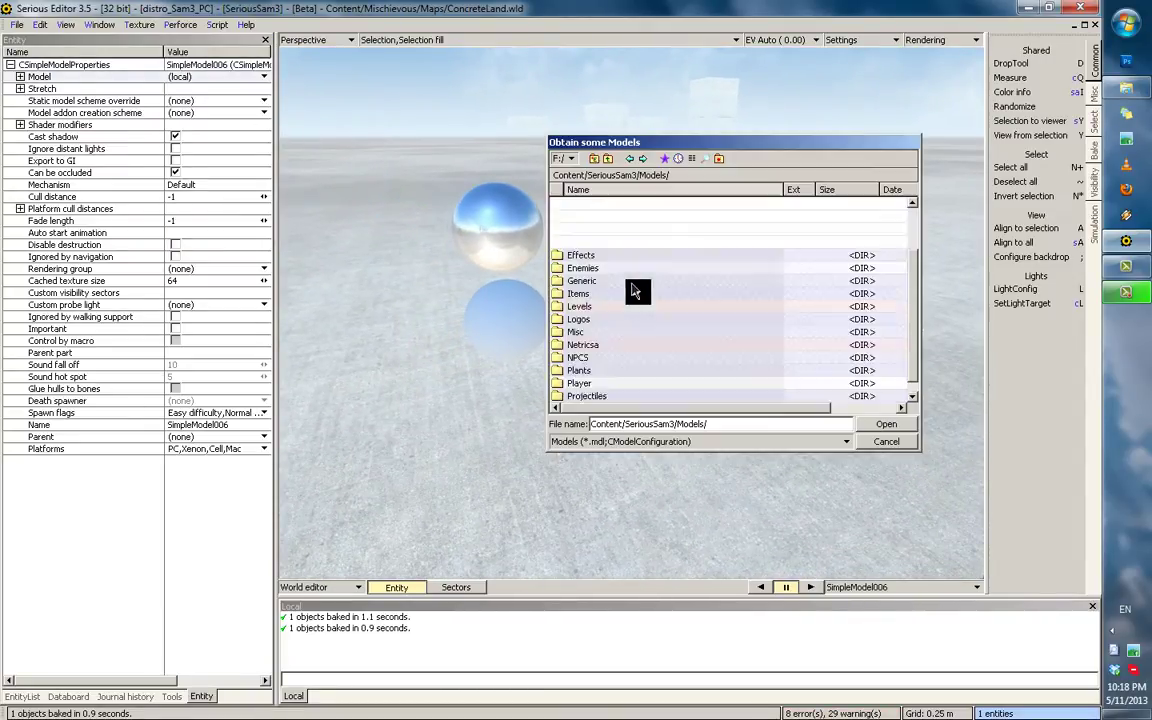
scroll(632, 284, down, 2)
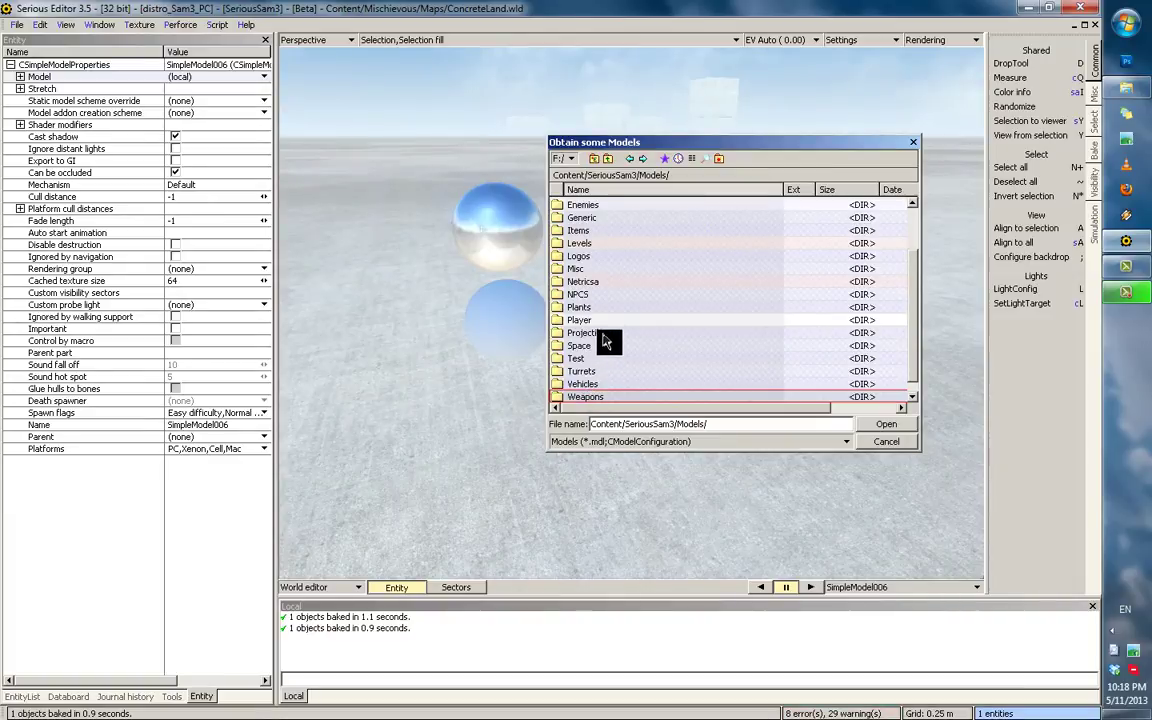
scroll(603, 336, down, 1)
double_click(588, 294)
Look through the Bush_03 and Tree_01 folders for a suitable plant model.
double_click(594, 243)
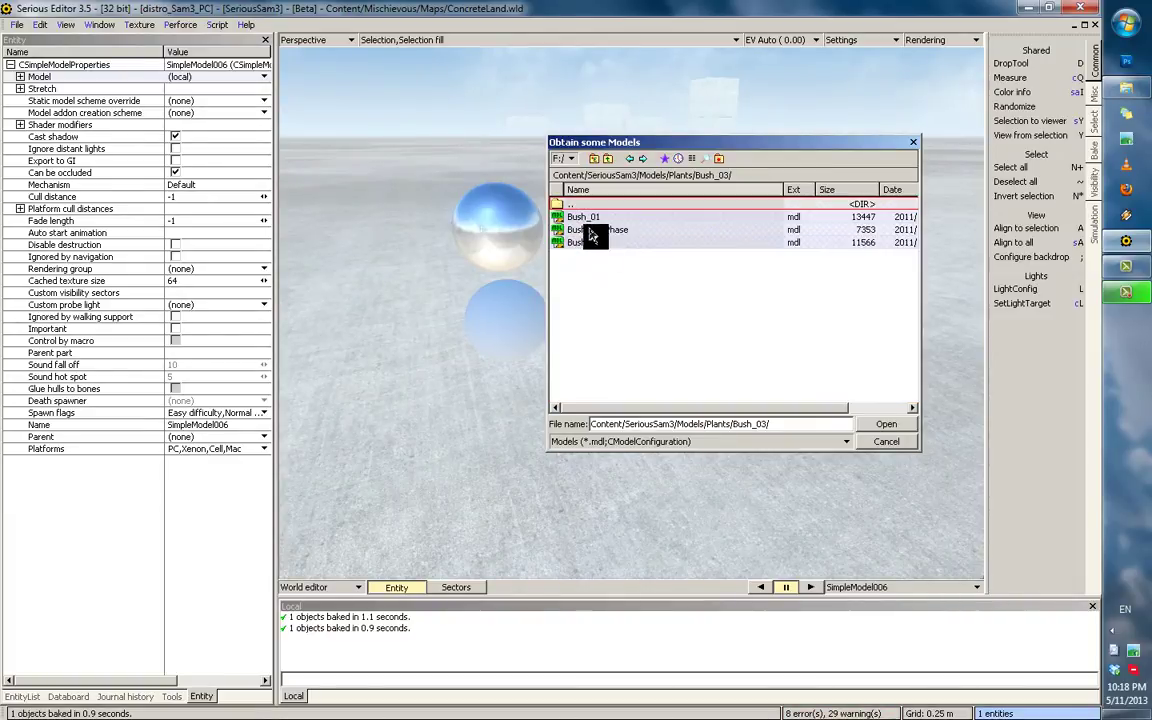
double_click(603, 205)
scroll(600, 330, down, 3)
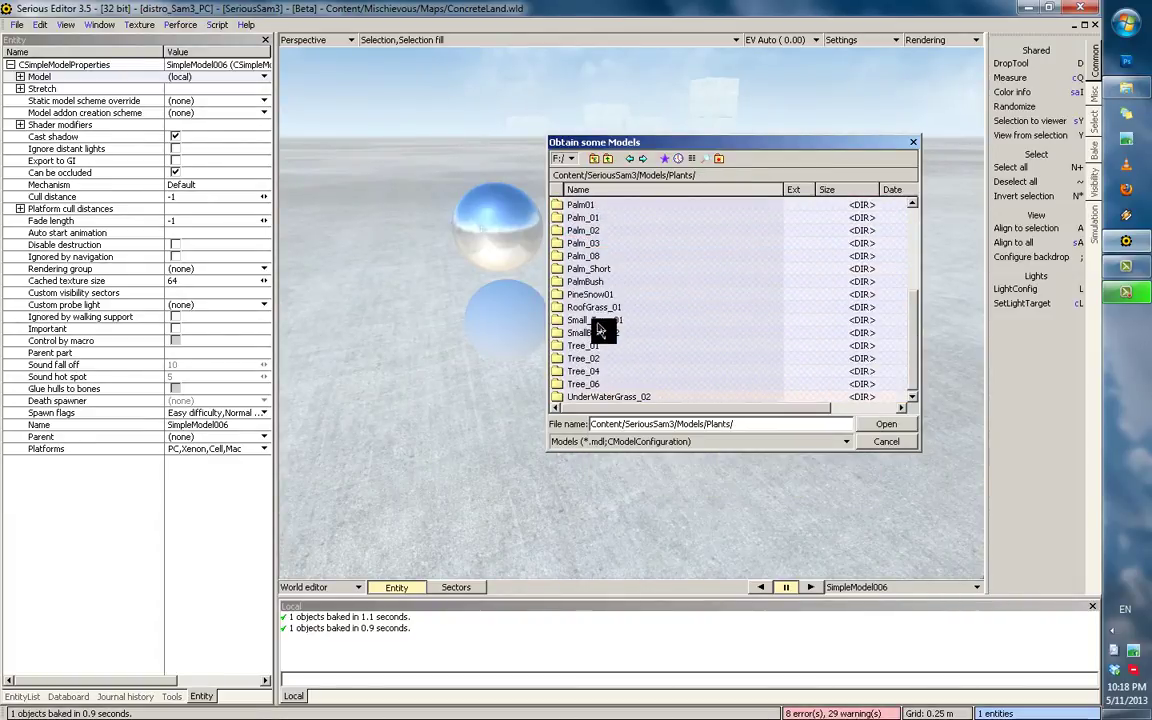
double_click(593, 350)
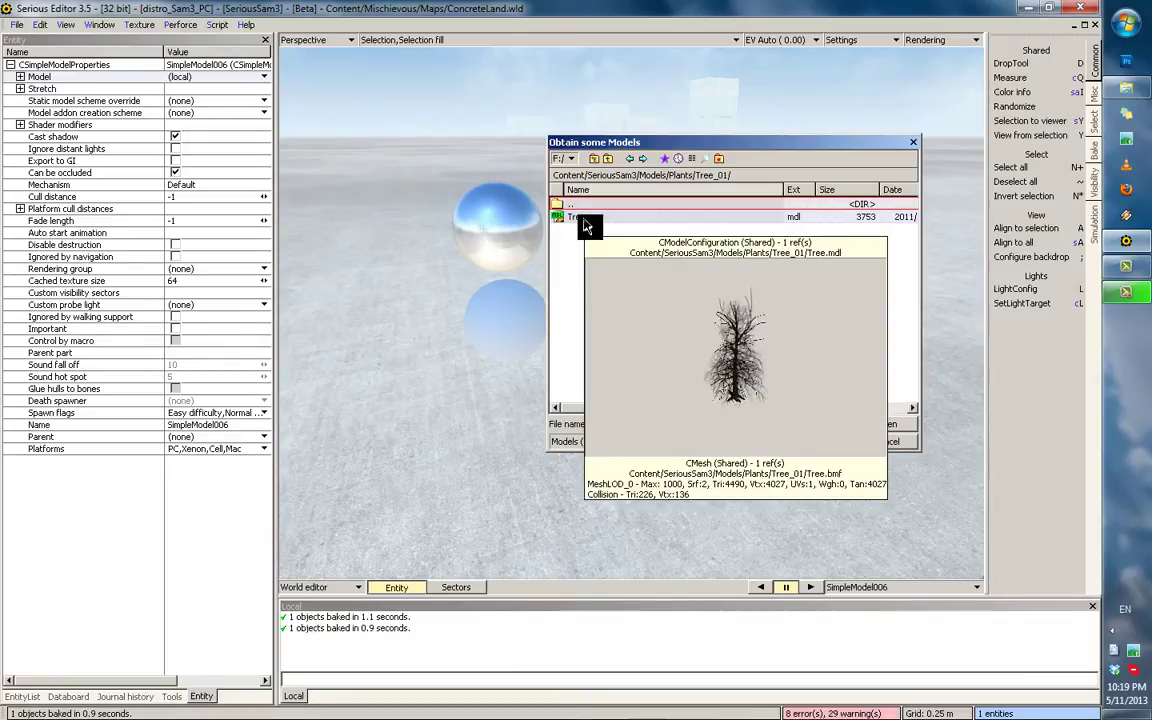
double_click(584, 207)
scroll(601, 302, down, 3)
scroll(602, 306, down, 2)
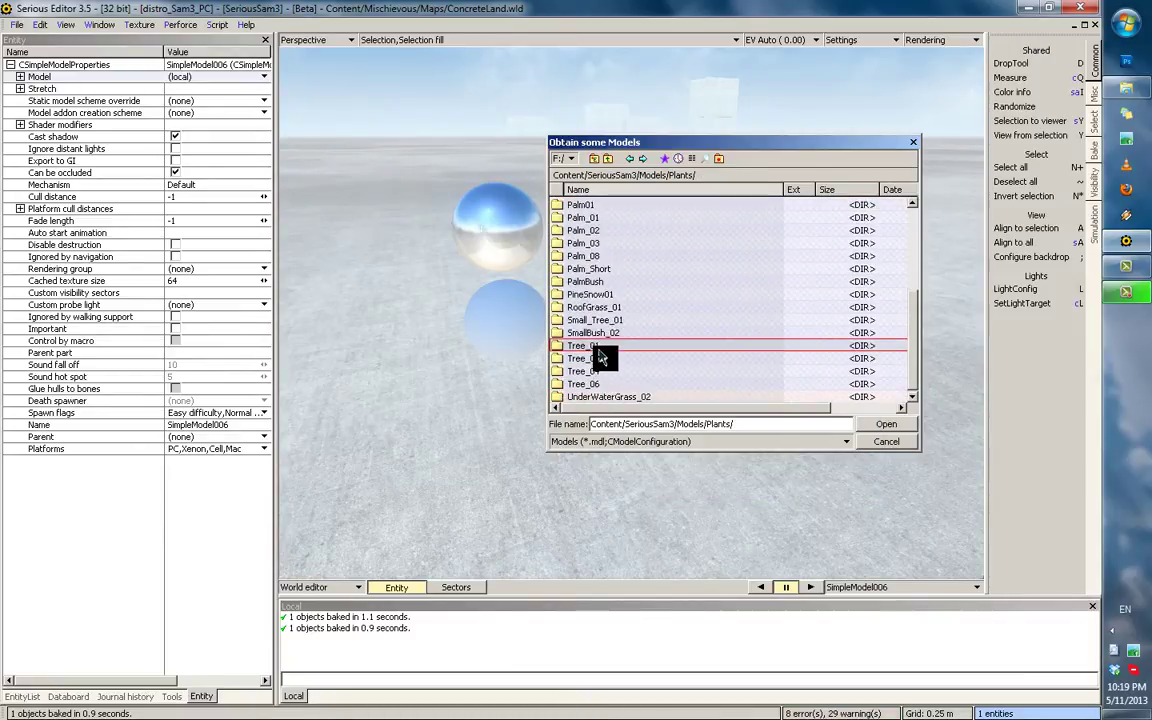
Assign the Palm01 model from the Palm_01 folder to the new simple model entity.
scroll(599, 345, up, 2)
double_click(598, 283)
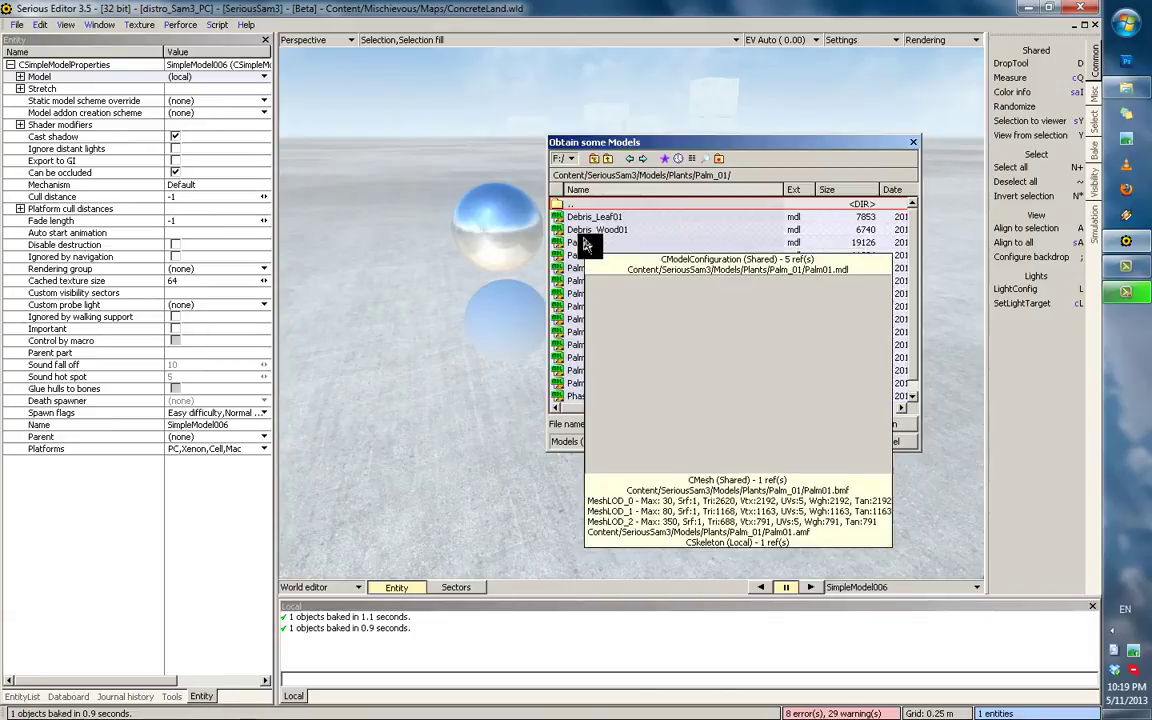
double_click(590, 244)
Paste about ten copies of the palm tree on the ground around the probe light spheres to form a loose grove.
scroll(708, 345, down, 4)
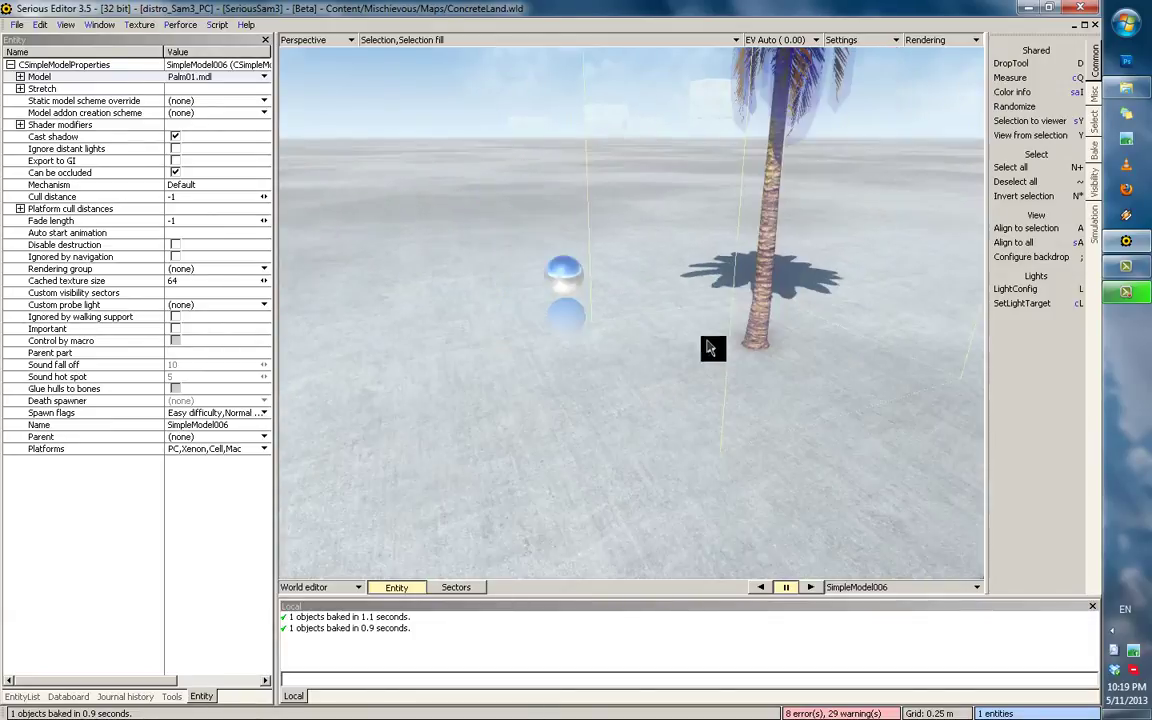
middle_drag(729, 316, 585, 380)
key(ctrl+v)
key(ctrl+v)
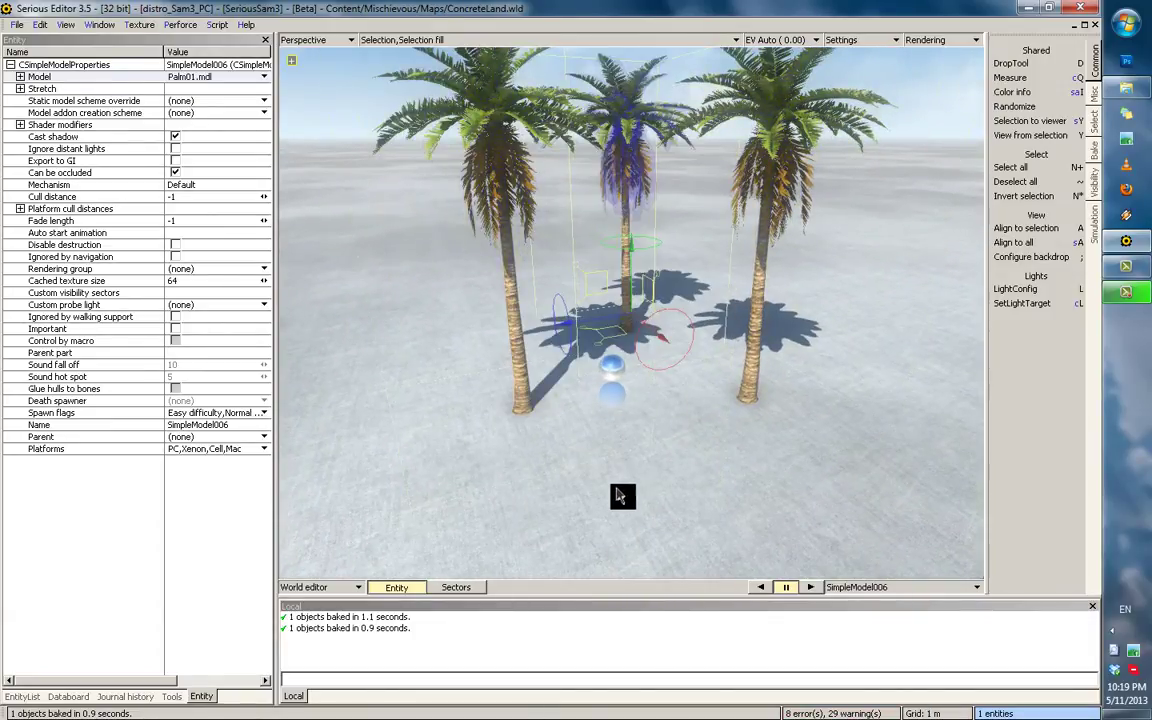
key(ctrl+v)
key(ctrl+v)
scroll(764, 387, down, 3)
scroll(764, 387, down, 1)
key(ctrl+v)
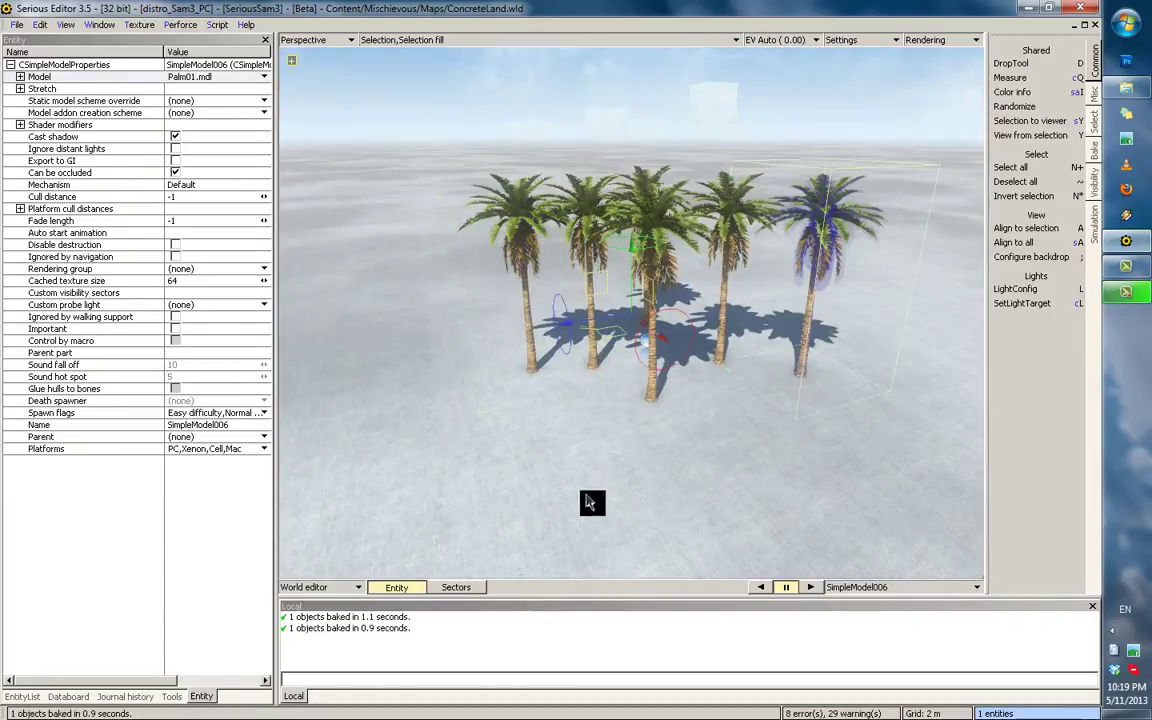
key(ctrl+v)
key(ctrl+v)
key(ctrl+v)
key(ctrl+v)
key(ctrl+v)
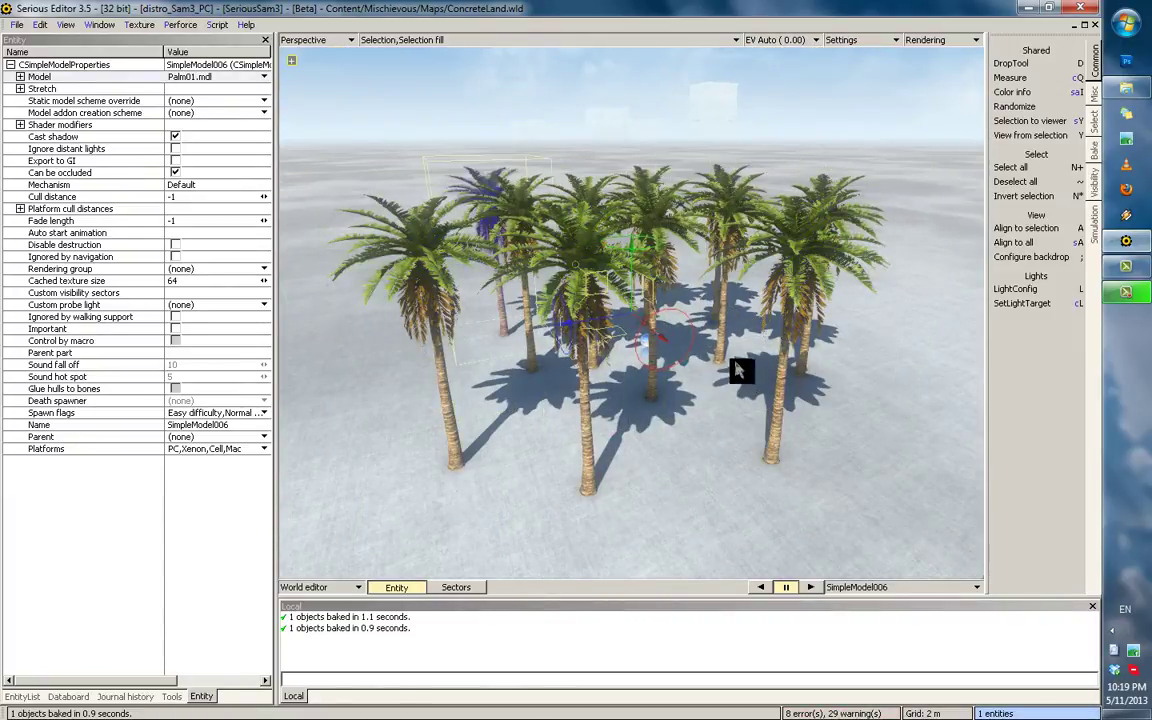
key(ctrl+v)
Select the probe light among the palms, align the view to it, and bake it.
click(646, 343)
key(a)
middle_drag(682, 309, 738, 272)
scroll(726, 272, down, 2)
scroll(738, 272, down, 1)
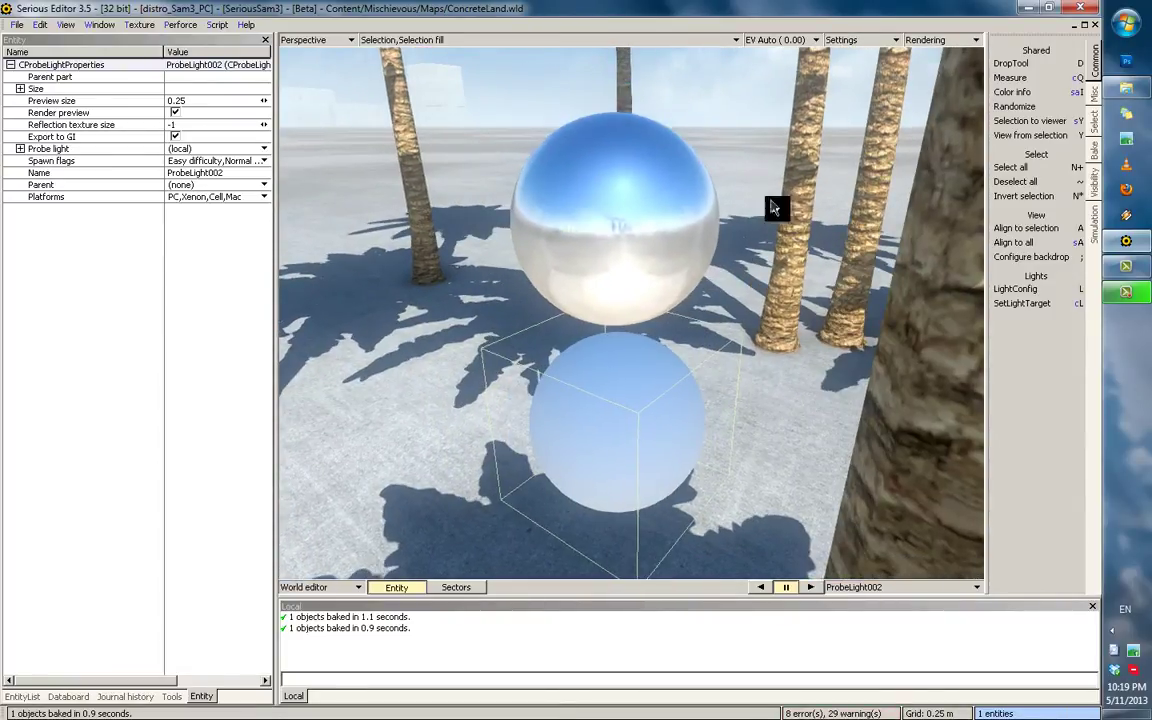
scroll(783, 287, down, 2)
scroll(560, 231, up, 2)
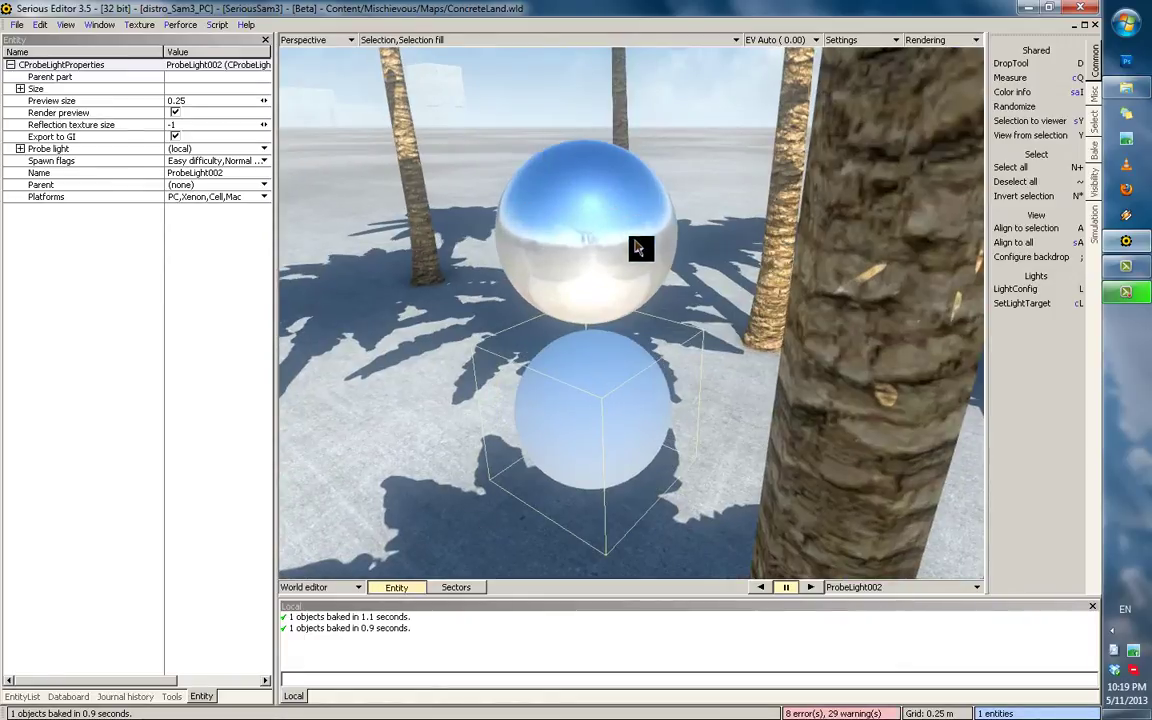
key(ctrl+b)
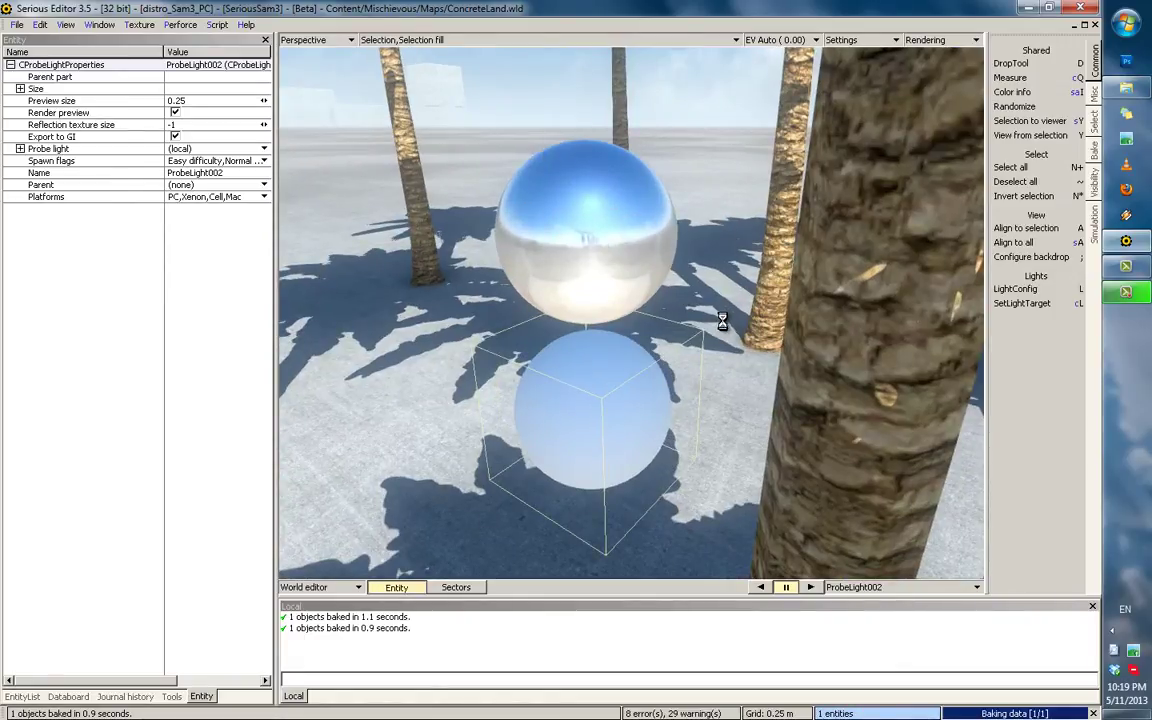
Inspect the palm reflections and ambient shading on the rebaked probe spheres, and clear the selection.
mouse_move(632, 220)
middle_down()
mouse_move(654, 217)
mouse_move(649, 237)
middle_up()
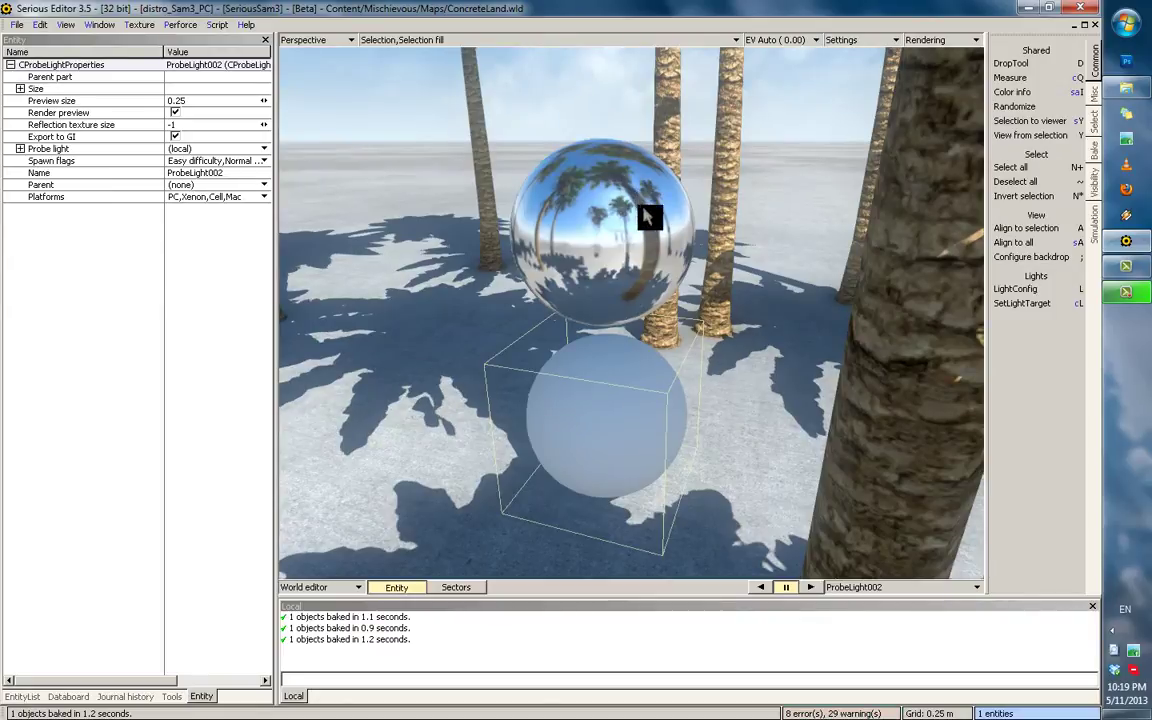
middle_drag(675, 238, 725, 271)
click(696, 234)
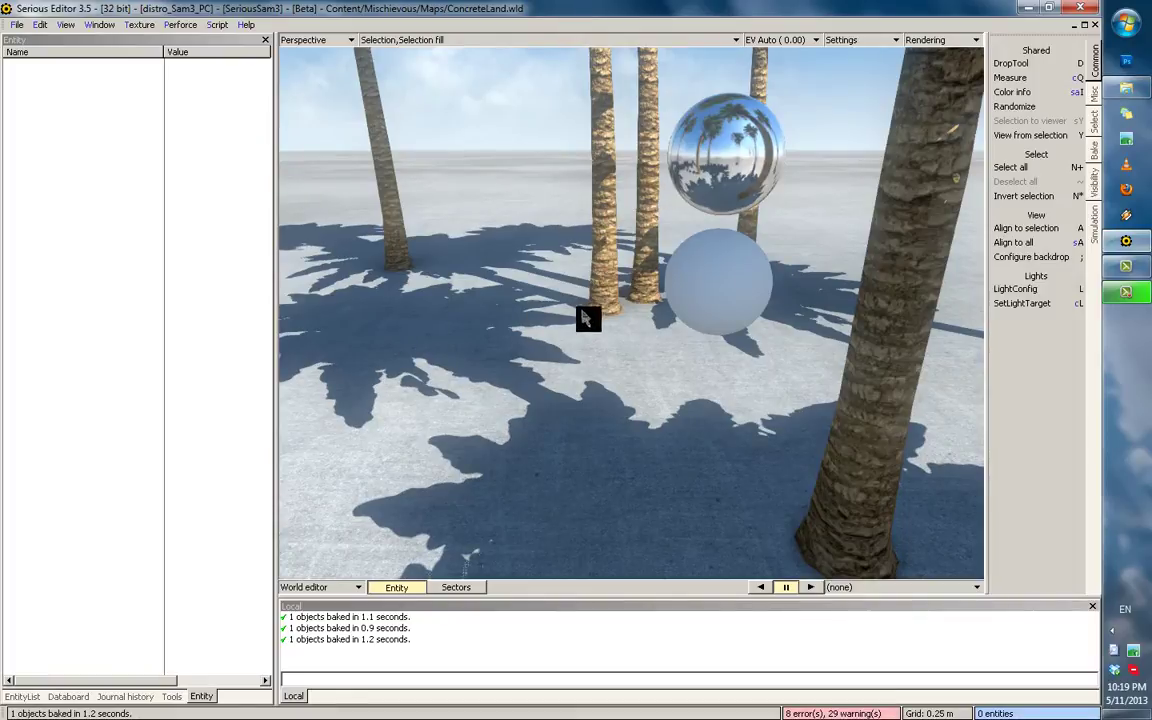
Select the probe light among the palms and turn on the display of selection ranges.
middle_drag(622, 300, 588, 382)
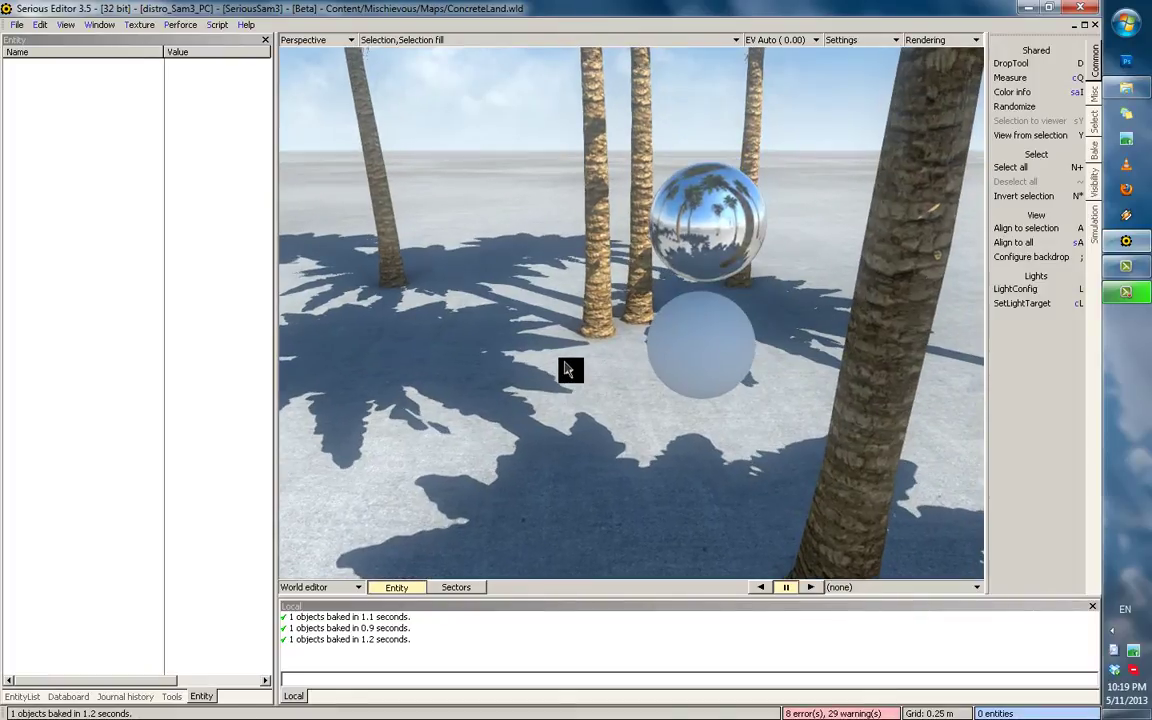
middle_drag(711, 297, 632, 258)
click(575, 273)
click(443, 40)
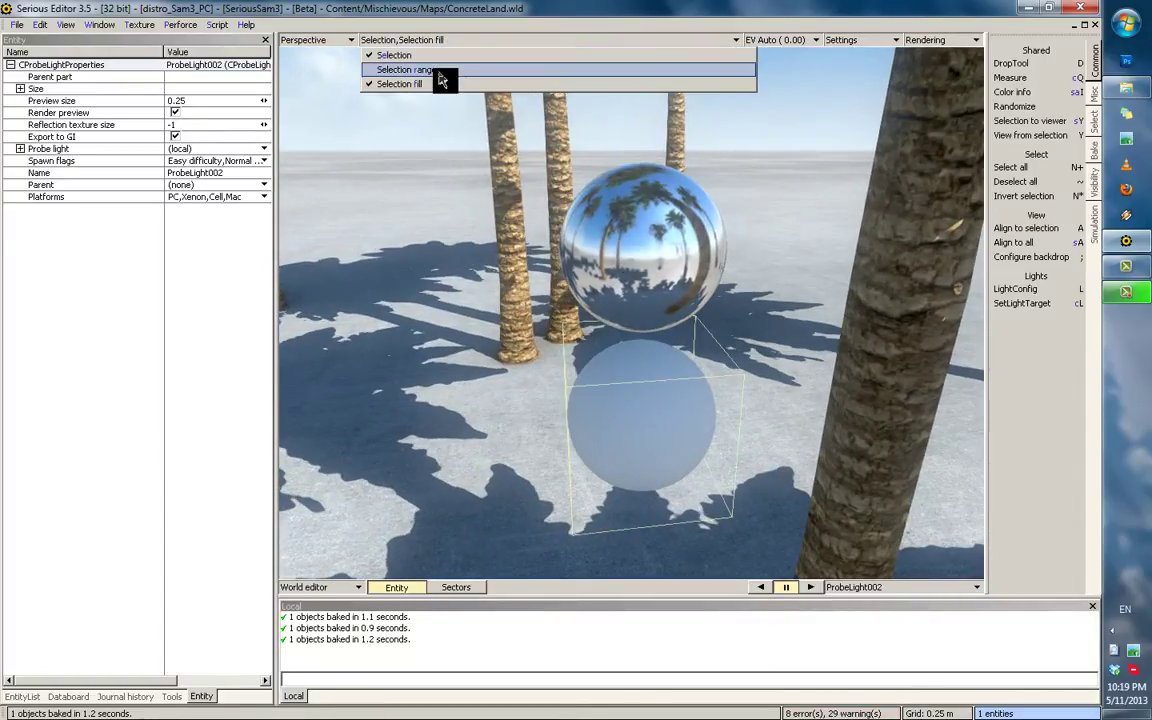
click(437, 71)
Examine the probe light's range volume around the spheres and clear the selection.
middle_drag(568, 126, 557, 310)
middle_drag(628, 290, 593, 376)
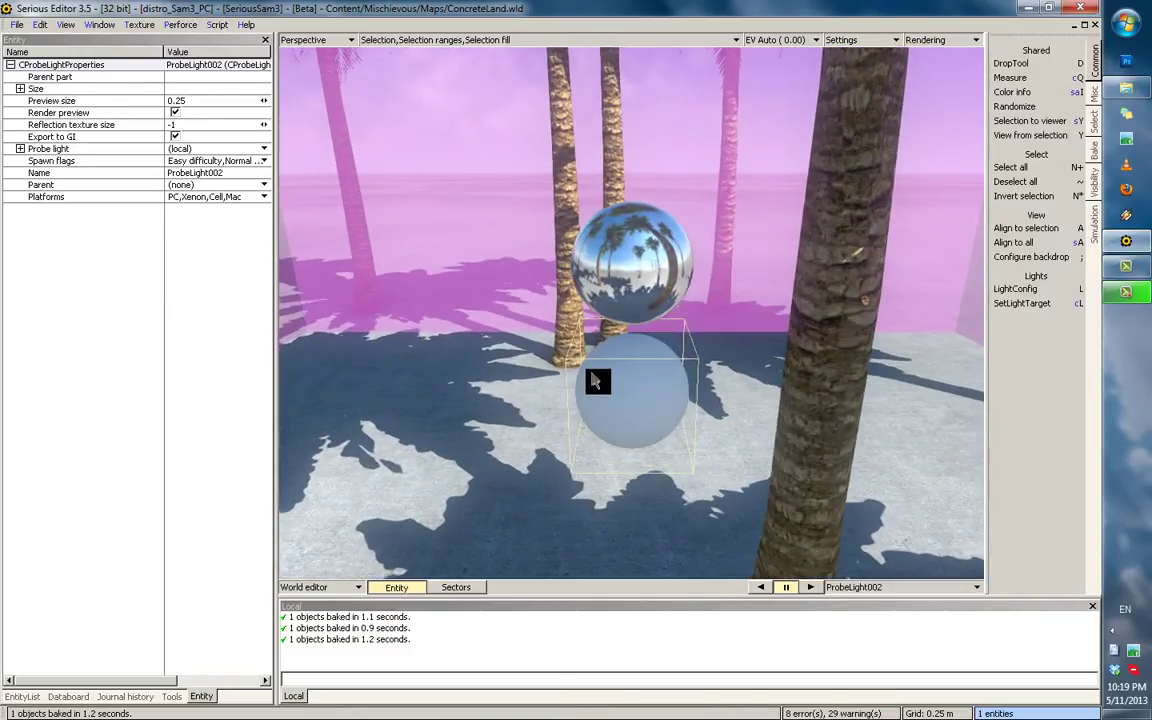
middle_drag(640, 197, 680, 280)
click(678, 379)
right_drag(680, 280, 698, 375)
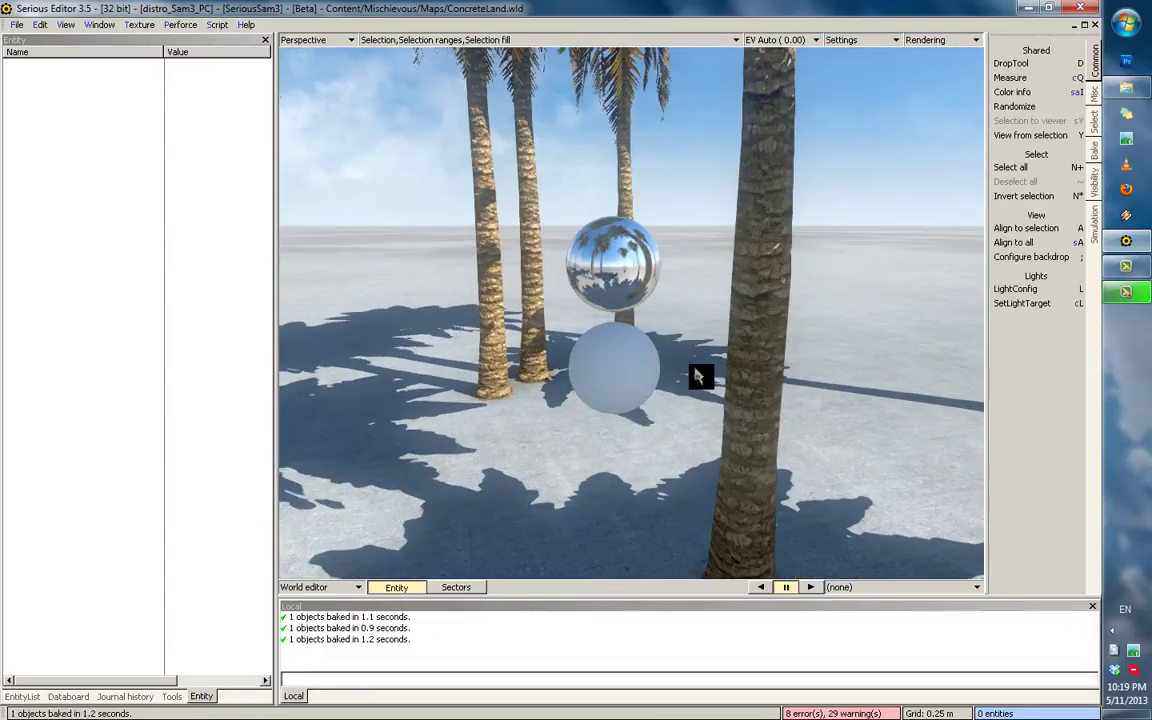
click(644, 381)
key(grave)
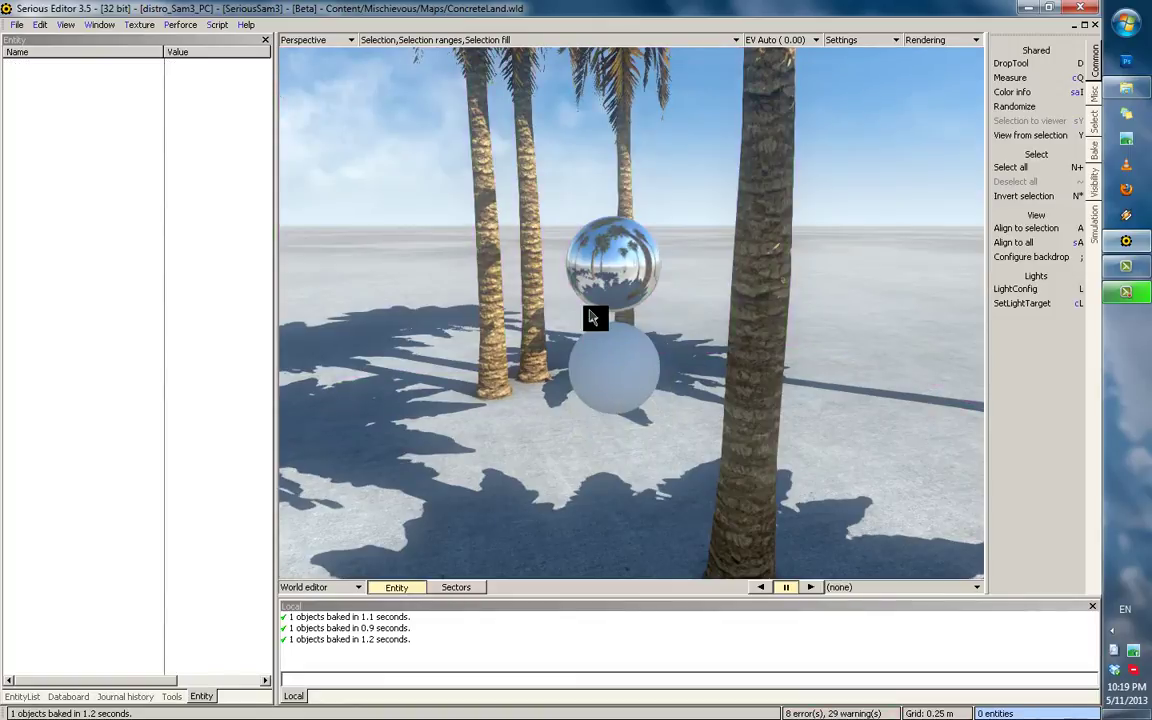
Reselect the probe light, inspect how far its range volume extends over the palm grove from outside and inside, and deselect it.
scroll(592, 312, down, 2)
middle_drag(605, 297, 607, 304)
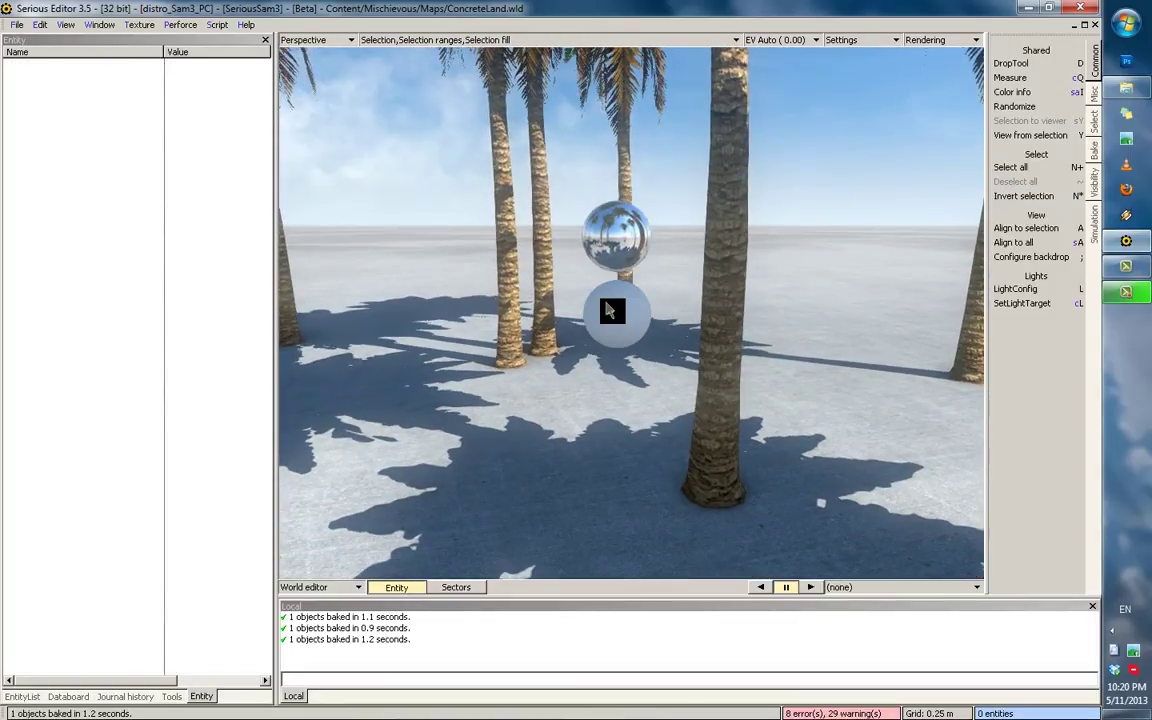
click(614, 316)
scroll(609, 298, down, 4)
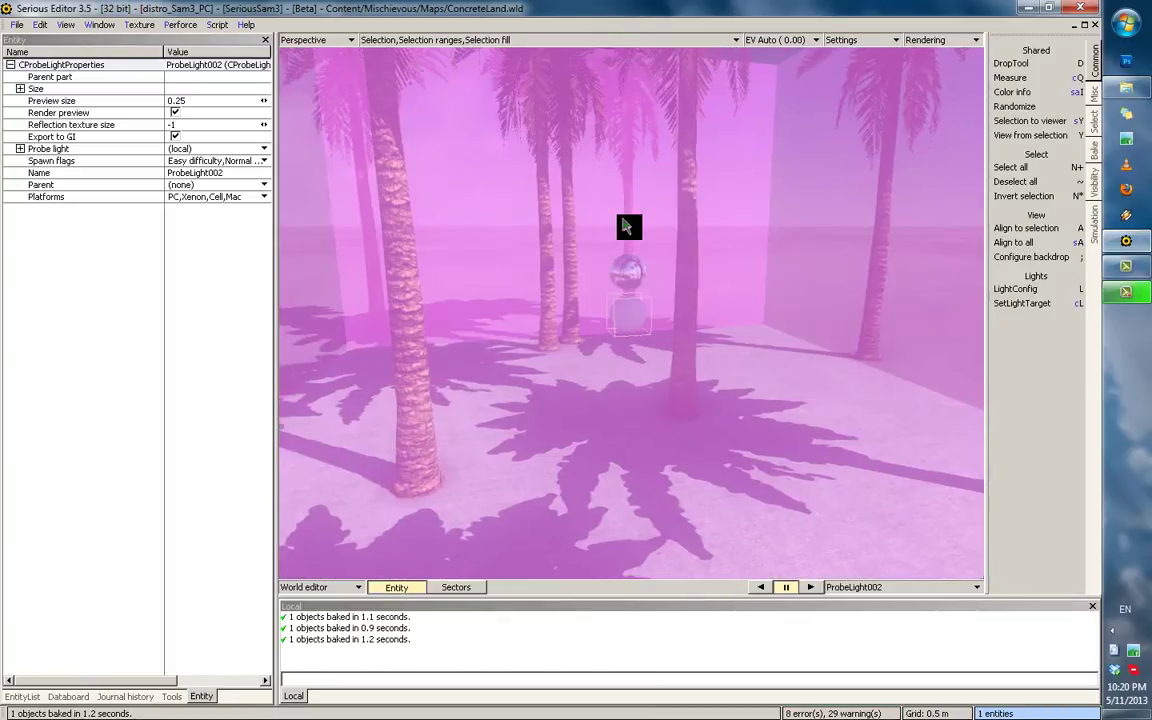
alt+middle_drag(638, 229, 653, 231)
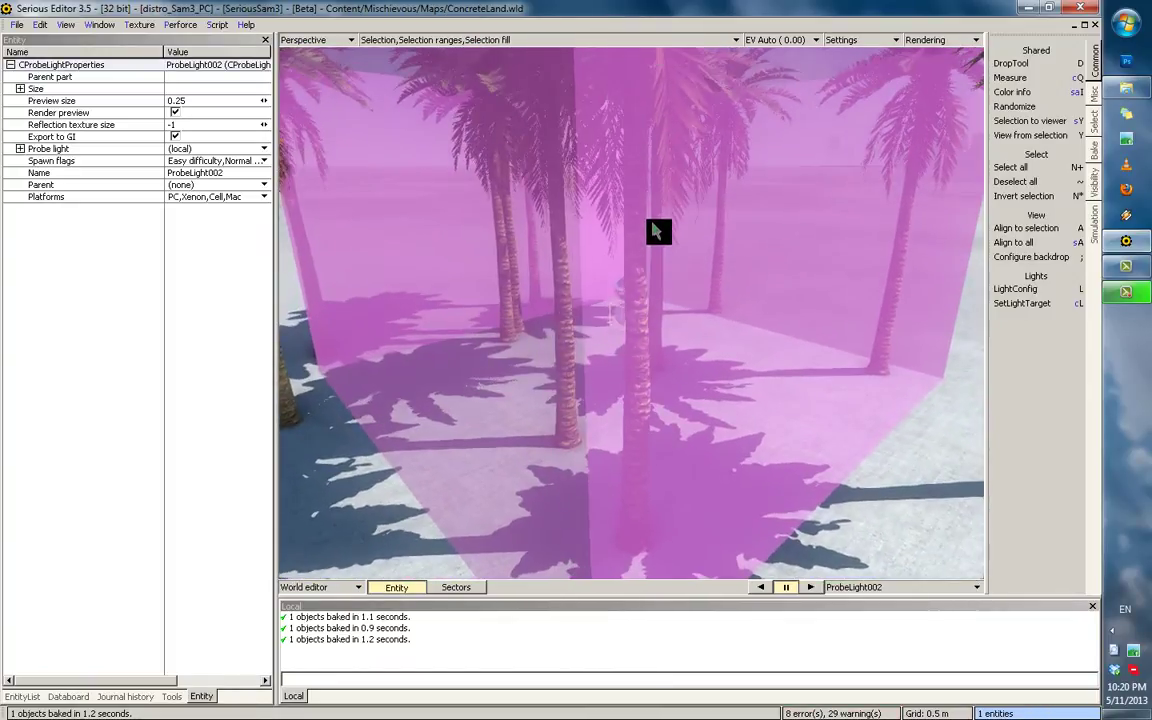
scroll(661, 409, up, 4)
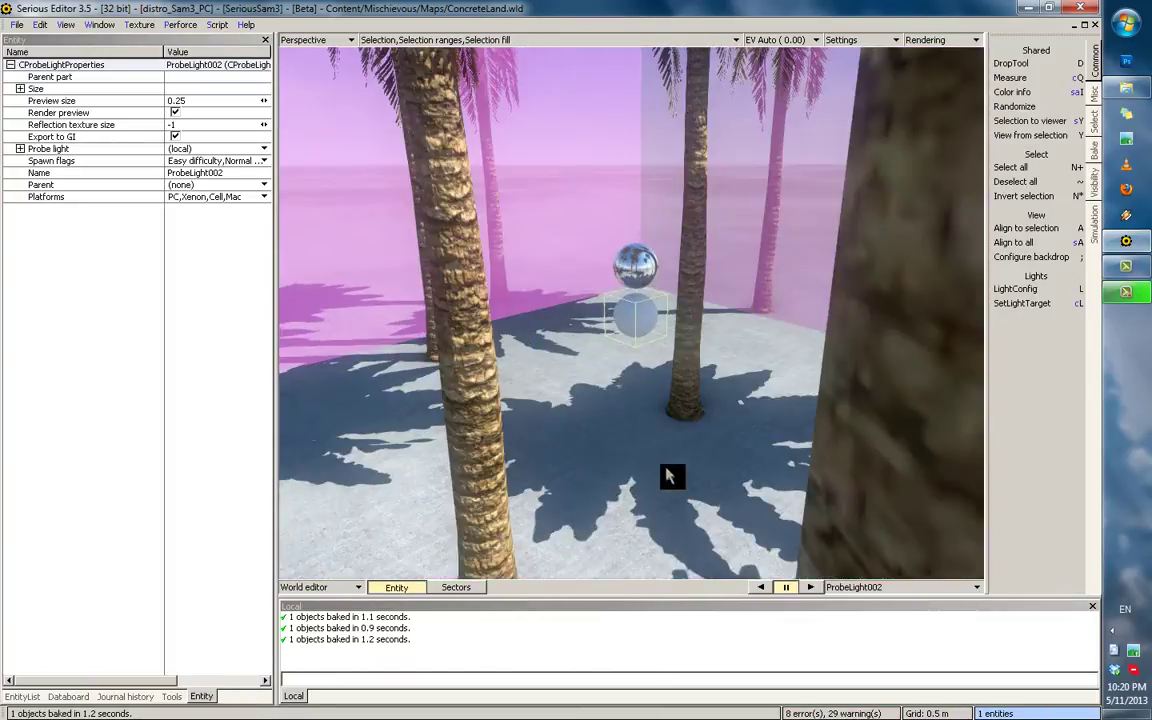
right_drag(670, 477, 658, 418)
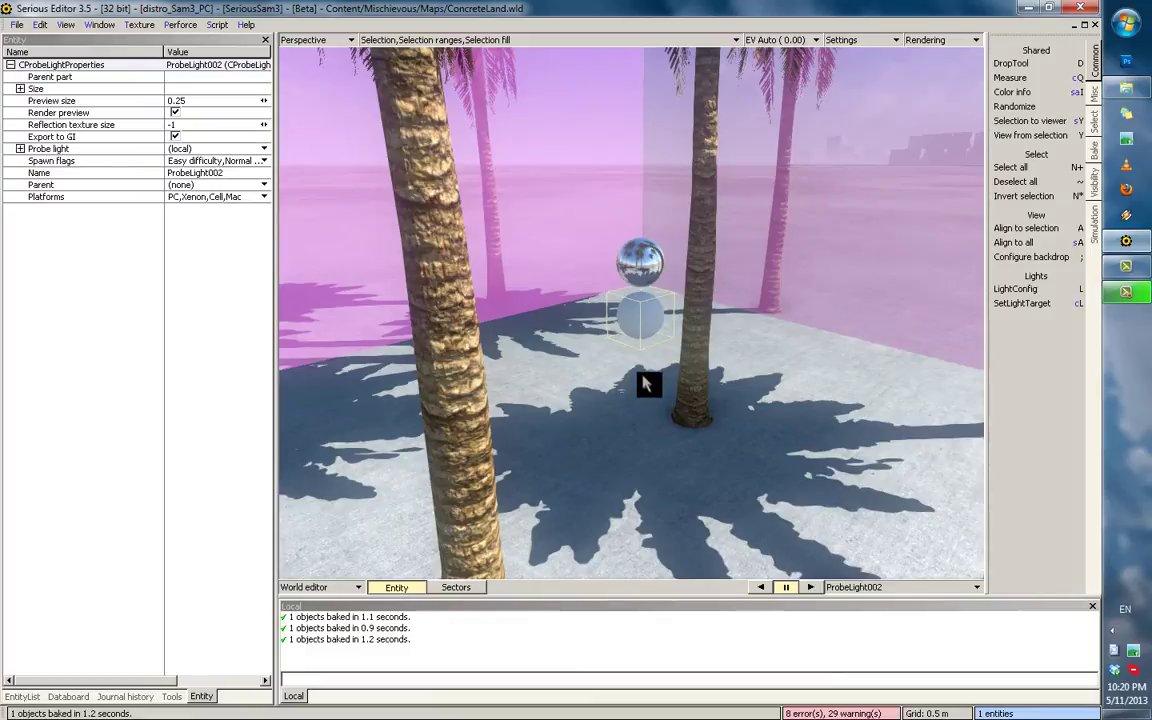
key(grave)
scroll(663, 314, up, 5)
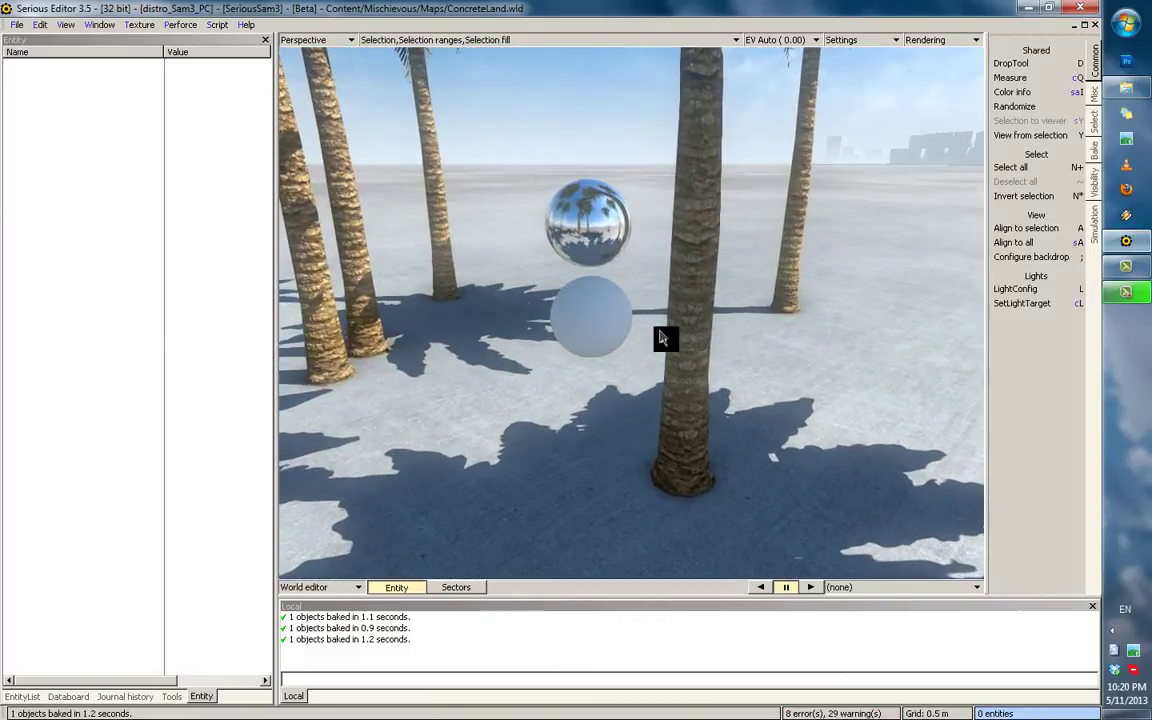
right_drag(664, 376, 620, 243)
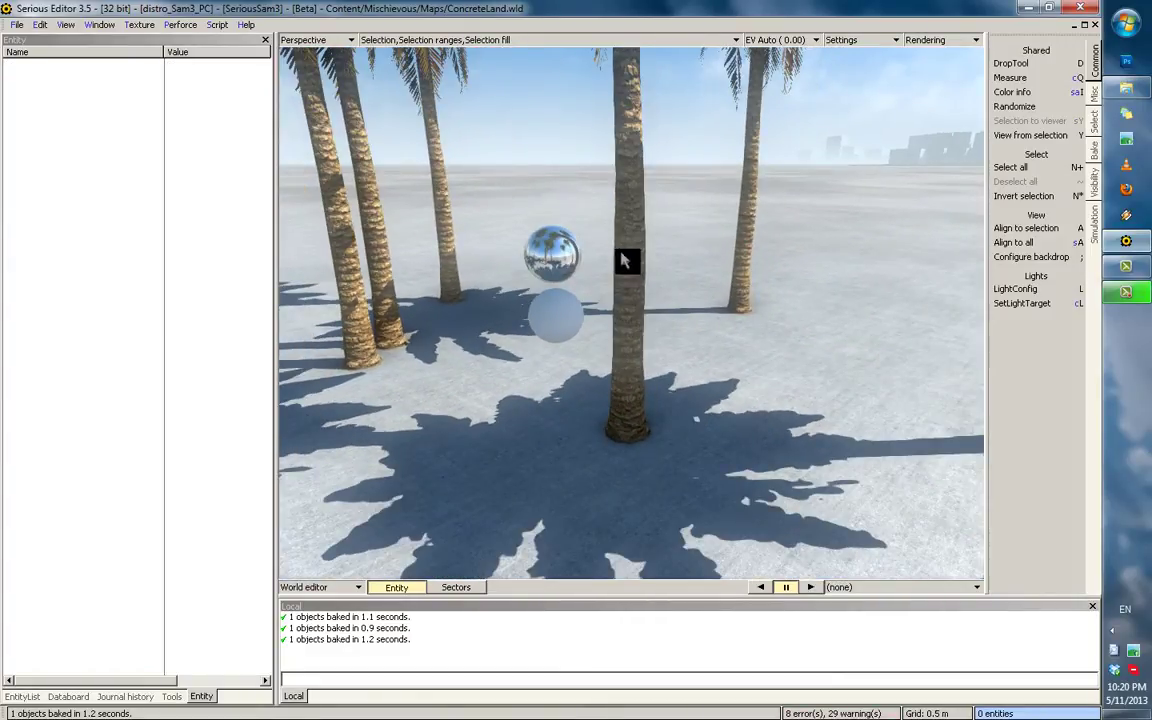
click(560, 328)
key(grave)
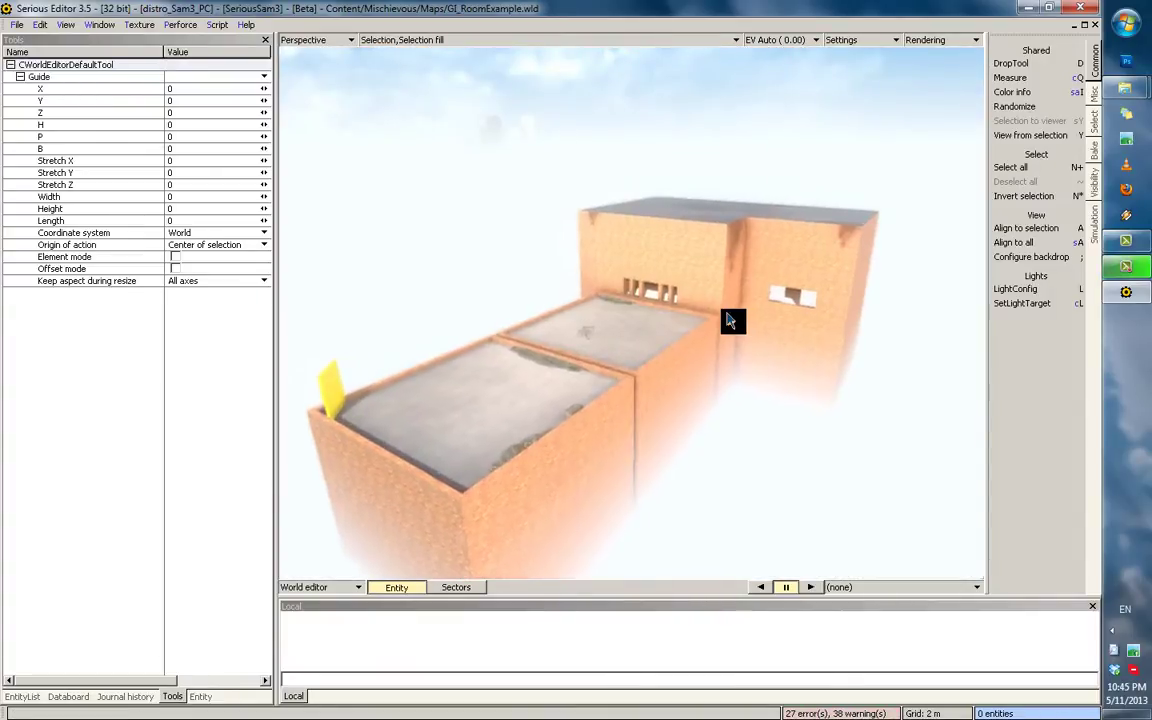
Examine the brick building in the GI_RoomExample map from above, including its flat roofs and window openings.
right_drag(681, 329, 679, 324)
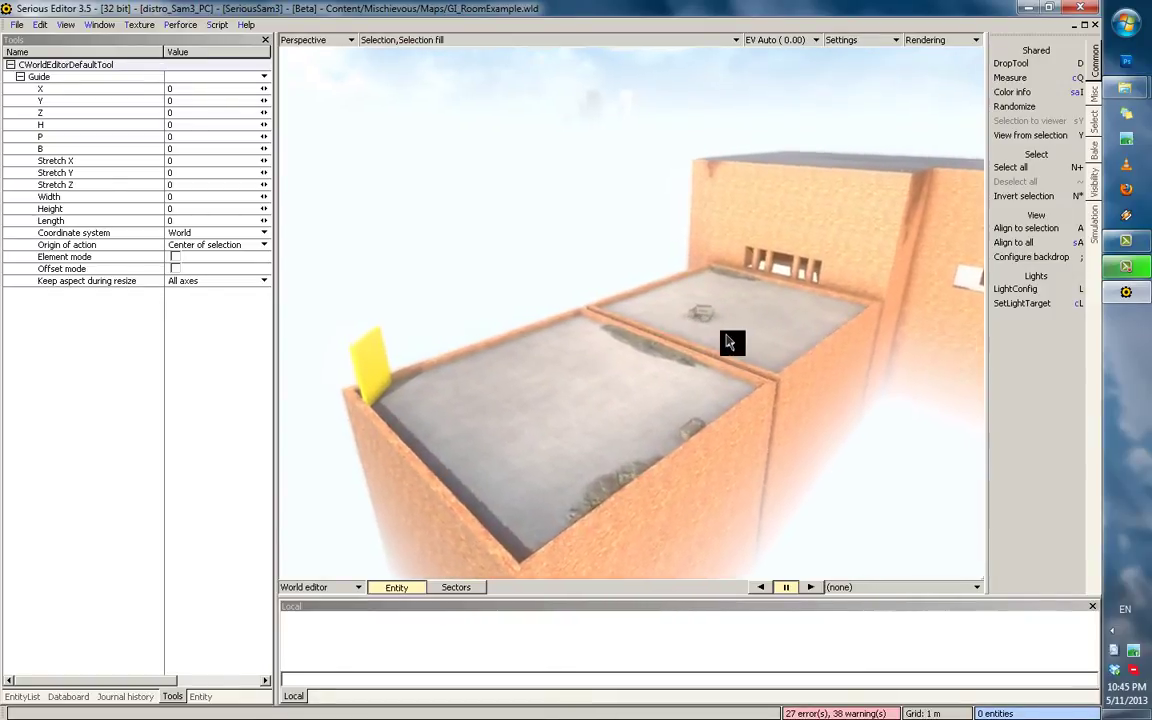
scroll(729, 340, up, 2)
middle_drag(632, 354, 810, 338)
scroll(811, 339, up, 4)
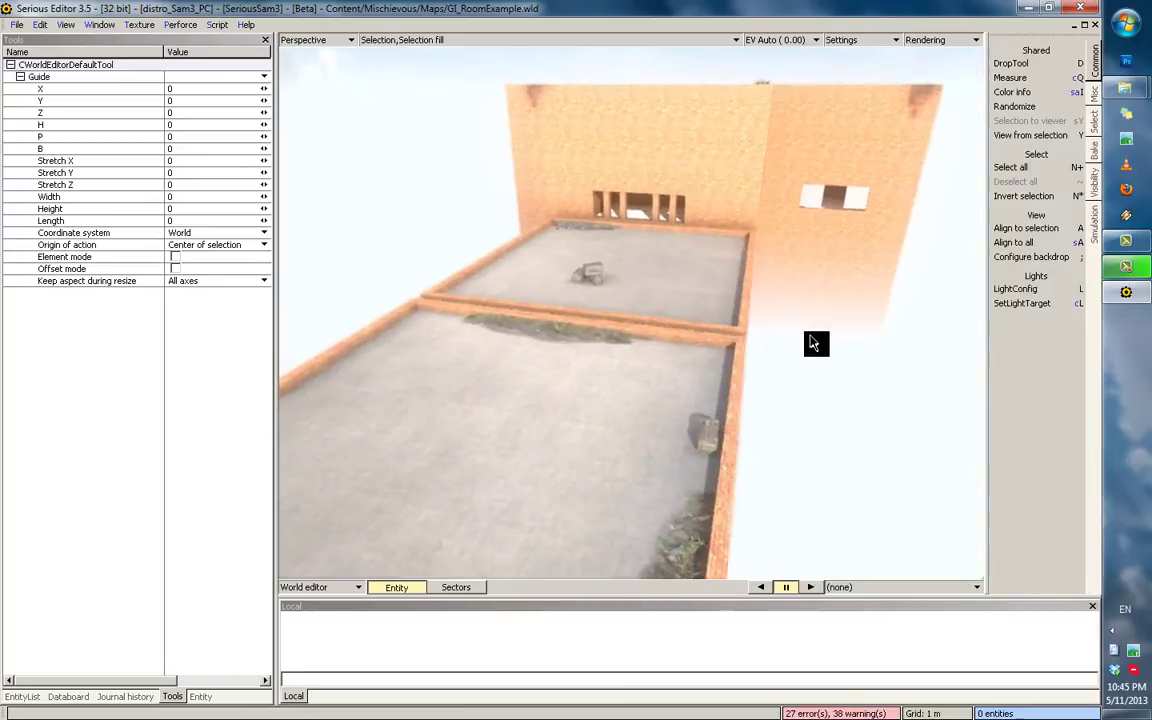
middle_drag(590, 327, 654, 345)
right_drag(658, 345, 249, 358)
scroll(257, 308, up, 2)
middle_drag(880, 395, 488, 329)
right_drag(490, 330, 103, 473)
Place a new Probe light entity from the Lights category above the lower flat roof of the brick building.
click(28, 697)
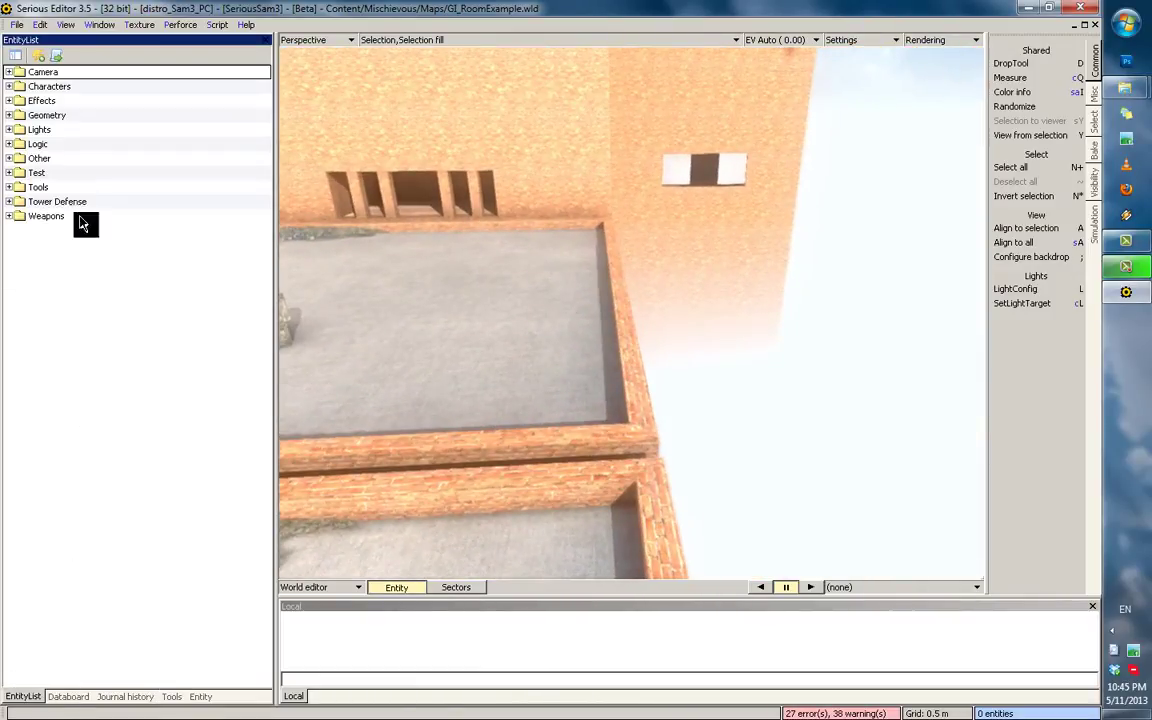
click(9, 144)
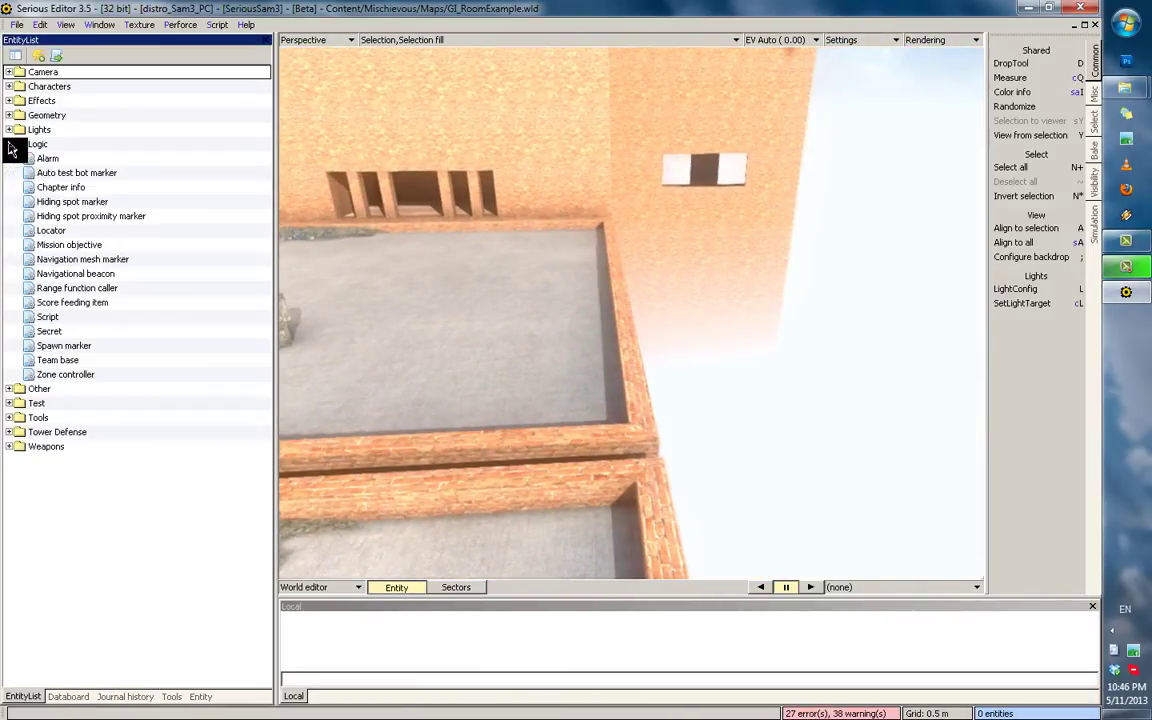
click(9, 130)
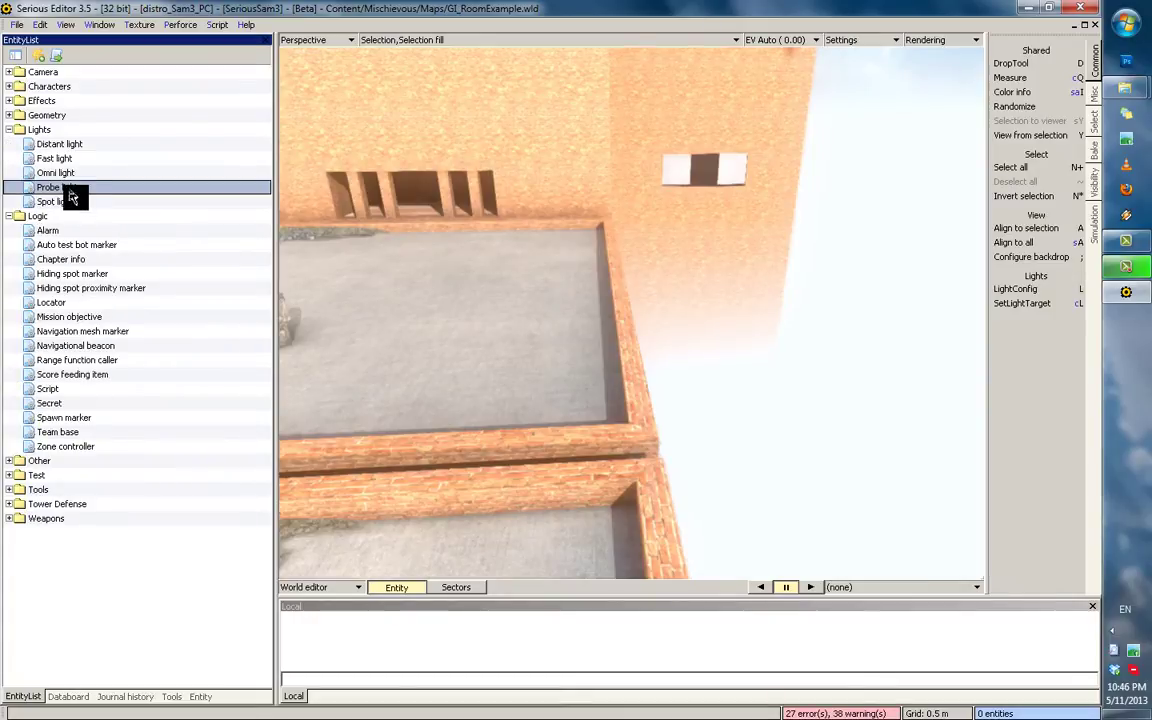
key(1)
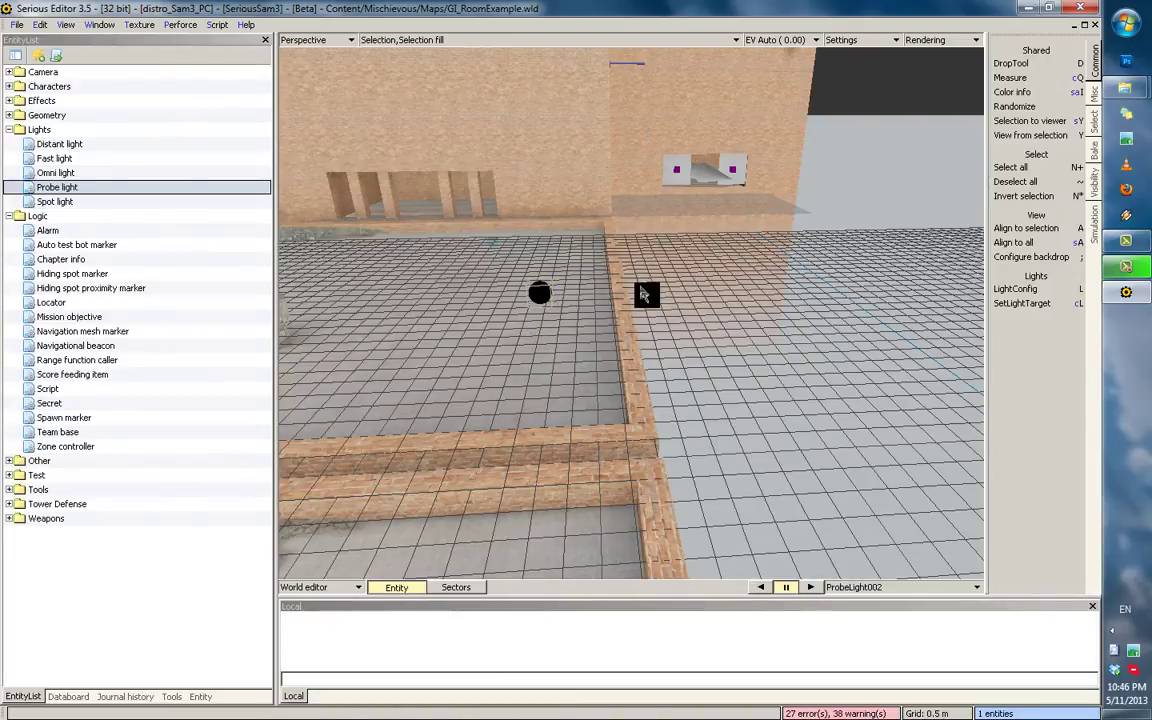
Align the view to the new probe light and bake it.
key(a)
scroll(714, 325, down, 4)
middle_drag(747, 344, 640, 301)
scroll(712, 263, down, 2)
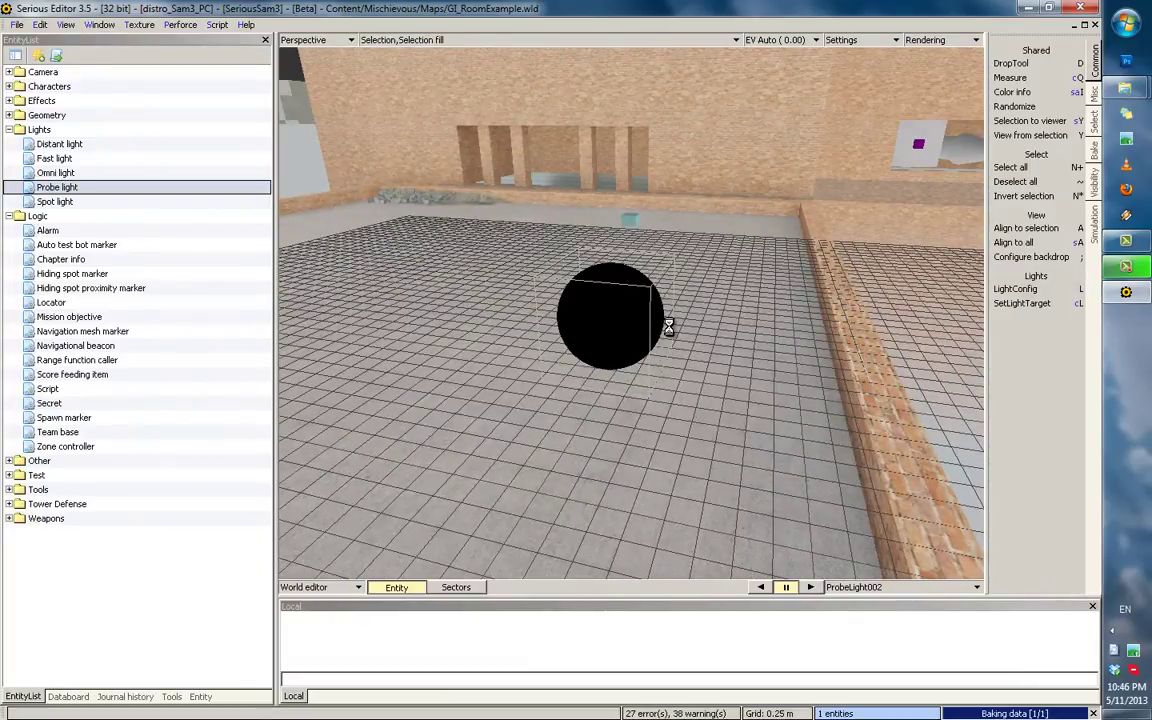
Inspect the baked probe's reflection and ambient spheres from several sides, and its position relative to the whole building.
middle_drag(724, 244, 822, 285)
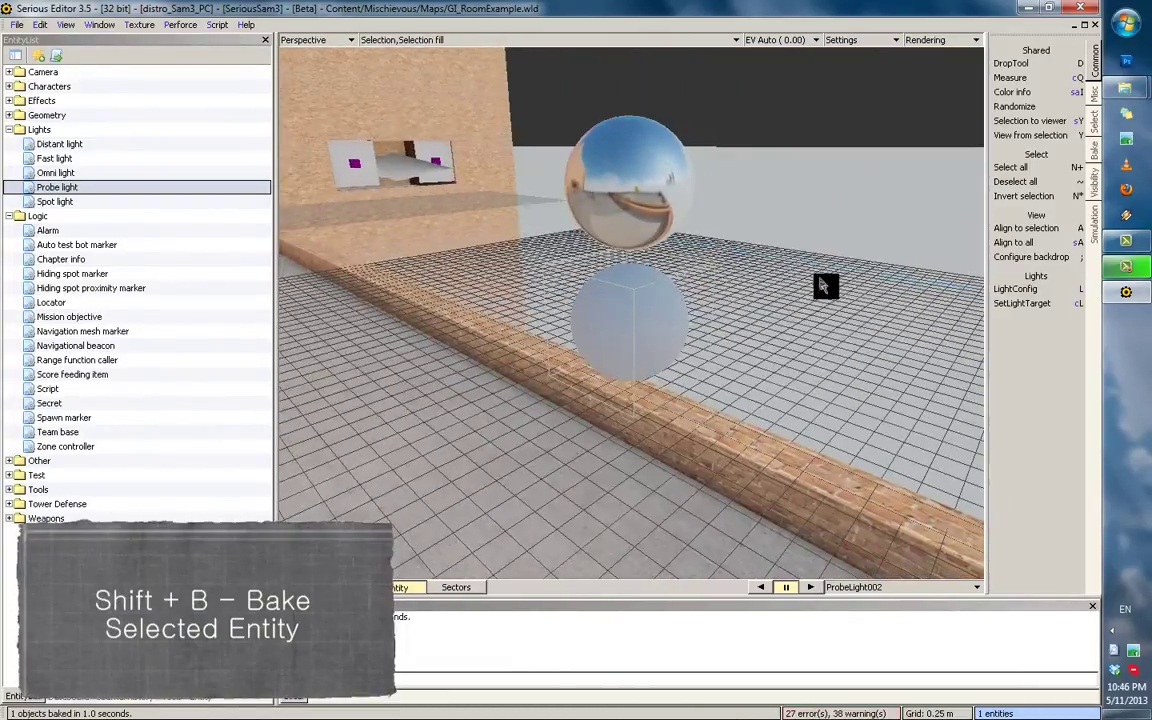
right_drag(824, 287, 667, 287)
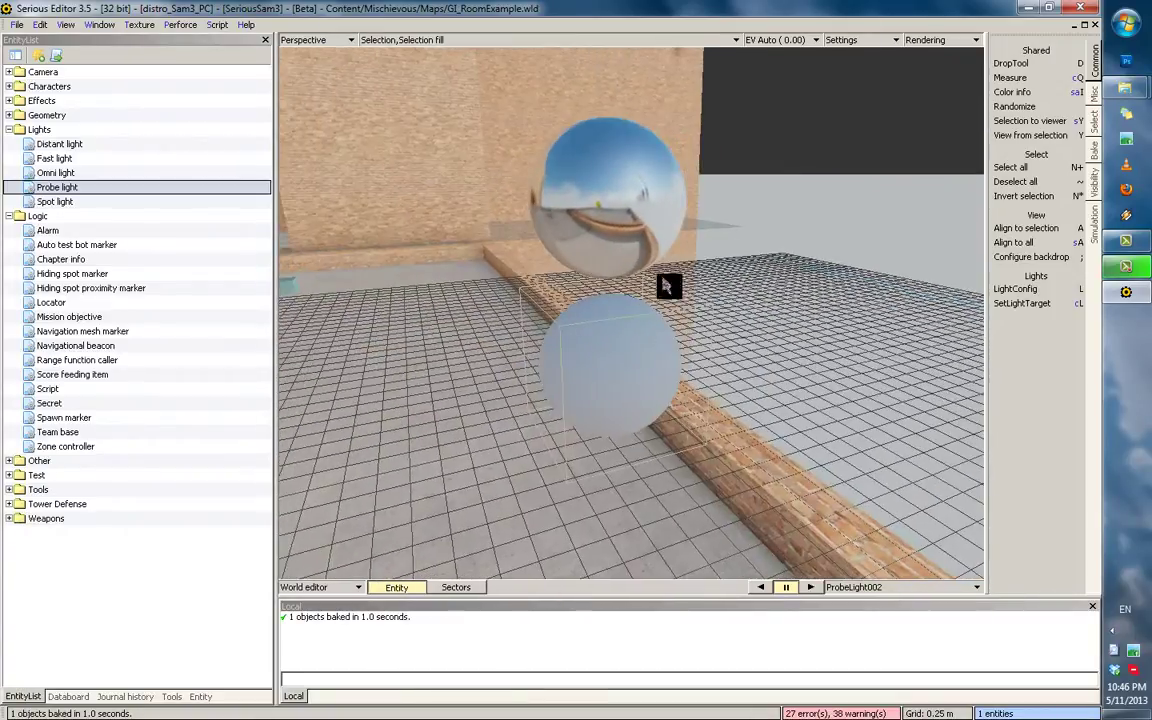
right_drag(680, 236, 614, 190)
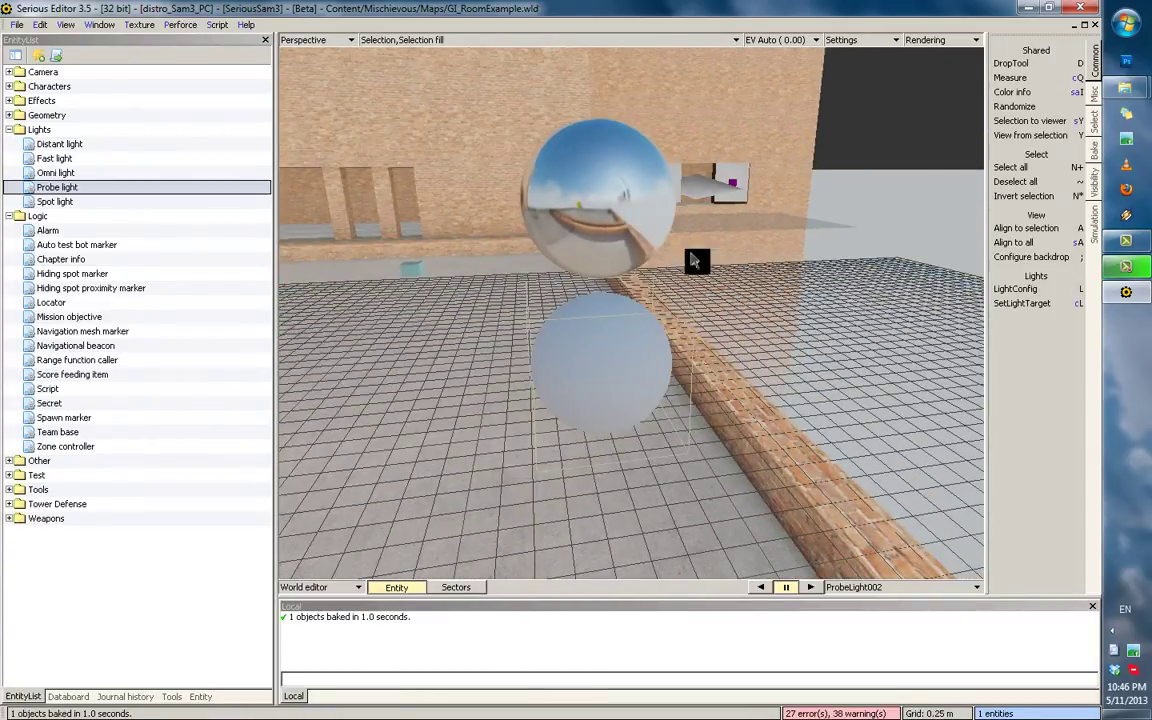
mouse_move(692, 262)
right_down()
mouse_move(663, 273)
mouse_move(663, 134)
mouse_move(692, 393)
mouse_move(707, 375)
mouse_move(666, 332)
mouse_move(656, 190)
mouse_move(703, 283)
right_up()
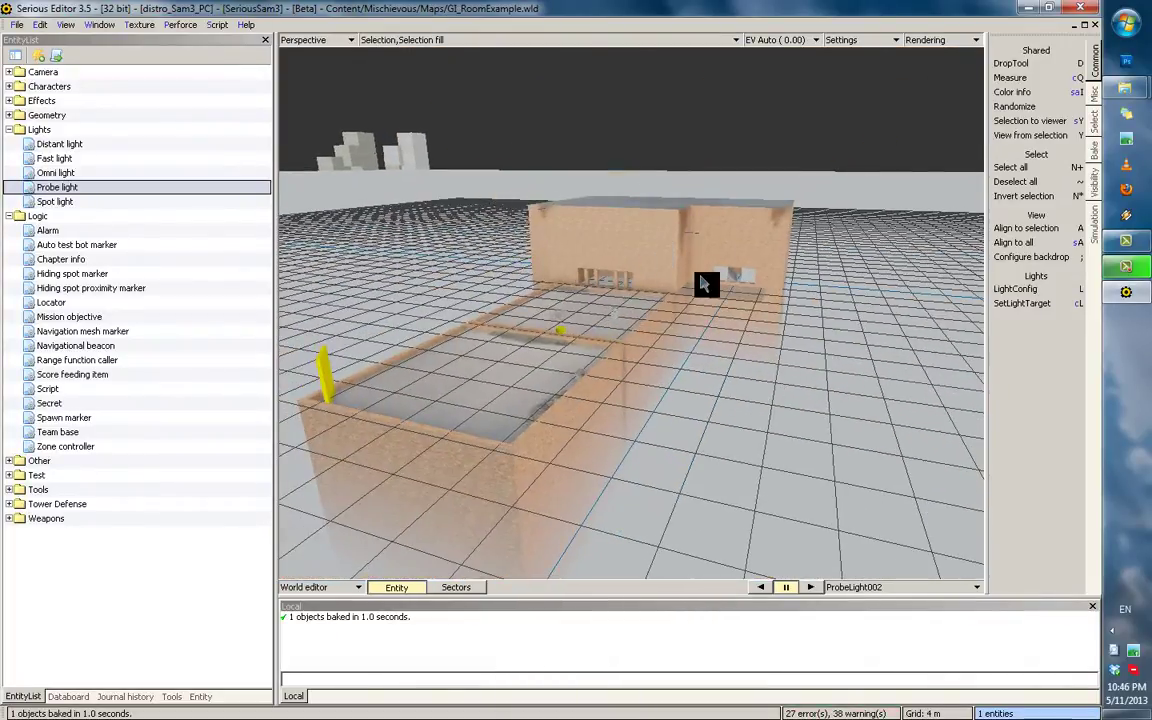
right_drag(675, 326, 641, 292)
right_drag(537, 243, 622, 346)
click(454, 40)
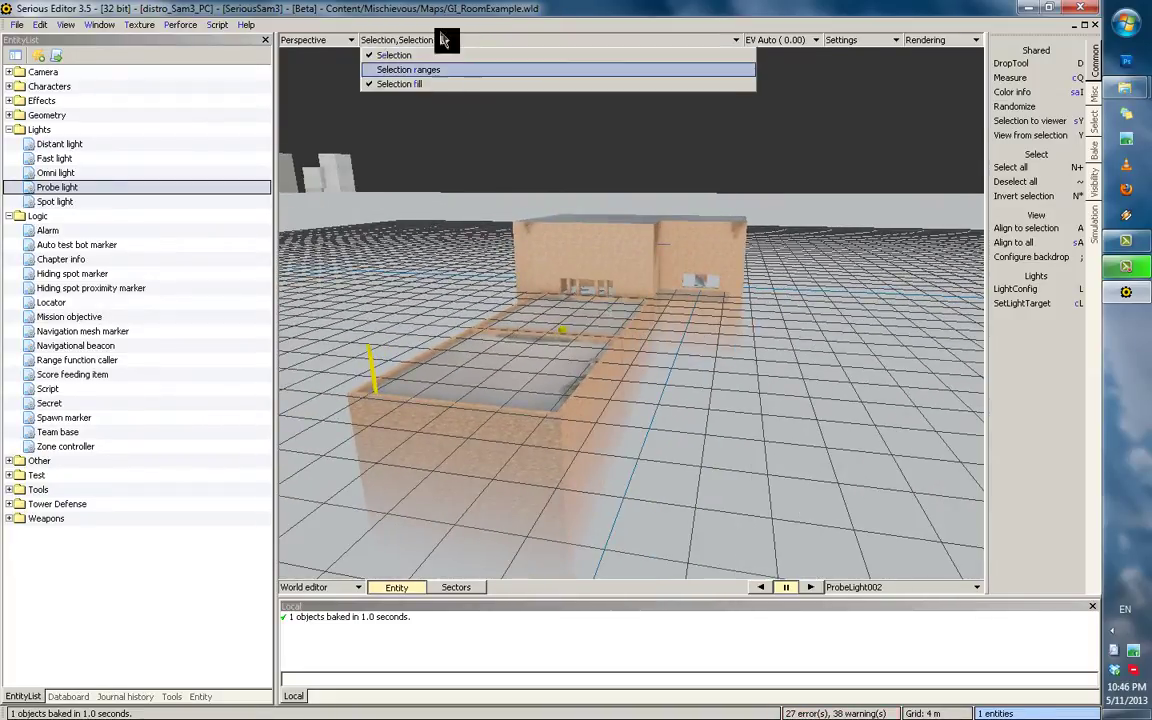
click(442, 37)
Move the probe light high into the air, well away from the brick building, and rebake it.
right_drag(758, 268, 640, 312)
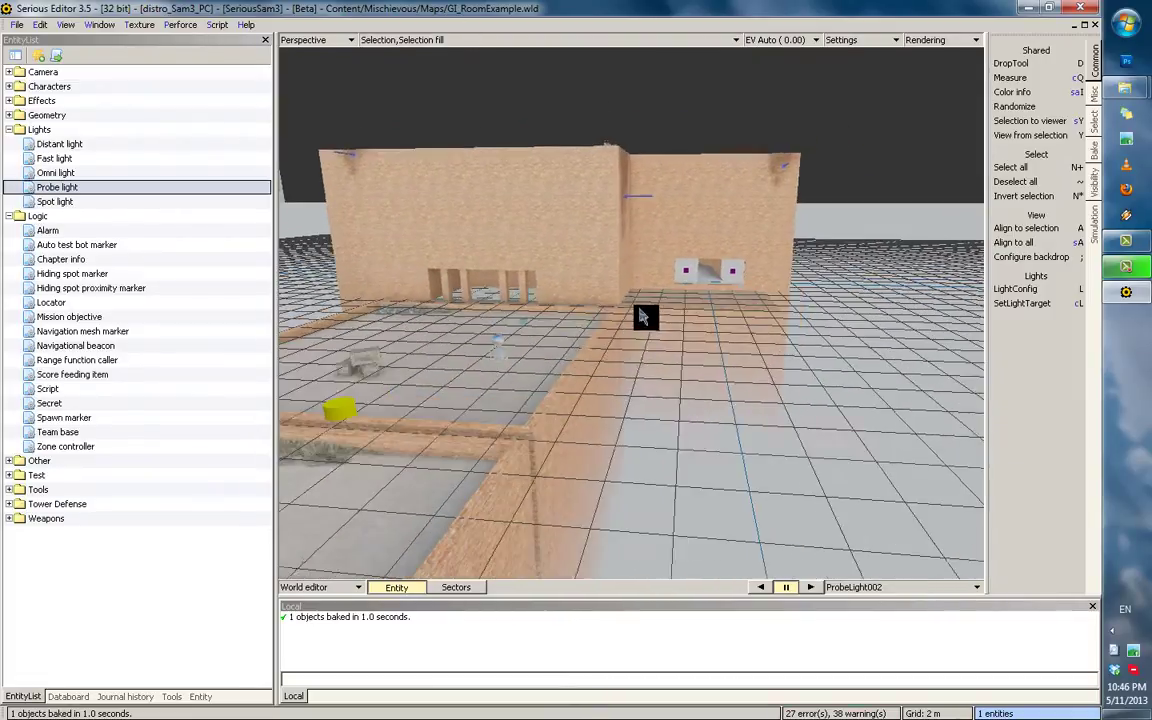
right_drag(797, 250, 736, 390)
drag(736, 390, 795, 327)
right_drag(774, 365, 602, 406)
key(BackSpace)
key(BackSpace)
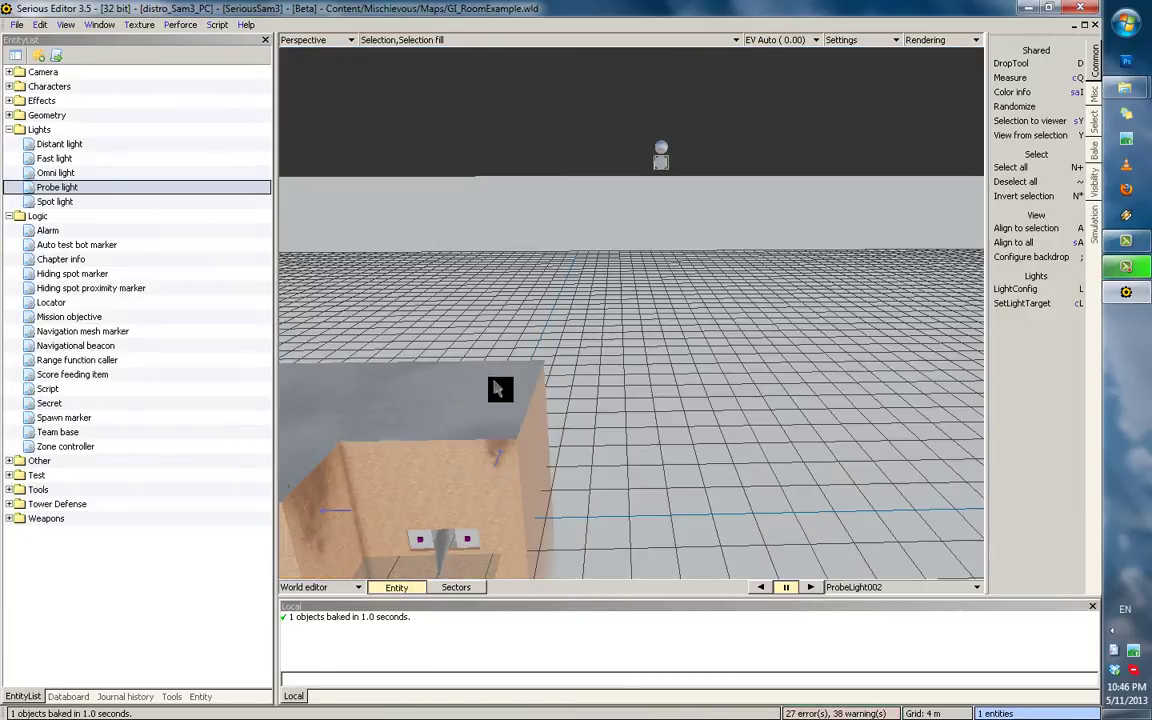
right_drag(677, 436, 743, 511)
right_drag(796, 442, 602, 211)
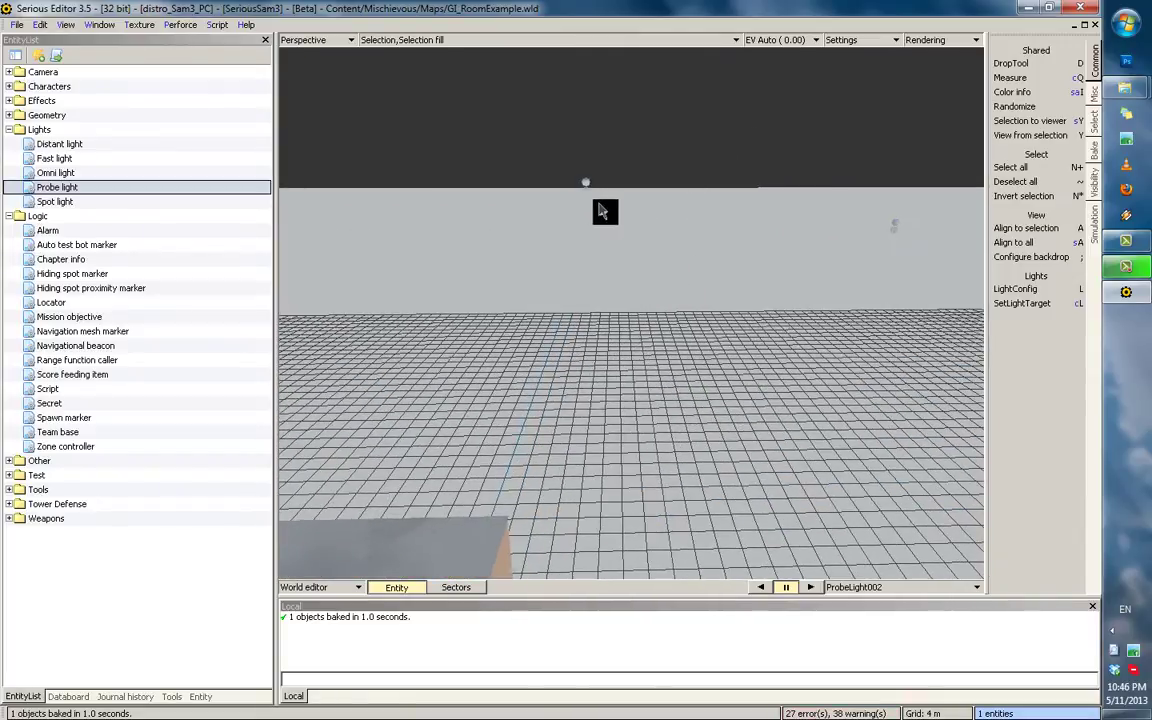
right_drag(717, 403, 661, 328)
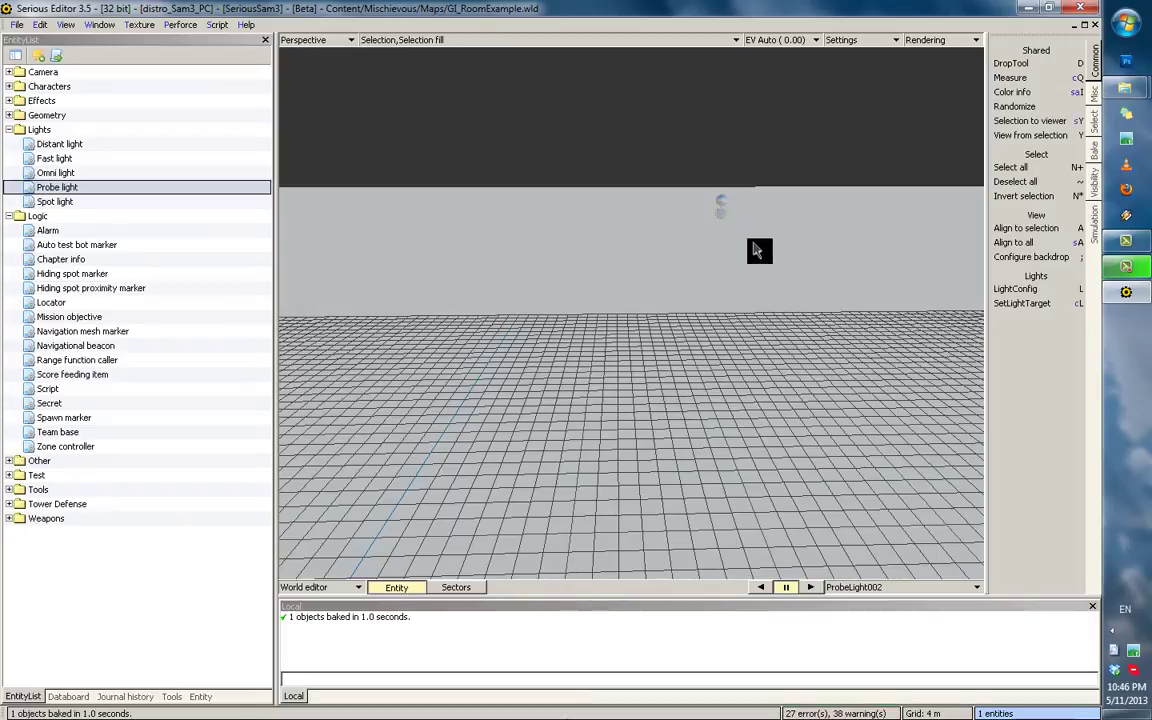
right_drag(757, 250, 620, 415)
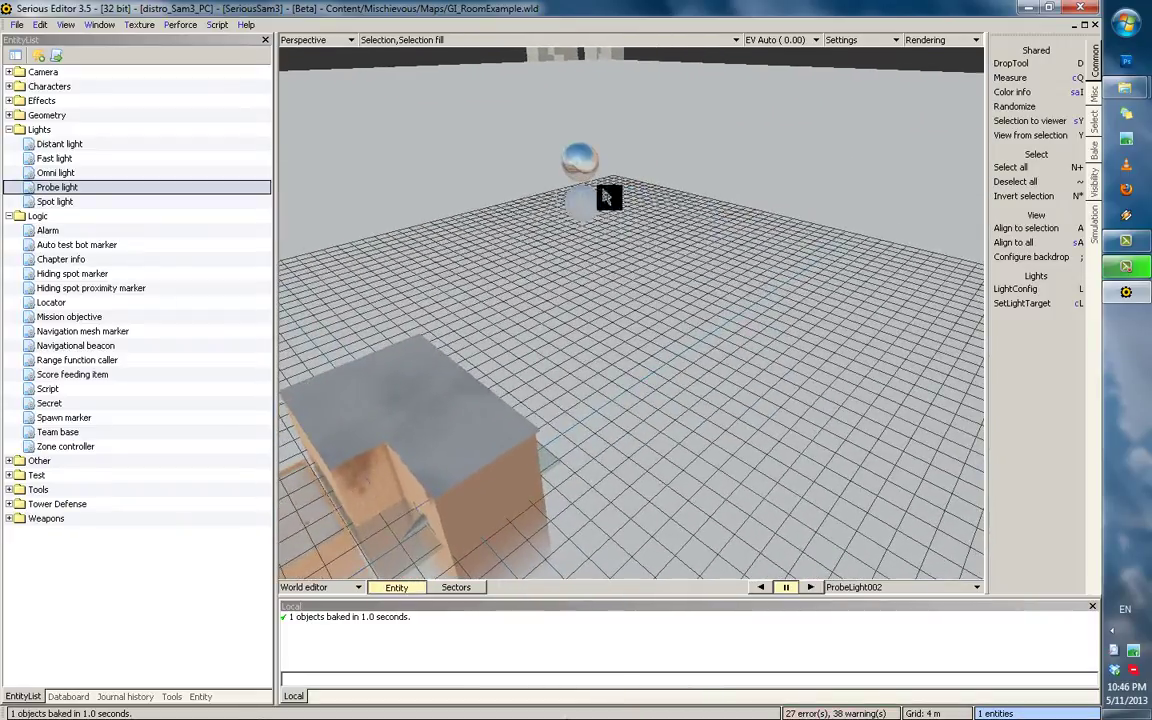
key(b)
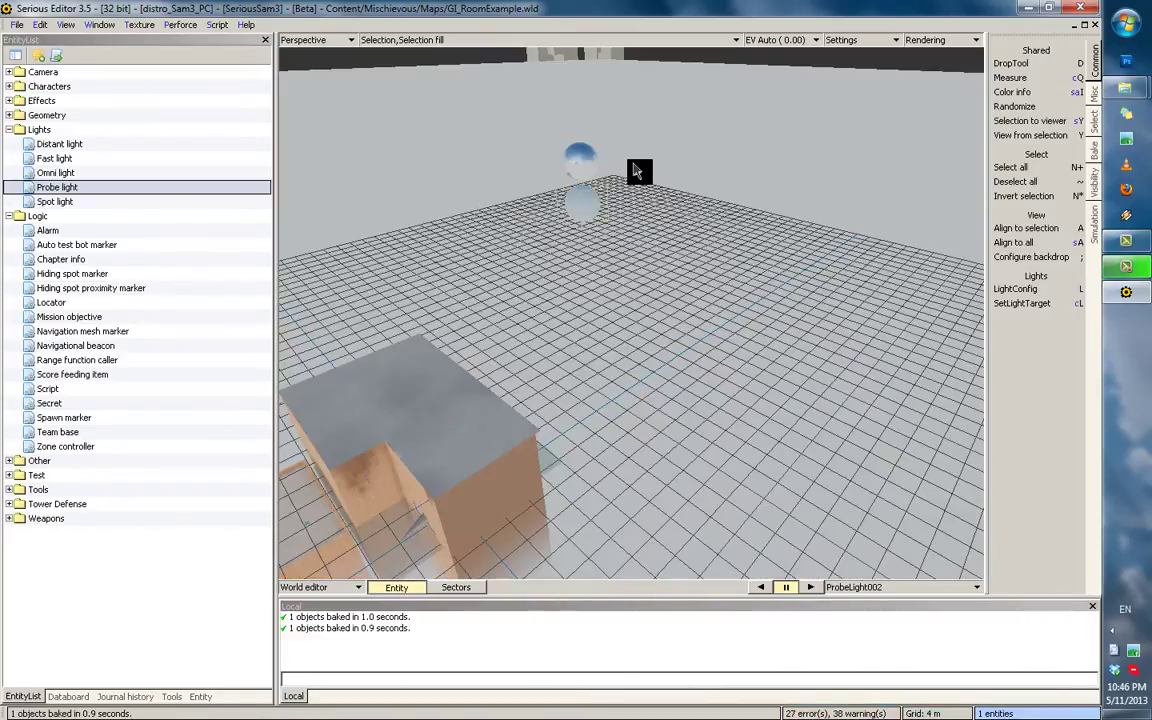
Inspect the small building's reflection in the rebaked probe's mirror sphere from close up.
right_drag(618, 124, 962, 281)
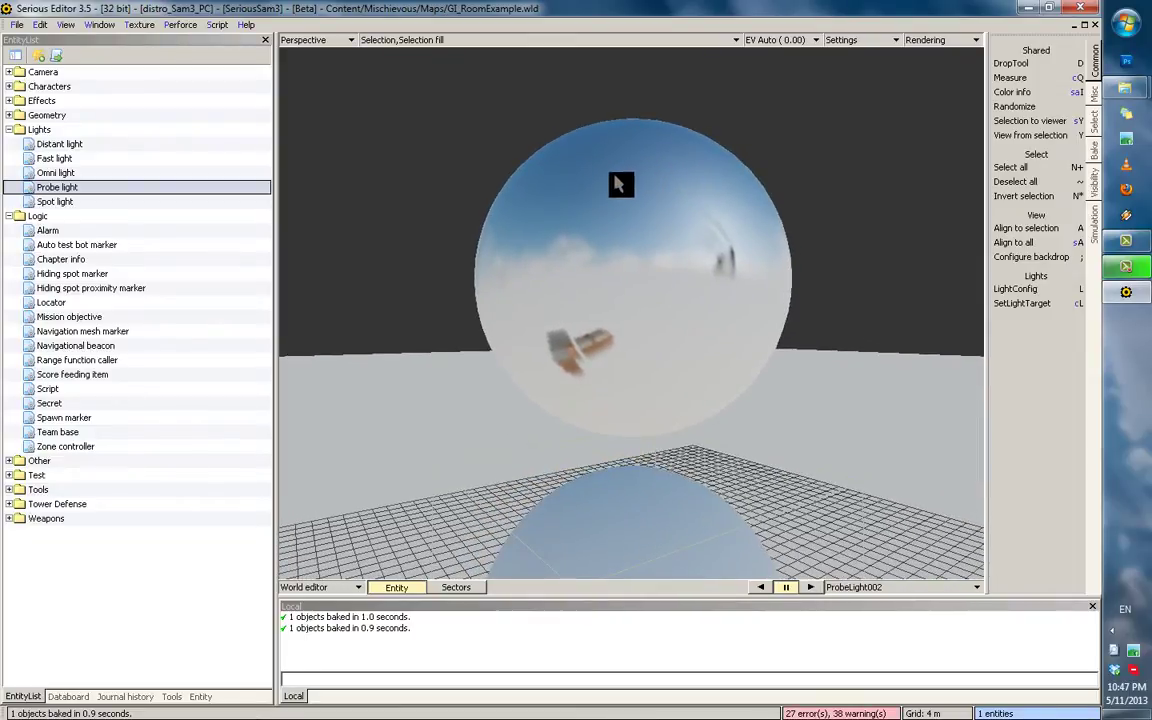
right_drag(660, 349, 588, 375)
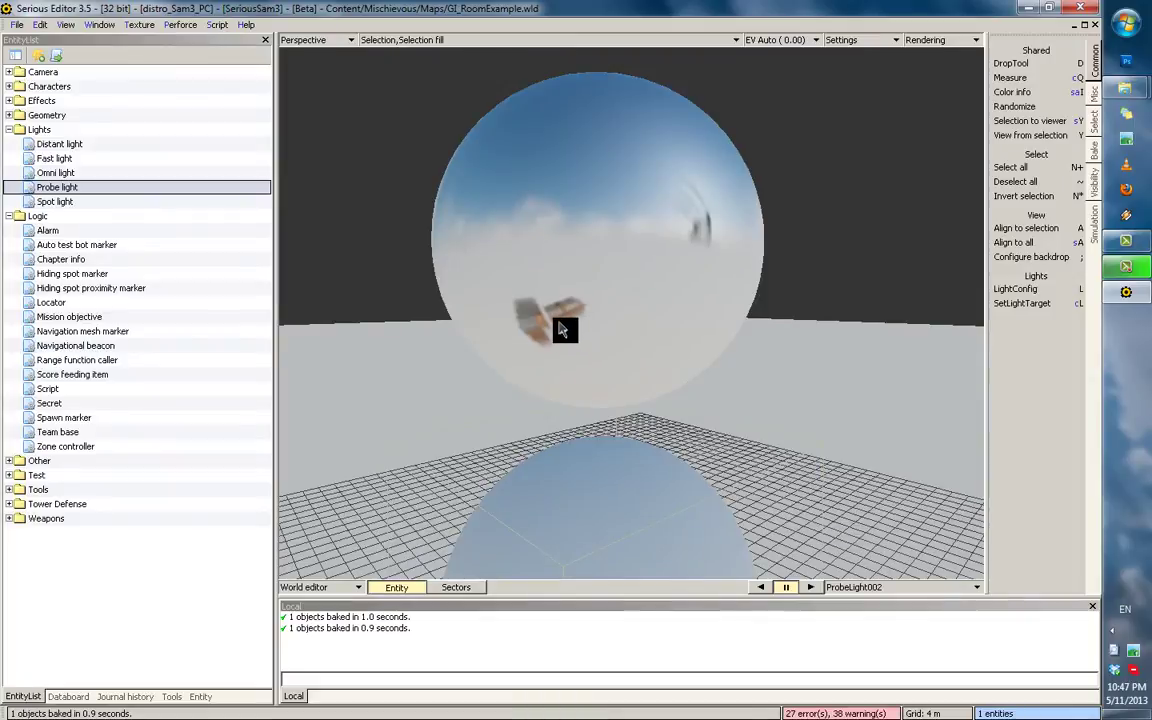
right_drag(689, 240, 617, 232)
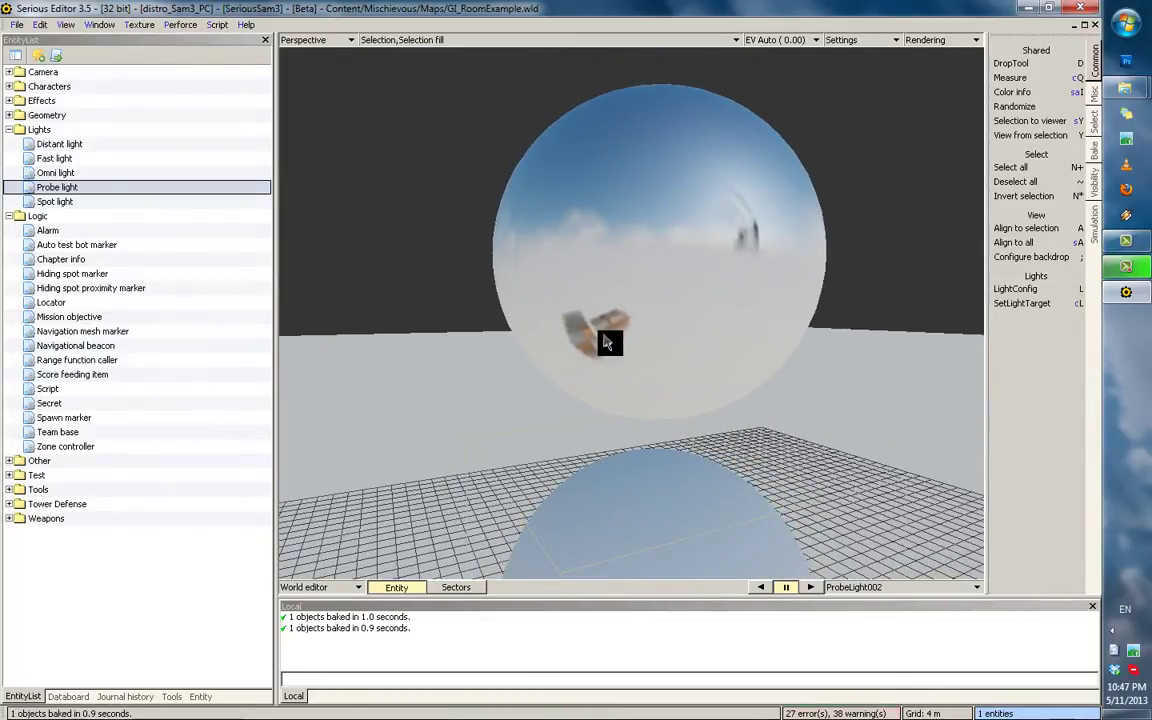
right_drag(607, 342, 529, 347)
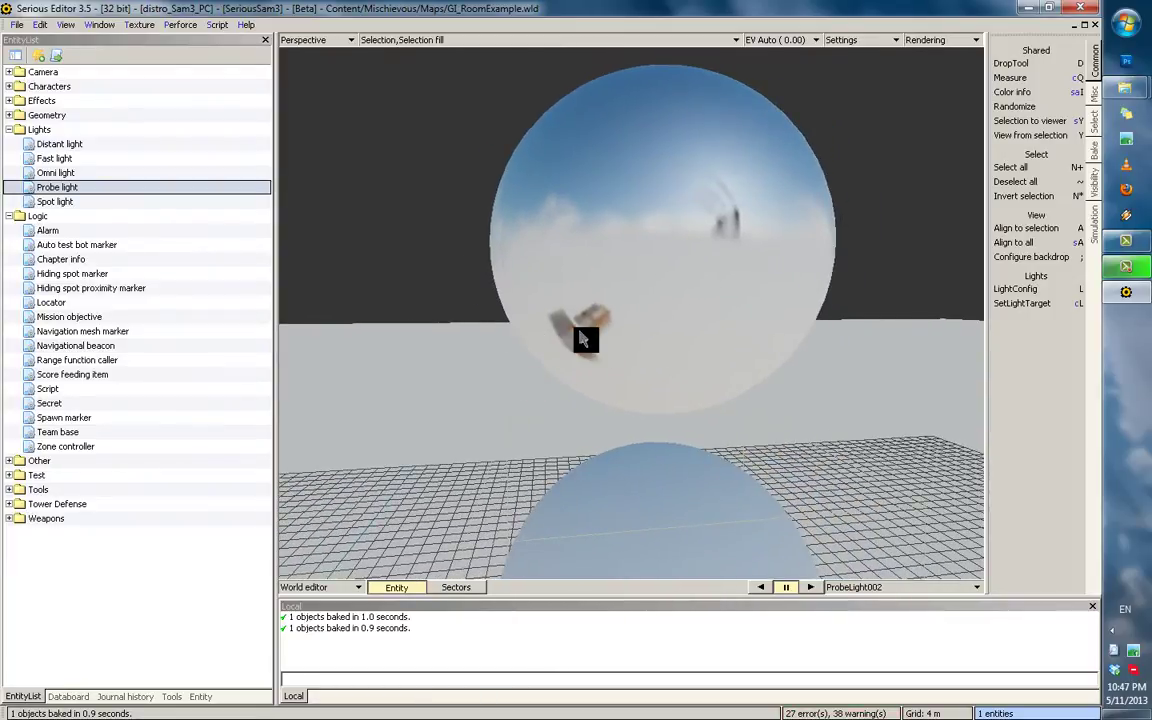
Show the selected probe light's range and enlarge it to cover the wooden crates on the rooftop below, checking the lit result.
right_drag(610, 318, 792, 286)
click(400, 42)
click(409, 73)
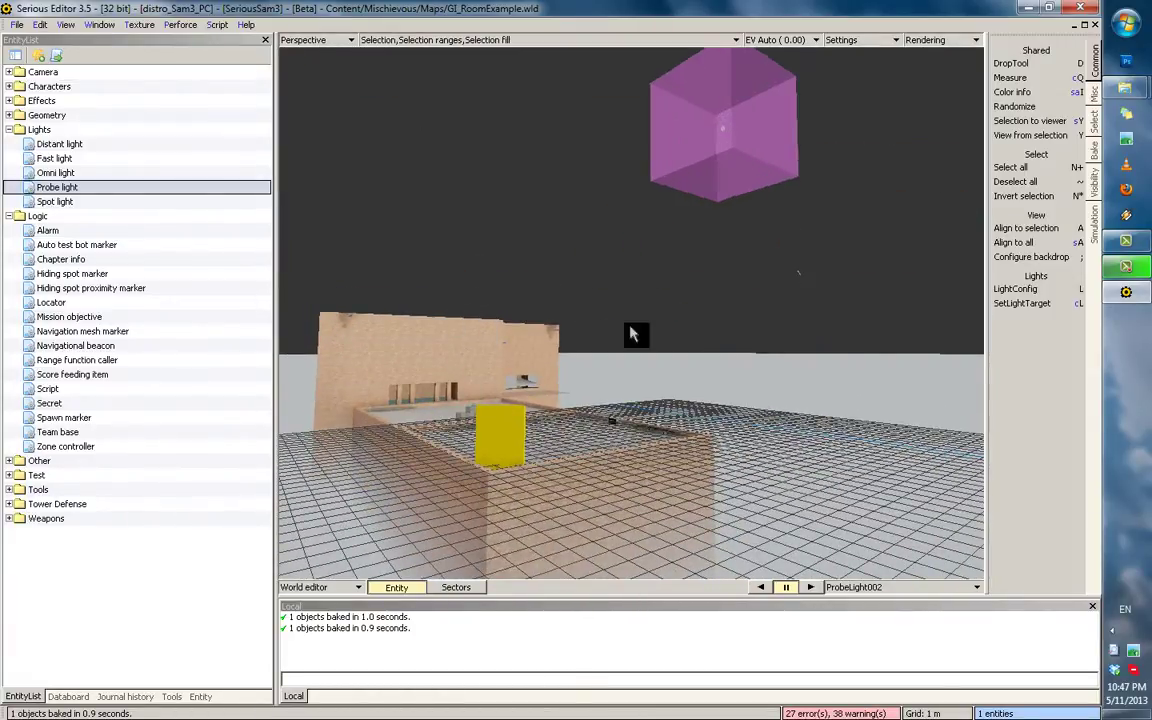
right_drag(472, 321, 553, 330)
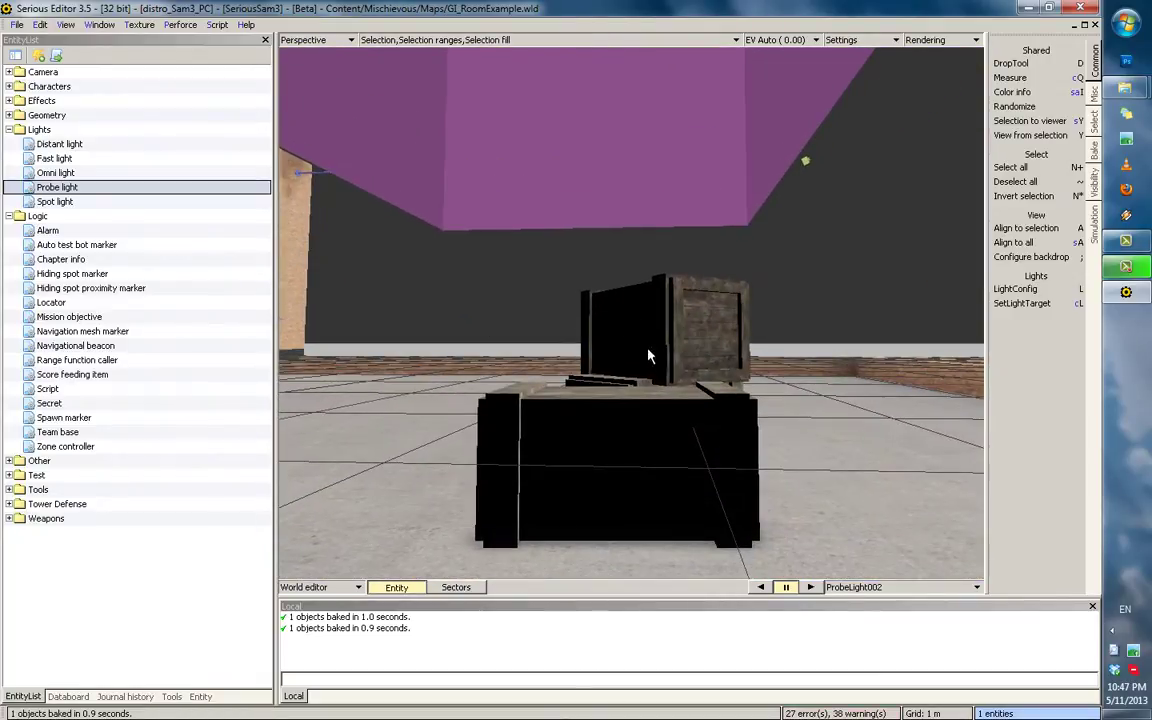
drag(519, 360, 492, 323)
key(0)
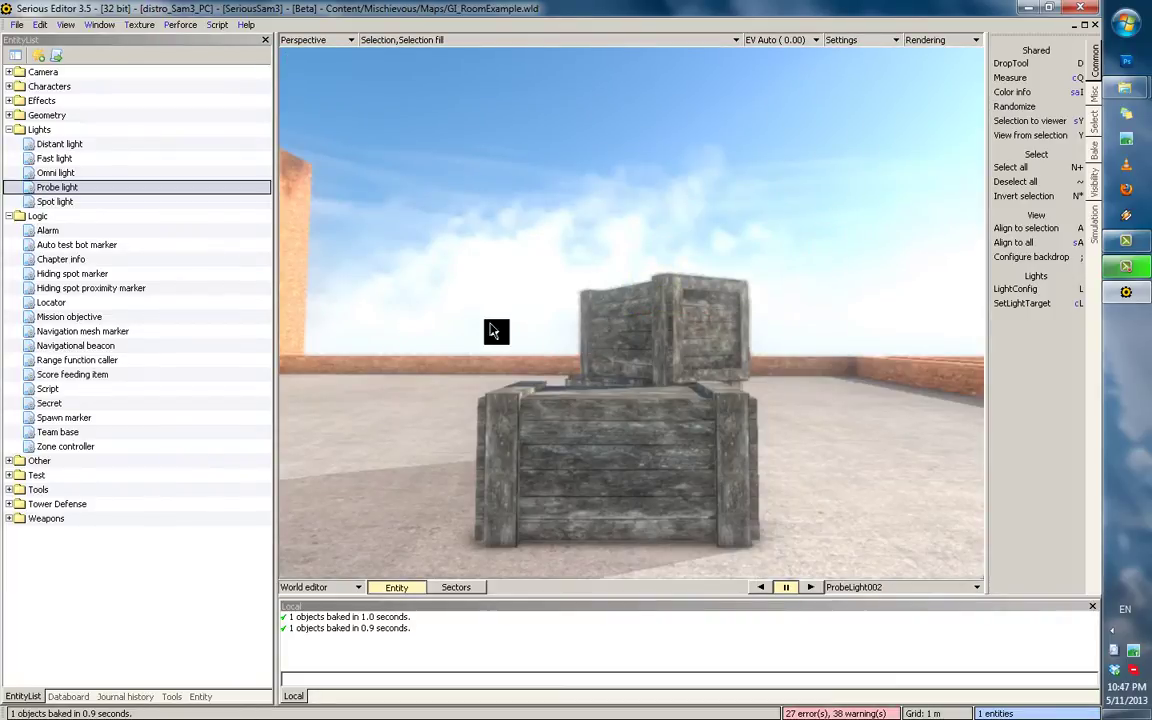
Redisplay the selection range and examine how far the enlarged probe range extends around the building and the ground.
right_drag(644, 302, 666, 252)
key(9)
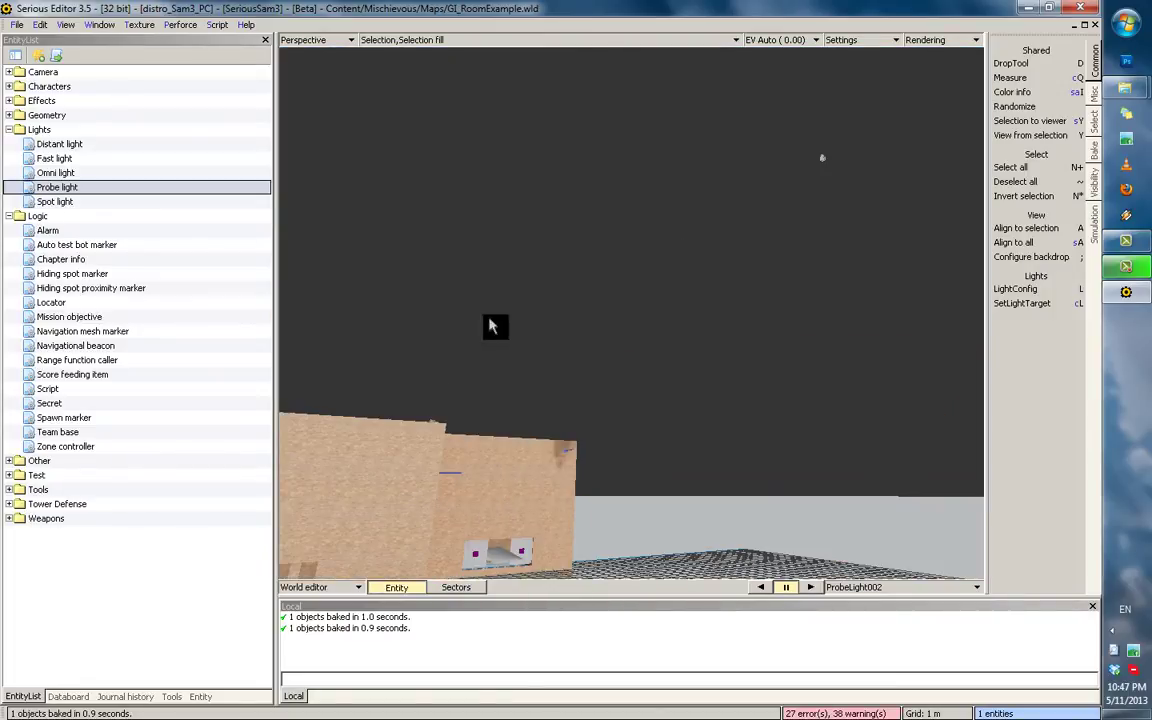
click(404, 41)
click(426, 71)
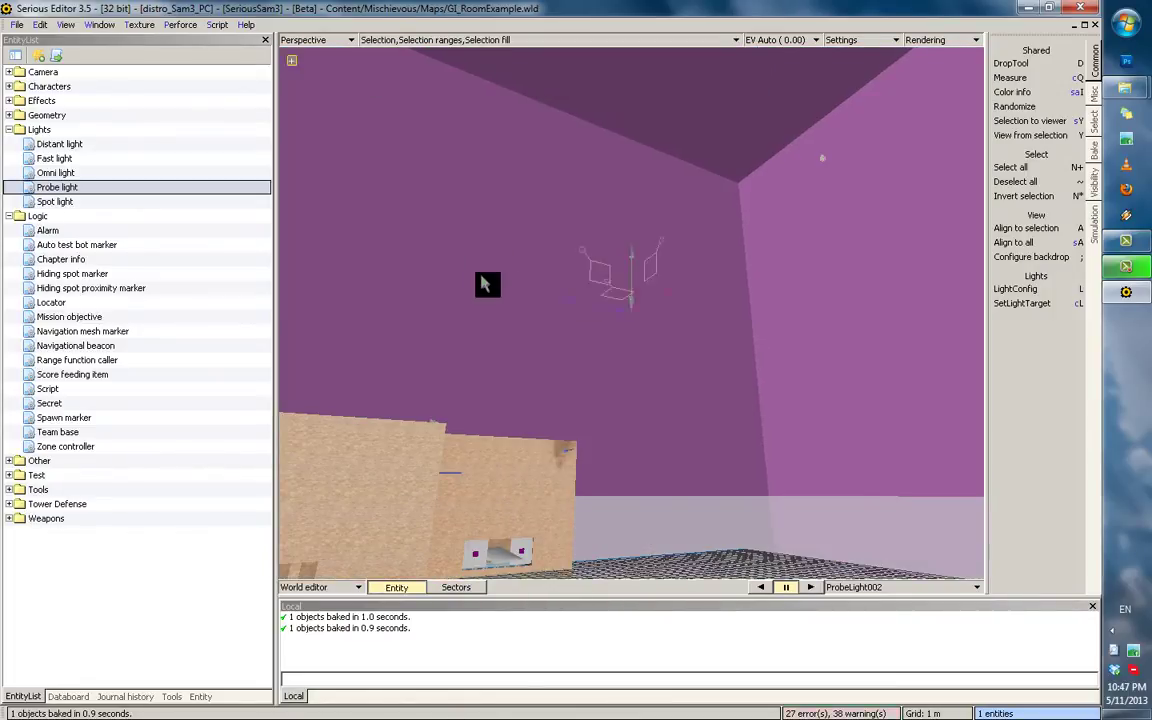
right_drag(481, 277, 612, 300)
right_drag(539, 290, 538, 289)
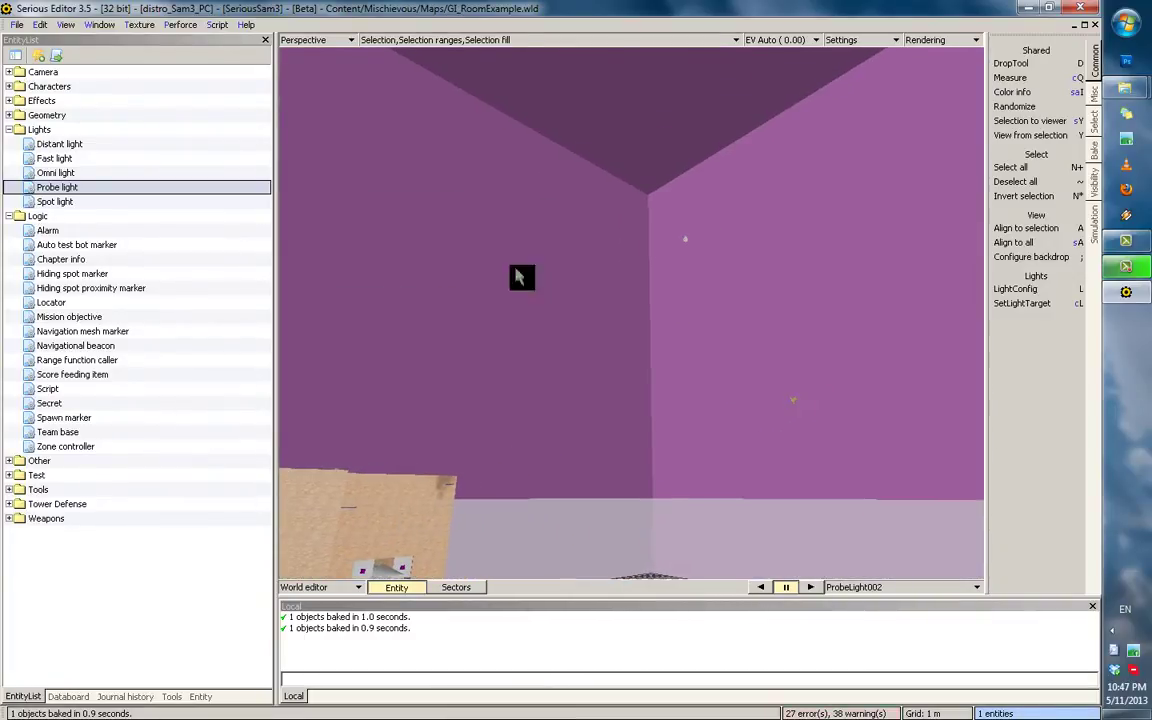
right_drag(630, 312, 421, 408)
right_drag(597, 262, 433, 259)
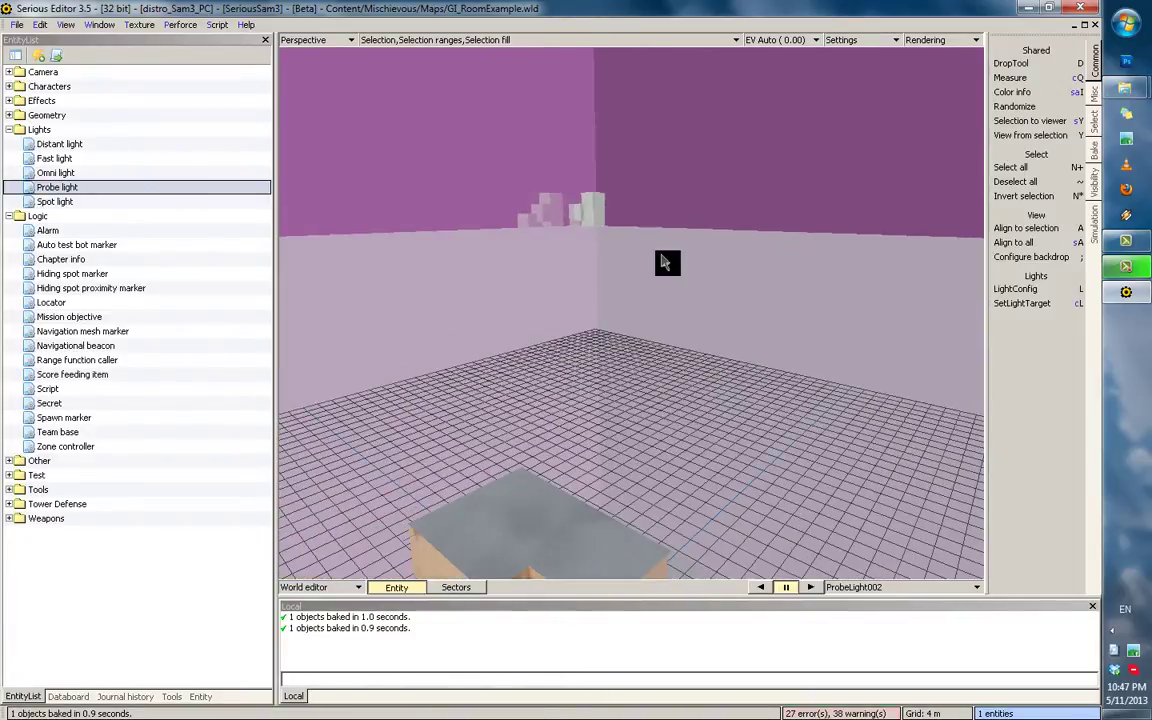
right_drag(665, 262, 563, 387)
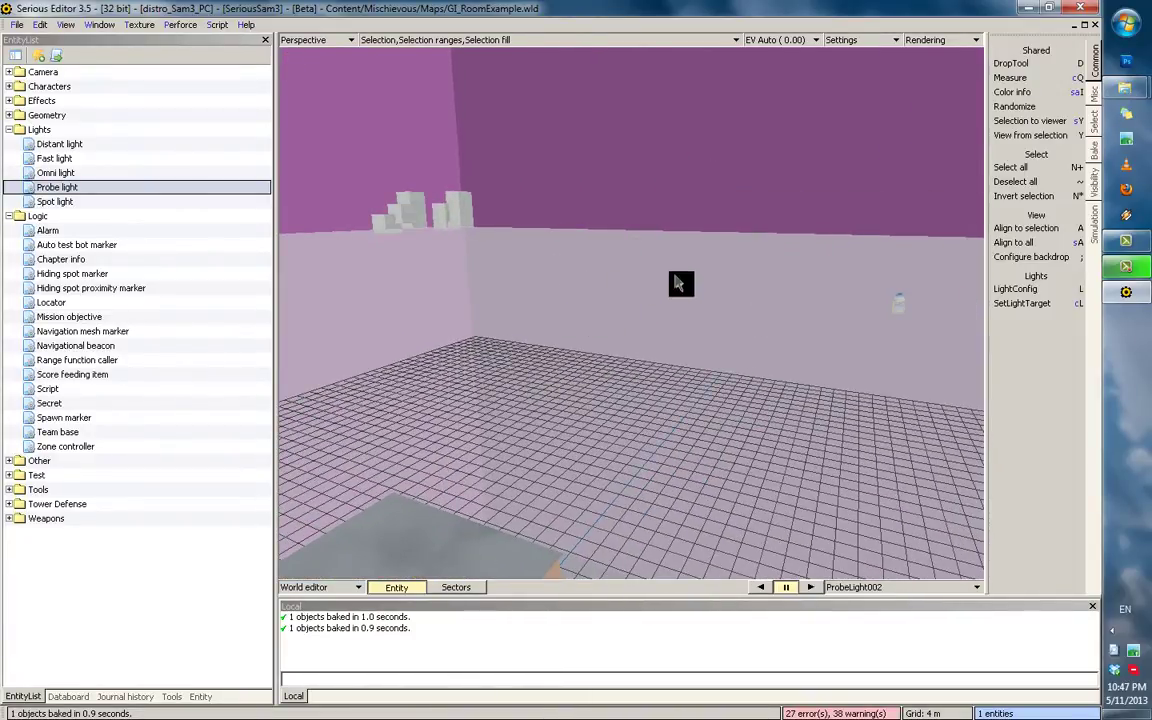
Place a new probe light inside the columned brick room, fit its range to the room's walls and bake it.
right_drag(678, 286, 557, 302)
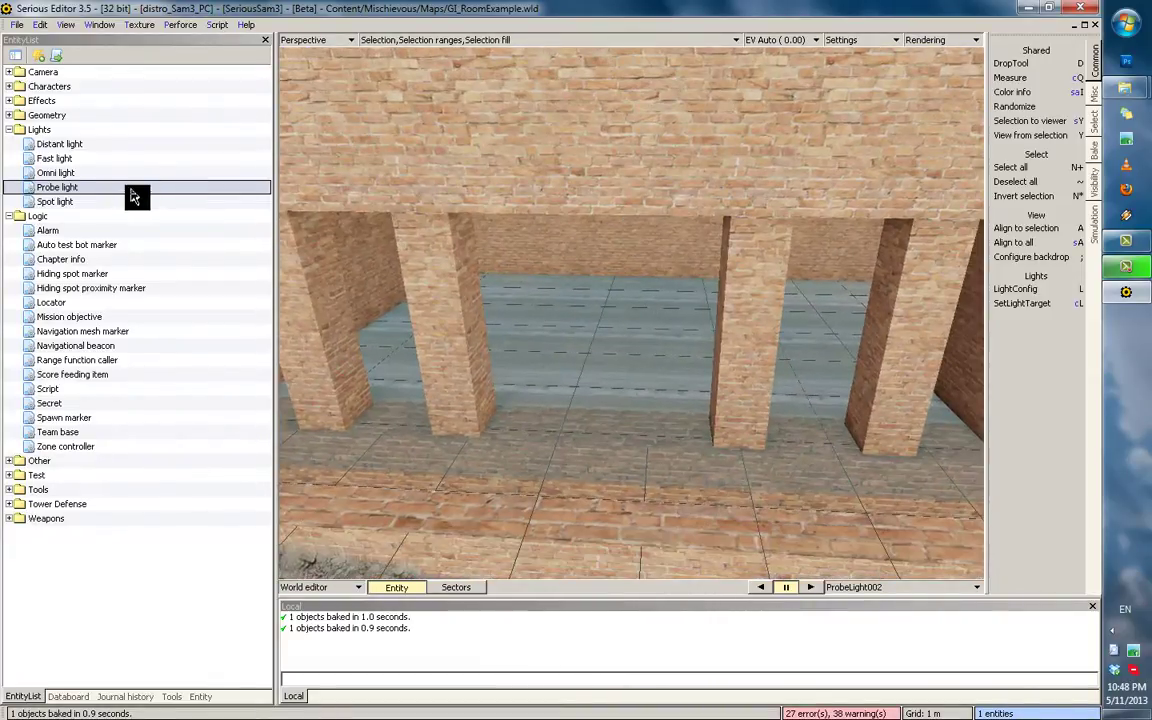
drag(527, 315, 604, 326)
right_drag(725, 428, 753, 437)
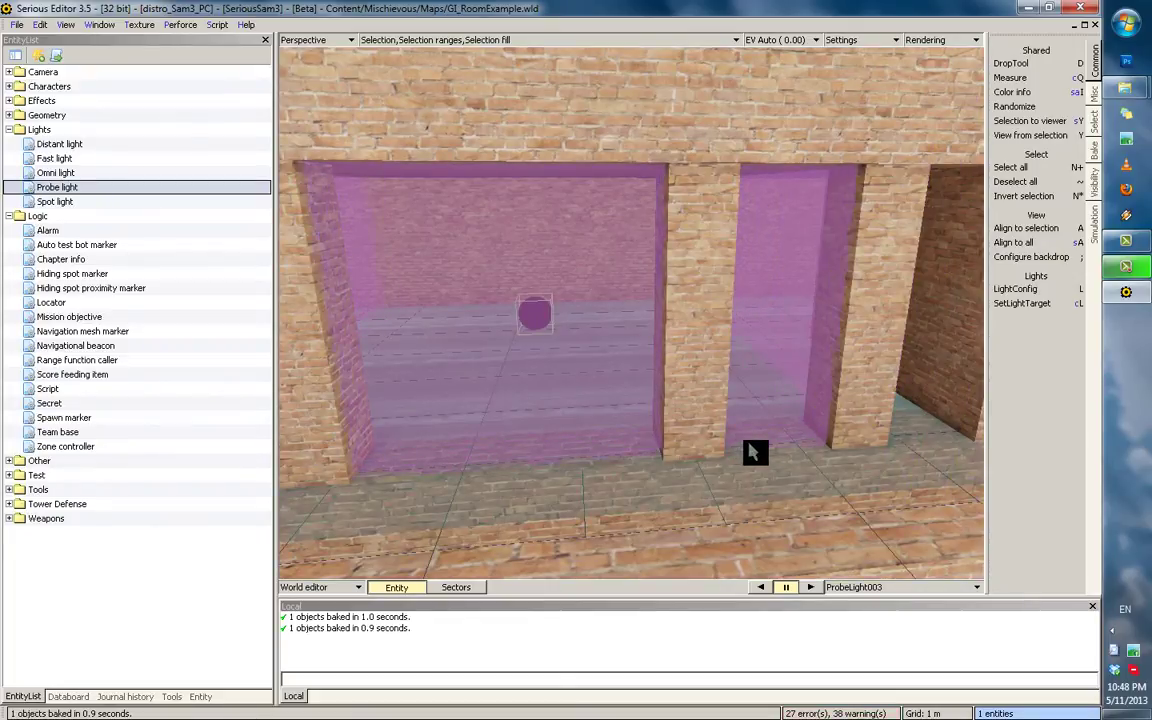
right_drag(750, 445, 697, 299)
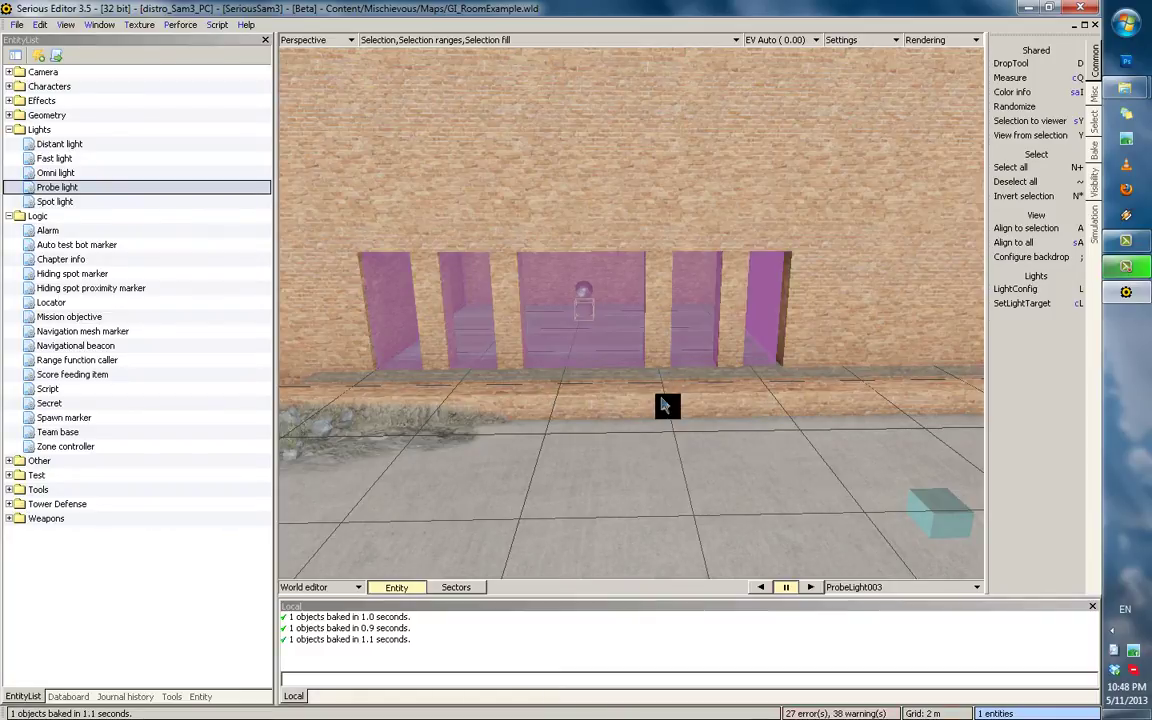
Start a test run of the level and cross the rooftops towards the columned room.
key(x)
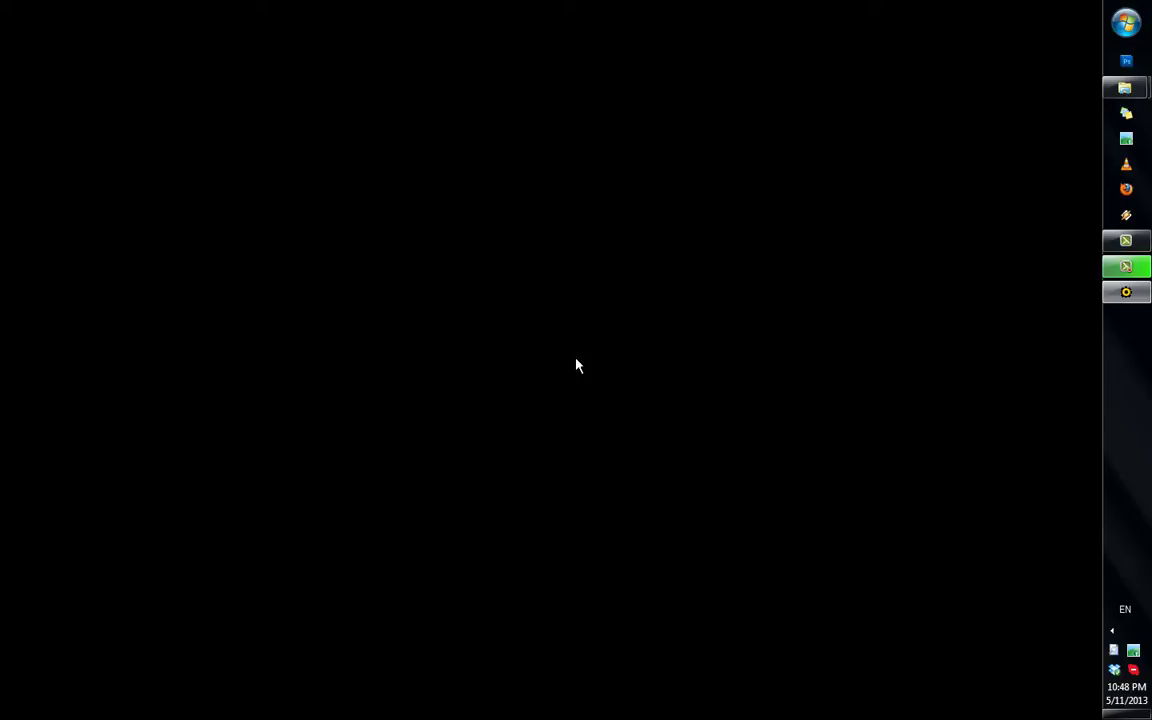
key(h)
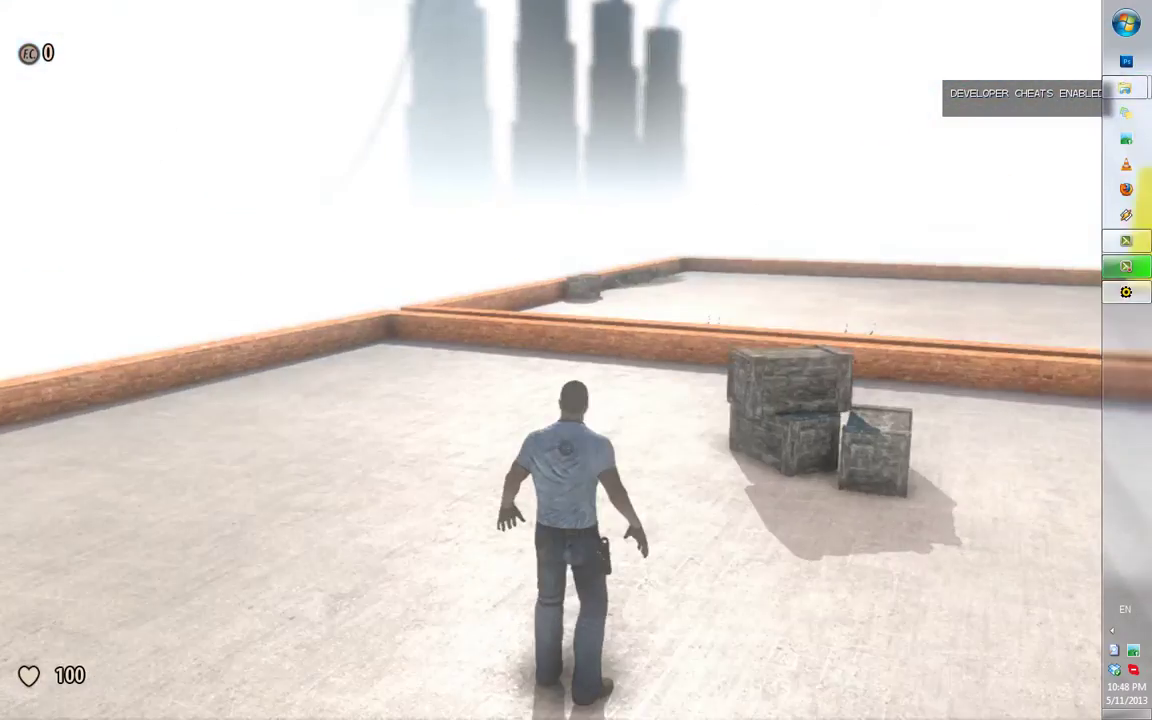
key(w)
key(d)
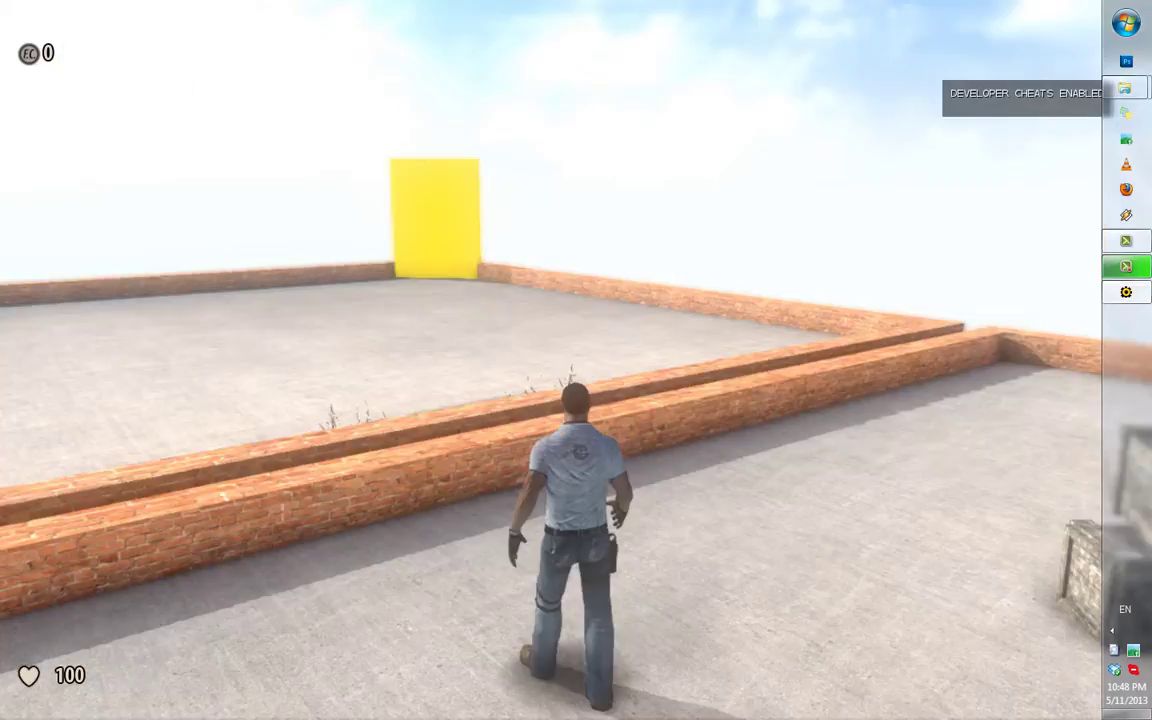
key(a)
key(space)
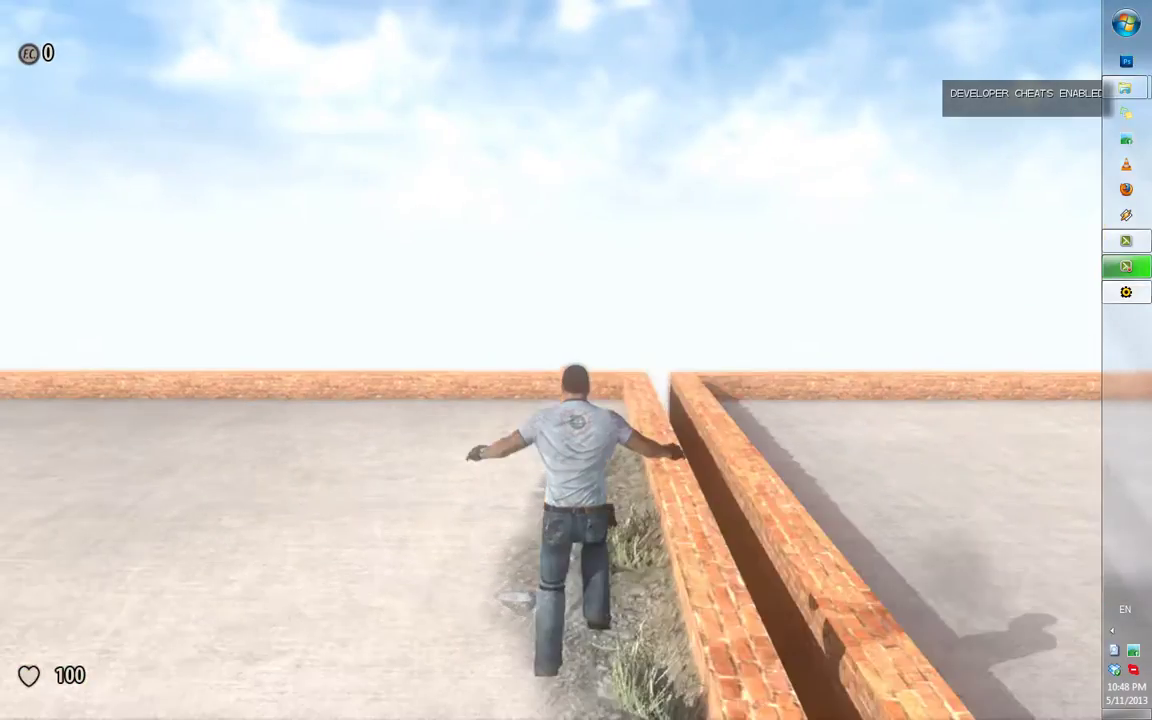
key(w)
key(space)
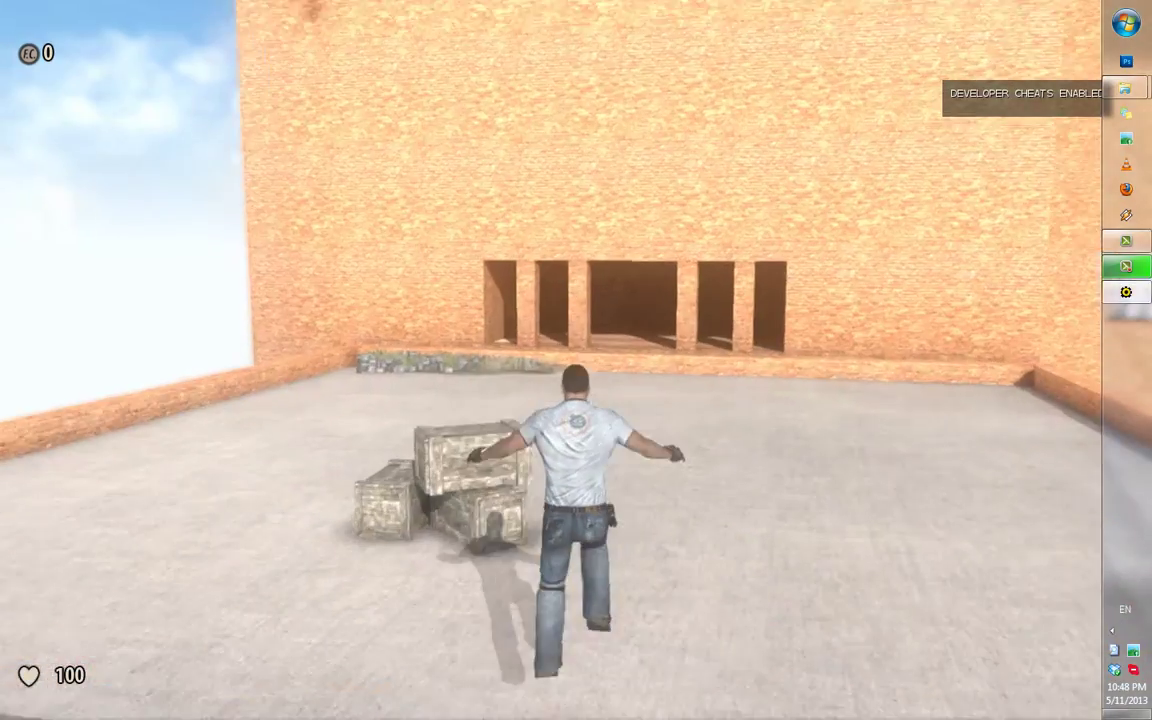
Enter the columned room, examine the character's lighting in its shaded and sunlit areas, and end the test run.
key(w)
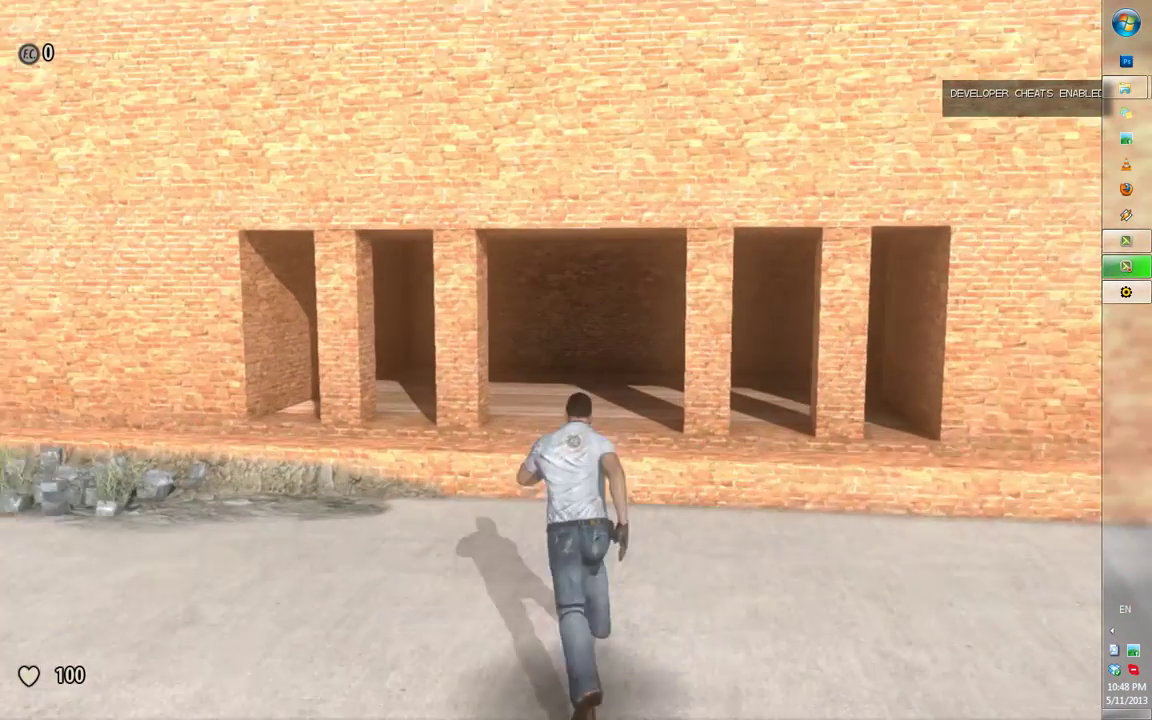
key(w)
key(w)
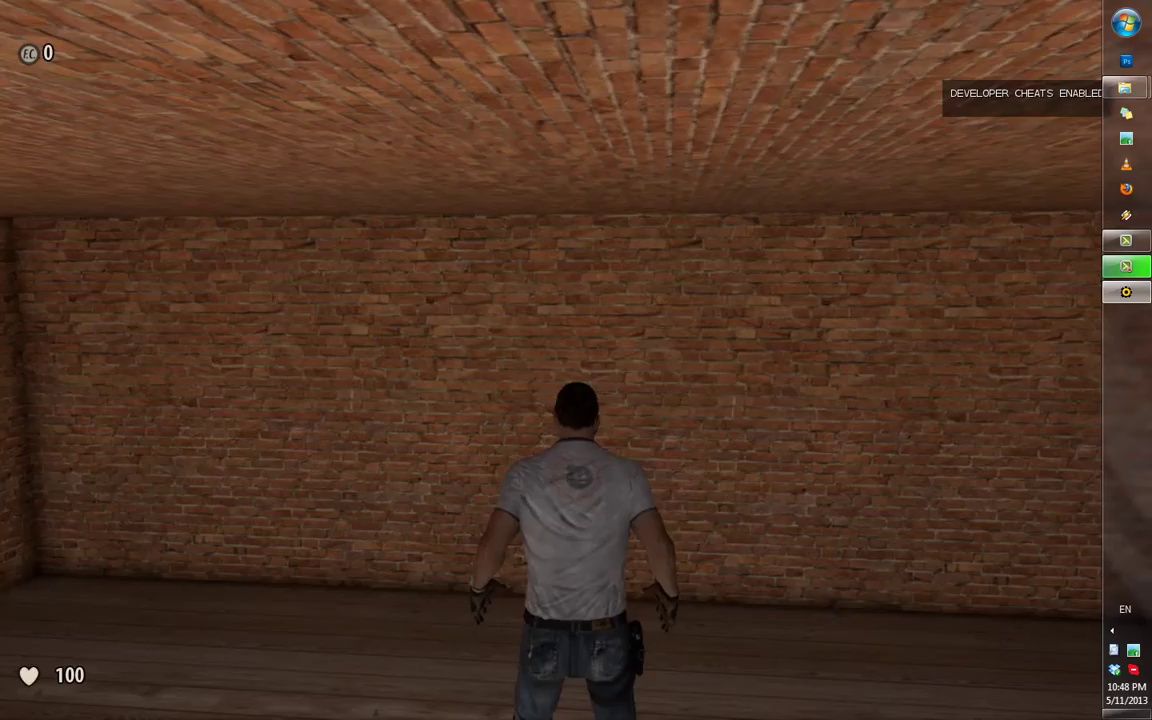
key(w)
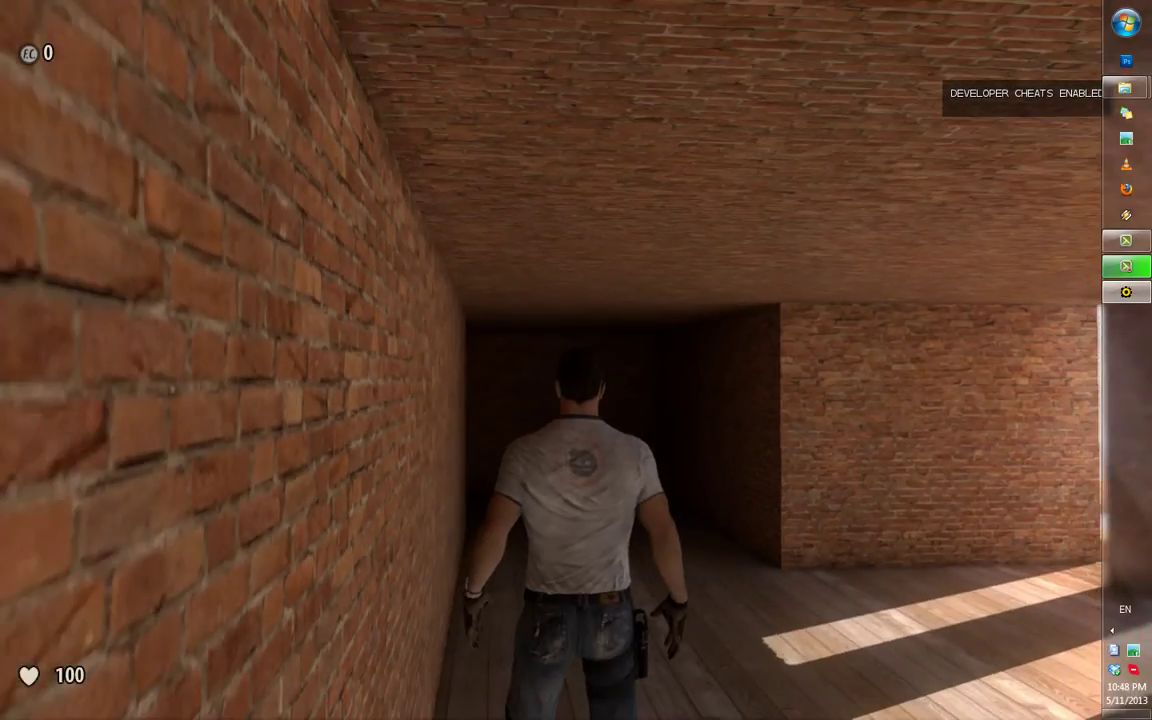
key(d)
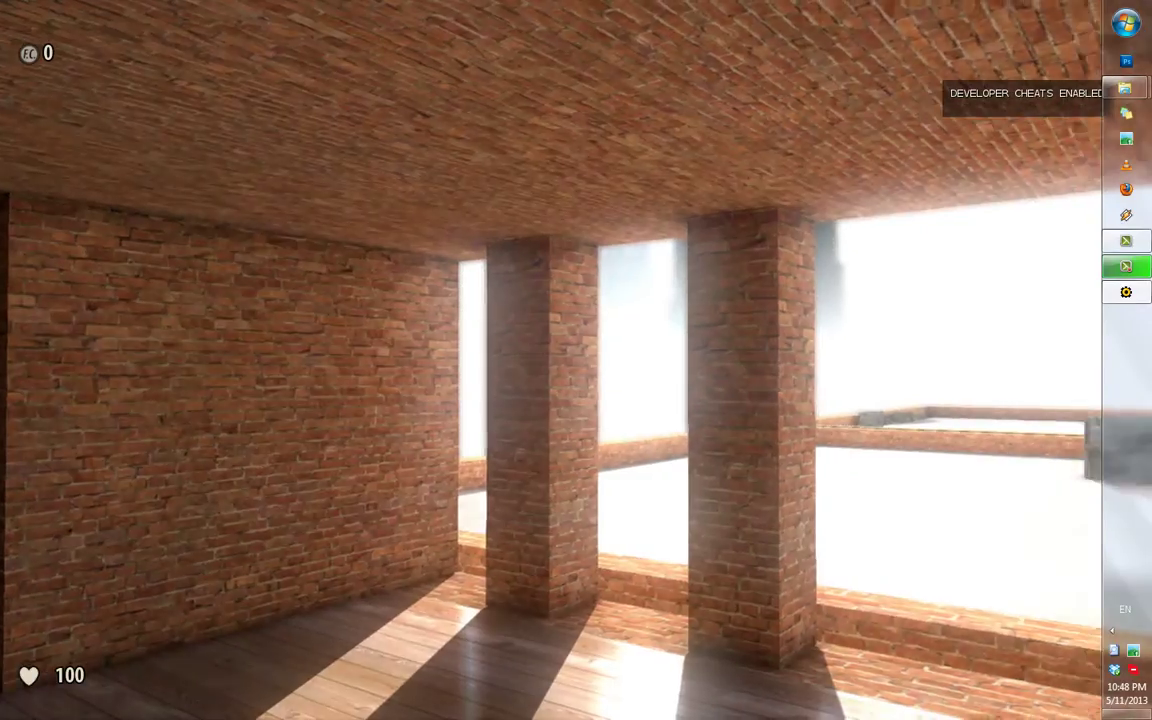
key(s)
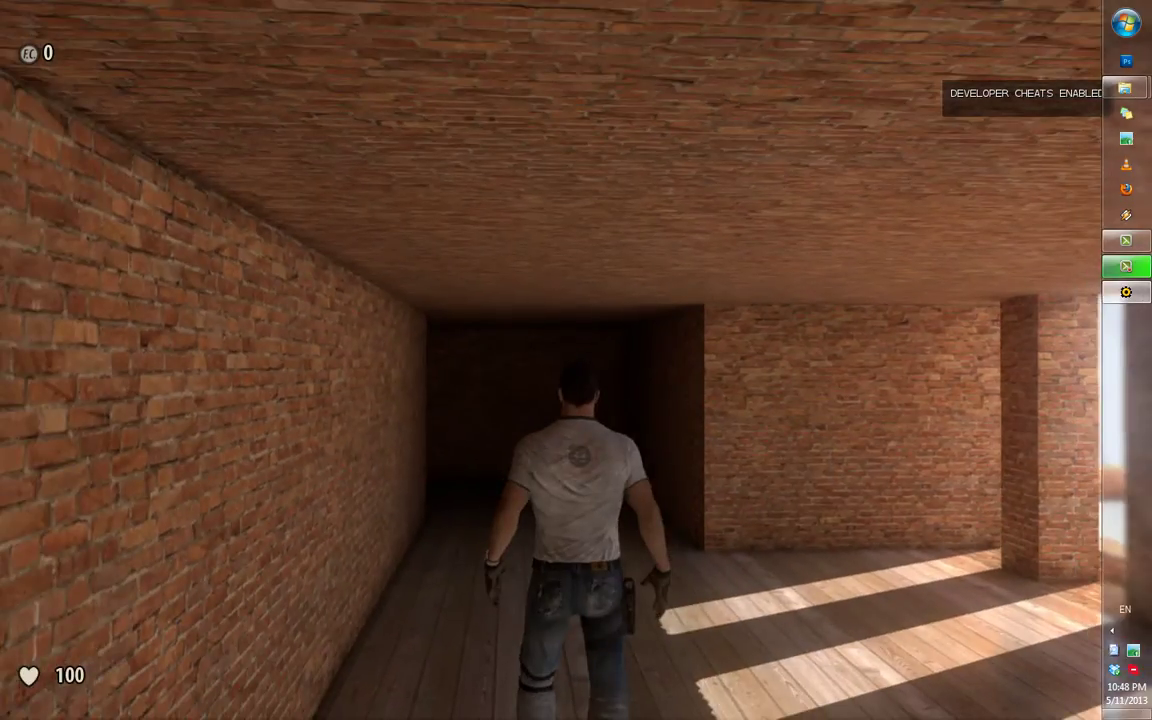
key(Escape)
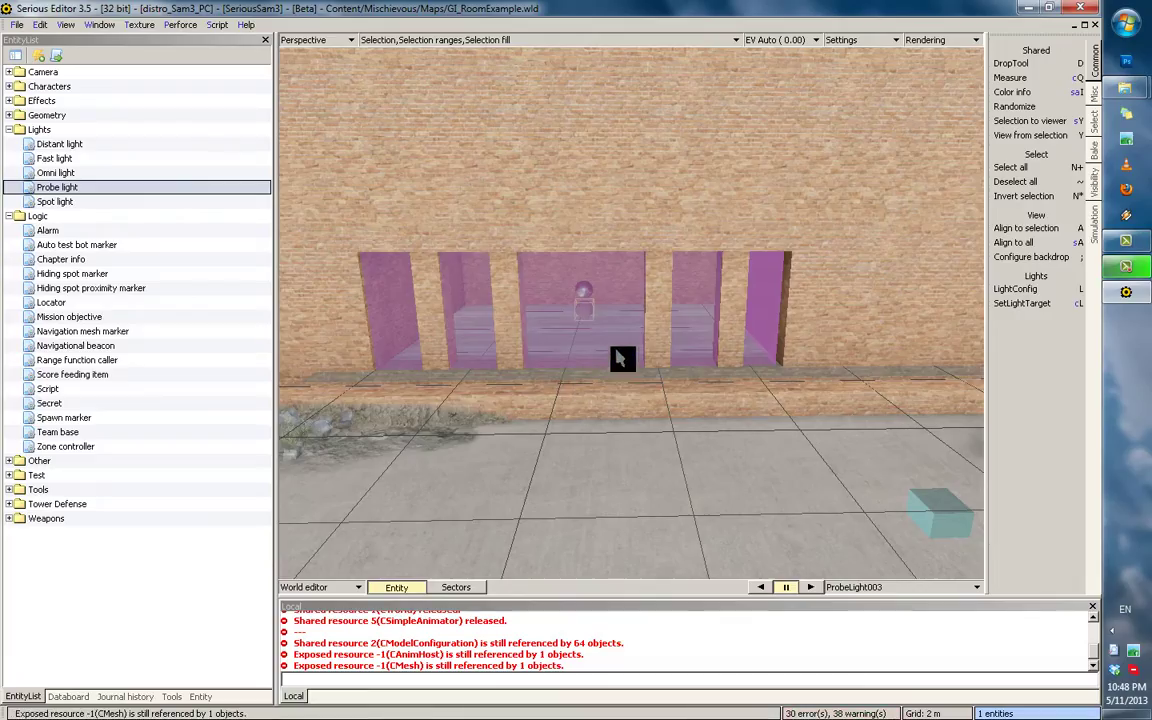
Place a probe light beside the yellow panel in the corner of the low brick wall and raise it above the floor.
middle_drag(617, 360, 1036, 449)
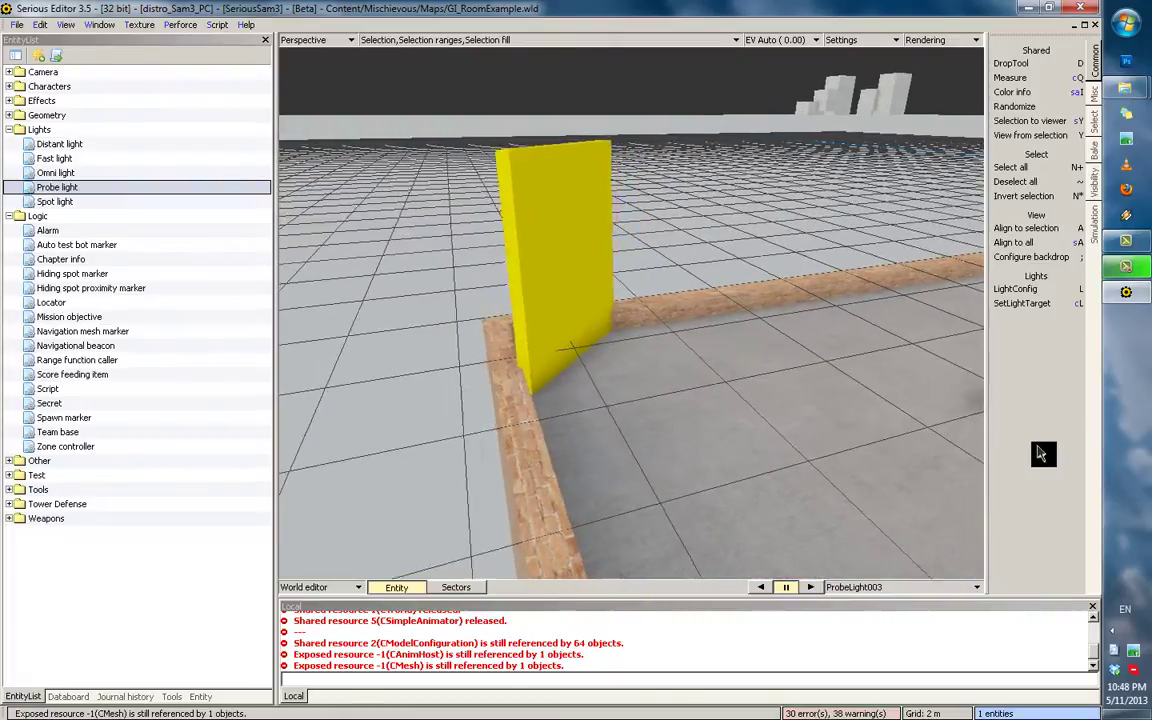
scroll(1036, 449, up, 3)
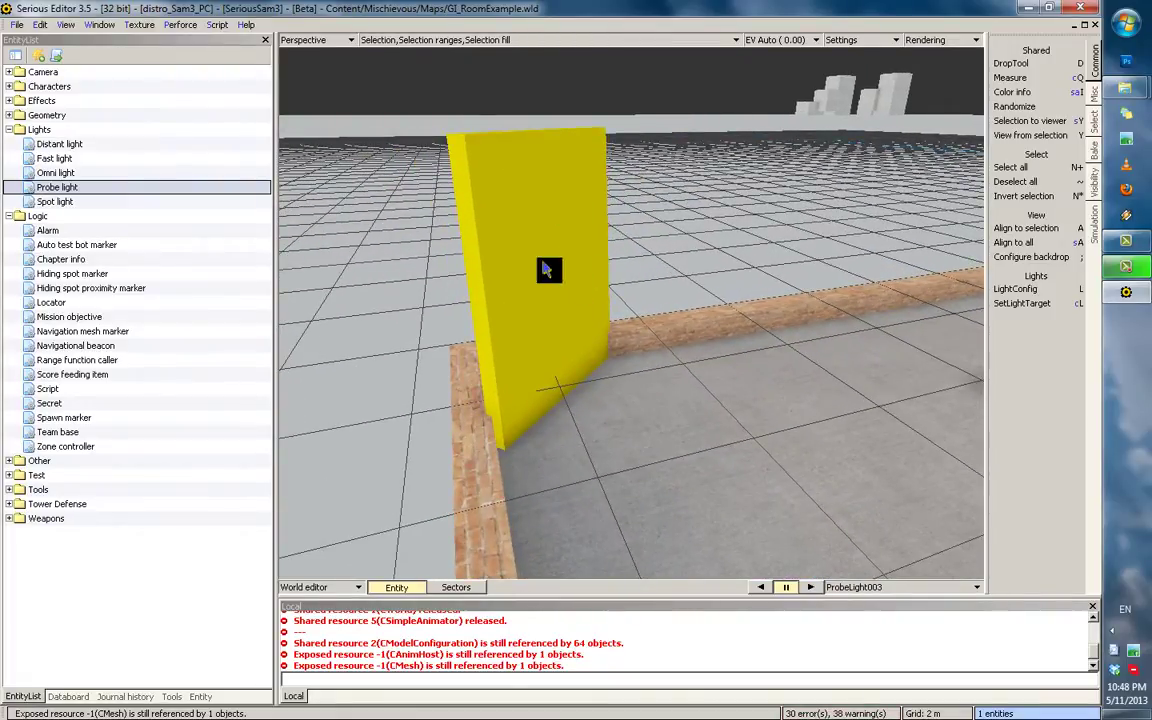
click(637, 431)
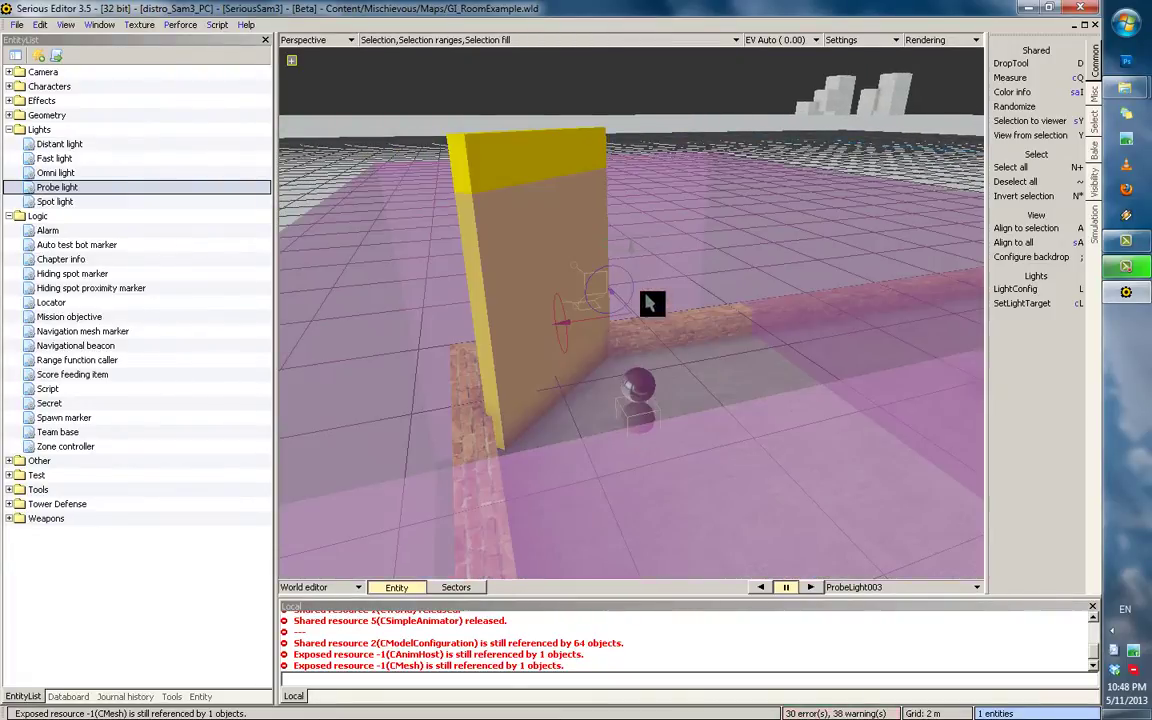
drag(633, 267, 627, 227)
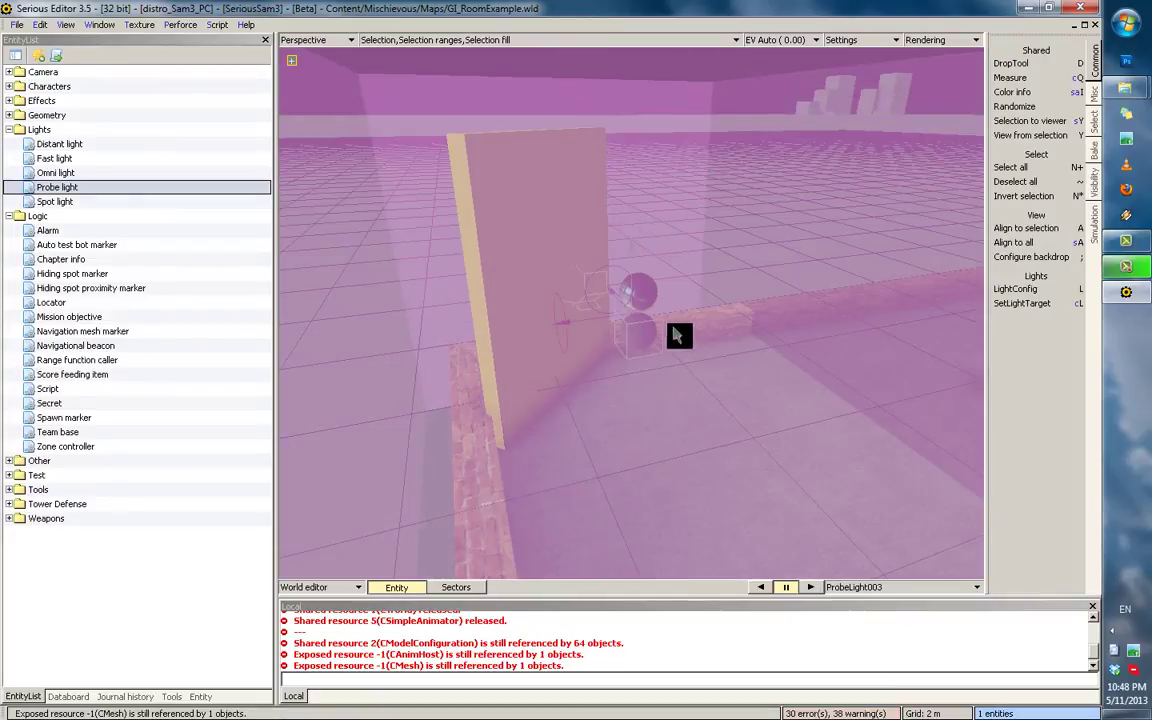
Resize the probe light's range to a box closely enclosing the yellow panel, bake it and view the resulting spheres.
scroll(659, 284, down, 3)
right_drag(652, 249, 712, 256)
drag(777, 329, 735, 337)
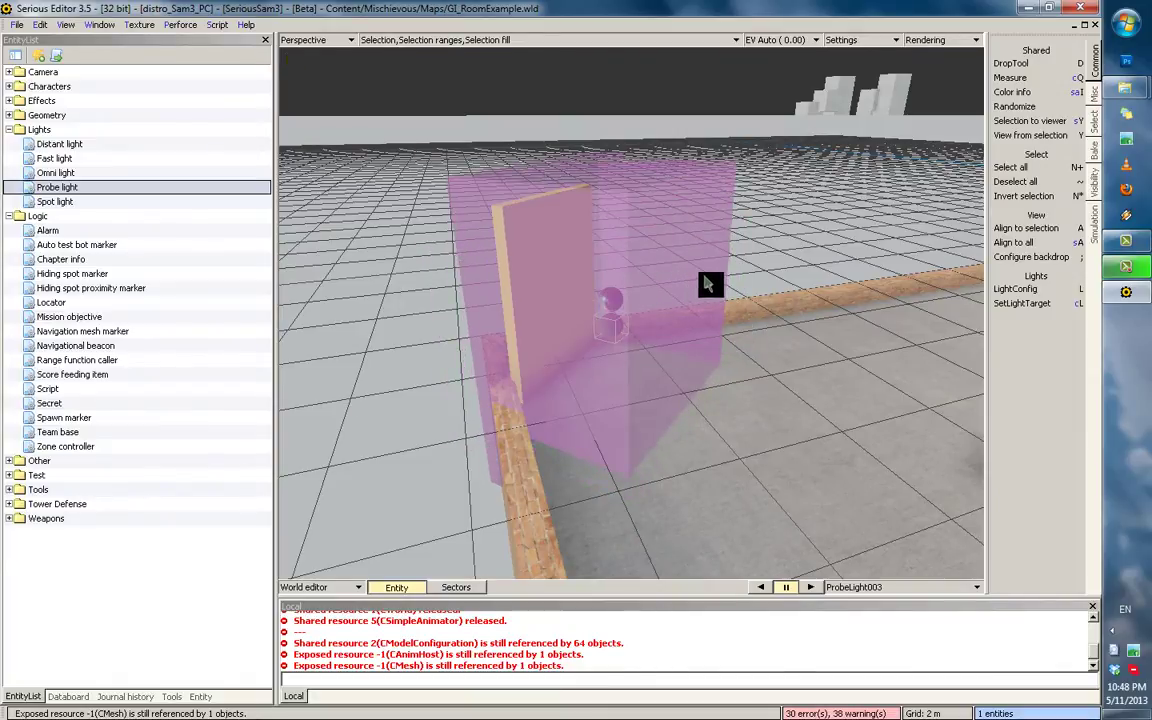
key(2)
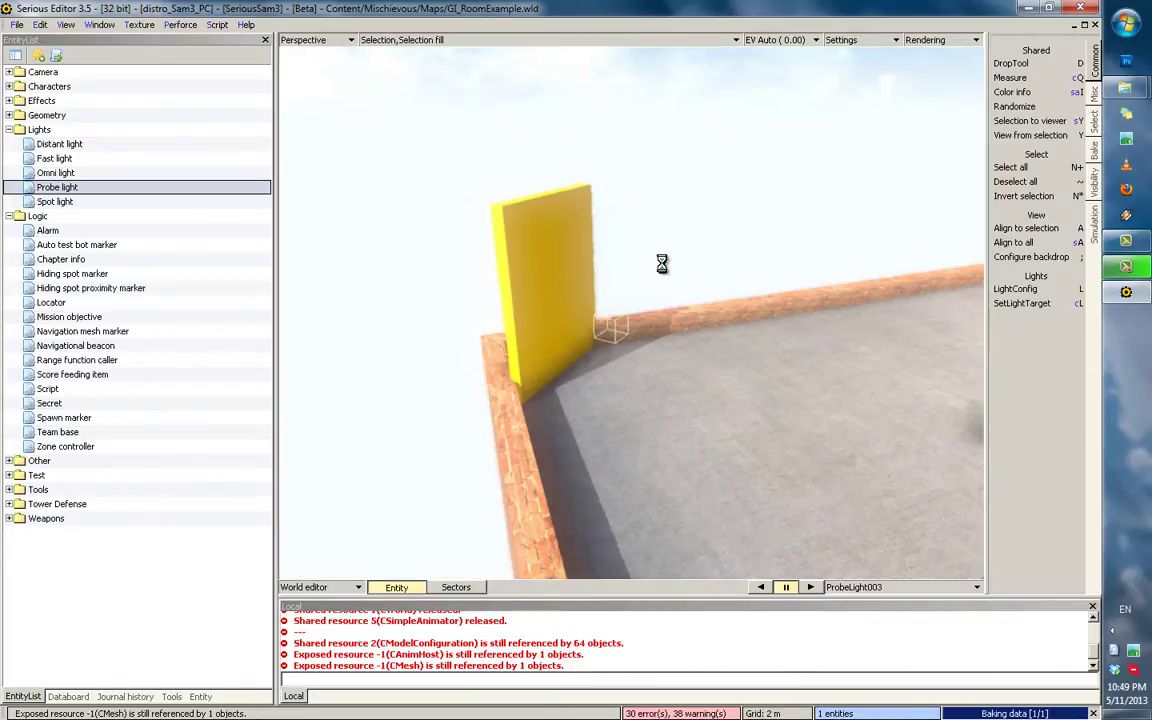
scroll(657, 264, up, 5)
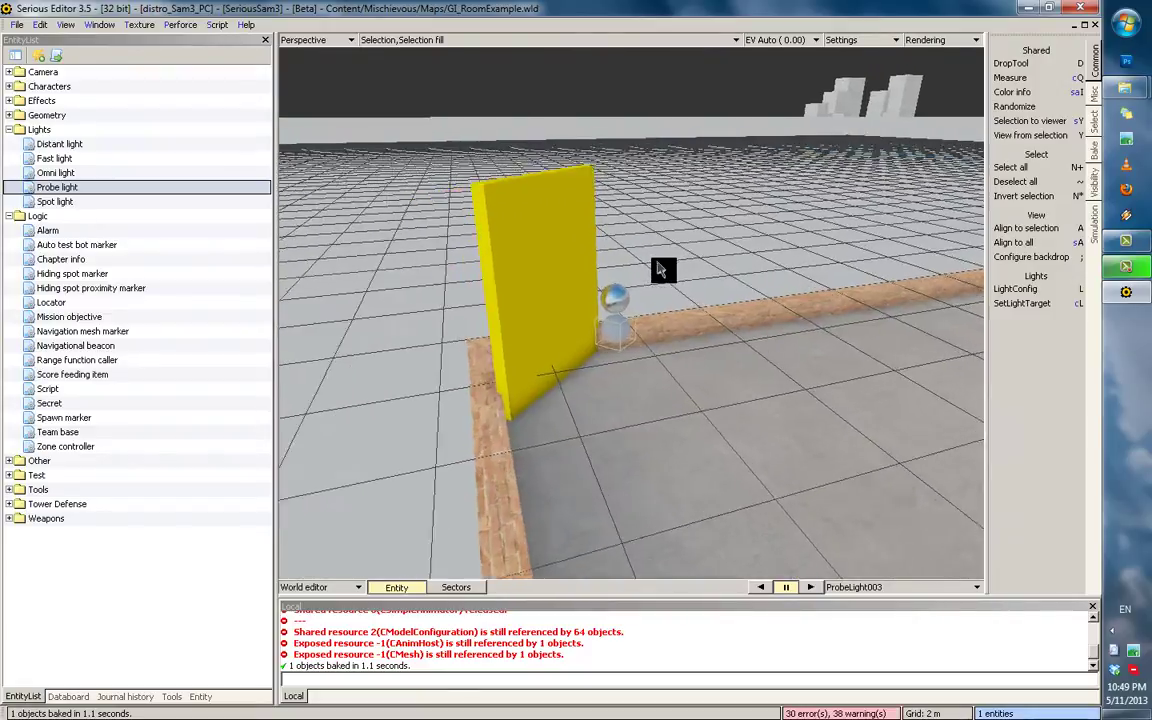
middle_drag(656, 264, 436, 237)
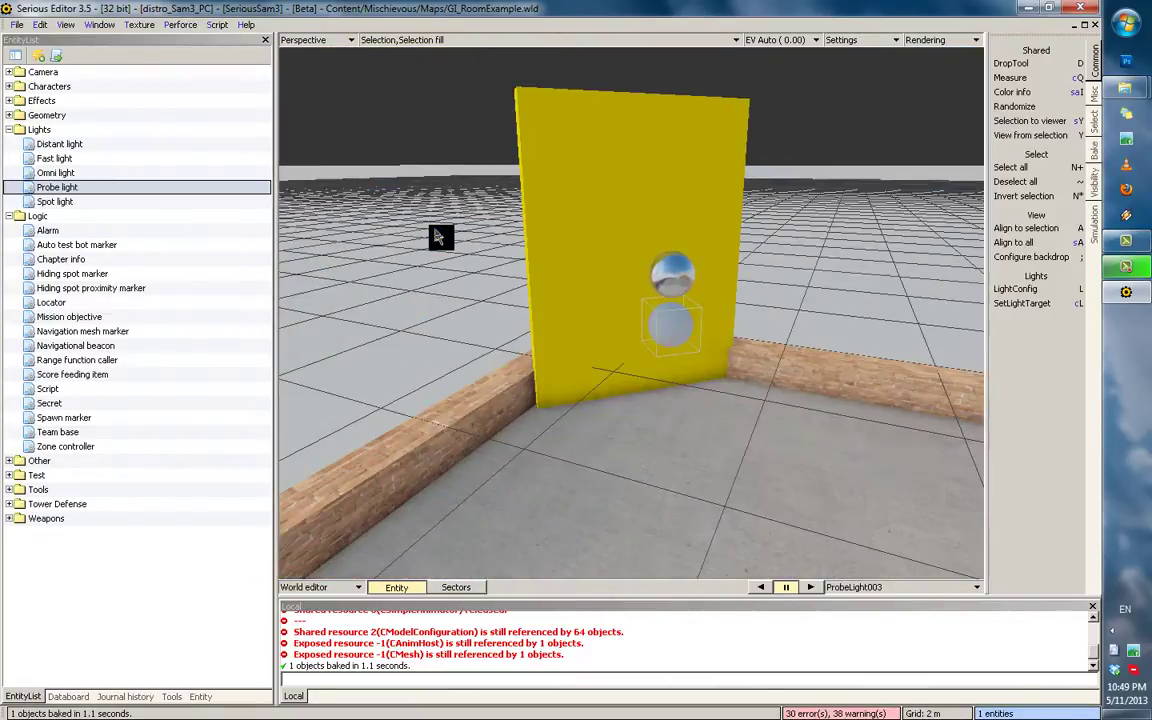
Start another test run and walk around the yellow panel to examine how the character is lit near it.
key(ctrl+t)
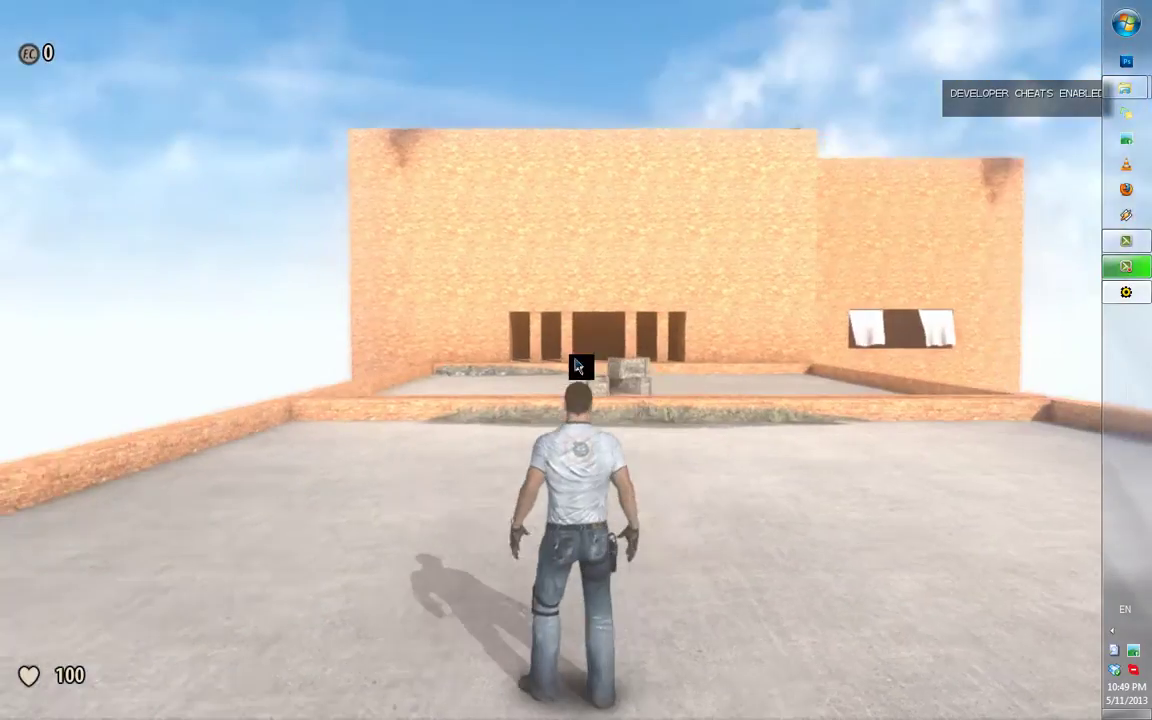
key(w)
key(a)
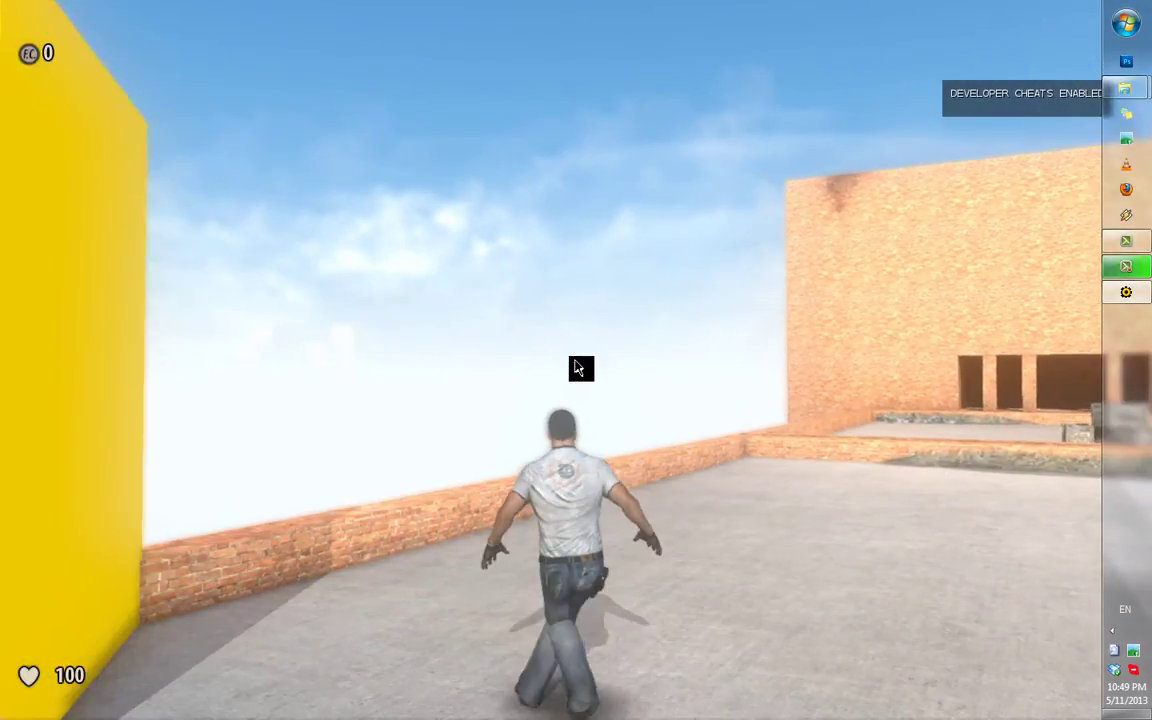
key(a)
key(a)
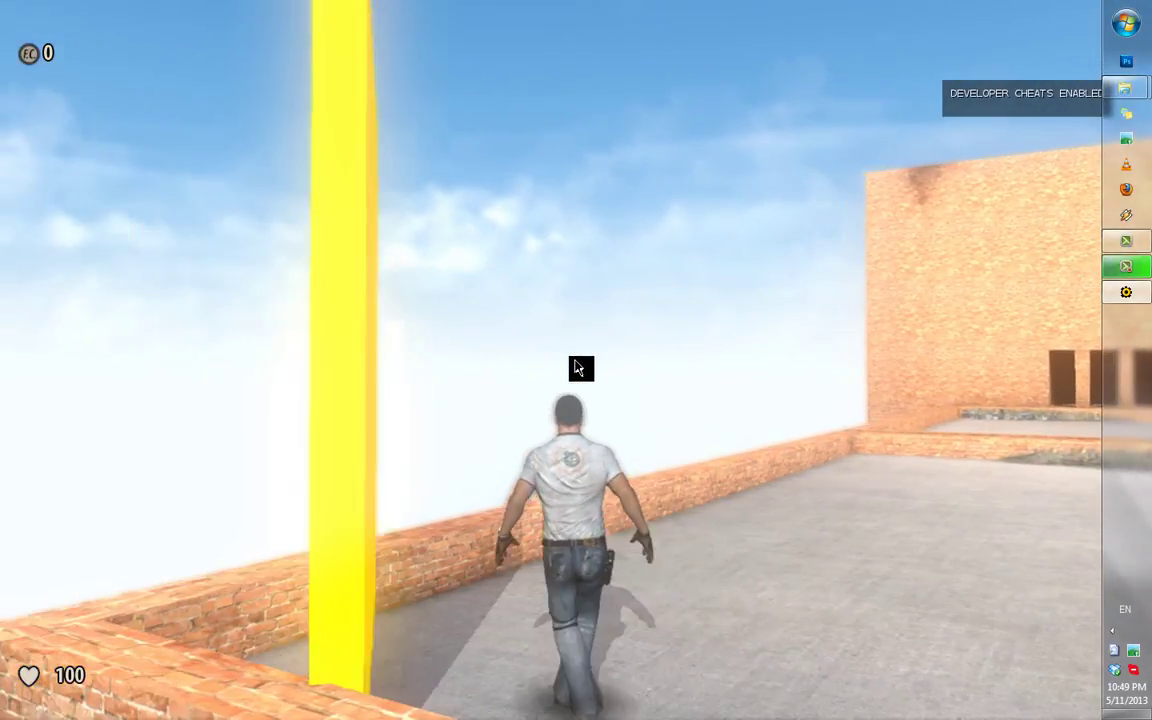
key(a)
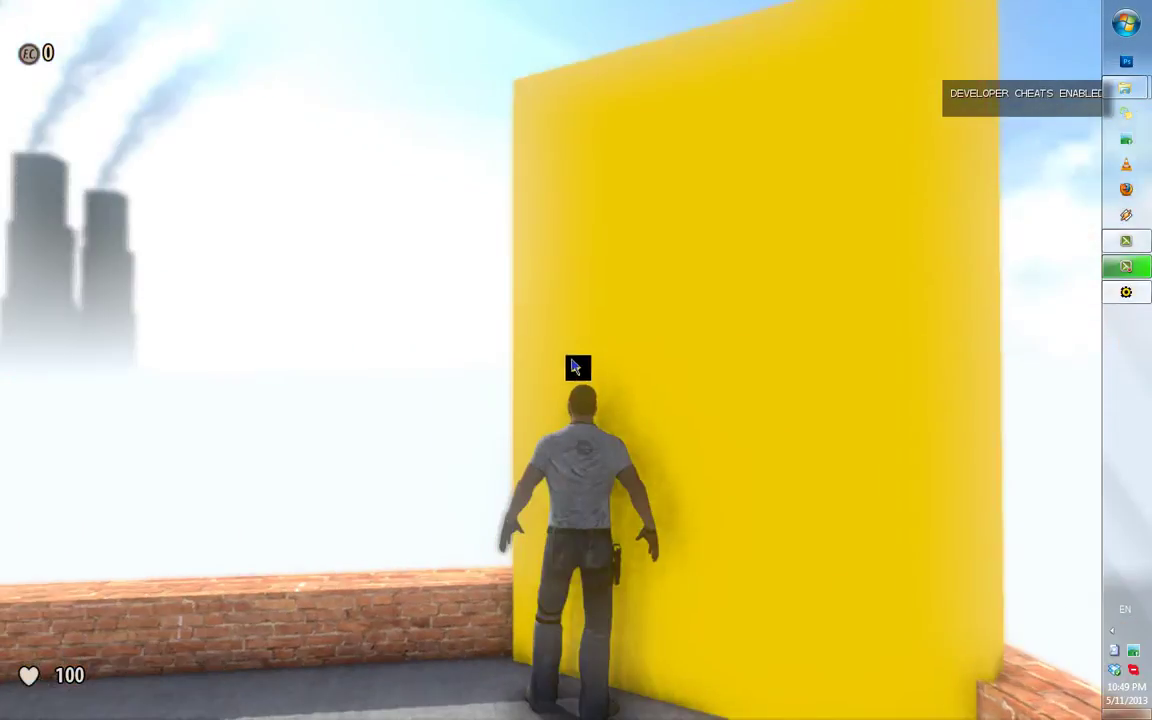
key(a)
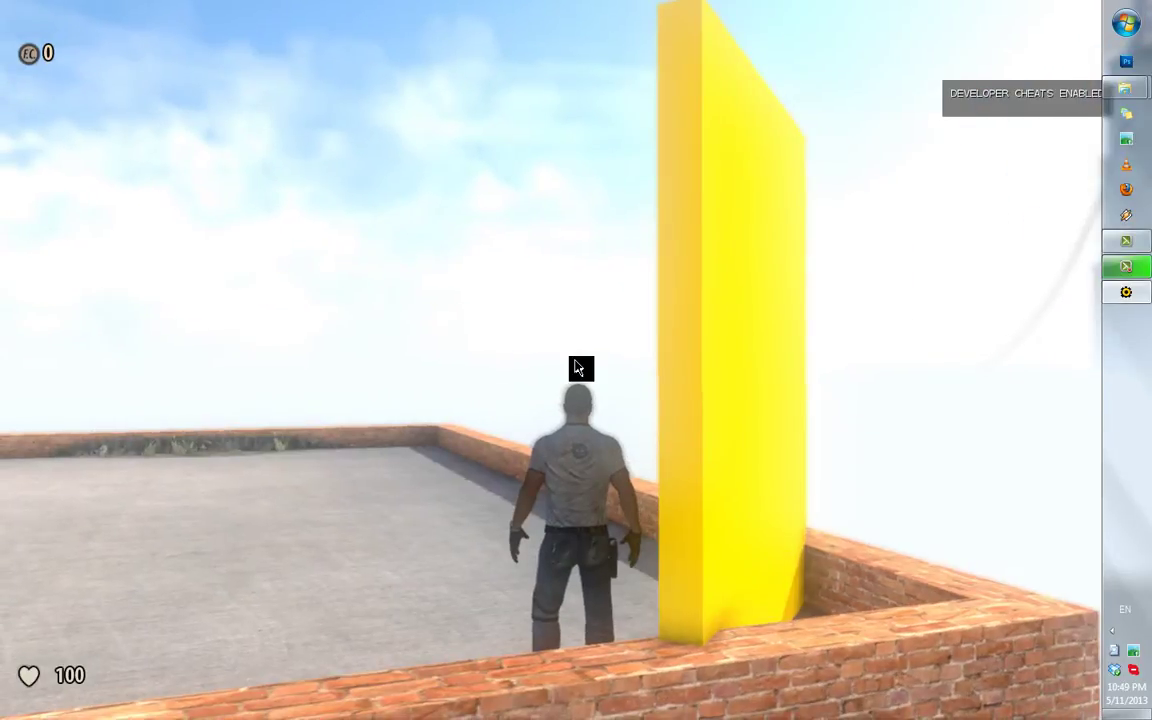
End the test run and paste a copy of the distant wooden crate on the floor beside the yellow panel.
key(Escape)
scroll(575, 361, up, 3)
middle_drag(575, 361, 887, 350)
scroll(890, 351, down, 3)
scroll(890, 351, down, 3)
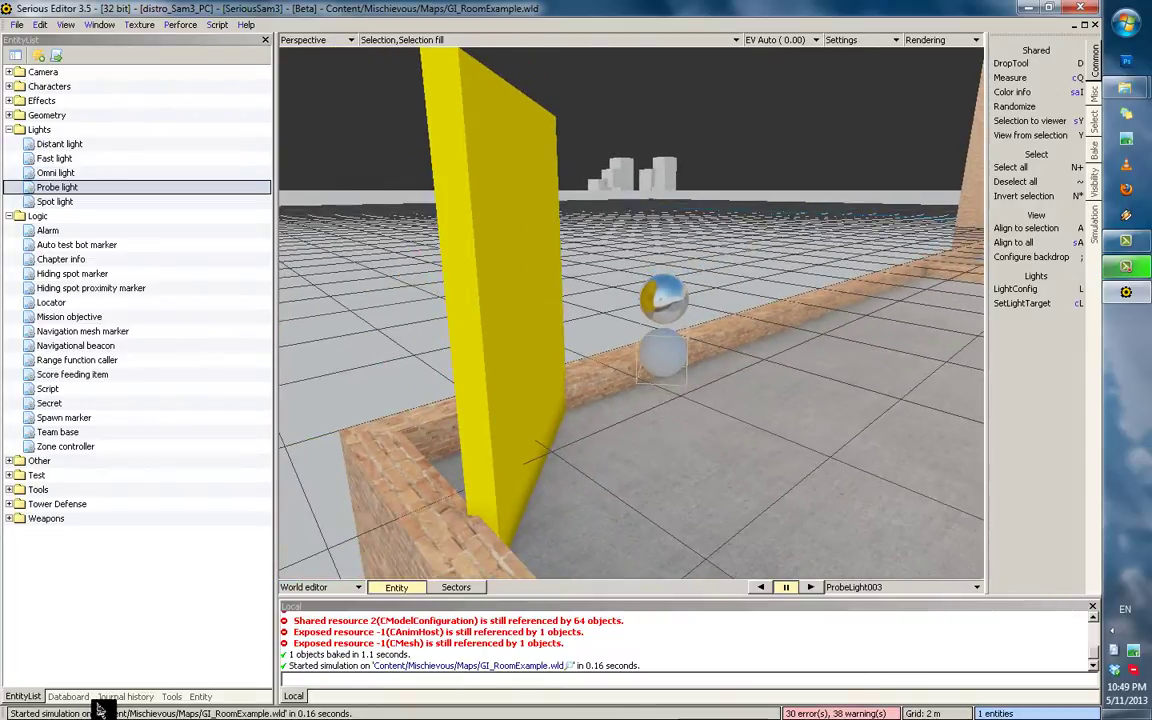
middle_drag(699, 356, 691, 350)
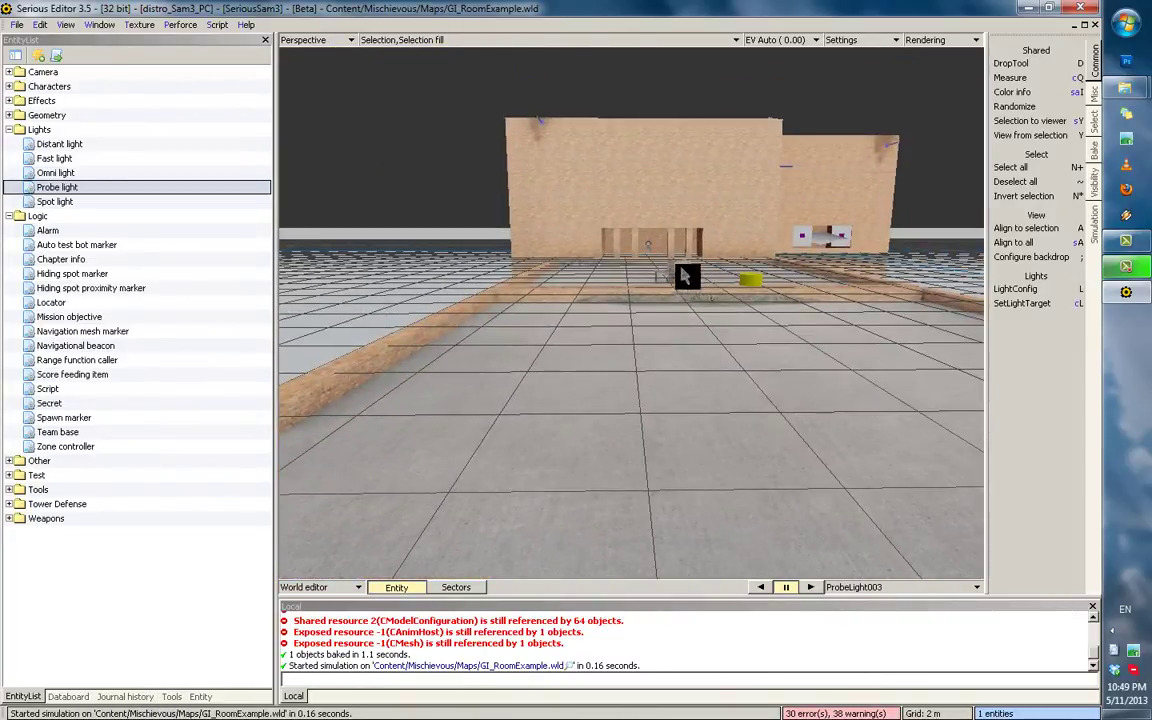
click(674, 267)
middle_drag(674, 267, 718, 380)
key(ctrl+v)
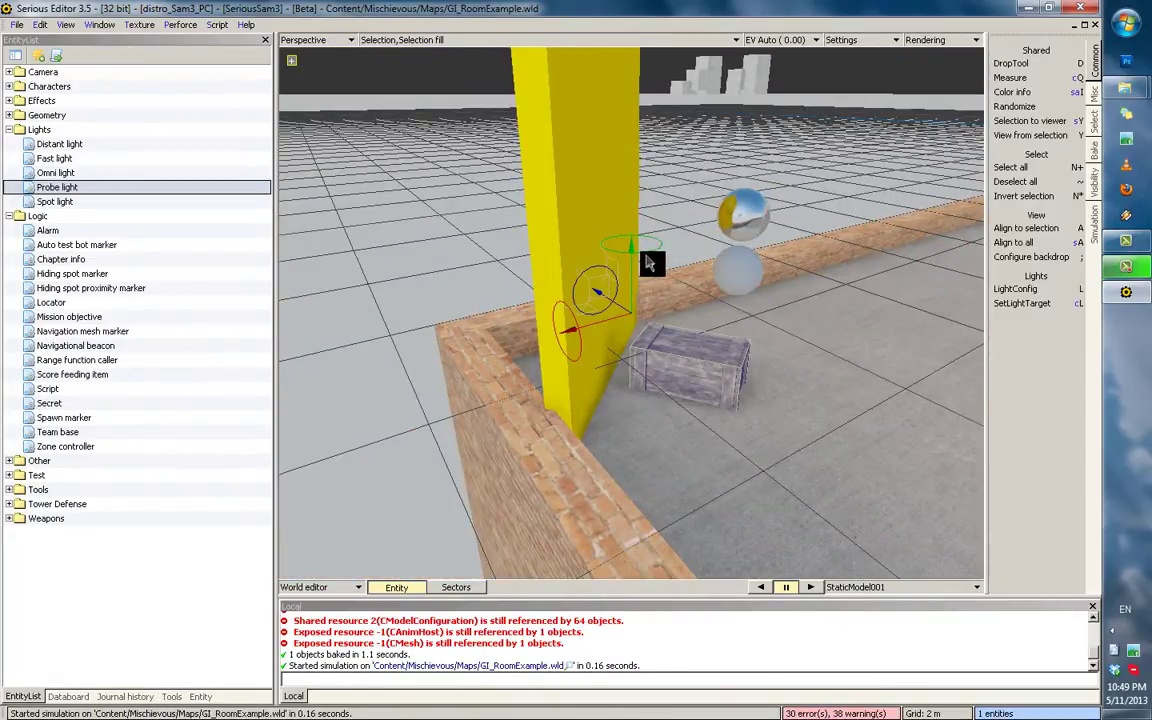
Stack two more crate copies above the first one beside the probe light and examine the stack with full lighting.
key(ctrl+v)
key(ctrl+v)
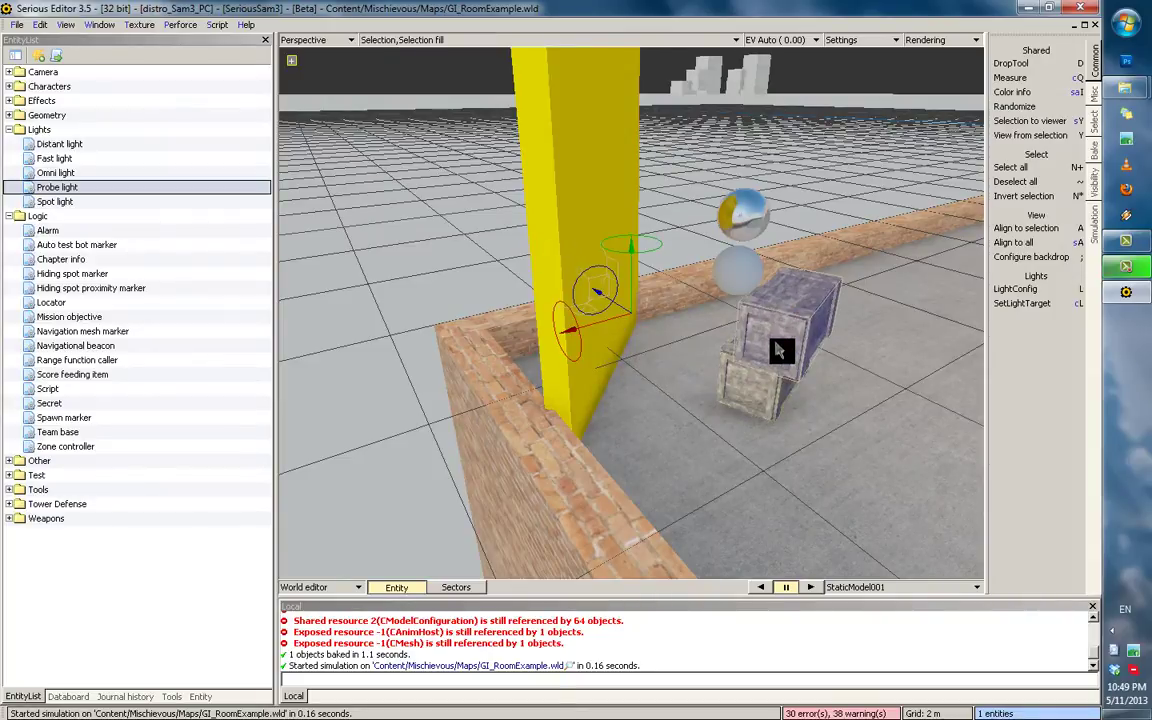
drag(781, 350, 797, 283)
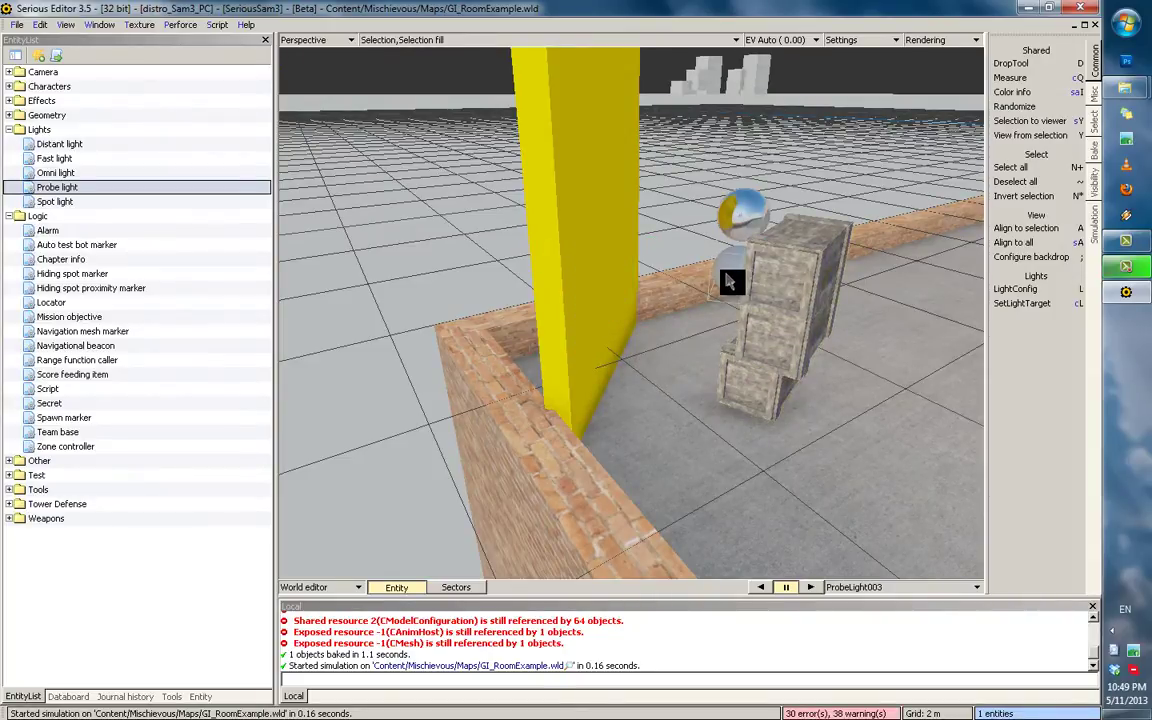
middle_drag(728, 281, 808, 196)
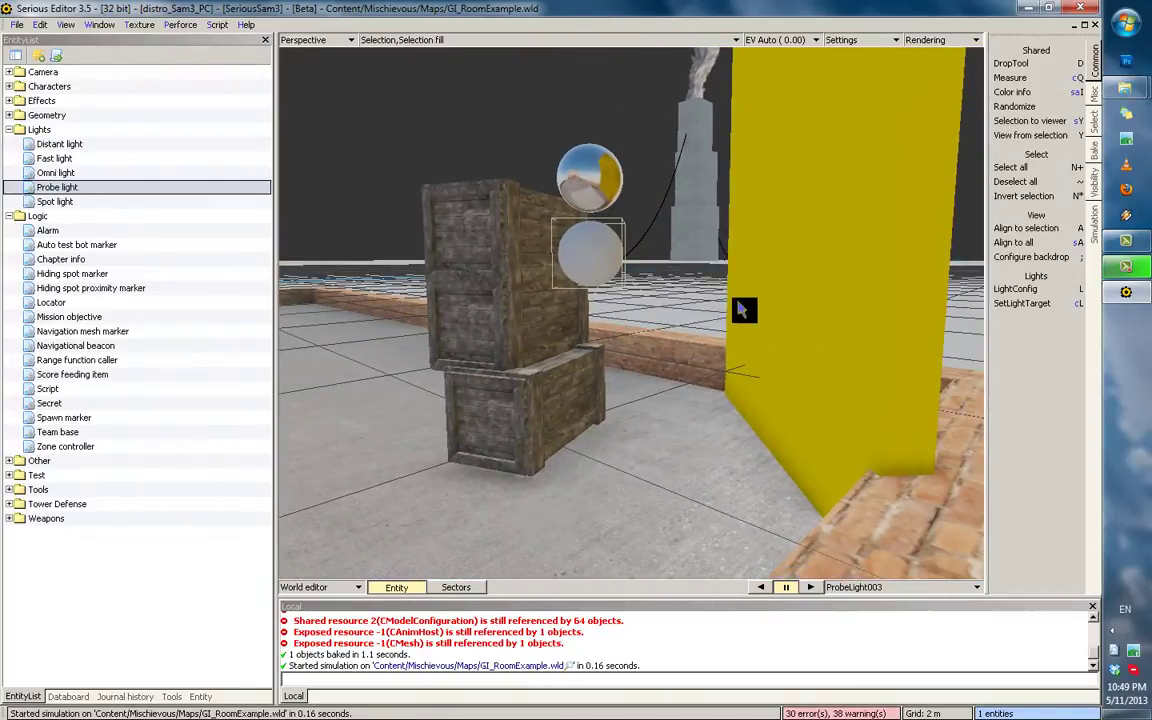
key(0)
middle_drag(693, 310, 620, 350)
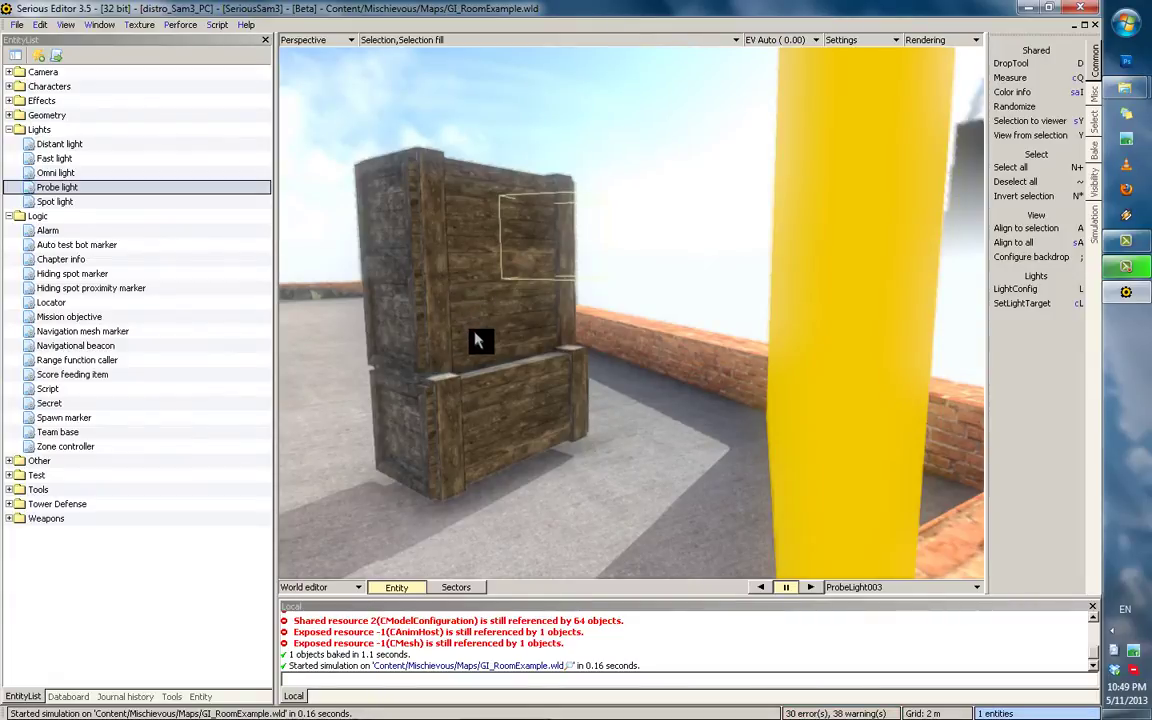
Delete the yellow panel and bake the probe light again to compare the lighting on the crates.
click(834, 383)
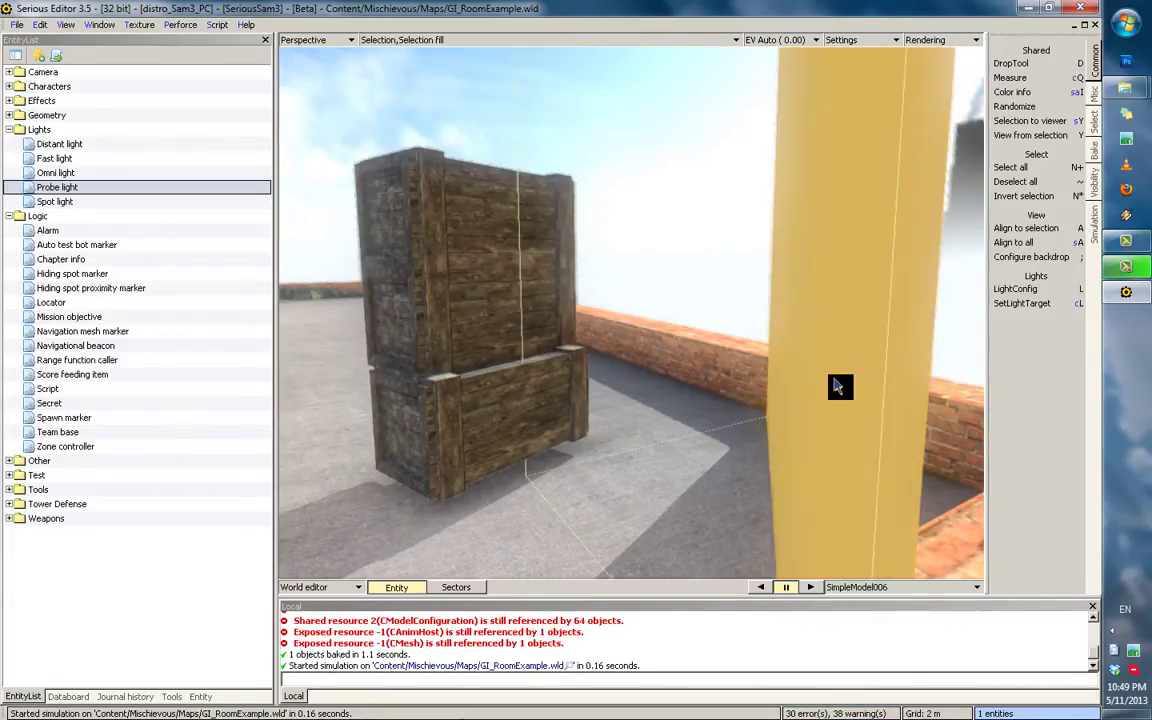
key(Delete)
key(1)
click(553, 262)
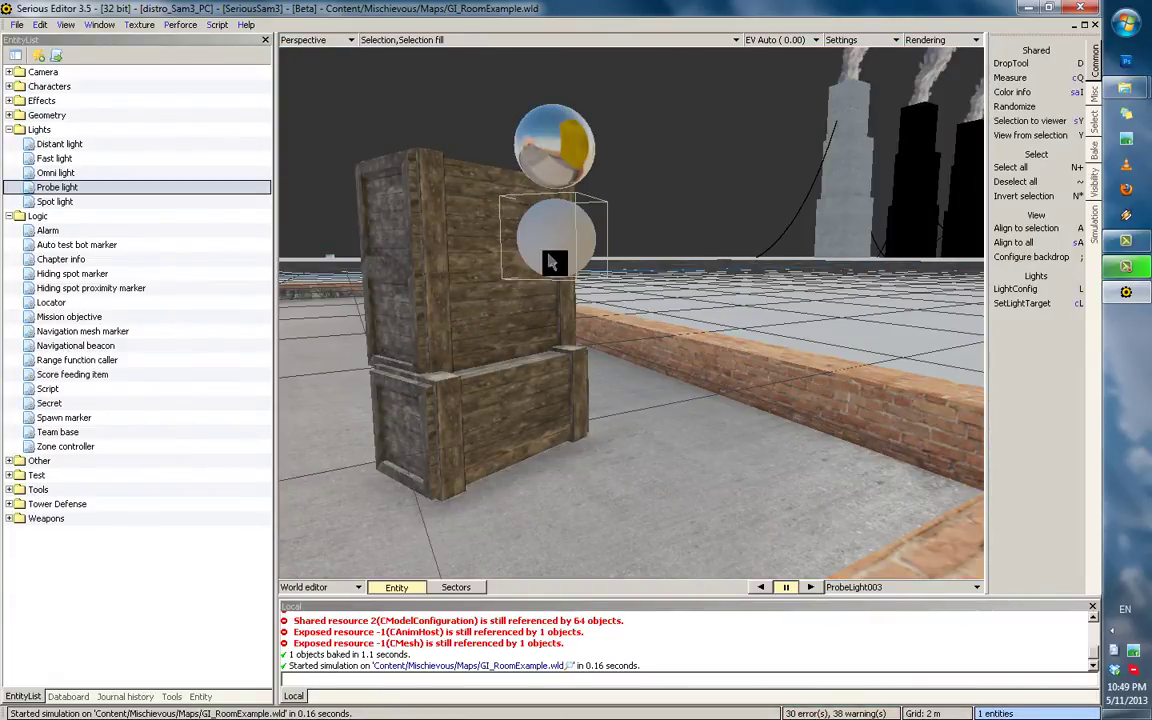
key(2)
key(ctrl+b)
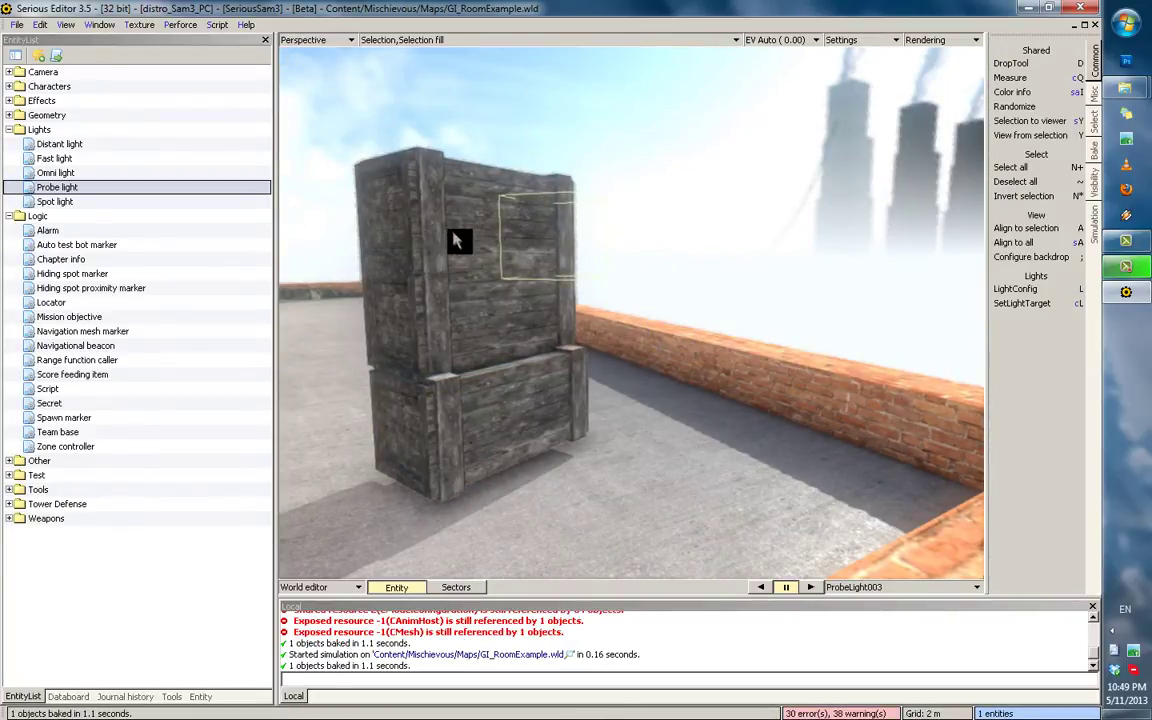
Undo the yellow panel's deletion and bake the probe light again.
key(ctrl+z)
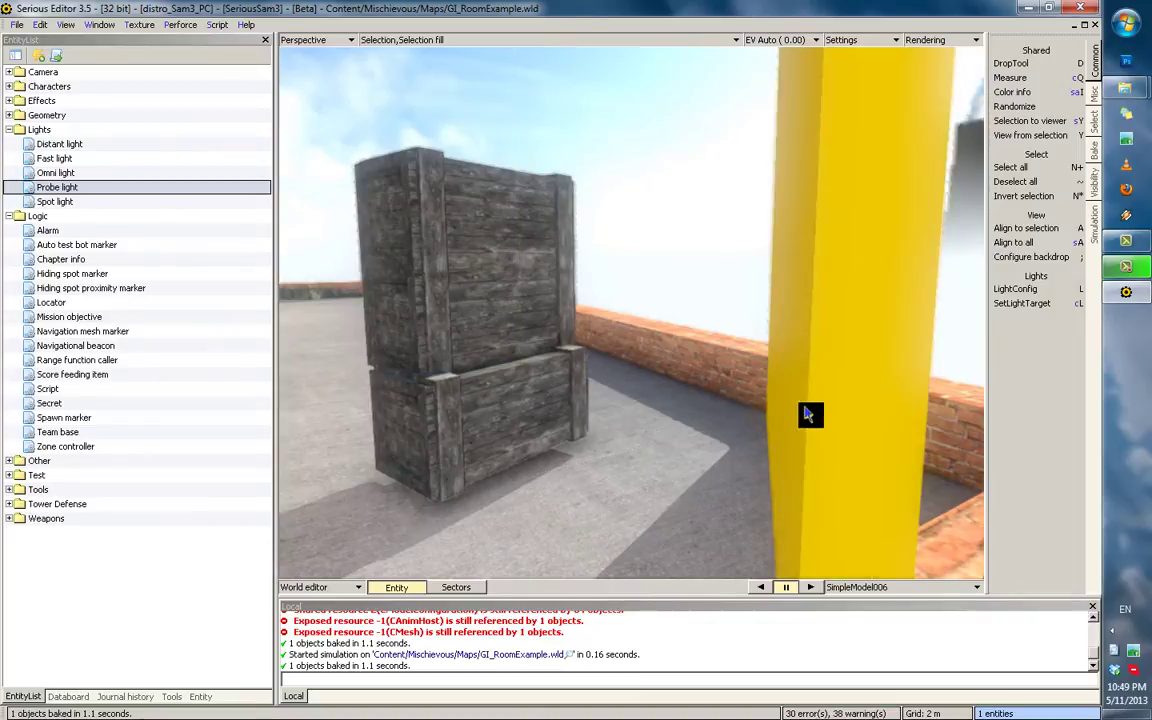
key(g)
click(524, 231)
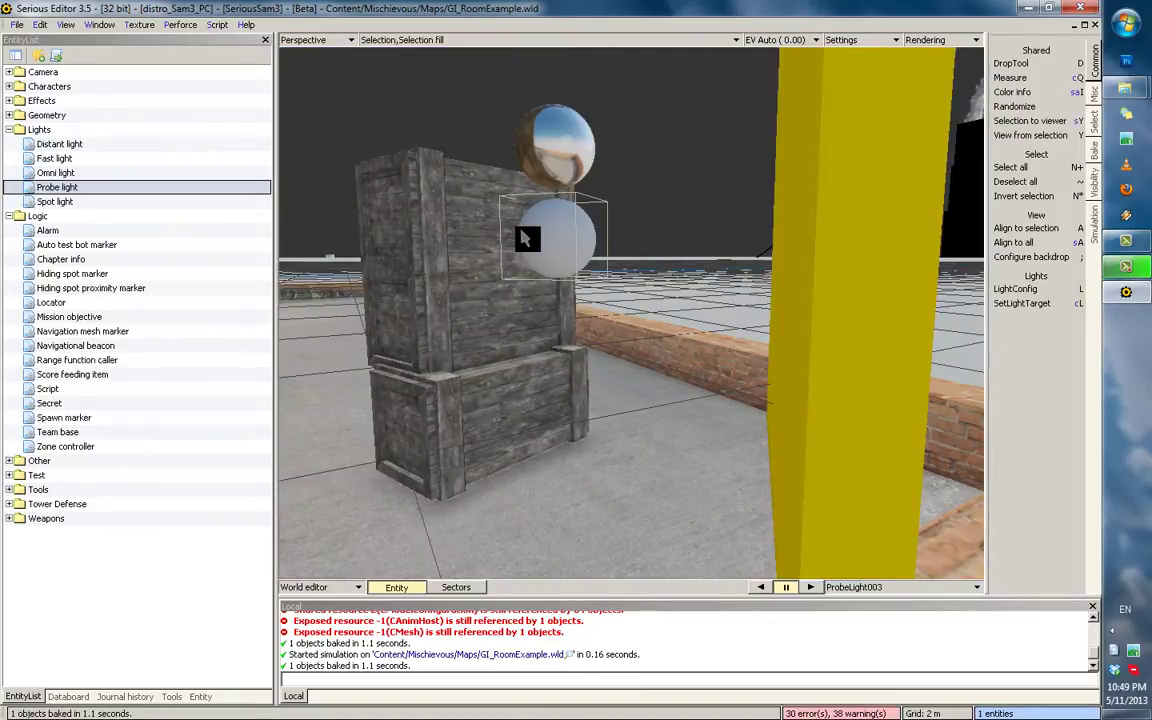
key(ctrl+b)
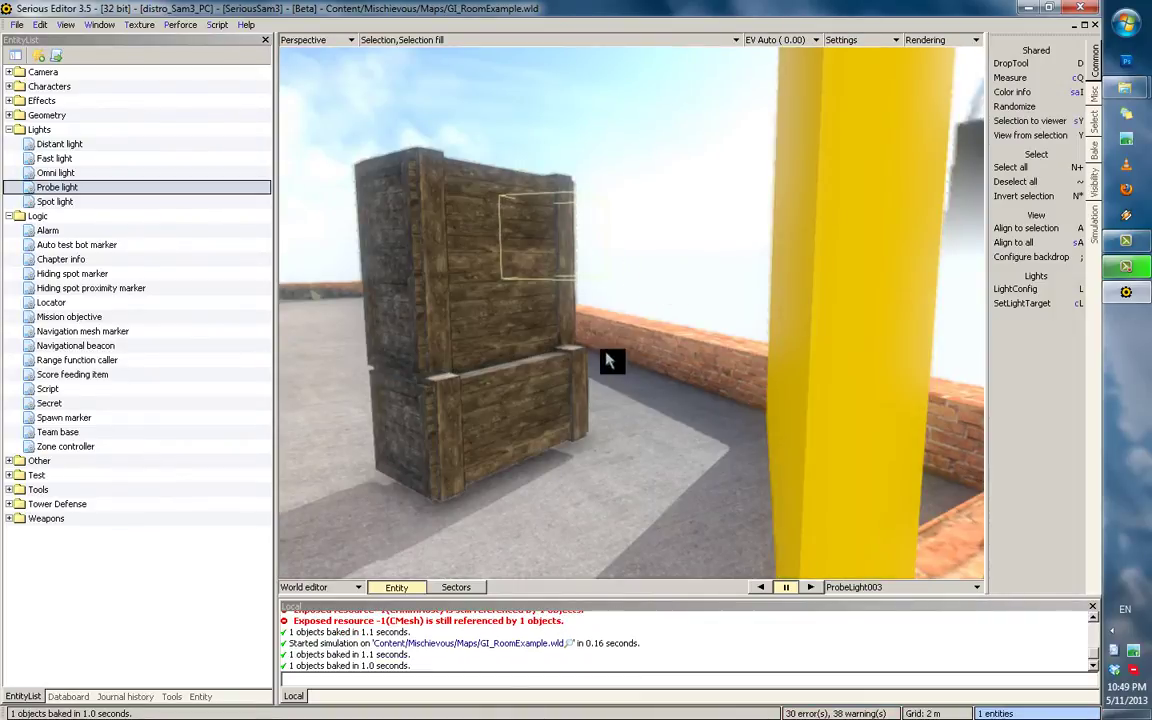
Show the properties of the probe light beside the crates and expand its Probe light settings, with its preview spheres in view.
middle_drag(609, 360, 578, 340)
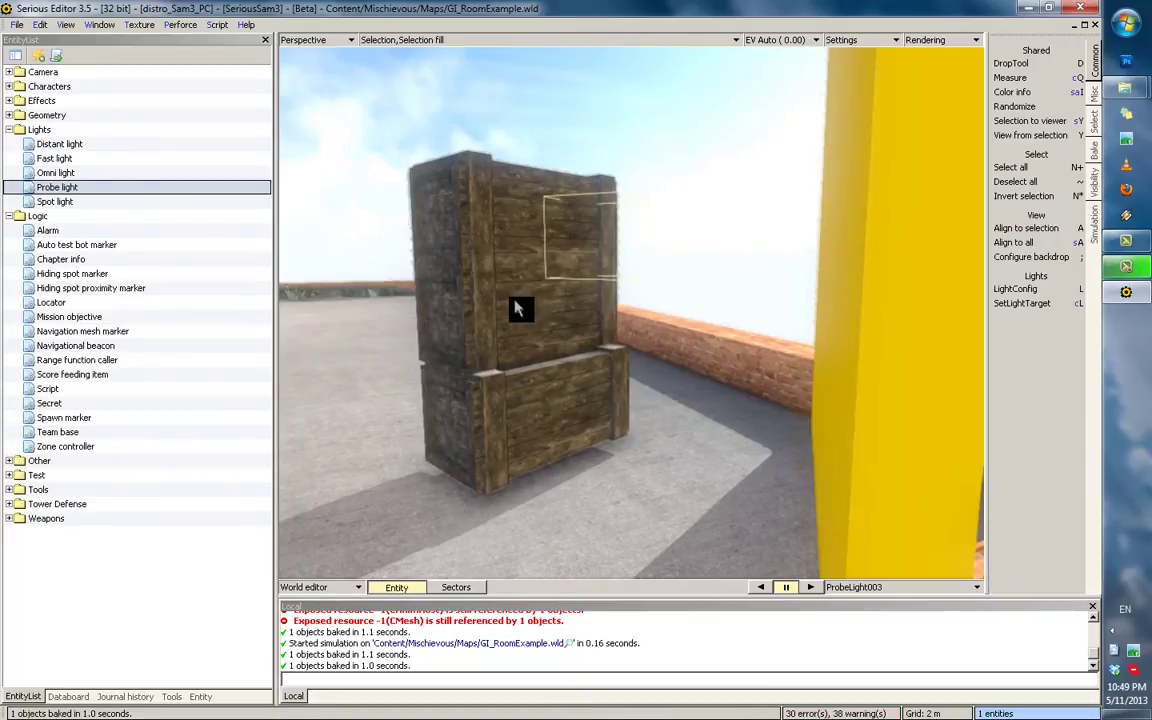
middle_drag(559, 326, 240, 533)
click(201, 696)
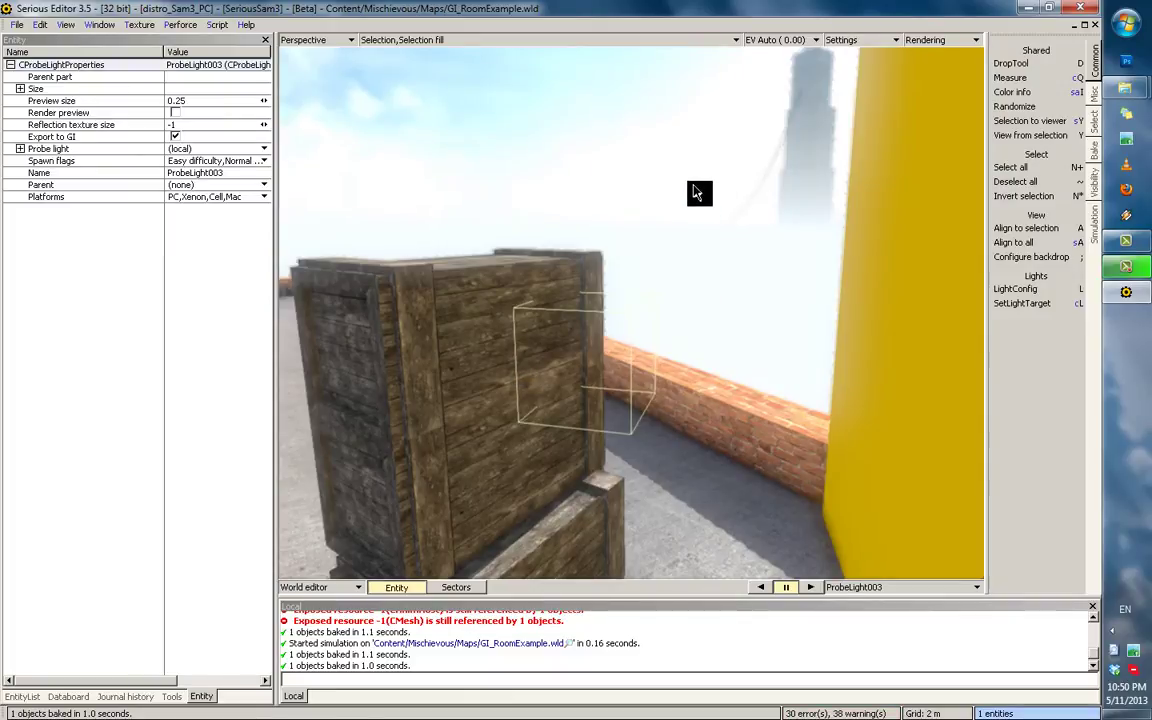
key(1)
middle_drag(551, 318, 530, 303)
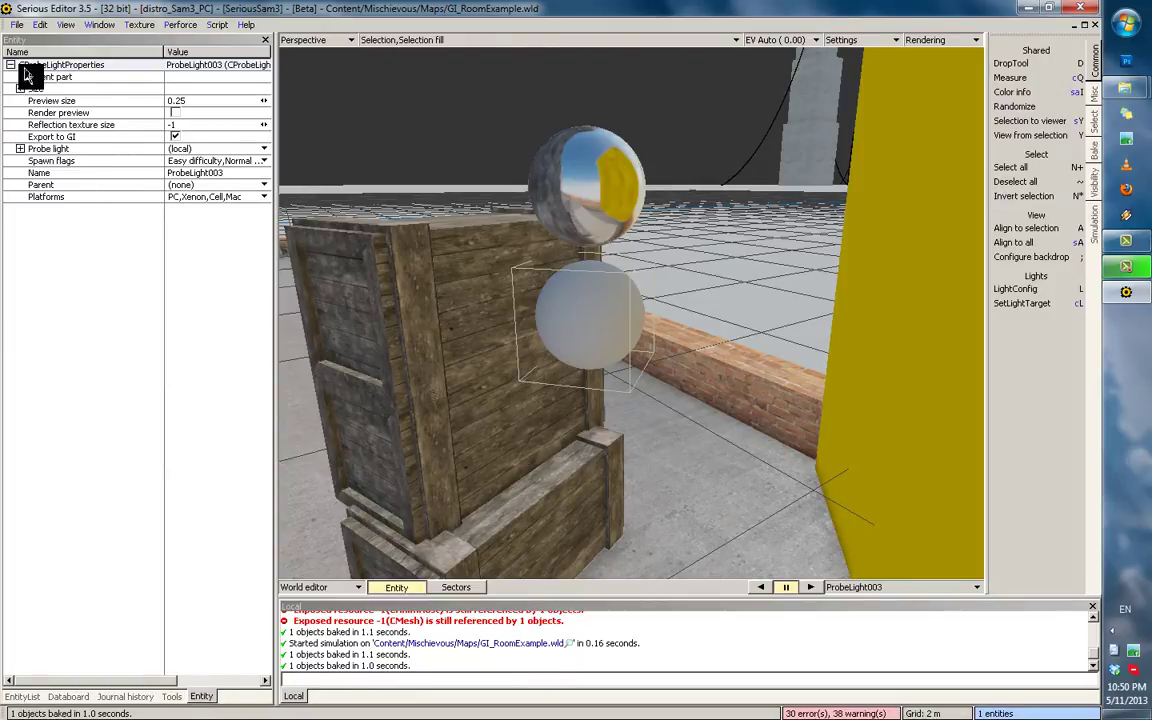
click(19, 149)
click(91, 175)
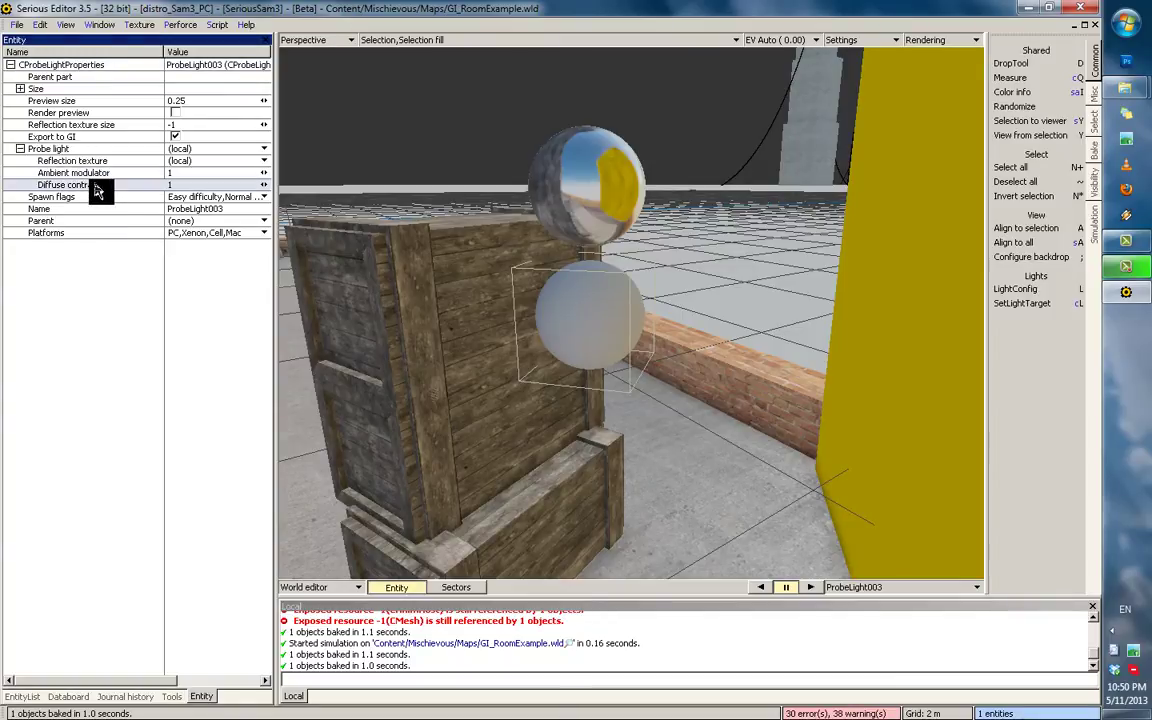
Set the probe light's Ambient modulator to 0.341 and inspect its diffuse preview sphere up close.
alt+drag(448, 245, 455, 283)
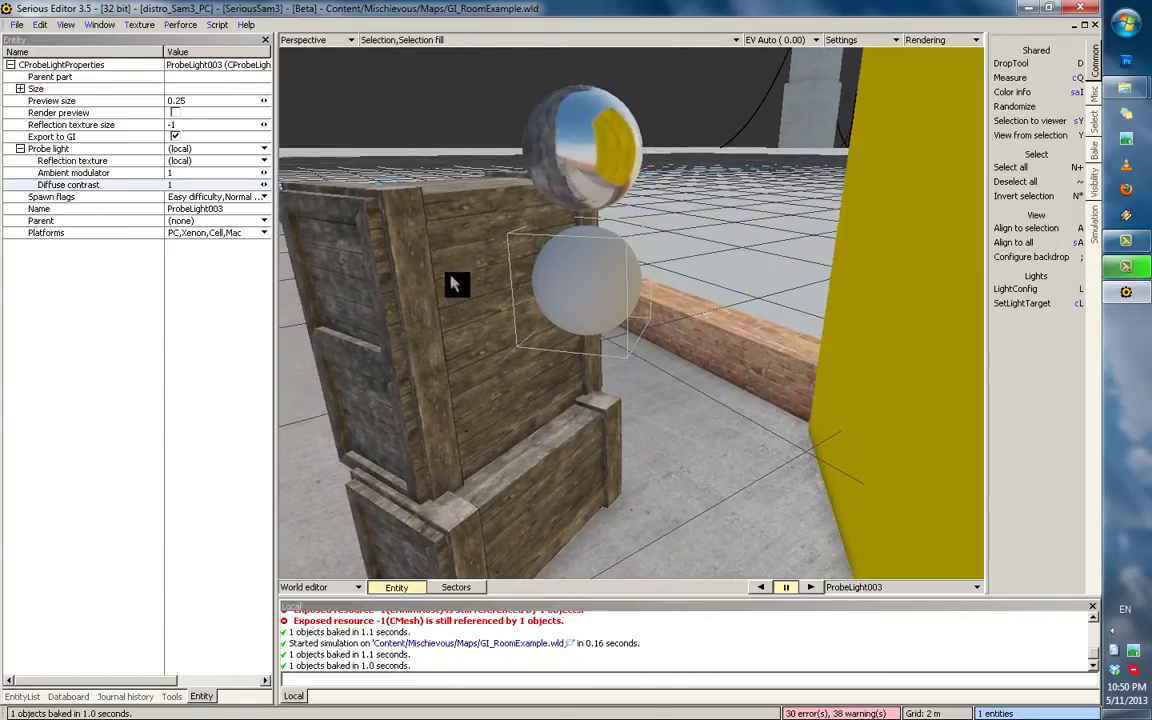
scroll(455, 283, down, 2)
click(120, 174)
drag(264, 173, 688, 384)
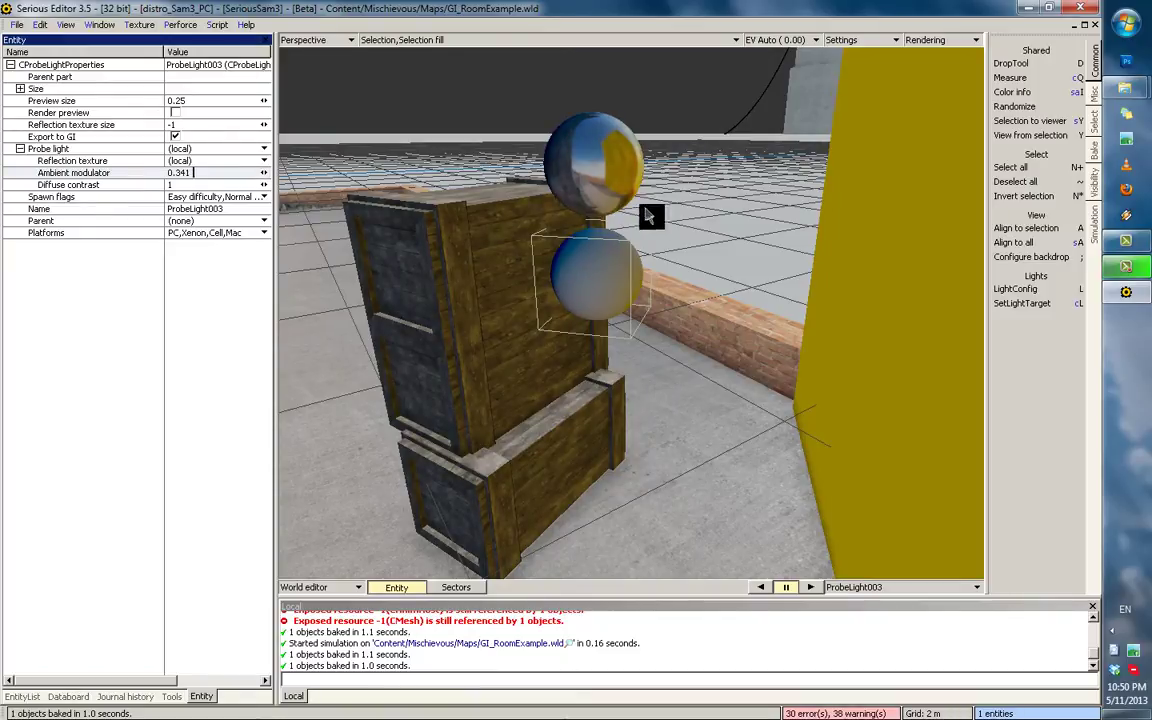
middle_drag(646, 214, 654, 222)
key(a)
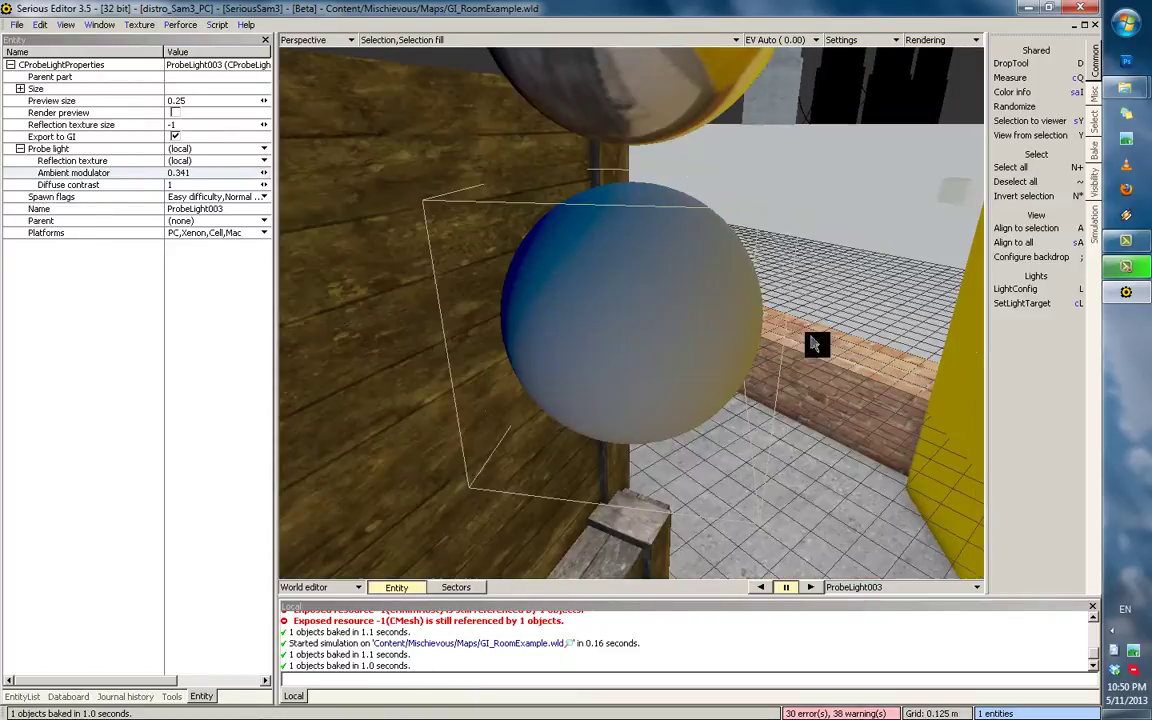
Raise the probe light's Ambient modulator to 0.711.
scroll(769, 335, down, 1)
middle_drag(769, 335, 642, 268)
scroll(616, 362, down, 2)
drag(264, 173, 453, 192)
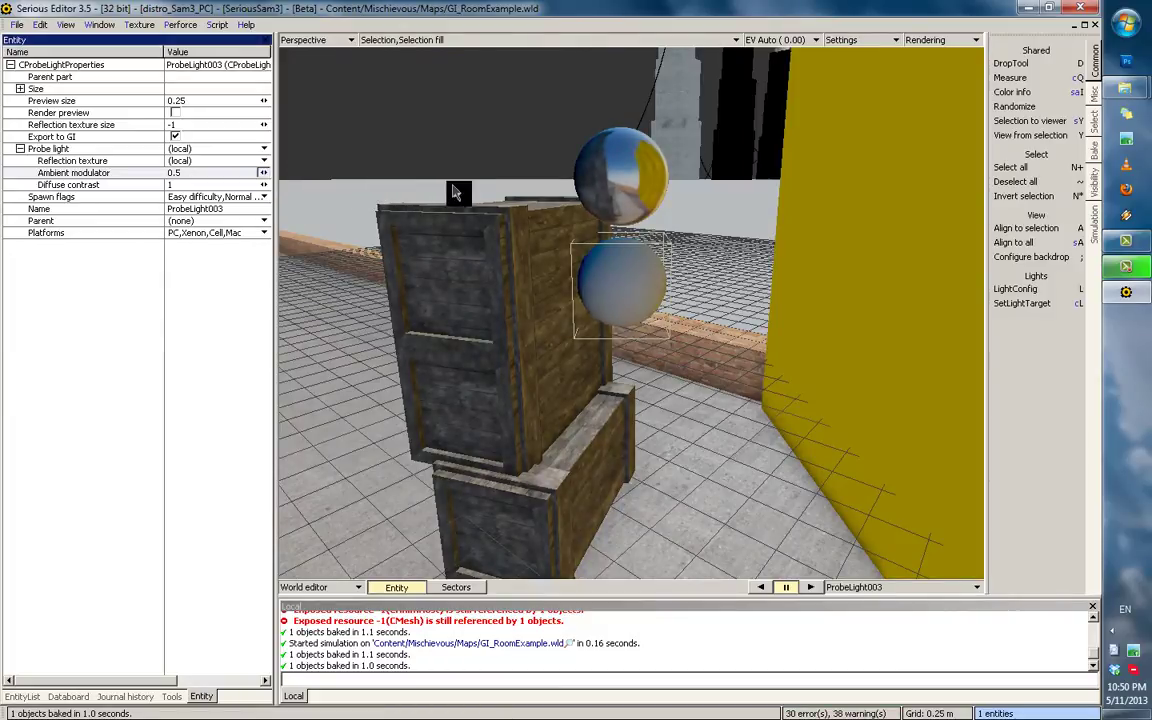
click(227, 164)
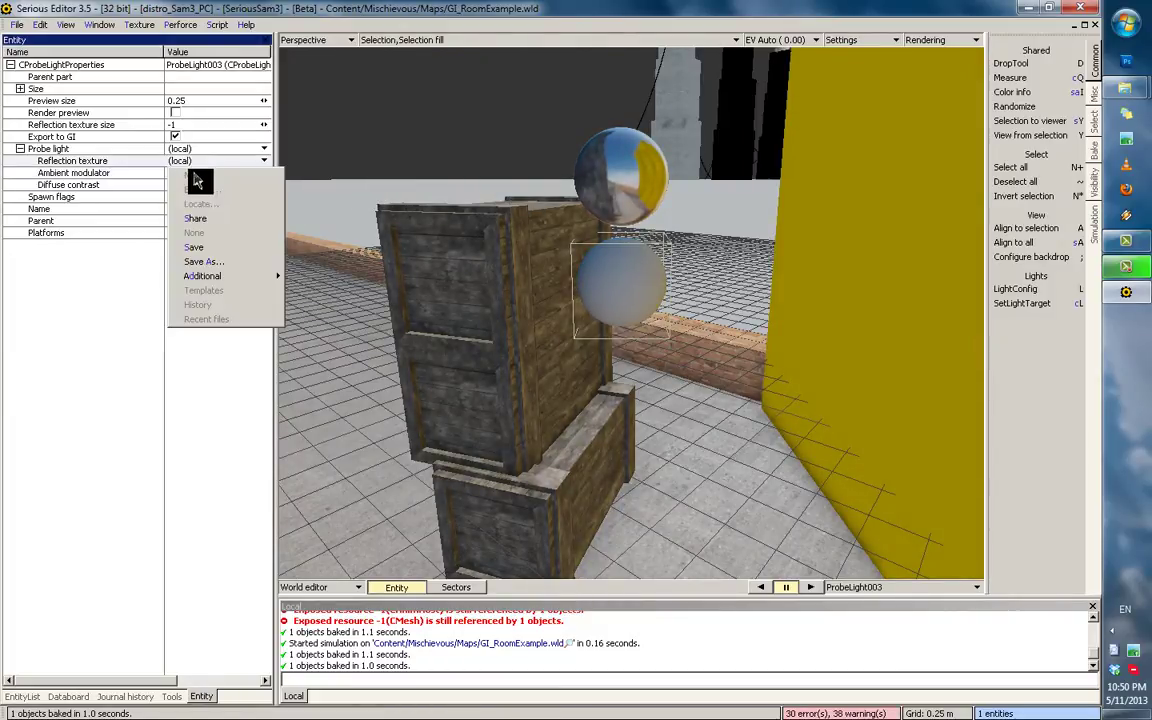
click(132, 176)
Set the probe light's Diffuse contrast to 4.171 and examine the colouring on the crates and preview spheres.
click(124, 185)
drag(263, 188, 481, 213)
click(151, 188)
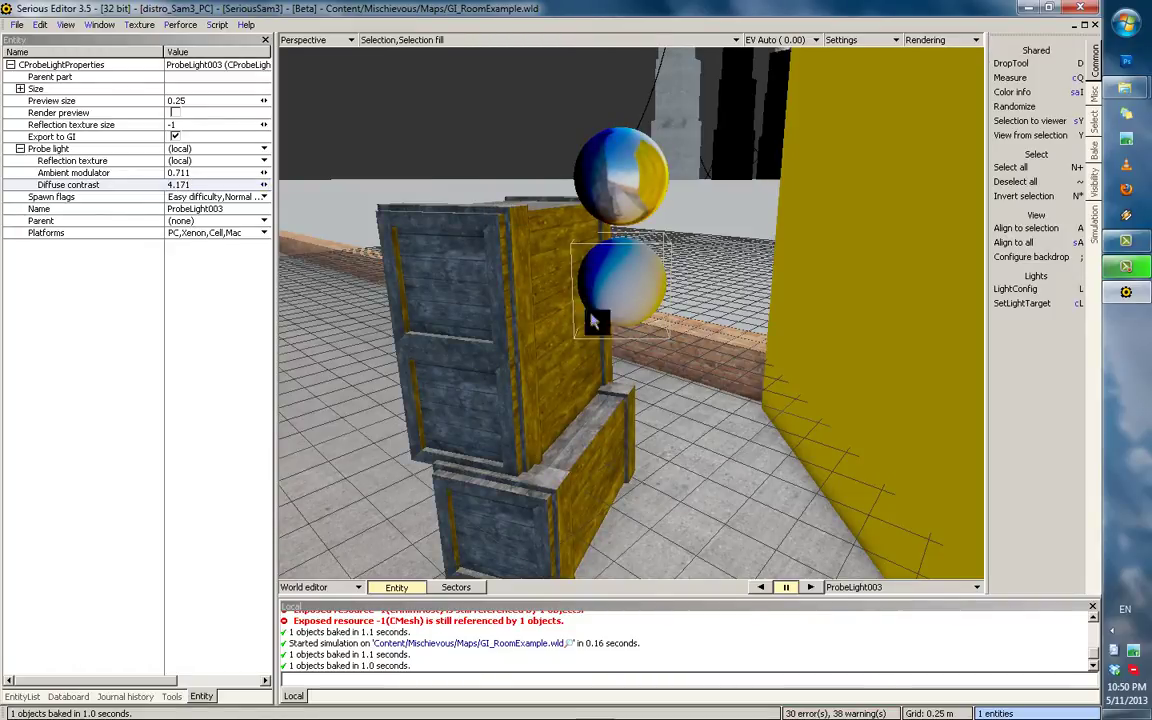
middle_drag(594, 321, 579, 240)
mouse_move(586, 288)
middle_down()
mouse_move(596, 255)
mouse_move(586, 339)
mouse_move(607, 291)
middle_up()
right_drag(603, 272, 564, 305)
middle_drag(570, 281, 549, 363)
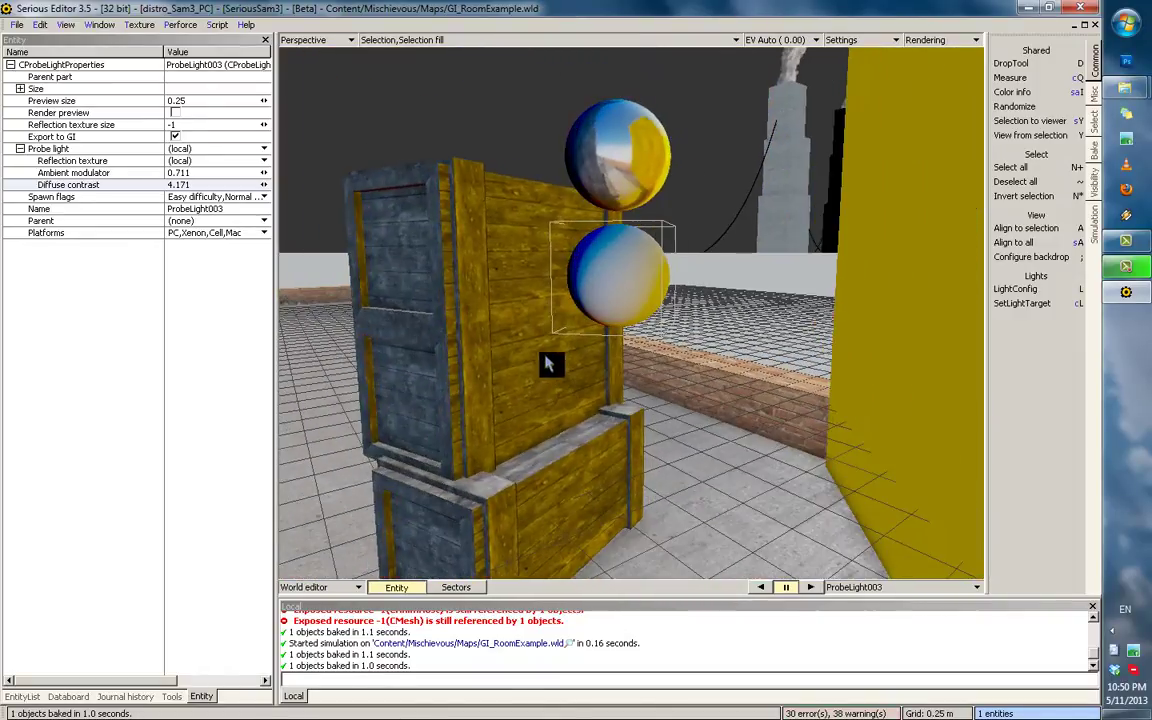
Set the probe light's Diffuse contrast to 4 and its Ambient modulator to 1.
drag(263, 172, 493, 236)
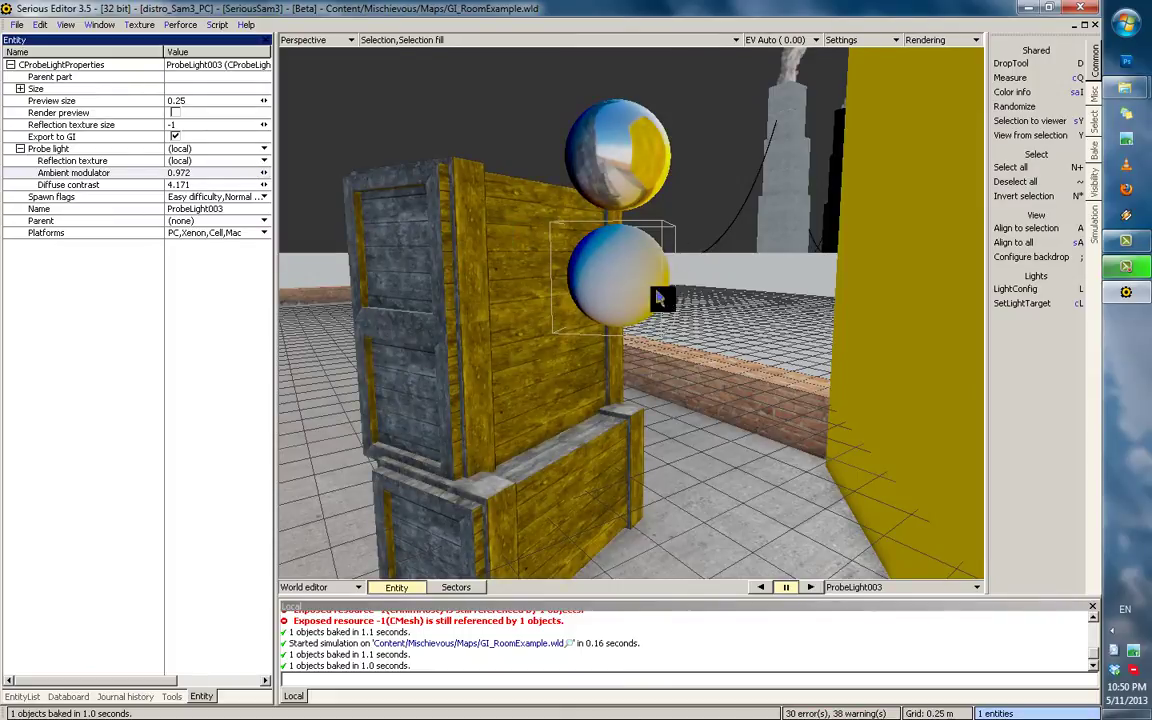
middle_drag(658, 298, 600, 298)
drag(222, 185, 164, 174)
text(4)
key(Return)
key(Return)
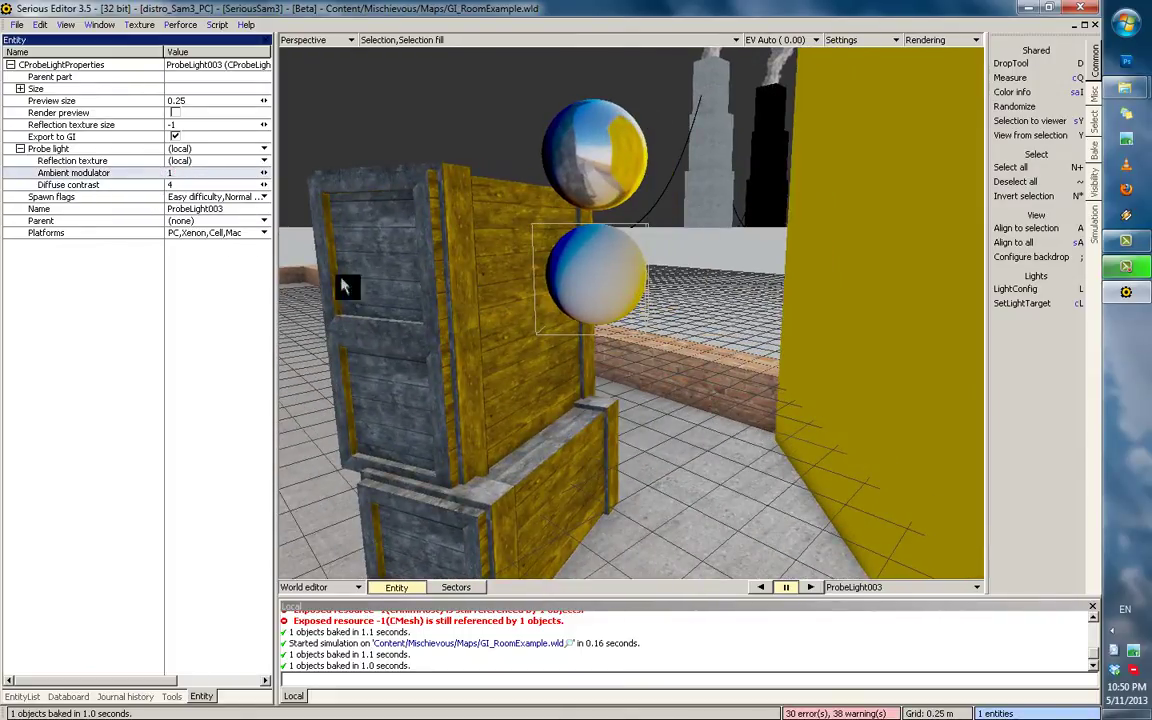
Start a test run, walk around the crates and yellow panel to examine the lighting on the character, and end the run.
middle_drag(602, 299, 697, 272)
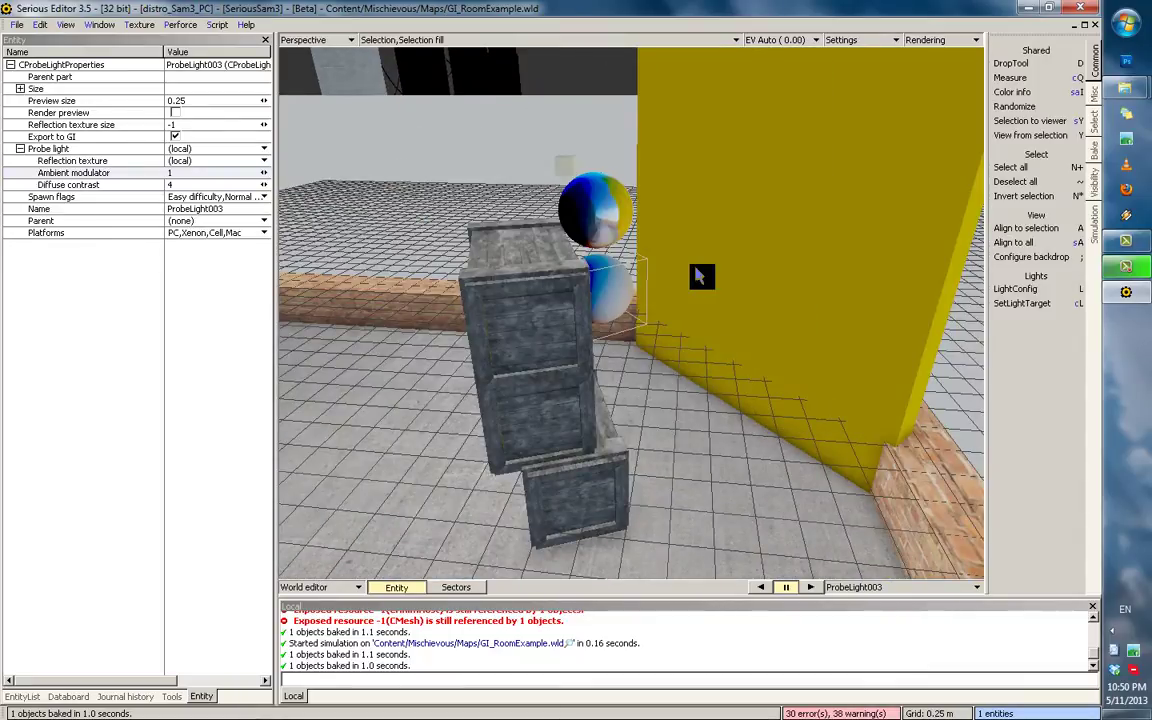
key(ctrl+t)
key(h)
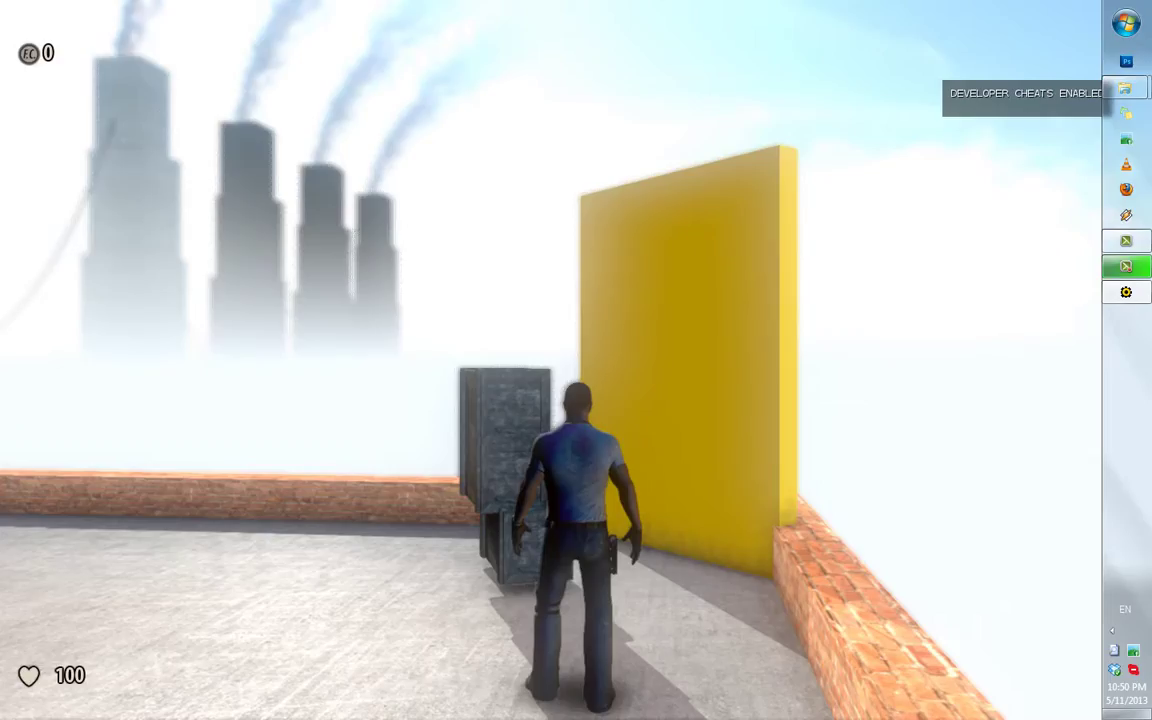
key(d)
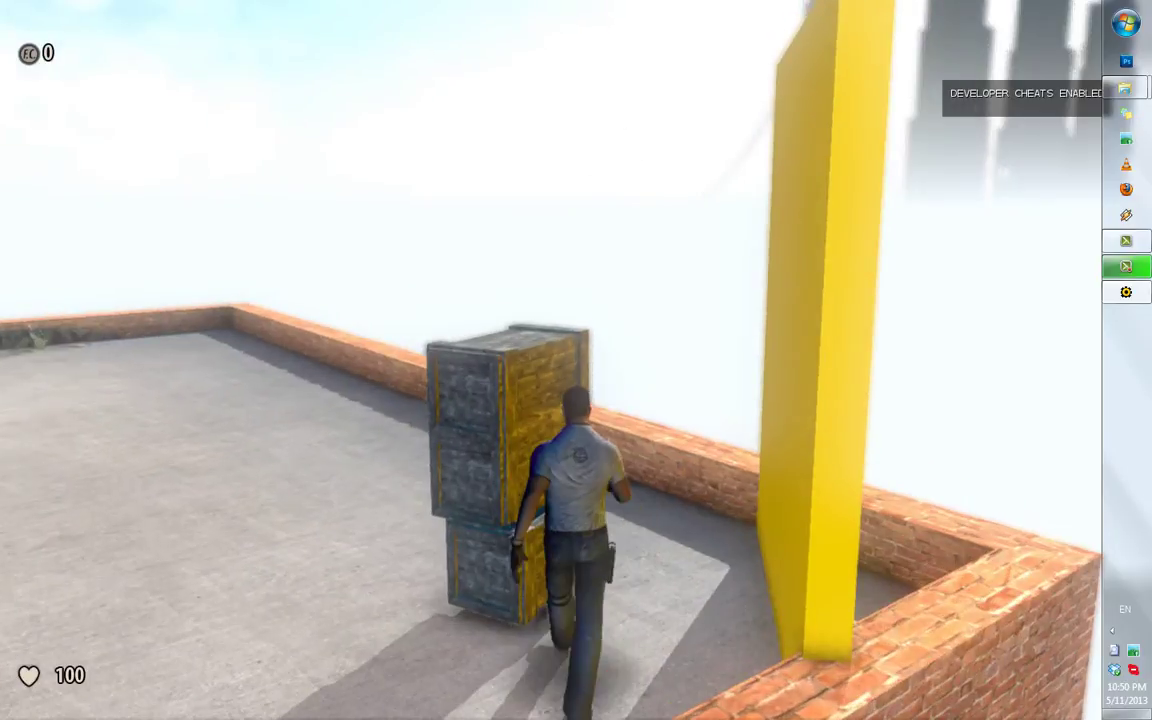
key(h)
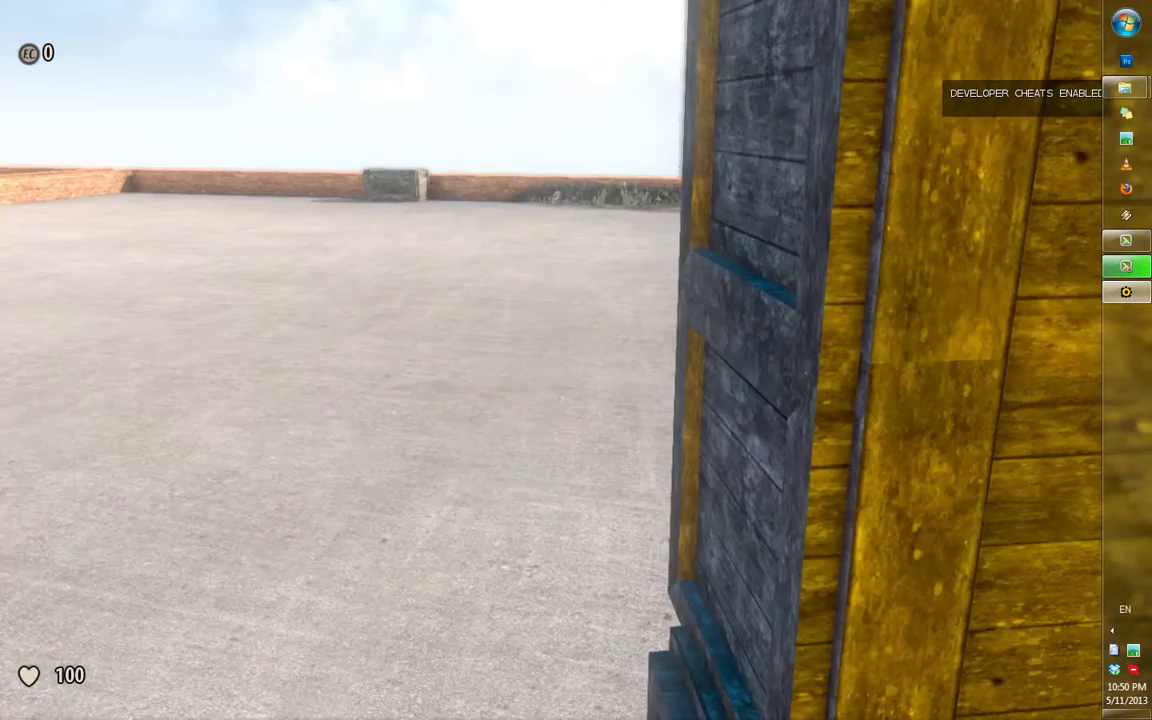
key(h)
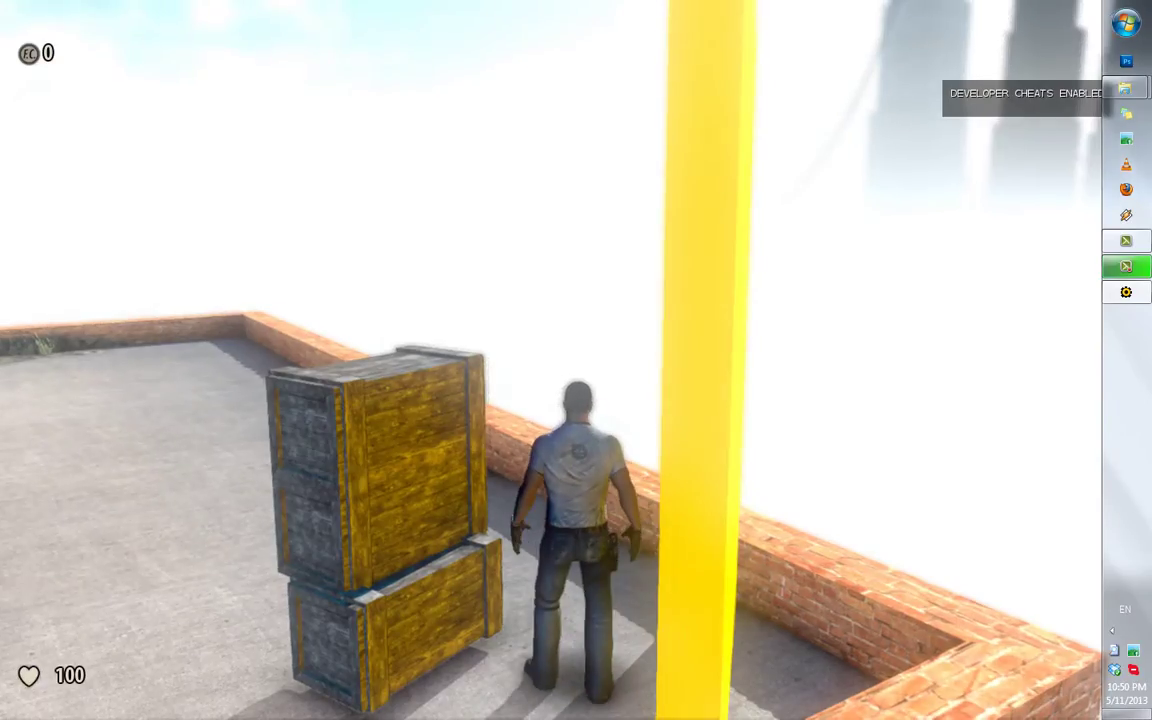
key(h)
key(h)
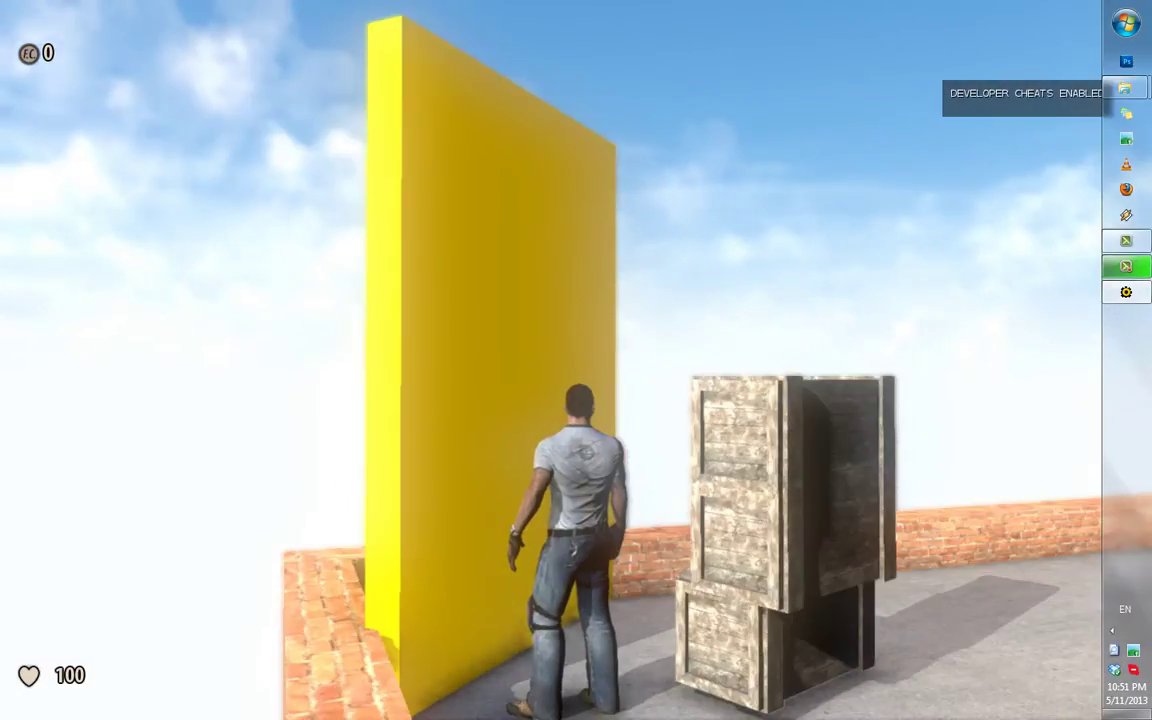
key(w)
key(Escape)
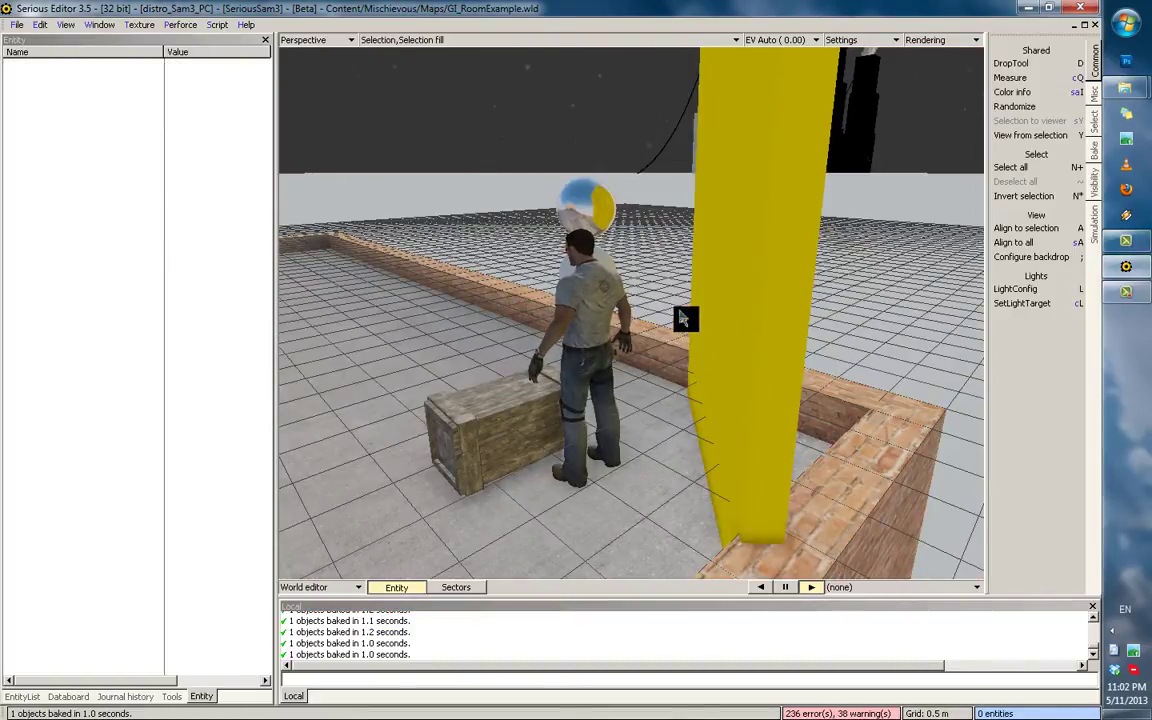
Examine the character model standing between the single crate and the yellow panel, next to the probe light's spheres.
scroll(692, 350, up, 1)
scroll(620, 312, up, 1)
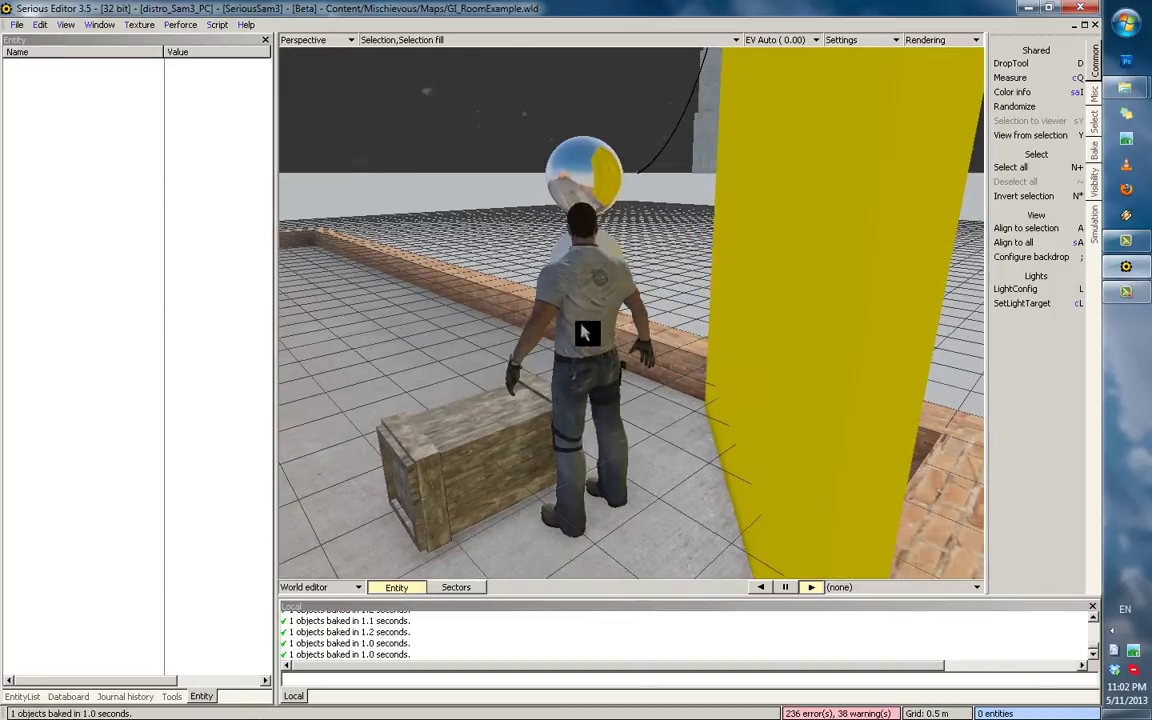
middle_drag(682, 338, 583, 295)
scroll(653, 256, down, 1)
scroll(585, 300, up, 2)
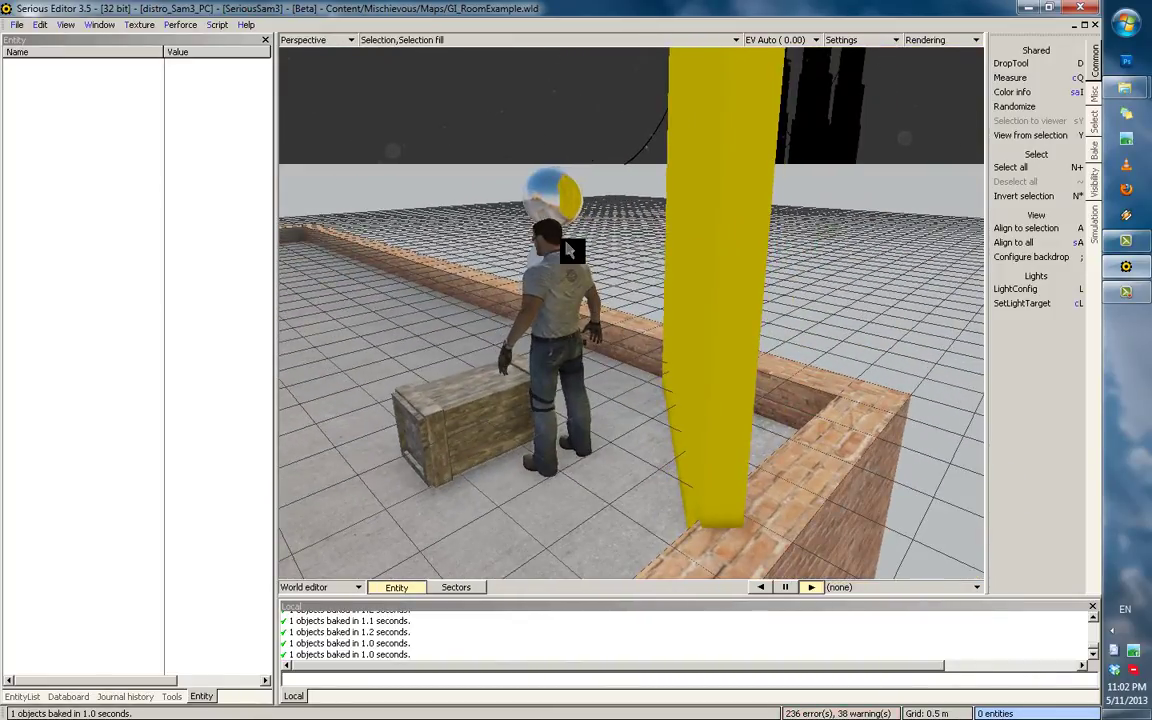
Select the character model beside the crate and examine its Model and Auto start animation properties.
middle_drag(503, 245, 818, 263)
click(420, 253)
click(508, 304)
middle_drag(576, 331, 618, 366)
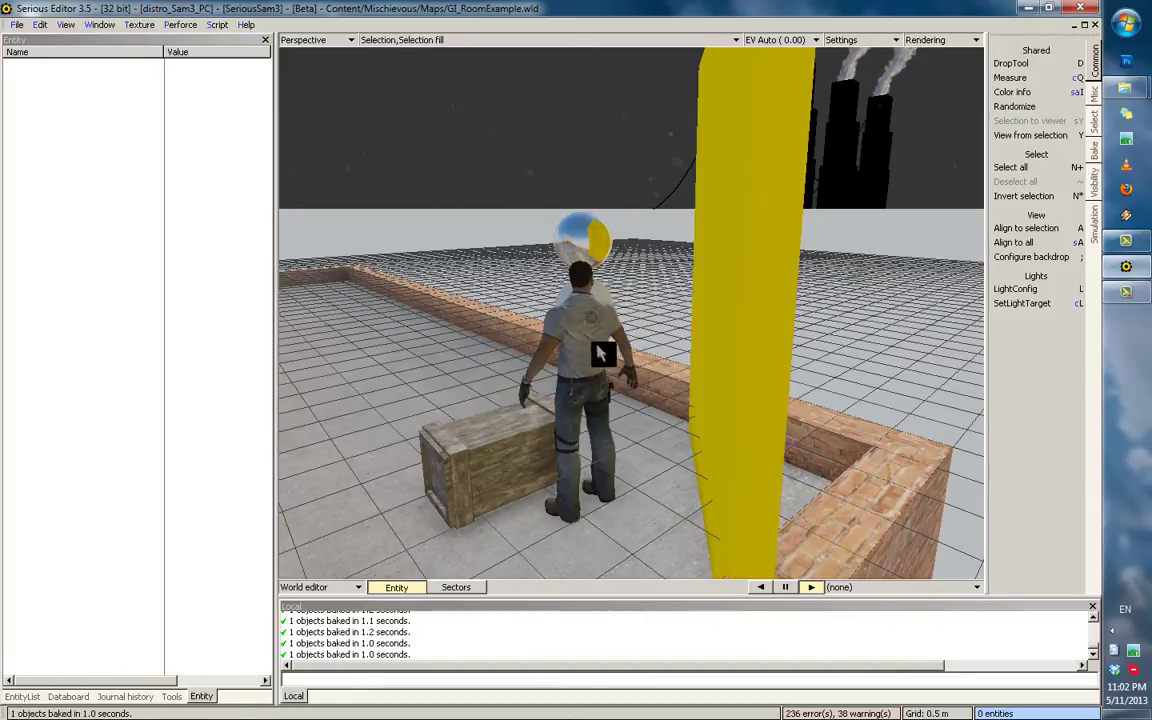
click(583, 390)
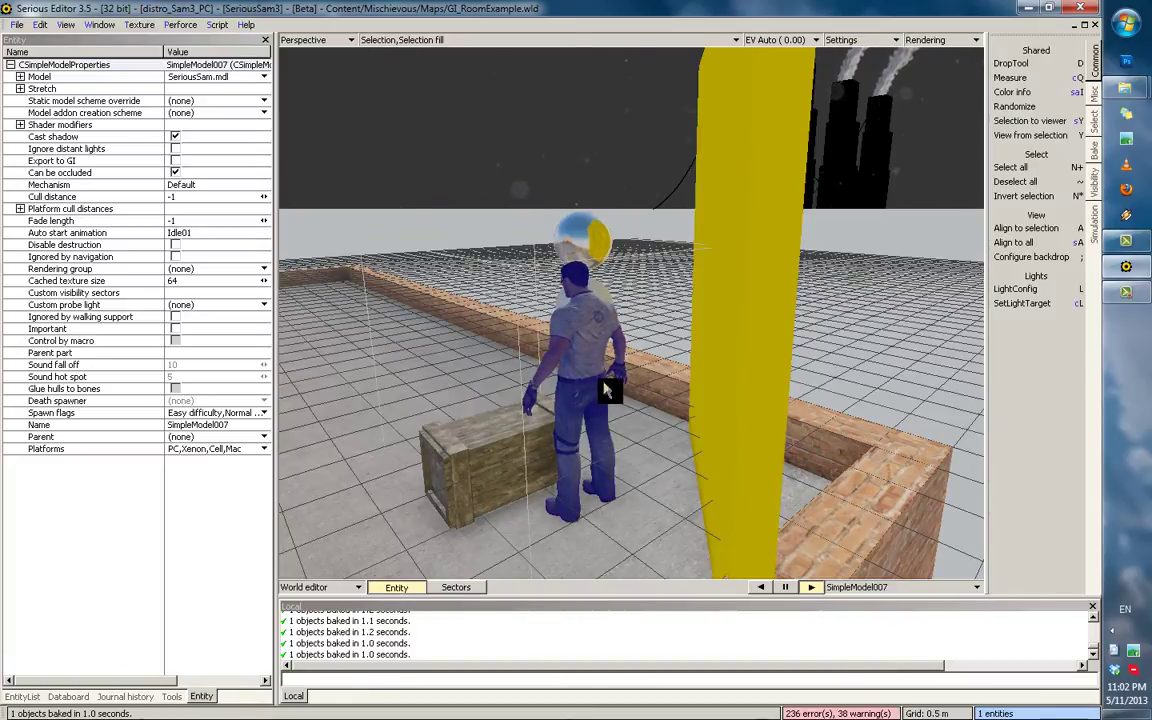
click(149, 79)
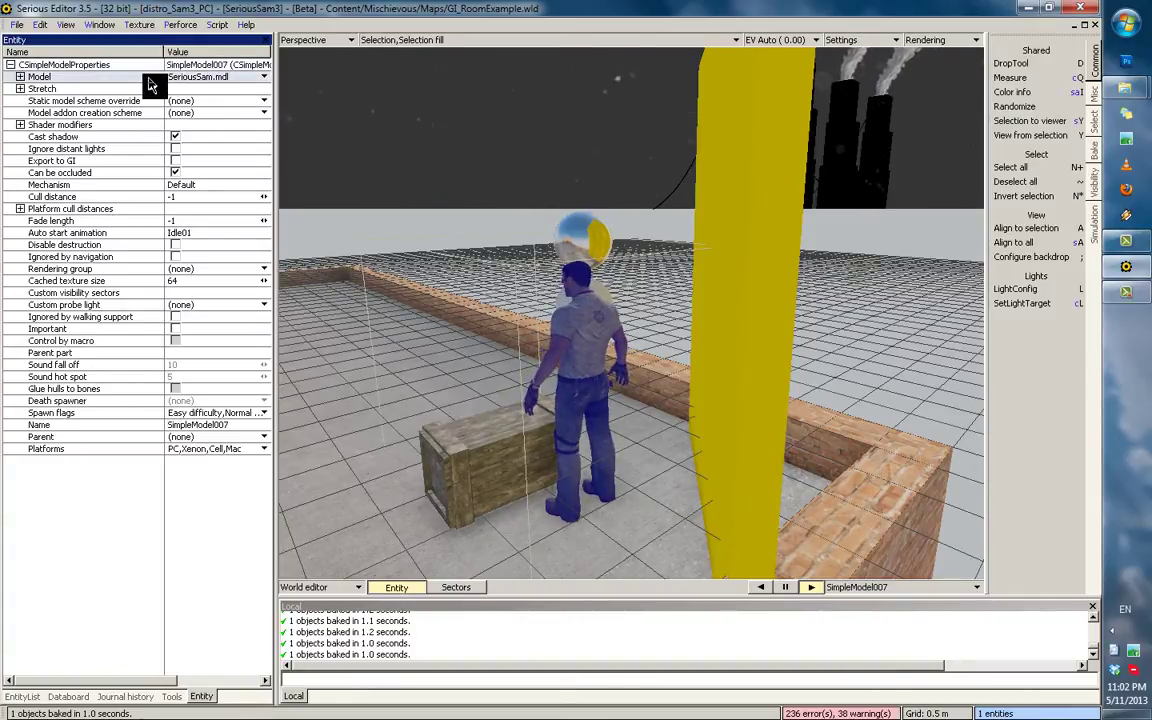
click(88, 235)
click(128, 235)
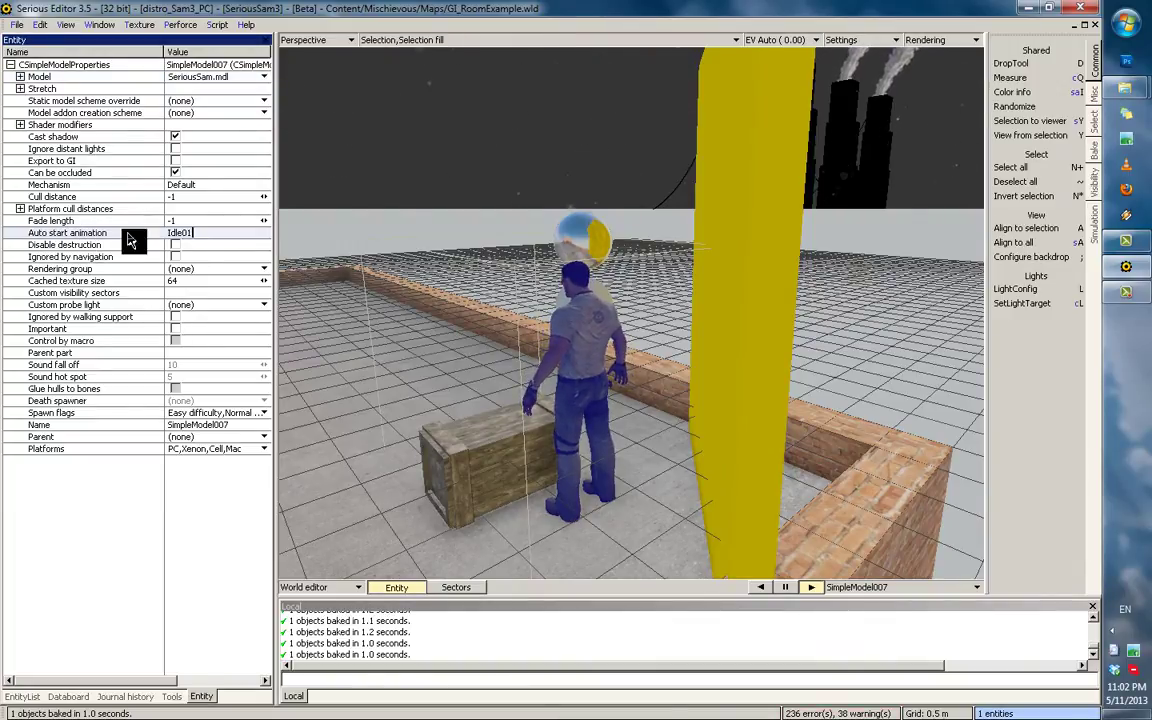
Select the probe light behind the character and examine how it lights the character and crate next to the yellow panel.
click(669, 288)
middle_drag(708, 325, 797, 344)
right_drag(797, 344, 550, 328)
click(563, 298)
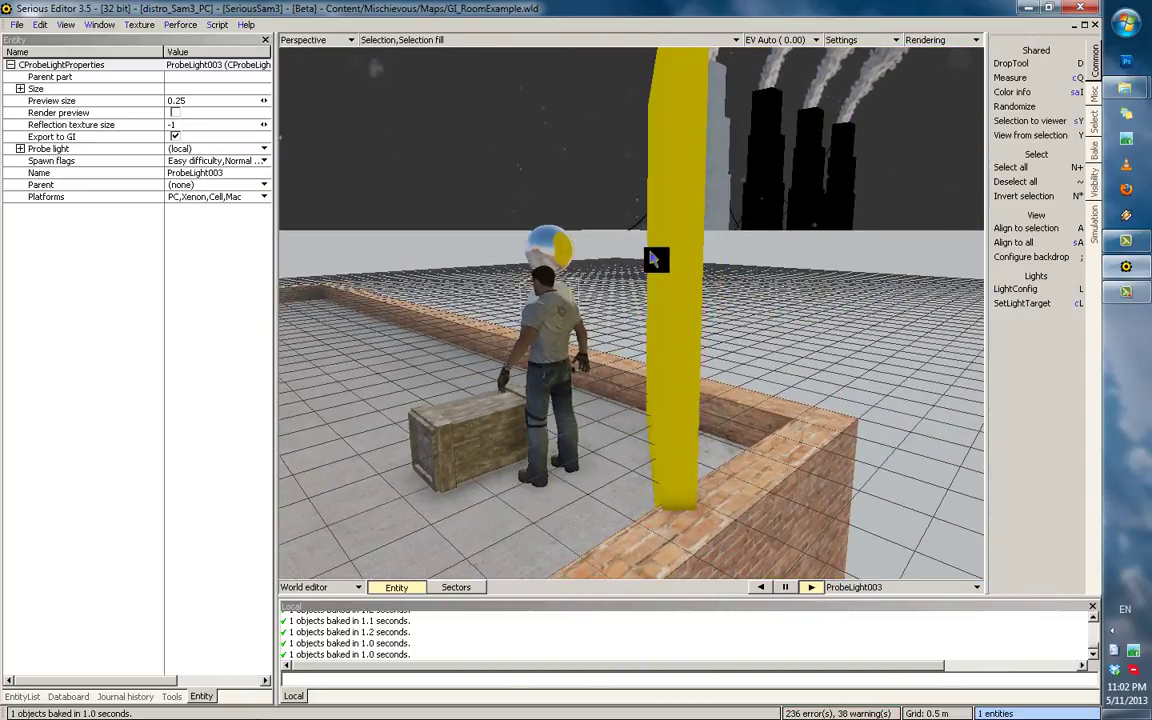
right_drag(653, 260, 671, 317)
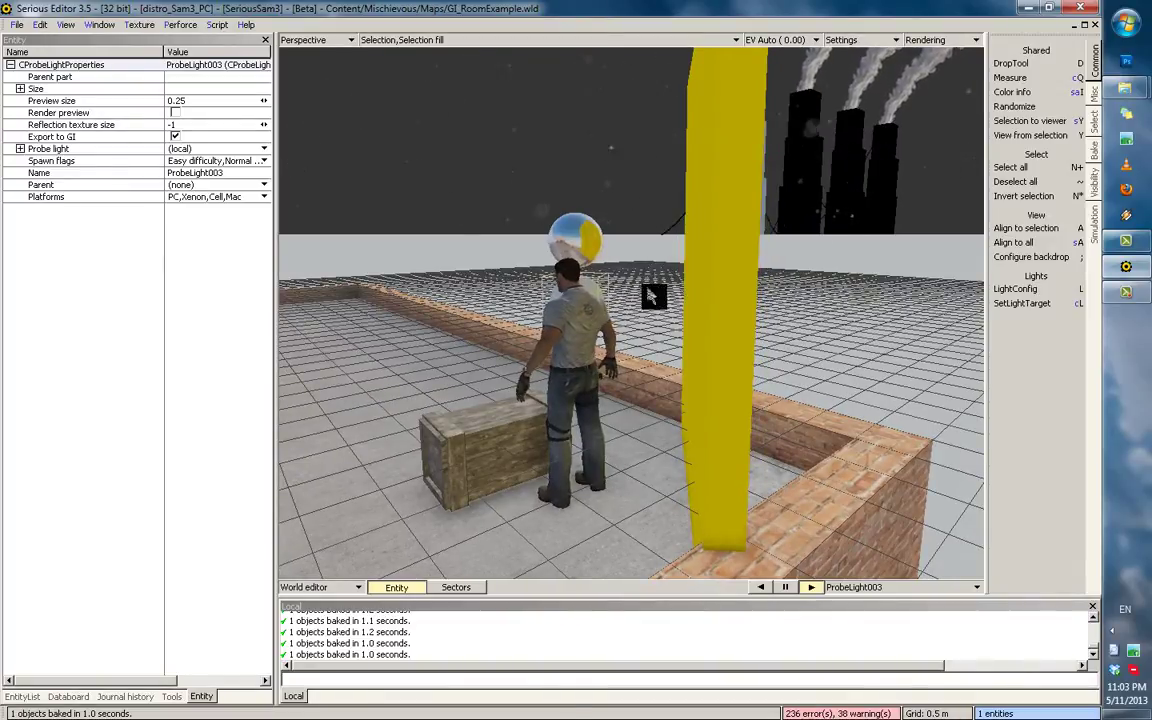
right_drag(694, 228, 690, 324)
right_drag(608, 340, 604, 314)
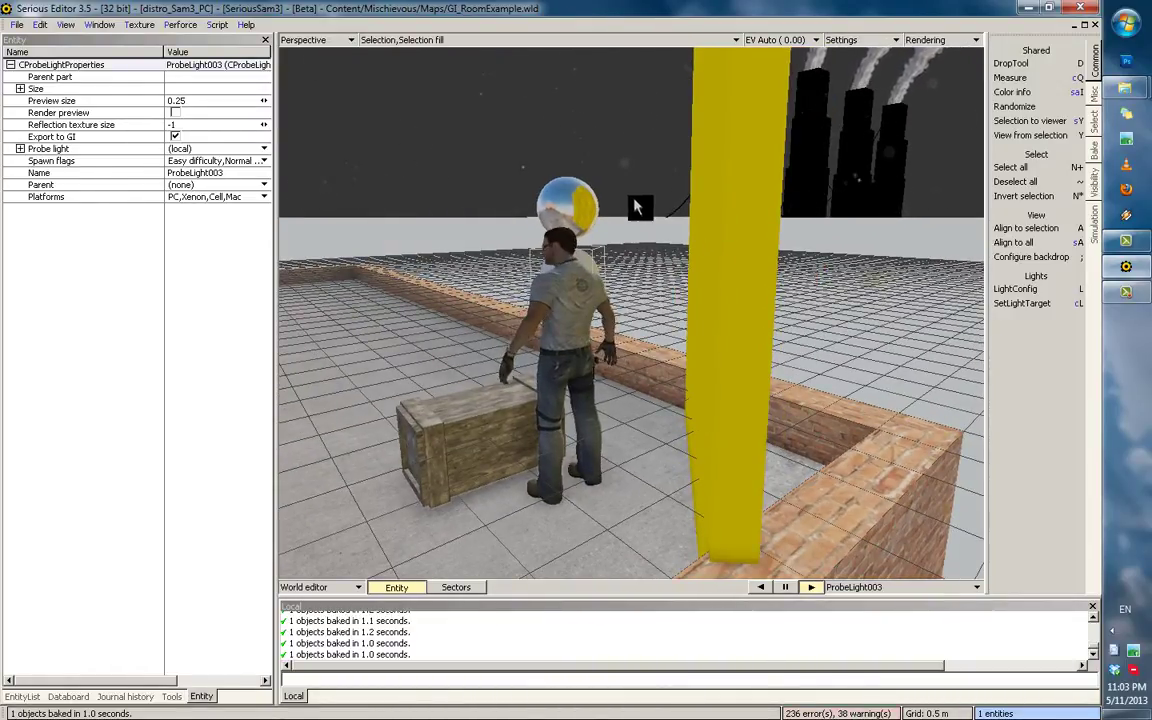
middle_drag(624, 268, 626, 274)
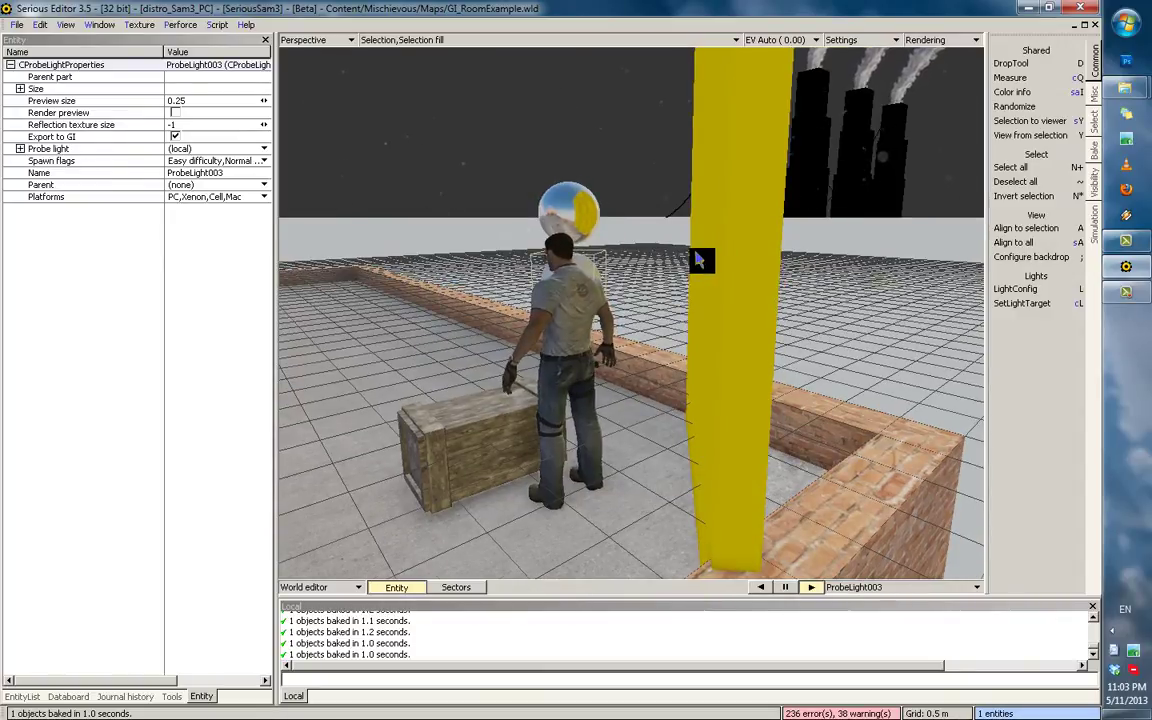
mouse_move(697, 258)
middle_down()
mouse_move(751, 253)
mouse_move(731, 228)
mouse_move(686, 280)
middle_up()
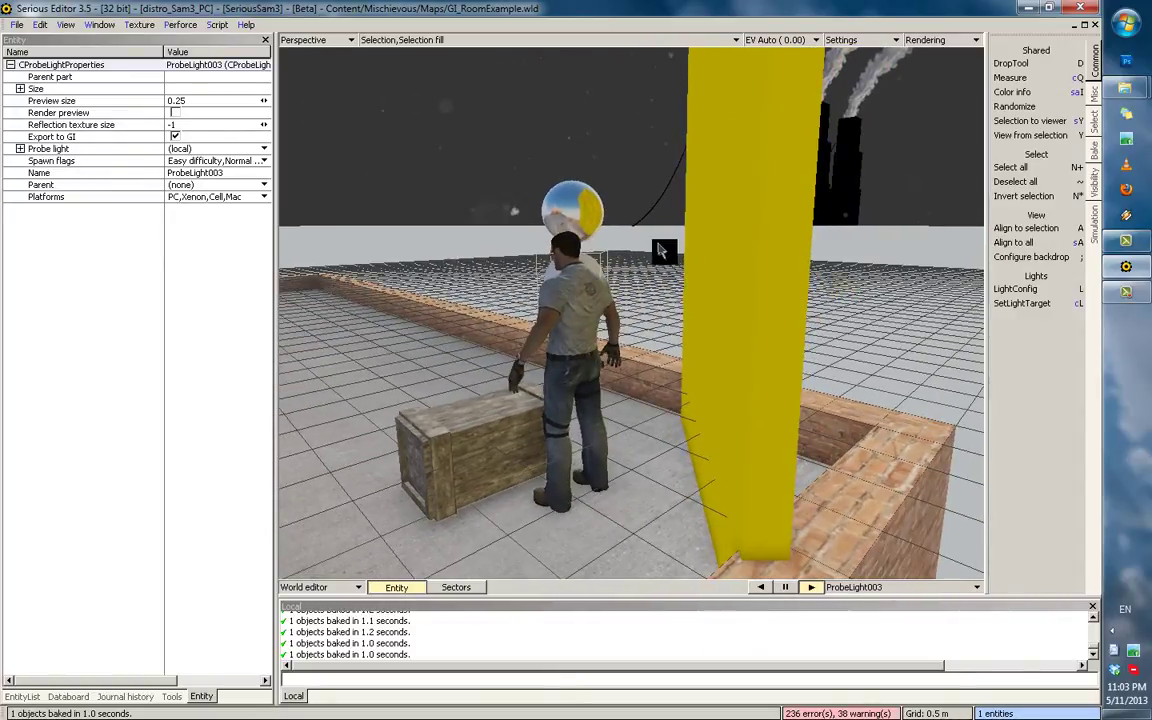
Move the probe light in stages from behind the character towards the yellow panel, baking it at each new position.
drag(733, 399, 768, 399)
drag(670, 399, 680, 400)
key(ctrl+b)
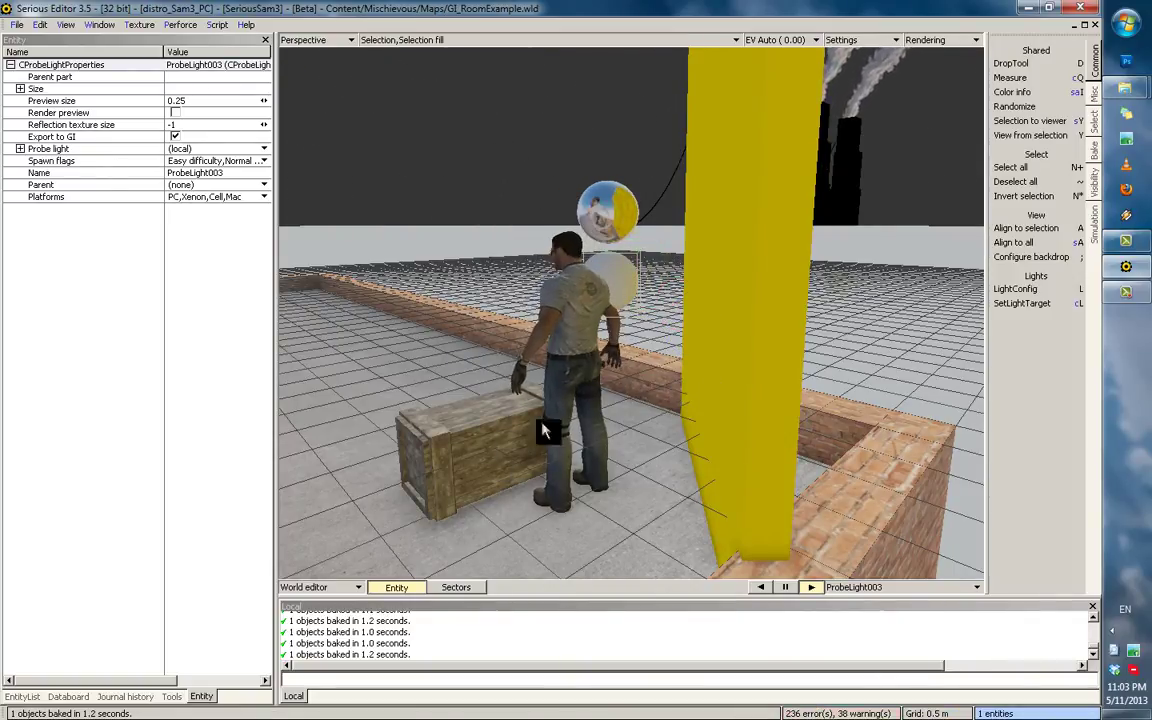
middle_drag(502, 477, 490, 478)
drag(540, 393, 587, 394)
key(ctrl+b)
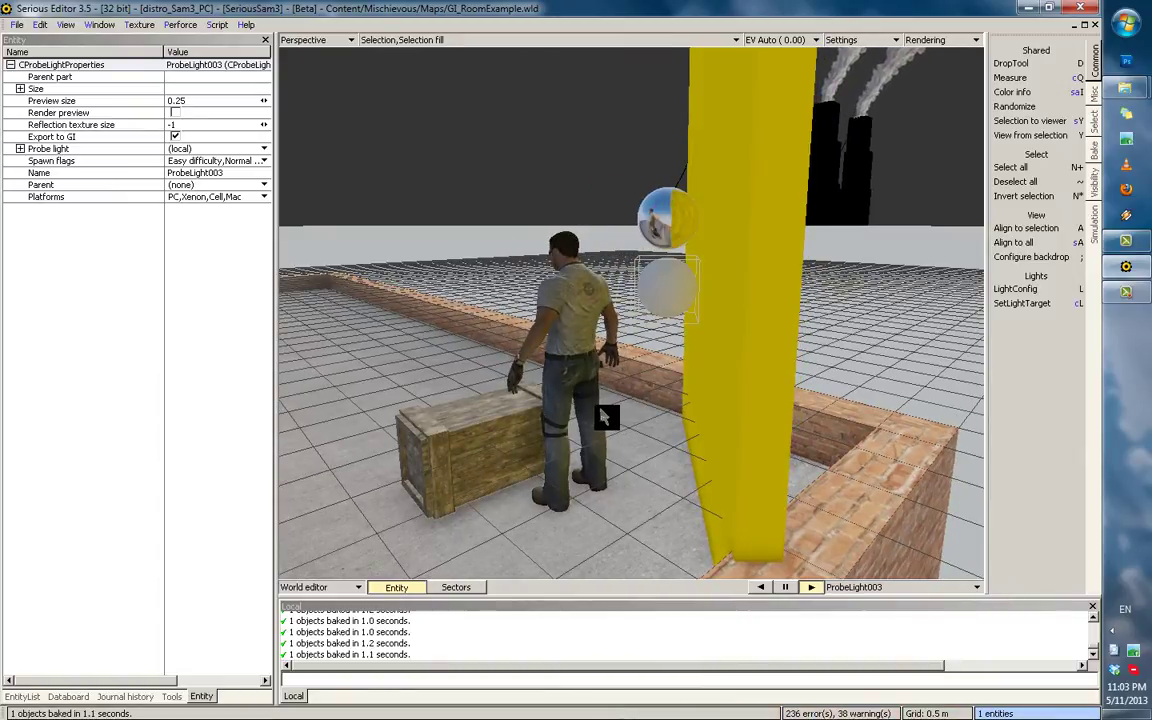
Shift the probe light up against the yellow panel, bake it, and fine-tune its position with another bake.
middle_drag(598, 377, 585, 383)
drag(585, 383, 603, 383)
mouse_move(689, 168)
middle_down()
mouse_move(684, 244)
mouse_move(690, 187)
middle_up()
scroll(680, 258, down, 2)
scroll(681, 293, up, 2)
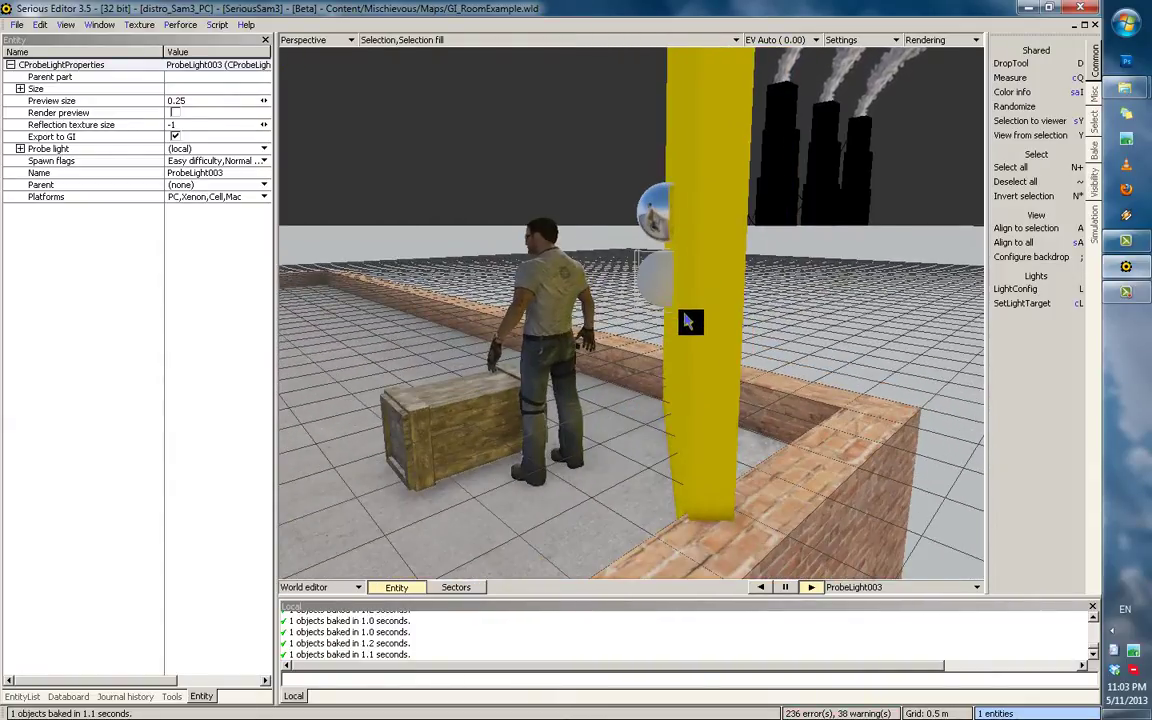
key(ctrl+b)
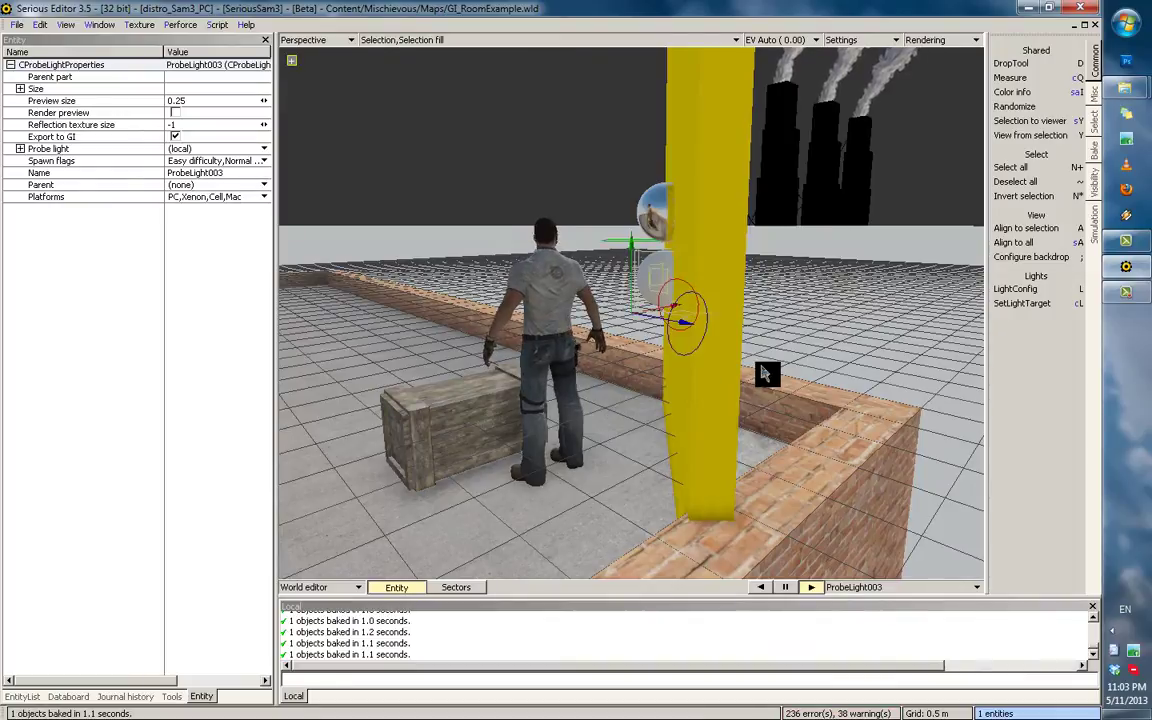
key(ctrl+b)
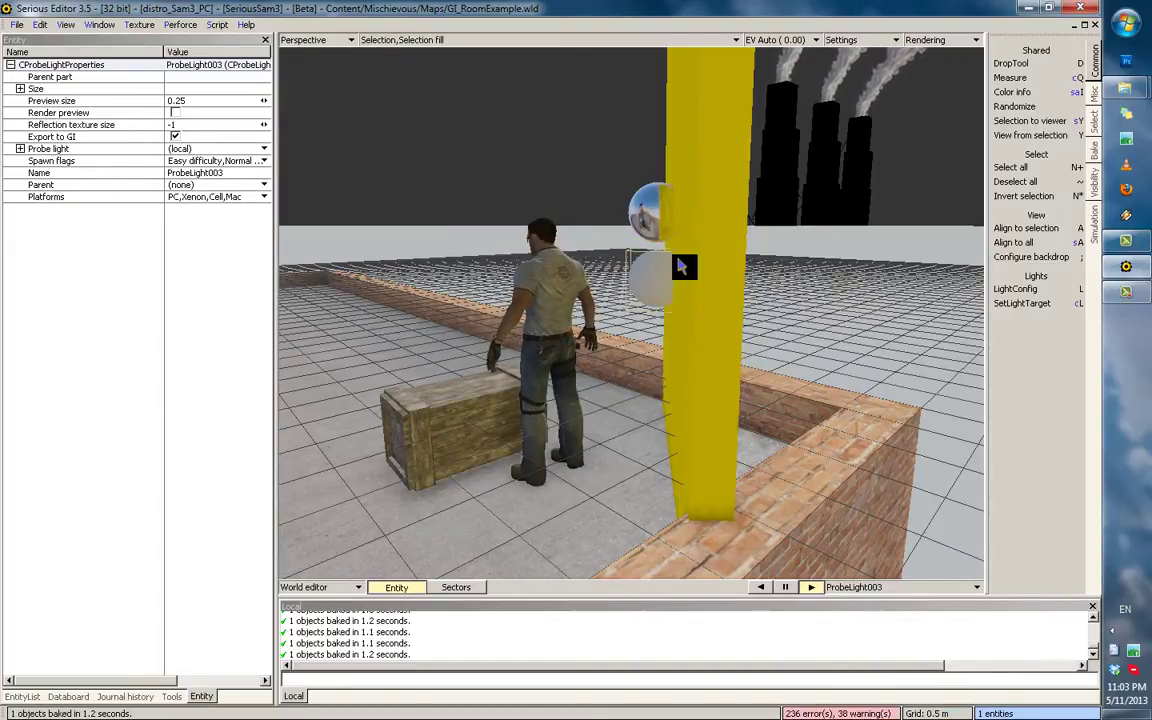
Examine the probe light's preview spheres at the yellow panel and the colouring on the character and crate from both sides.
alt+drag(667, 284, 661, 320)
alt+right_drag(680, 248, 715, 406)
alt+drag(678, 249, 680, 276)
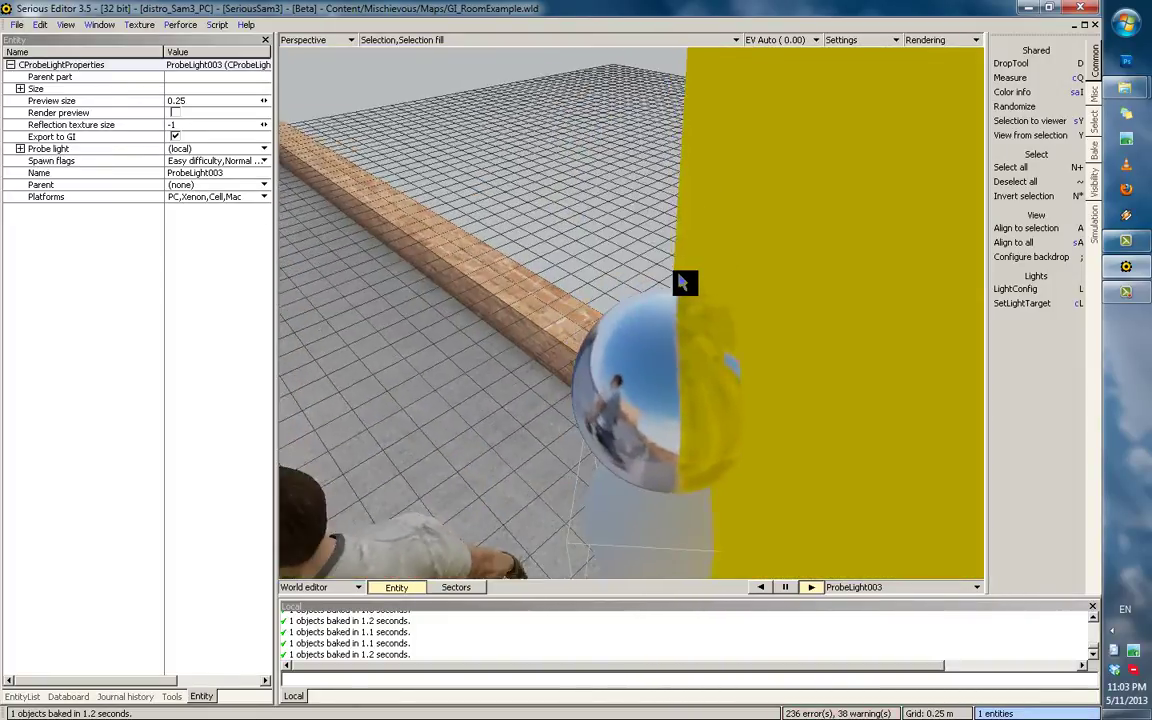
alt+drag(700, 340, 842, 350)
middle_drag(845, 355, 731, 392)
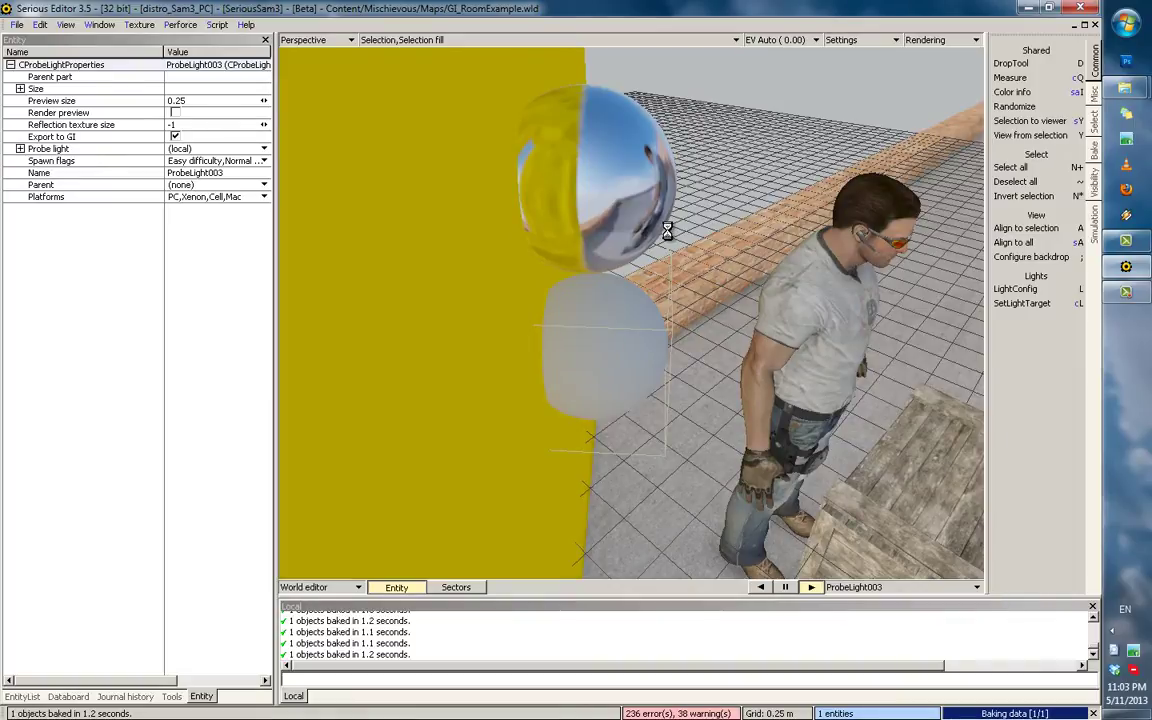
middle_drag(795, 253, 612, 291)
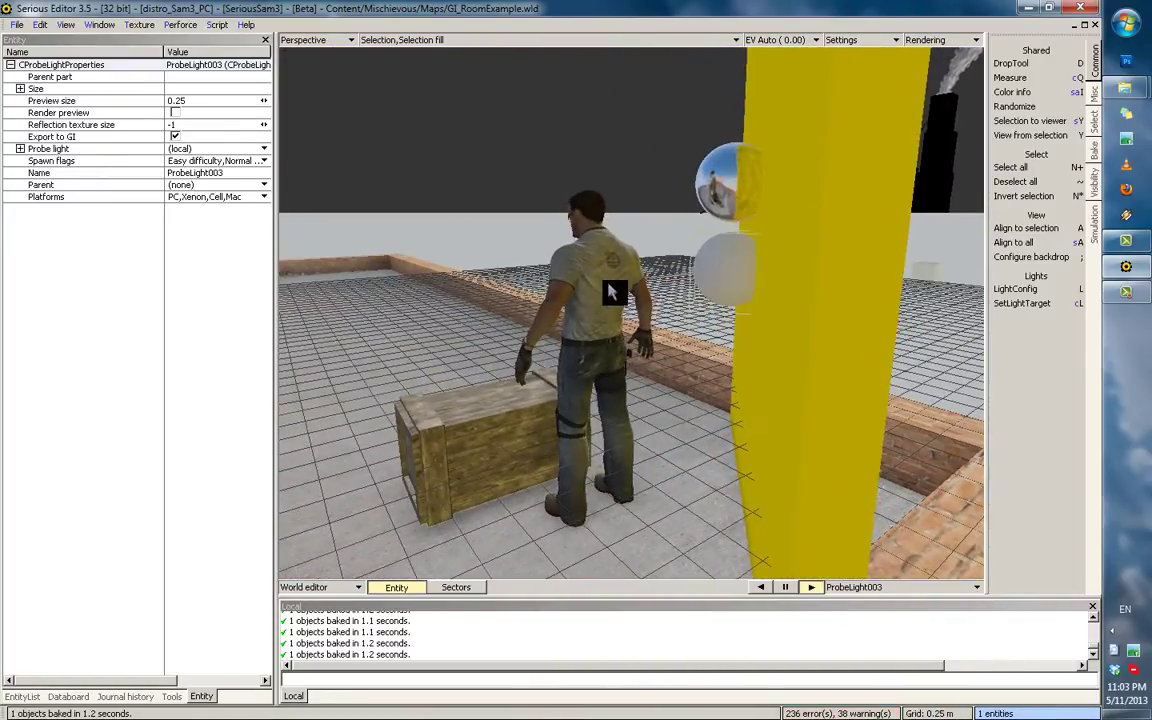
middle_drag(632, 375, 630, 249)
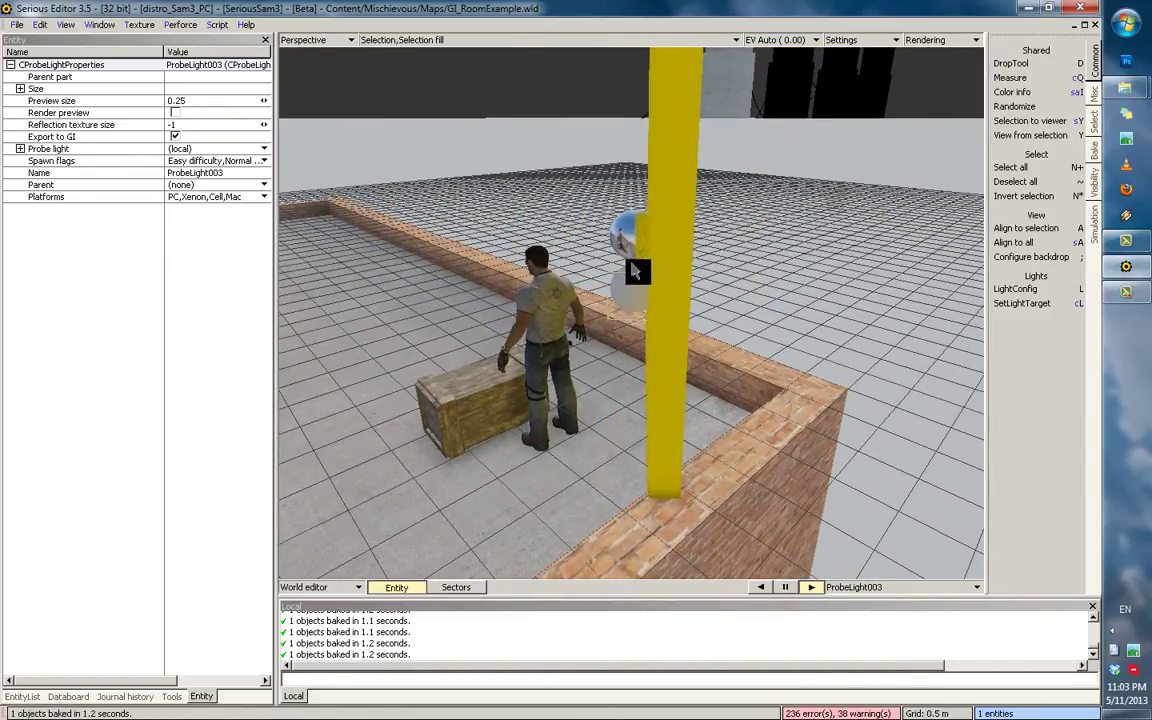
Copy the character model and paste it on the brick wall corner on the other side of the yellow panel.
click(533, 368)
click(553, 375)
key(ctrl+c)
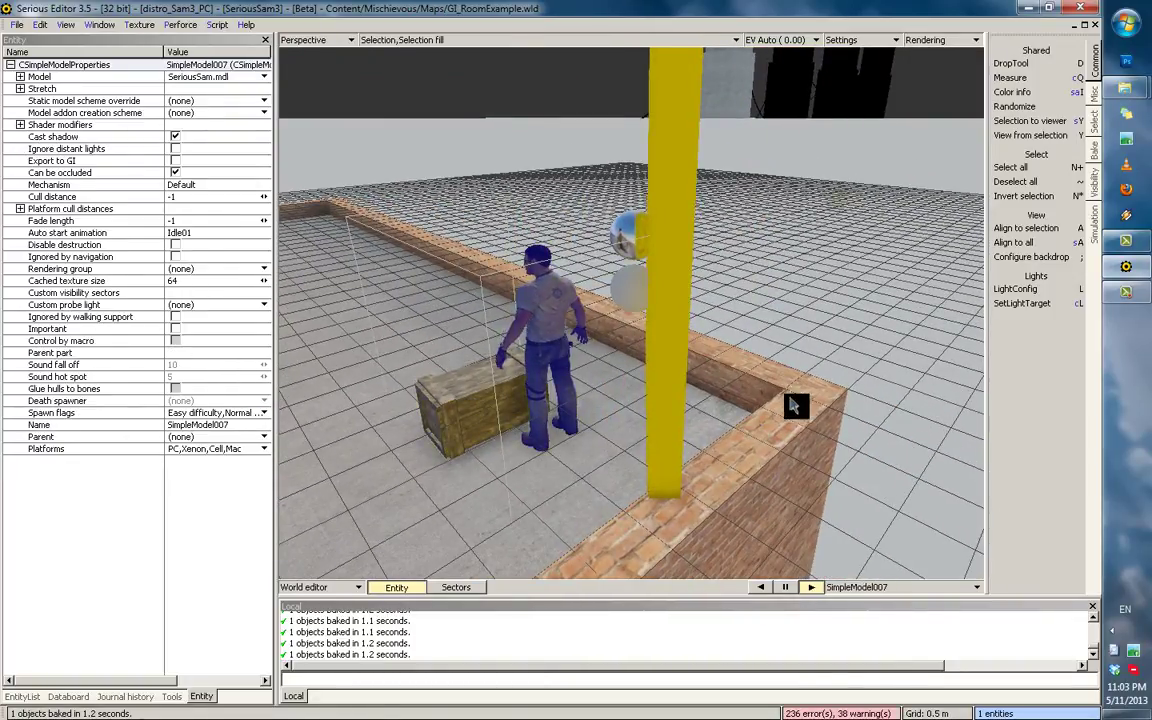
key(ctrl+v)
key(grave)
middle_drag(815, 291, 516, 249)
scroll(715, 319, up, 1)
click(555, 249)
key(grave)
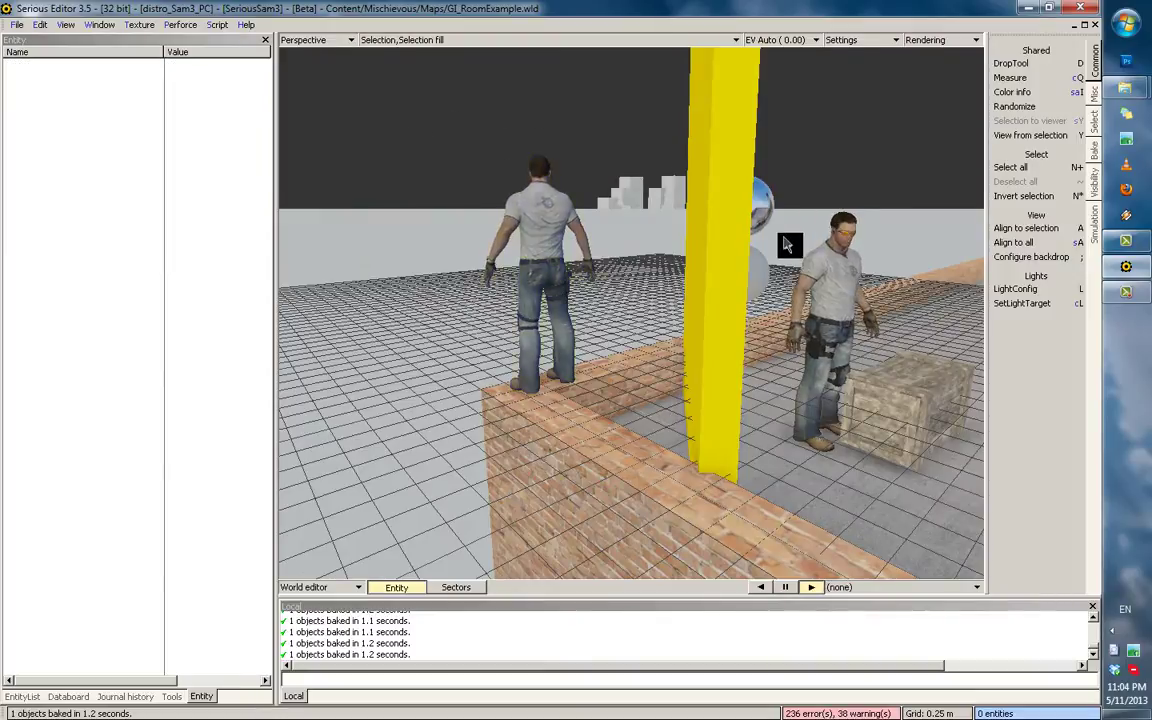
Select the probe light, turn on the display of selection ranges, and view its range around both characters.
middle_drag(786, 244, 761, 185)
scroll(757, 220, down, 1)
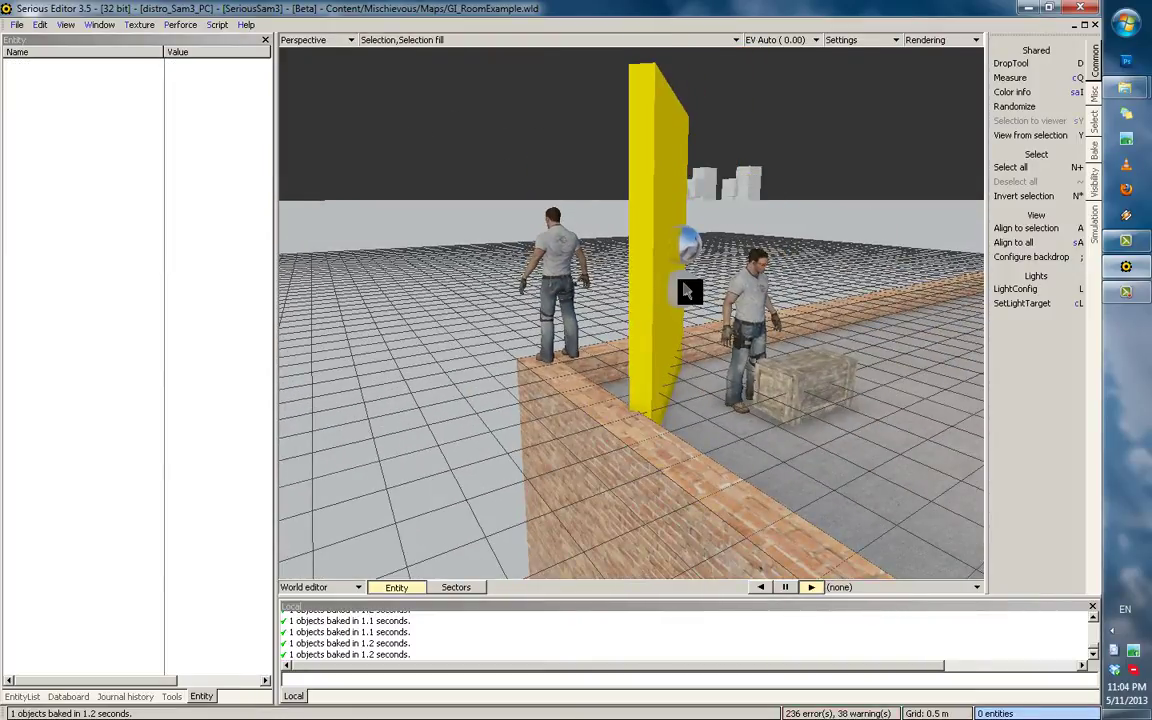
middle_drag(681, 268, 598, 301)
click(598, 300)
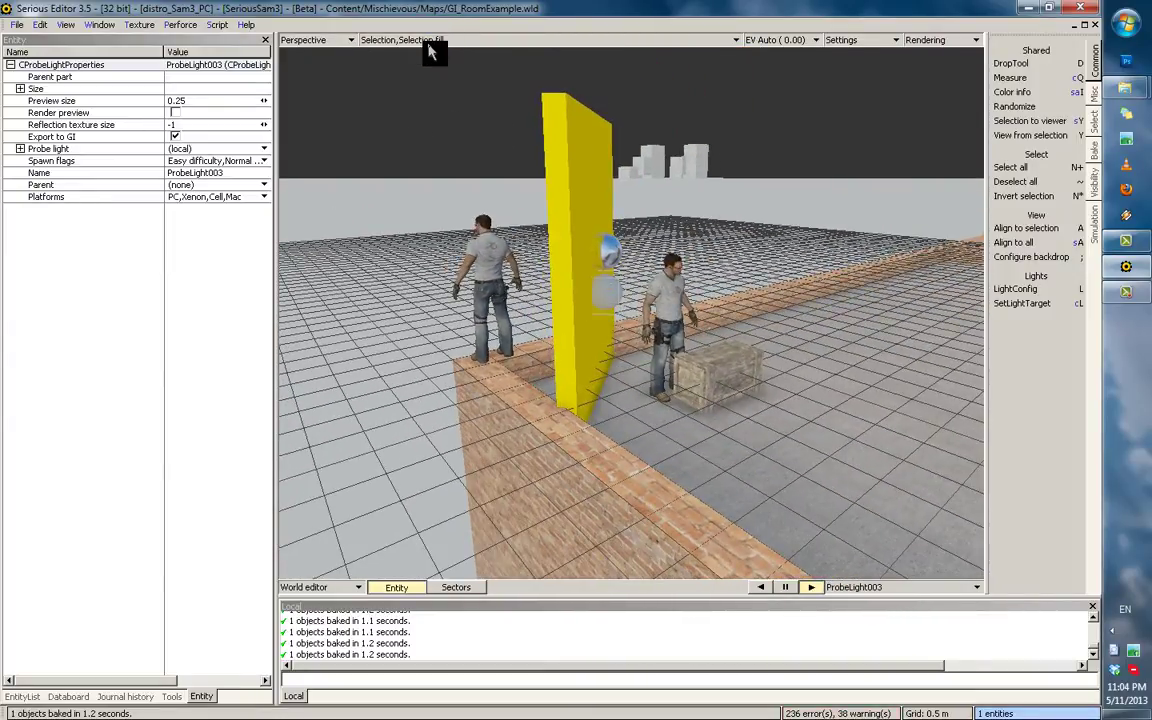
click(429, 43)
click(432, 70)
middle_drag(570, 248, 553, 261)
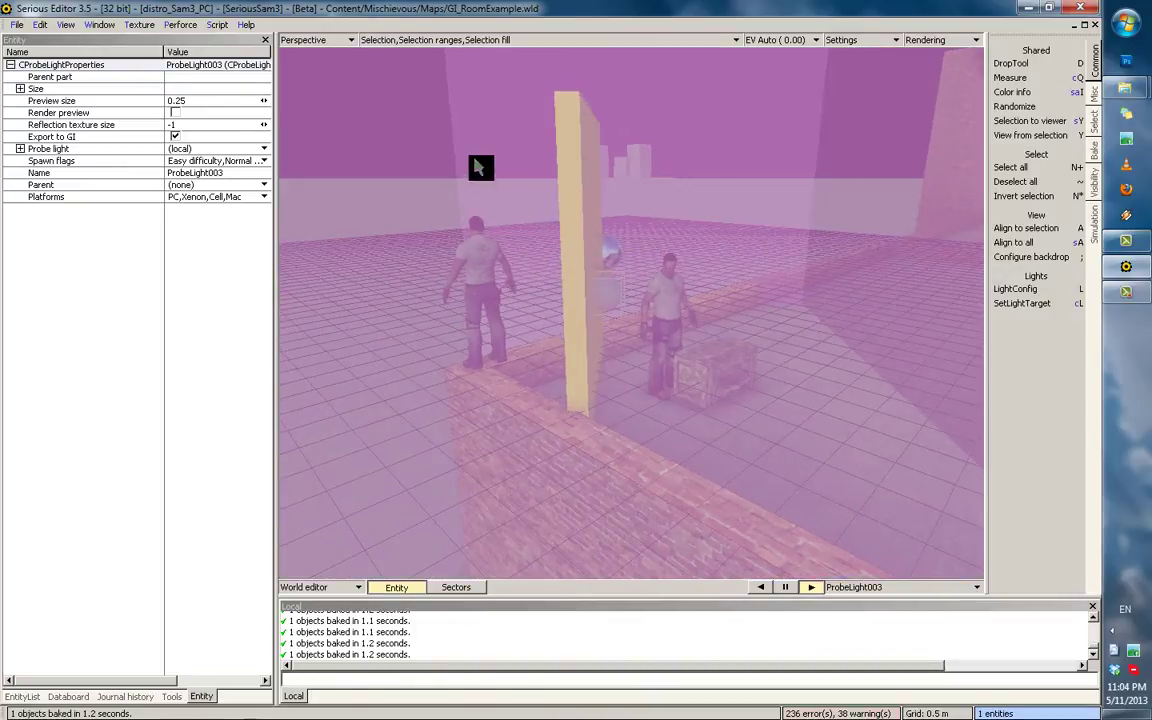
scroll(612, 299, up, 2)
middle_drag(612, 299, 562, 298)
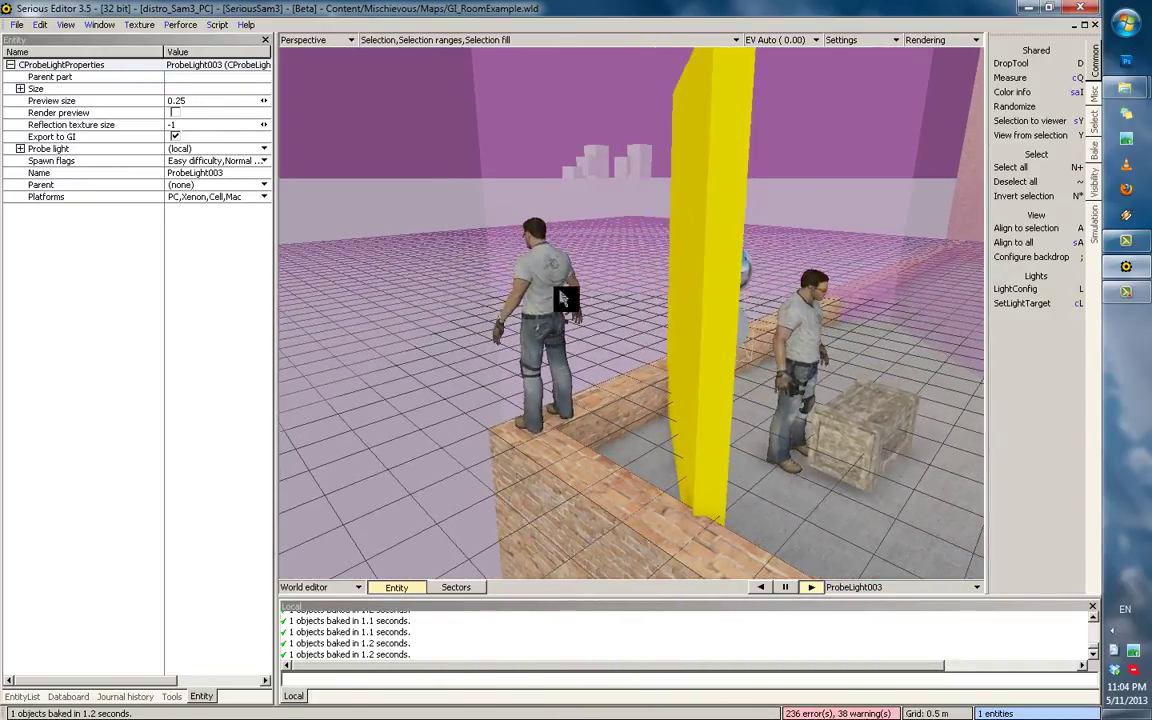
Duplicate the probe light to the other side of the yellow panel, near the second character, and bake the copy.
click(540, 323)
middle_drag(645, 325, 706, 317)
click(726, 280)
drag(677, 323, 703, 330)
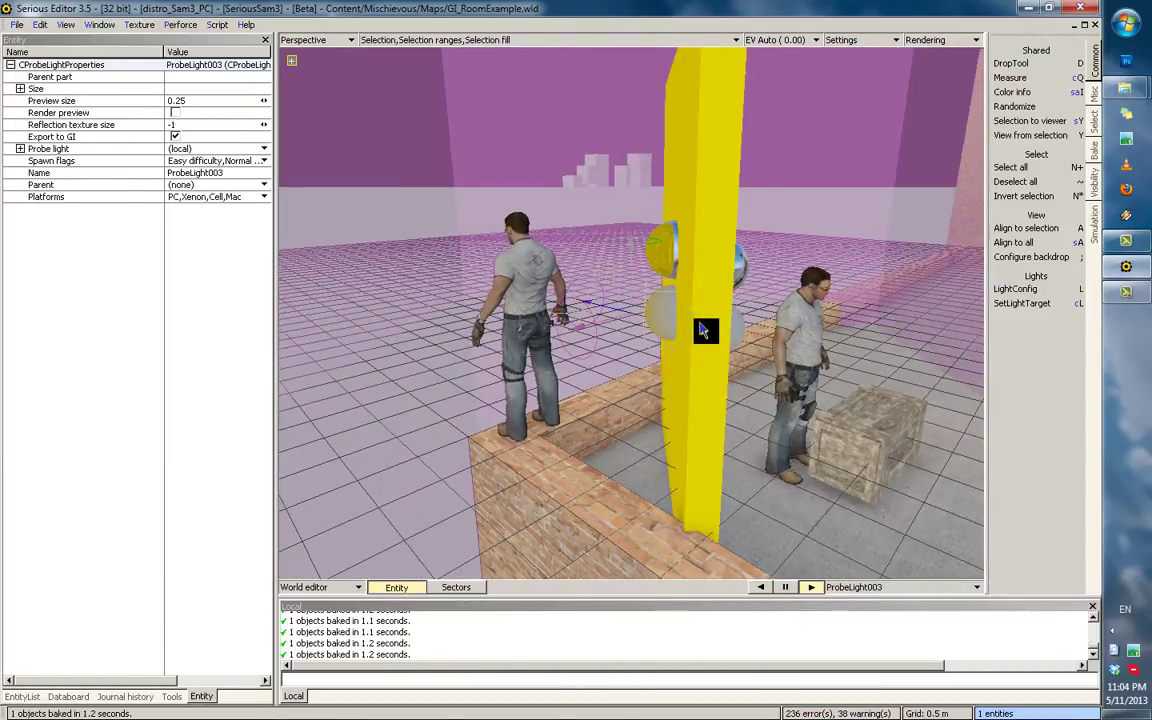
middle_drag(685, 335, 775, 328)
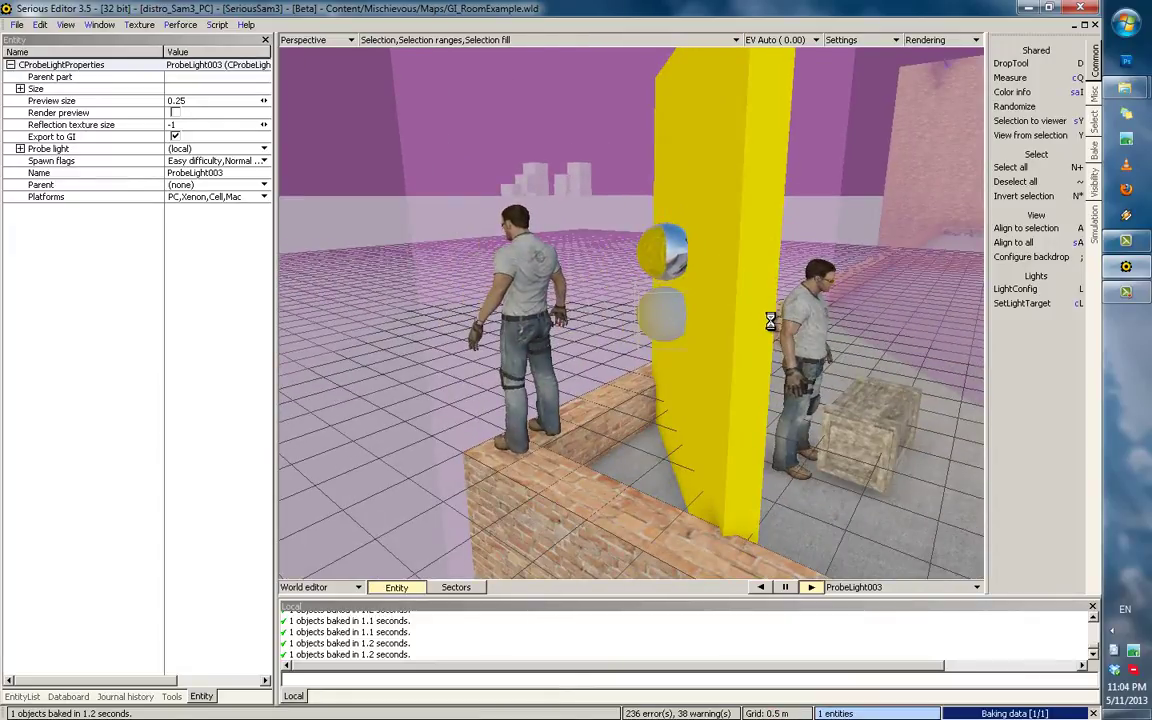
middle_drag(742, 357, 755, 328)
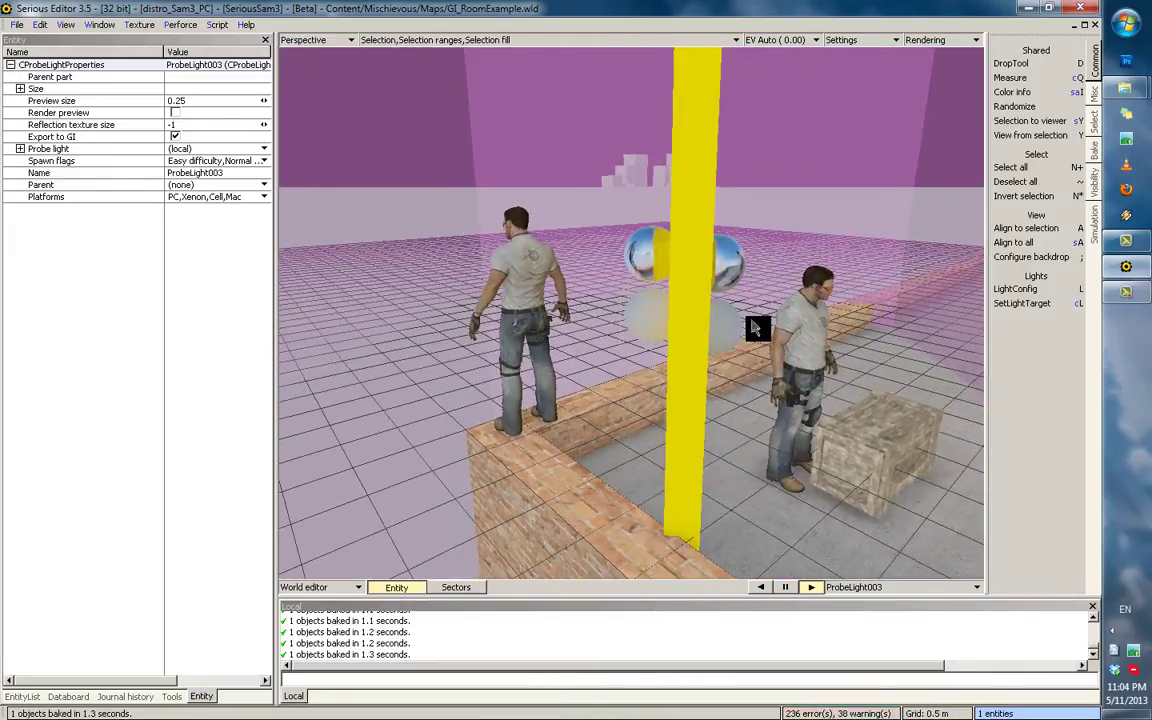
Examine the lighting on the character on the wall corner and the duplicated probe light's spheres from several sides.
key(grave)
middle_drag(535, 342, 768, 305)
click(766, 356)
key(grave)
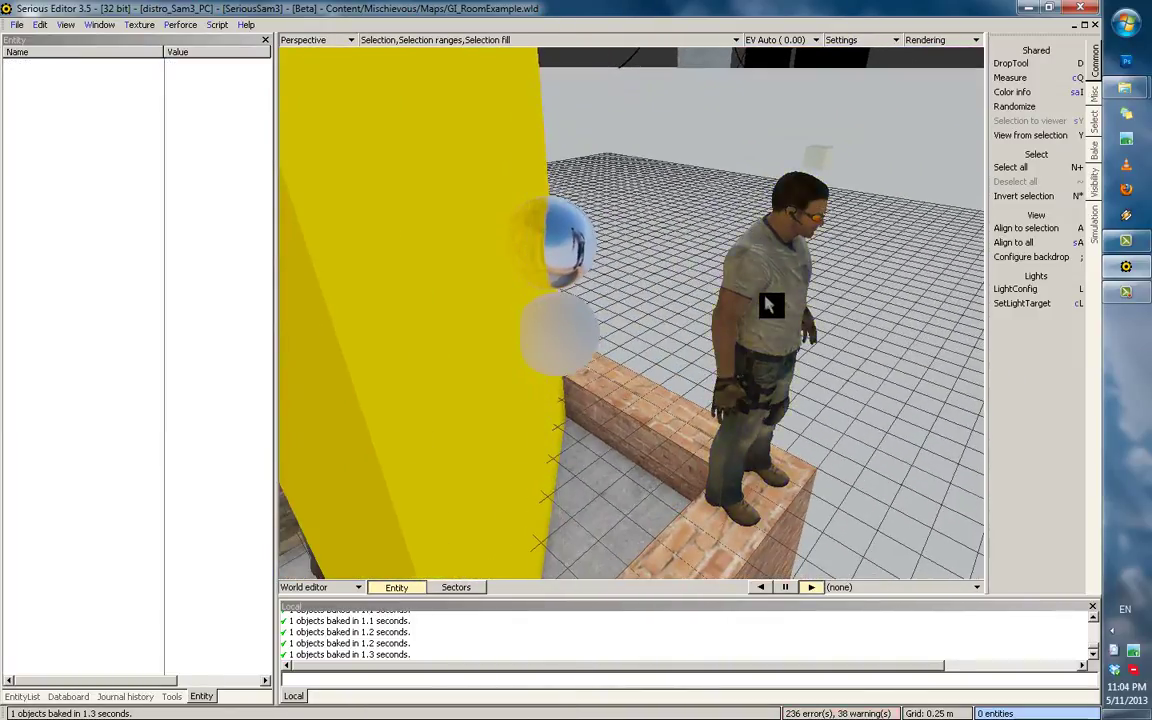
middle_drag(816, 468, 497, 268)
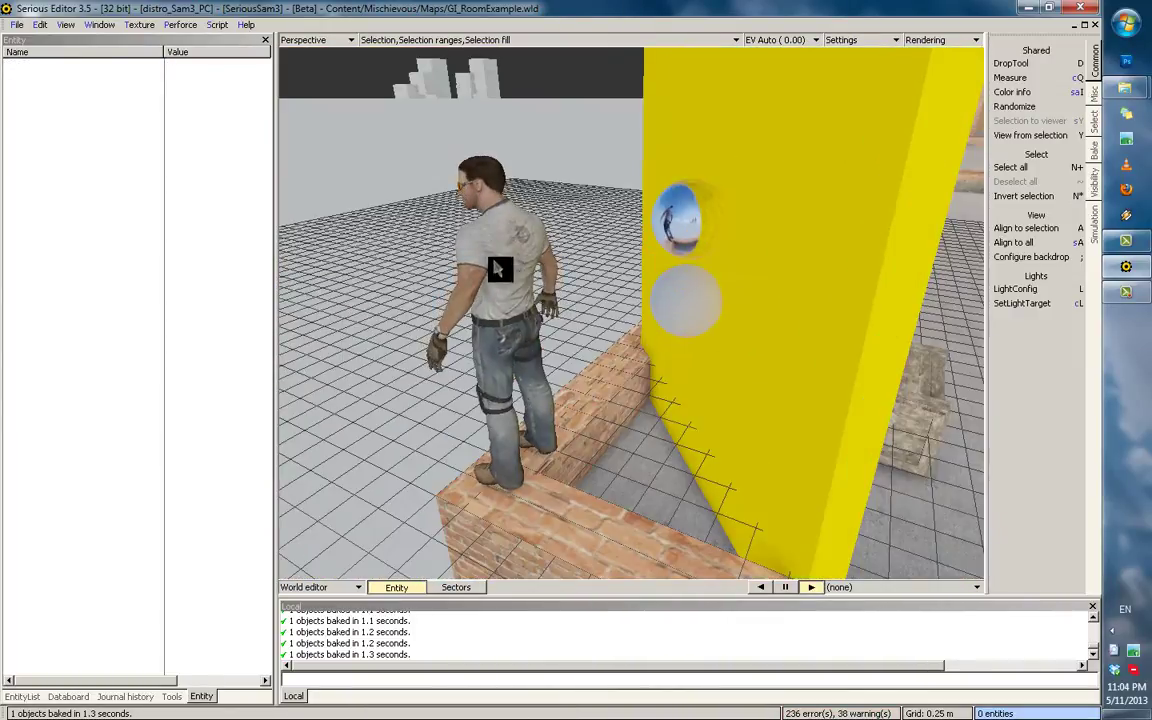
middle_drag(563, 246, 540, 257)
click(540, 257)
click(609, 203)
scroll(579, 365, up, 6)
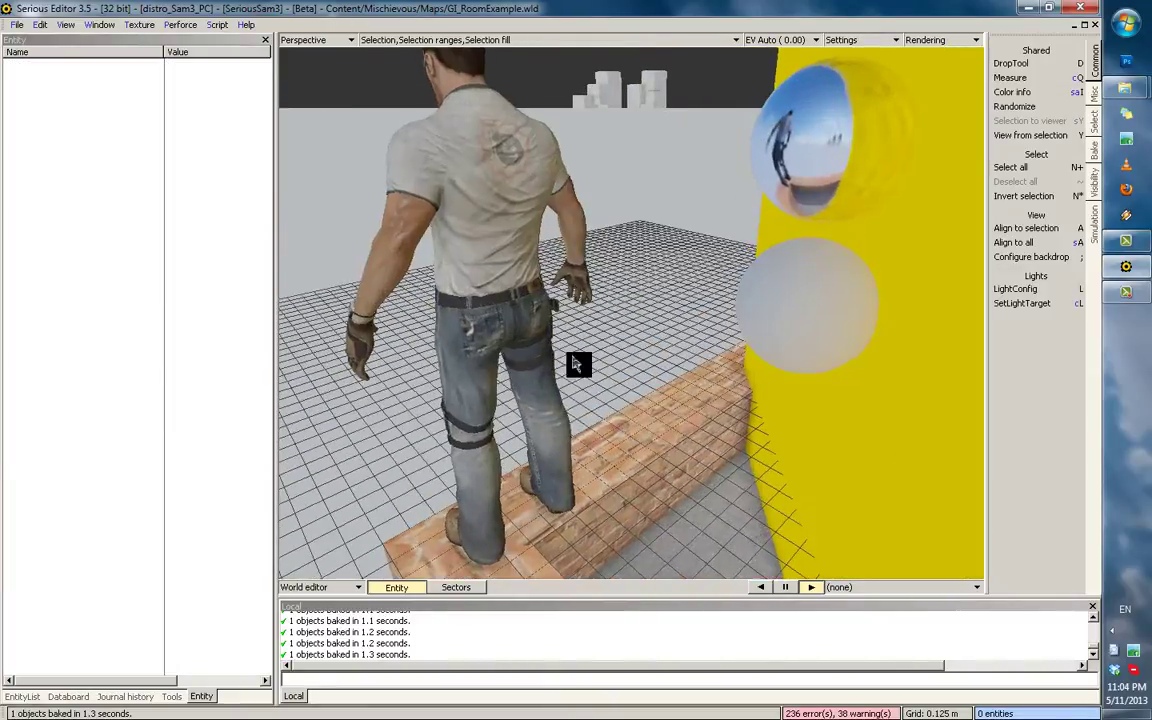
scroll(666, 309, down, 6)
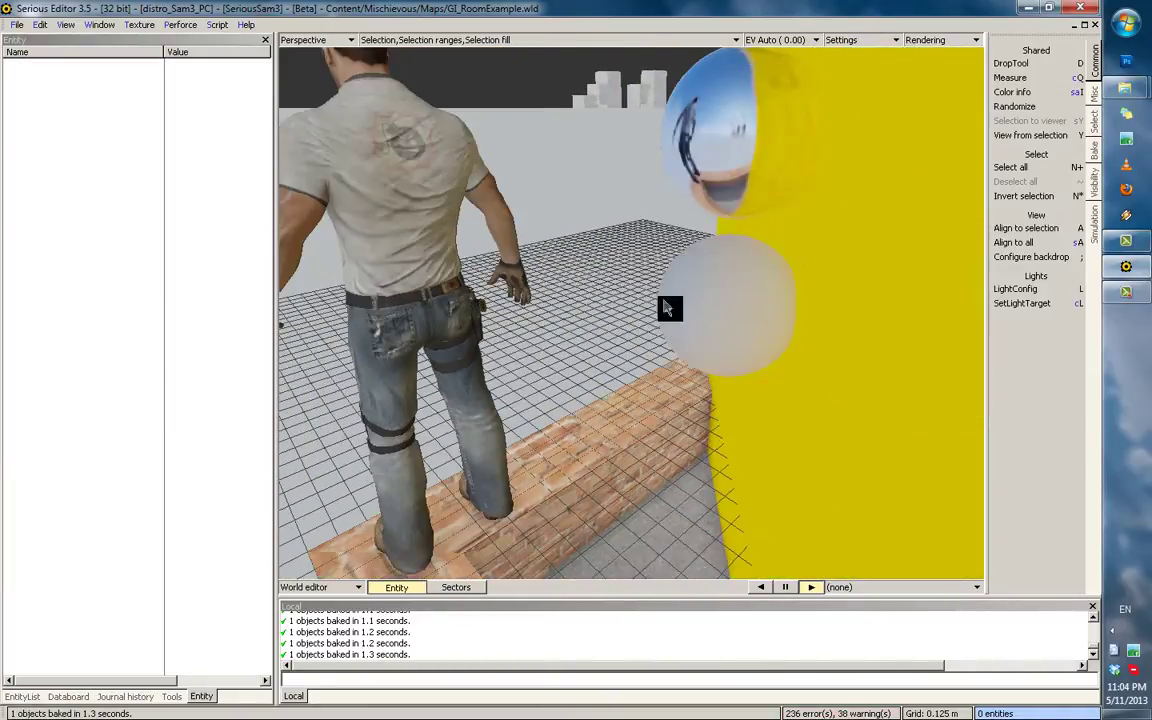
scroll(673, 377, down, 2)
Select both probe lights to inspect their overlapping ranges, and clear the selection.
click(600, 313)
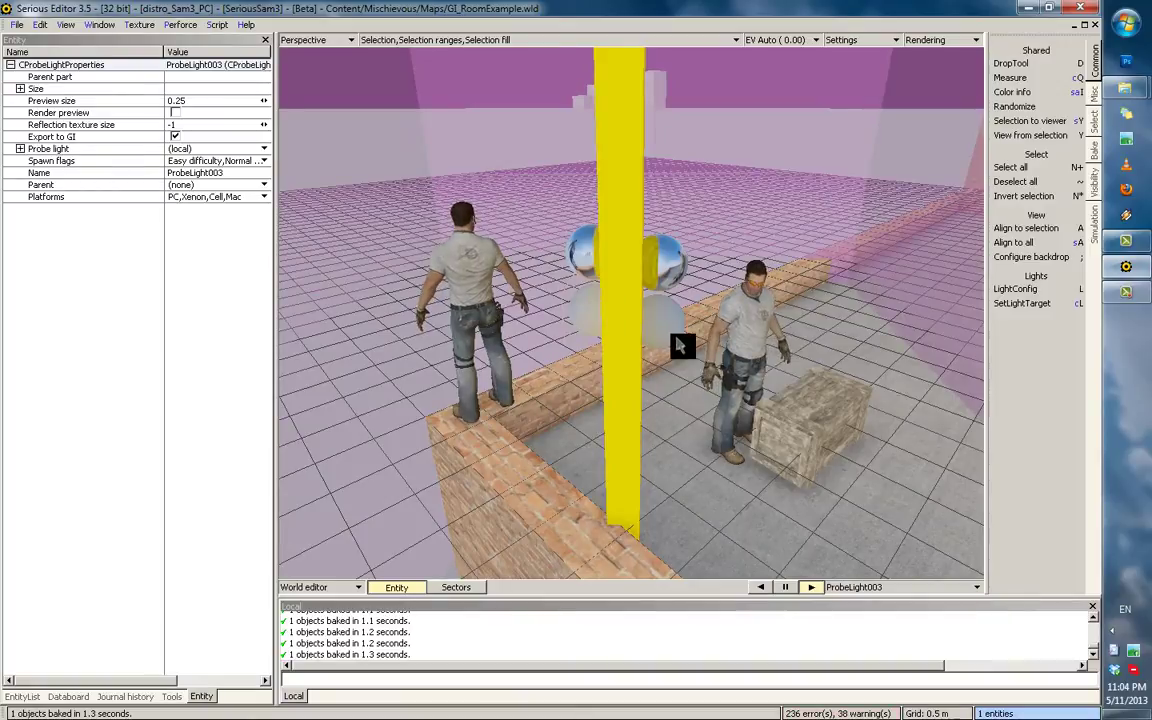
shift+click(677, 337)
scroll(679, 284, down, 4)
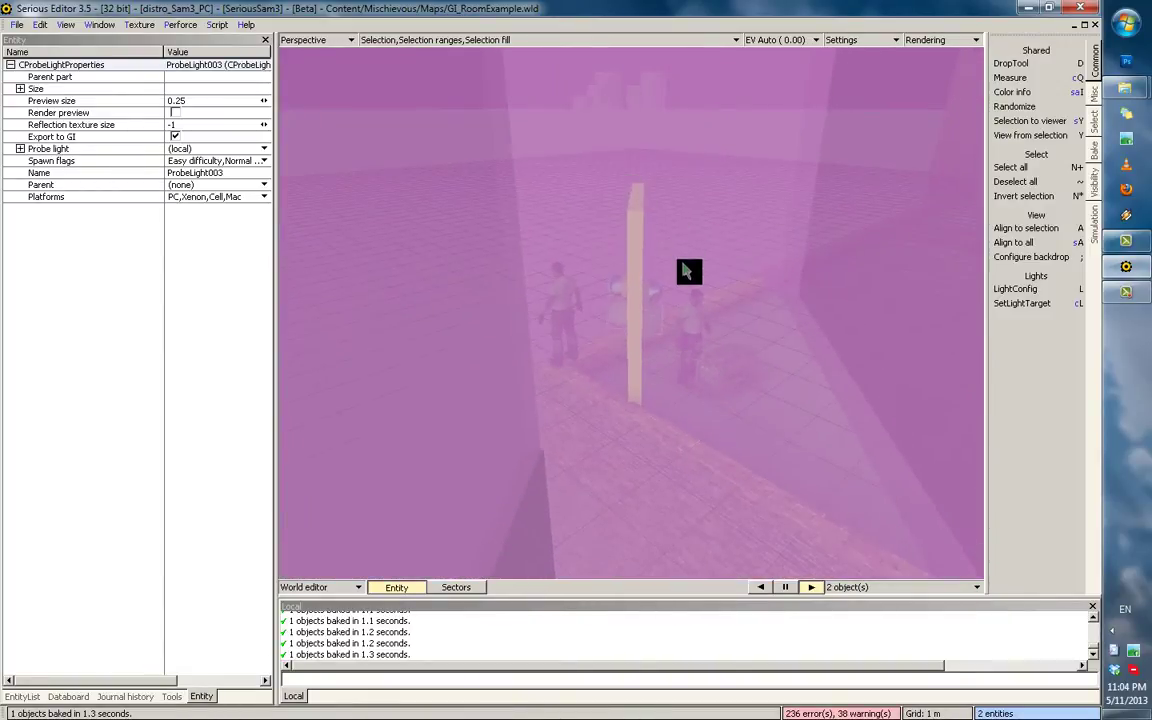
scroll(691, 340, up, 4)
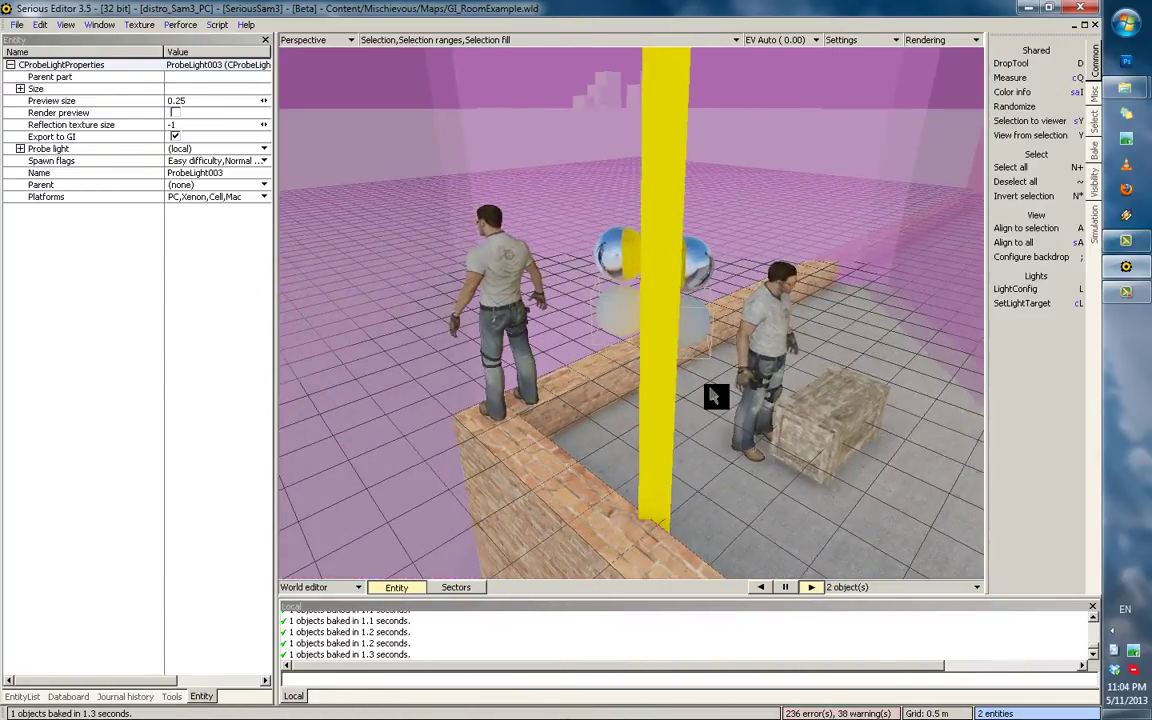
key(grave)
middle_drag(751, 359, 718, 307)
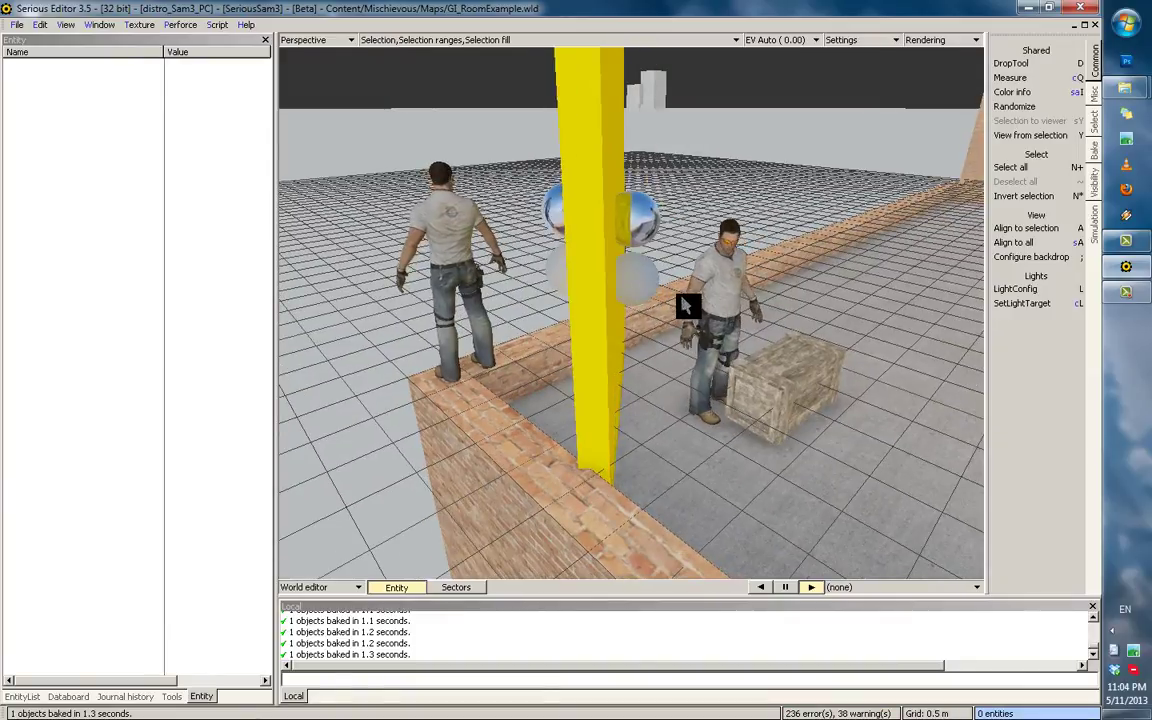
Inspect the probe light beside the second character, the character itself and the crate by selecting each in turn.
click(641, 292)
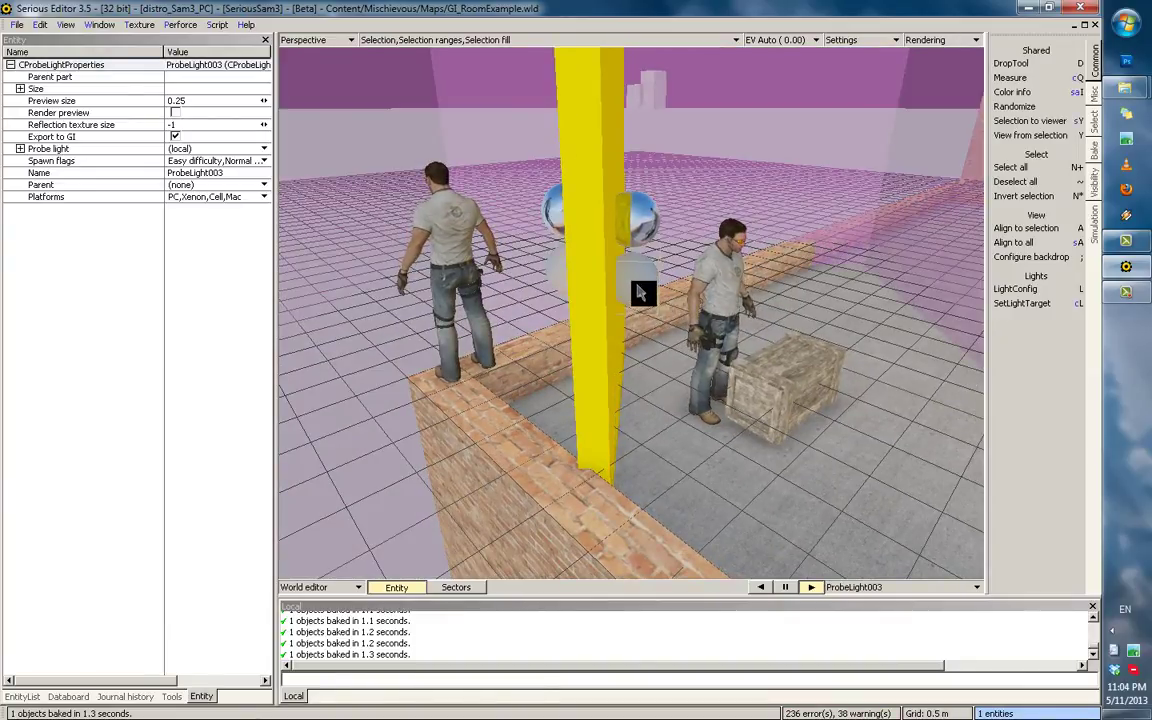
middle_drag(640, 290, 640, 317)
click(640, 317)
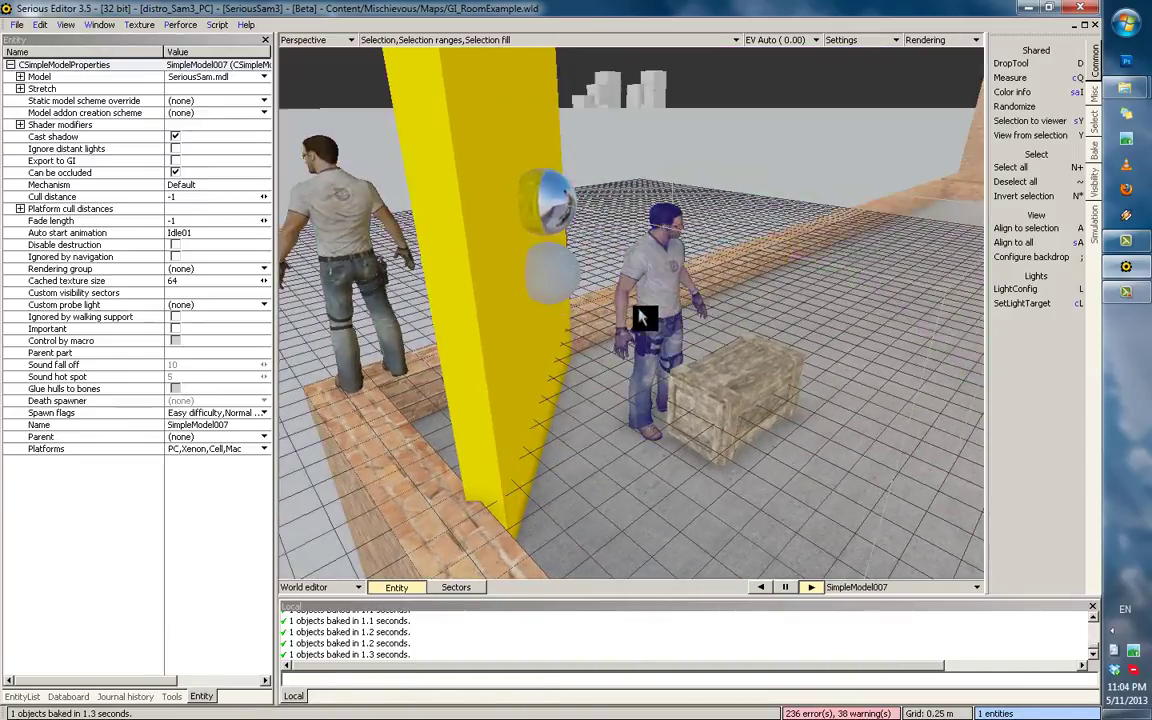
key(grave)
scroll(630, 300, down, 2)
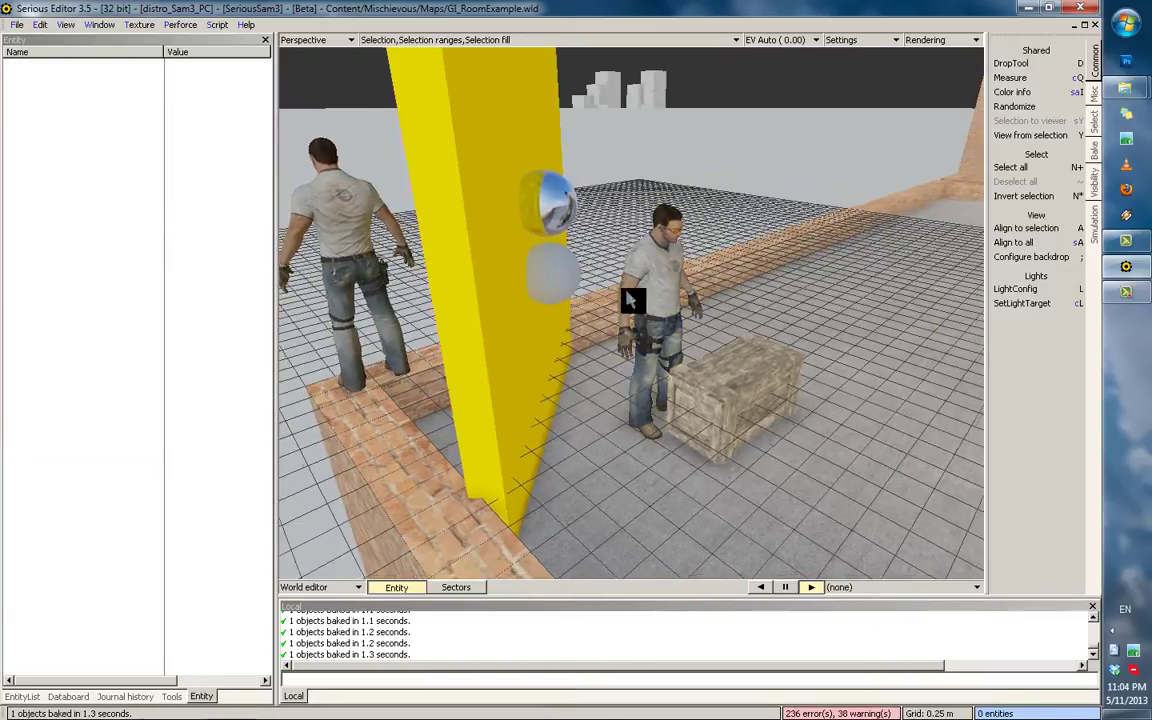
click(700, 403)
scroll(679, 283, down, 3)
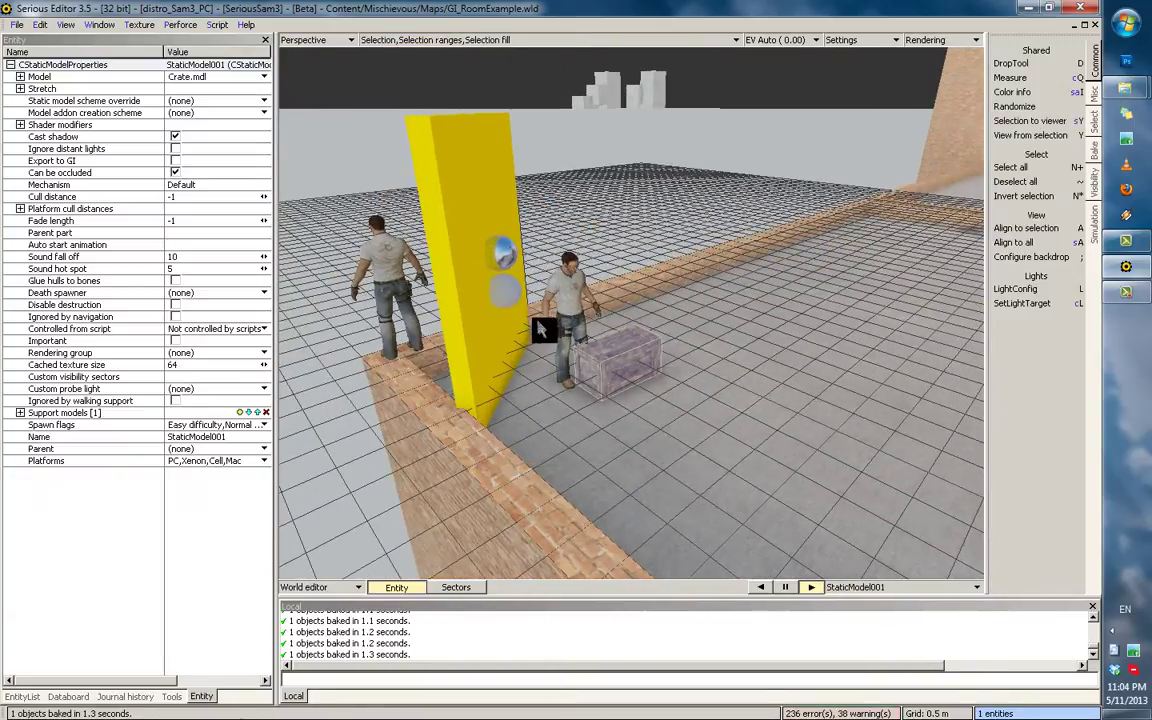
click(573, 306)
scroll(640, 300, up, 3)
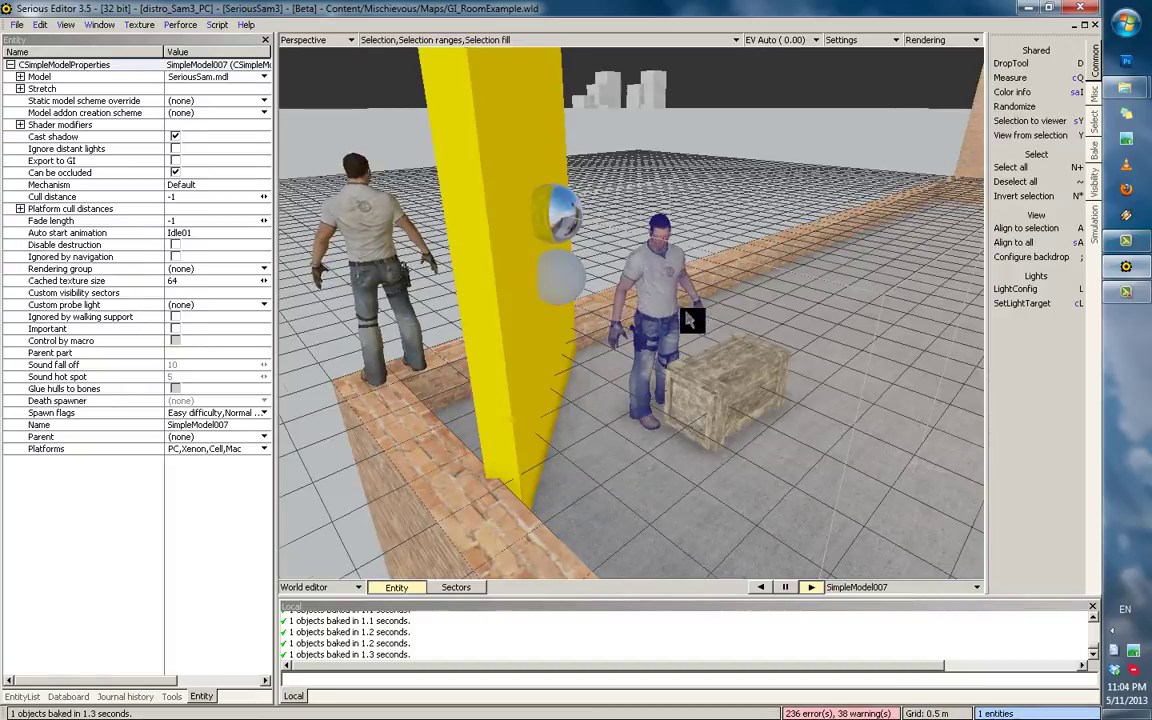
middle_drag(687, 314, 759, 322)
Compare the probe light's range with the second character by selecting the probe and the character alternately.
click(655, 316)
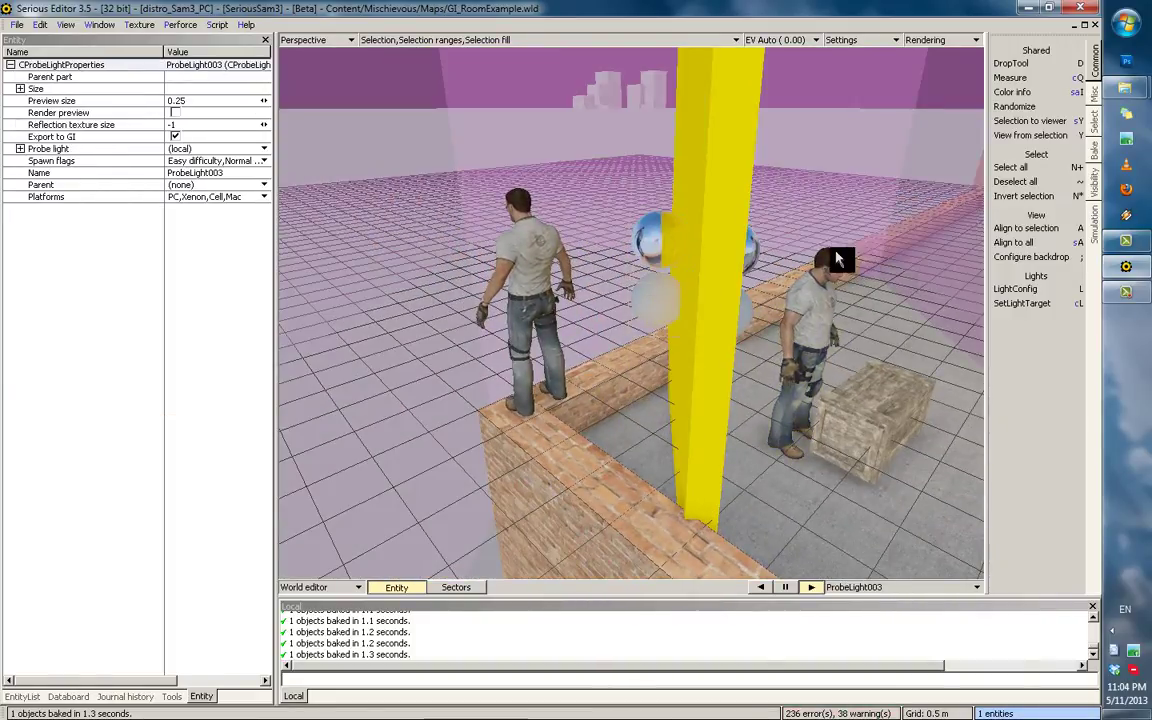
middle_drag(838, 259, 738, 290)
scroll(738, 383, up, 3)
click(718, 352)
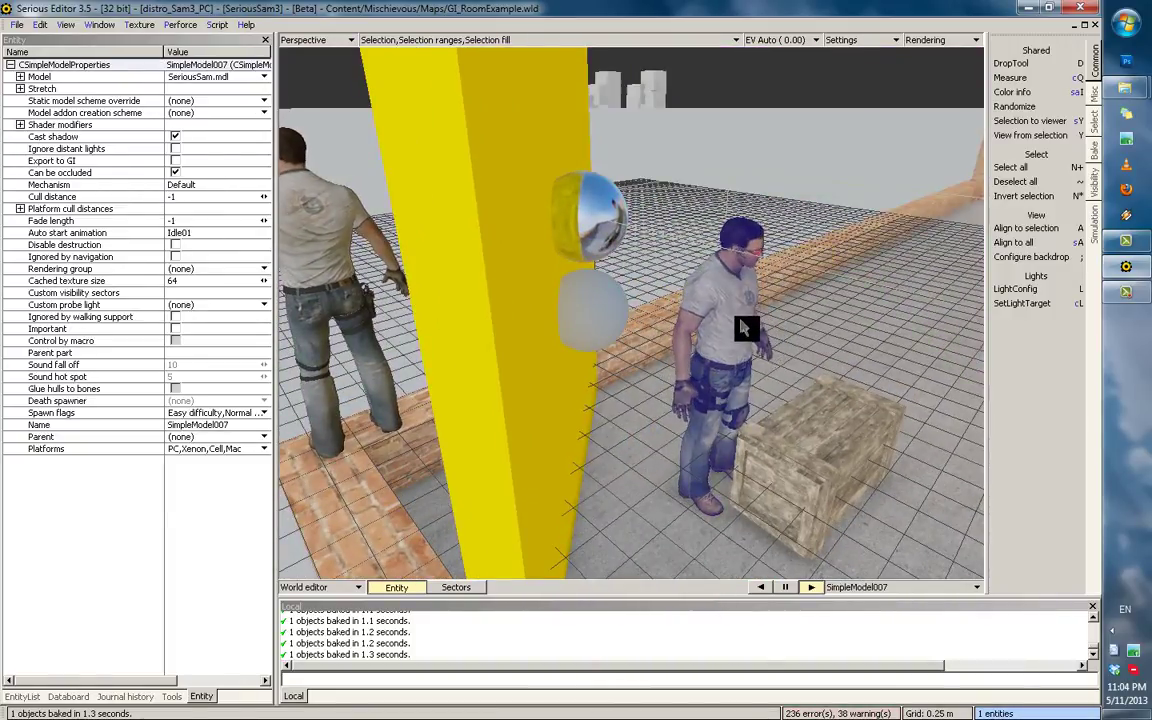
scroll(709, 266, down, 1)
click(609, 322)
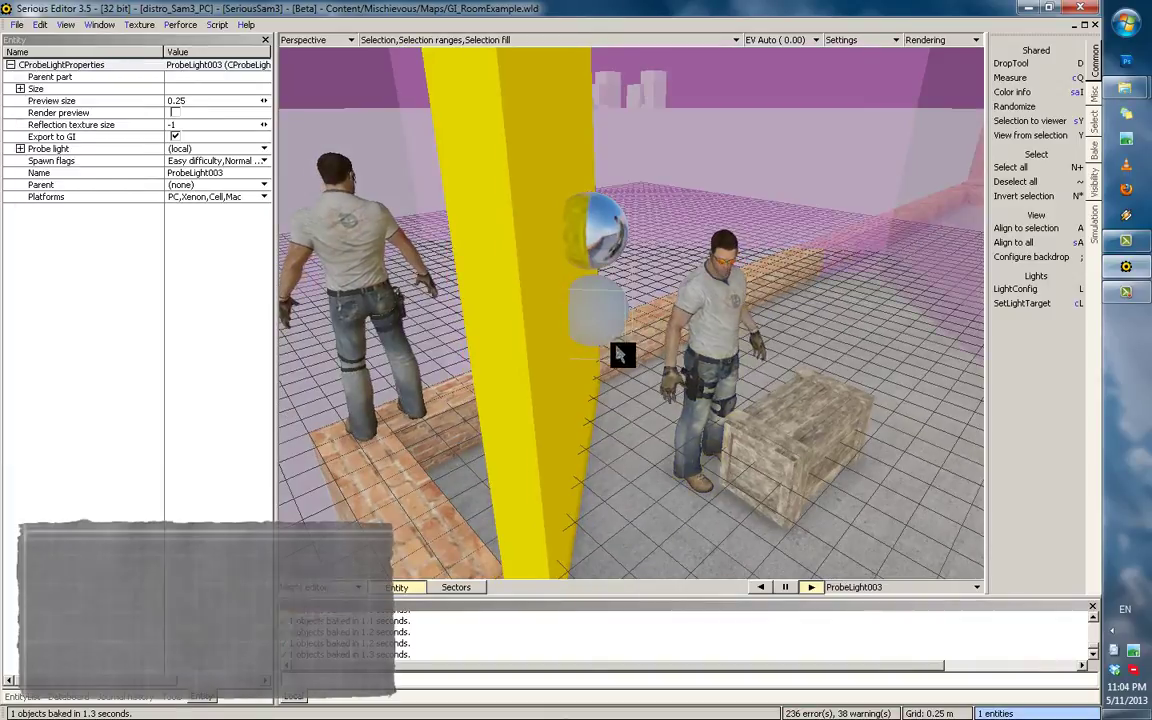
click(698, 378)
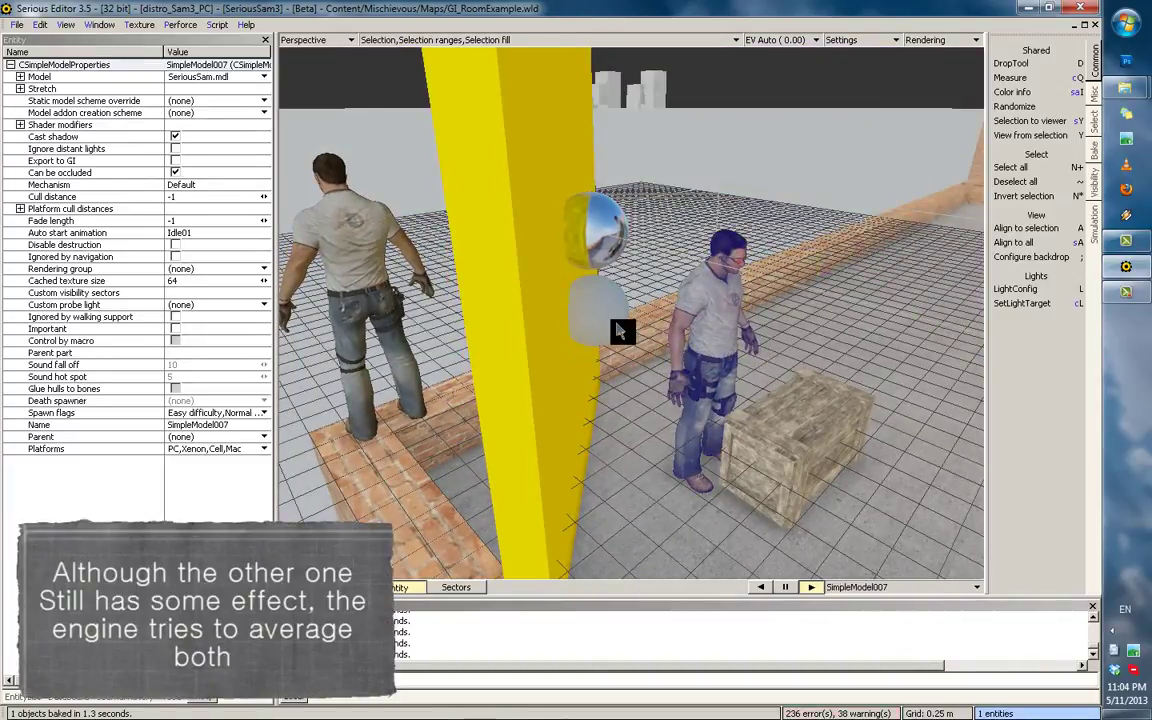
Select both probe lights to compare their ranges, then keep only the one near the second character selected.
click(618, 329)
middle_drag(656, 355, 725, 307)
shift+click(547, 318)
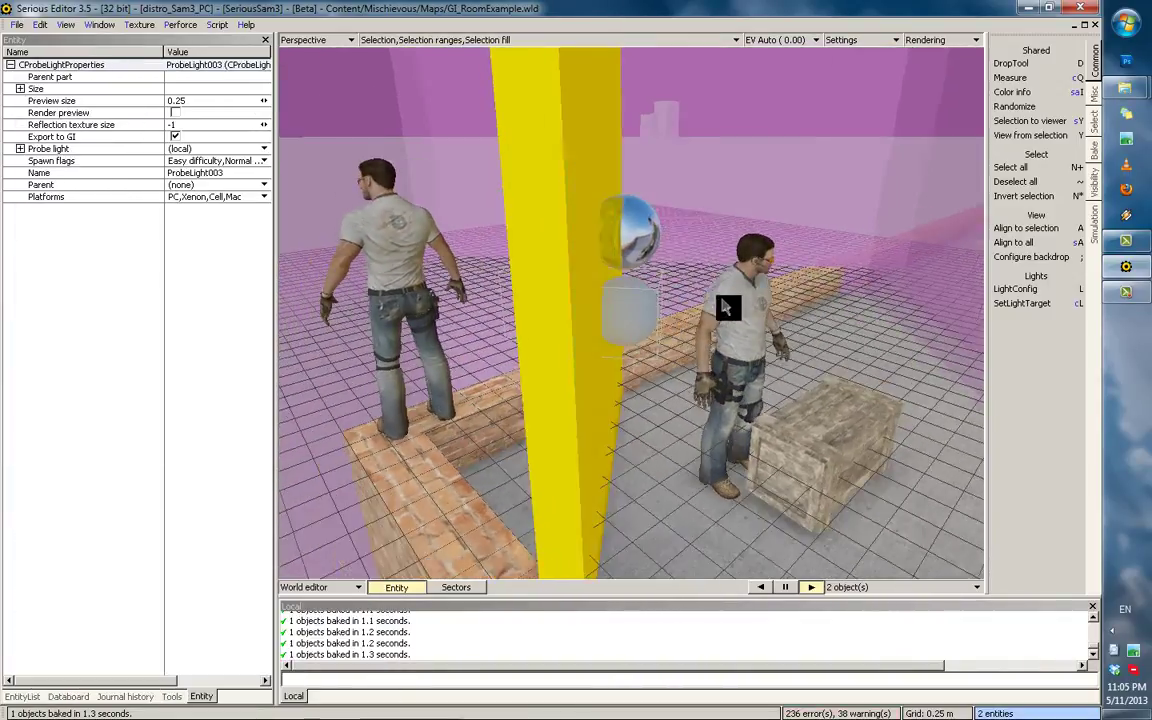
right_drag(727, 308, 737, 337)
click(648, 331)
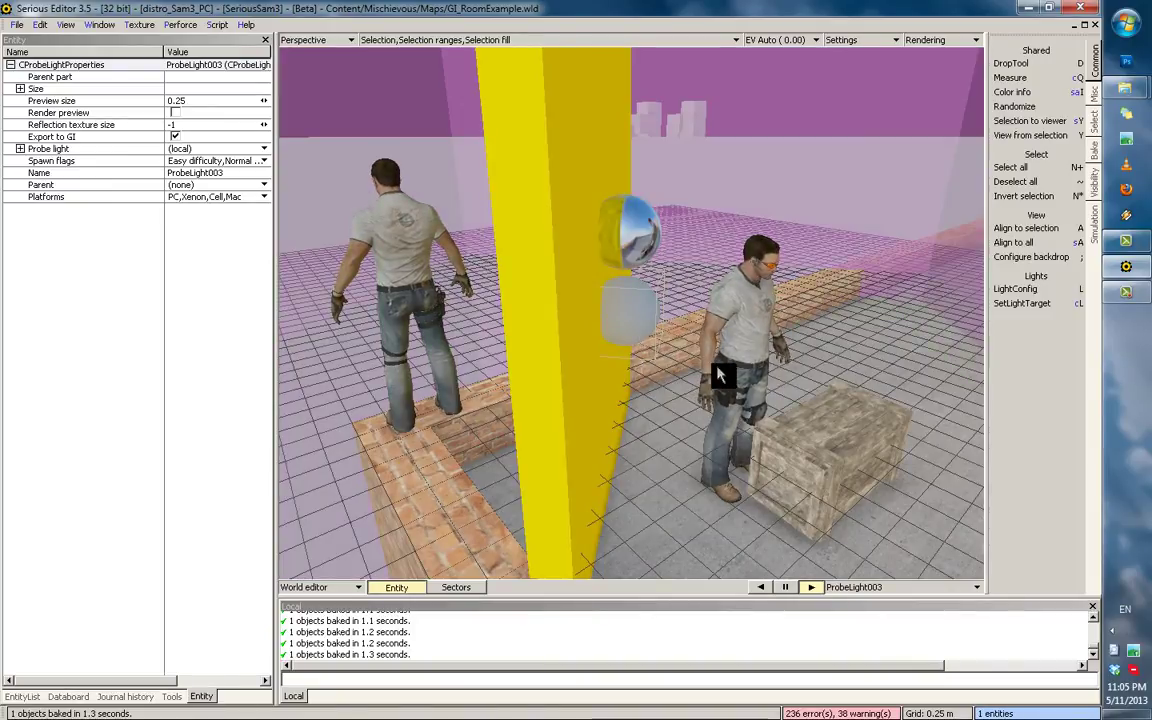
Clear the selection and examine the lighting on both characters and the probe spheres around the yellow panel from several sides.
scroll(692, 372, down, 5)
scroll(700, 316, up, 4)
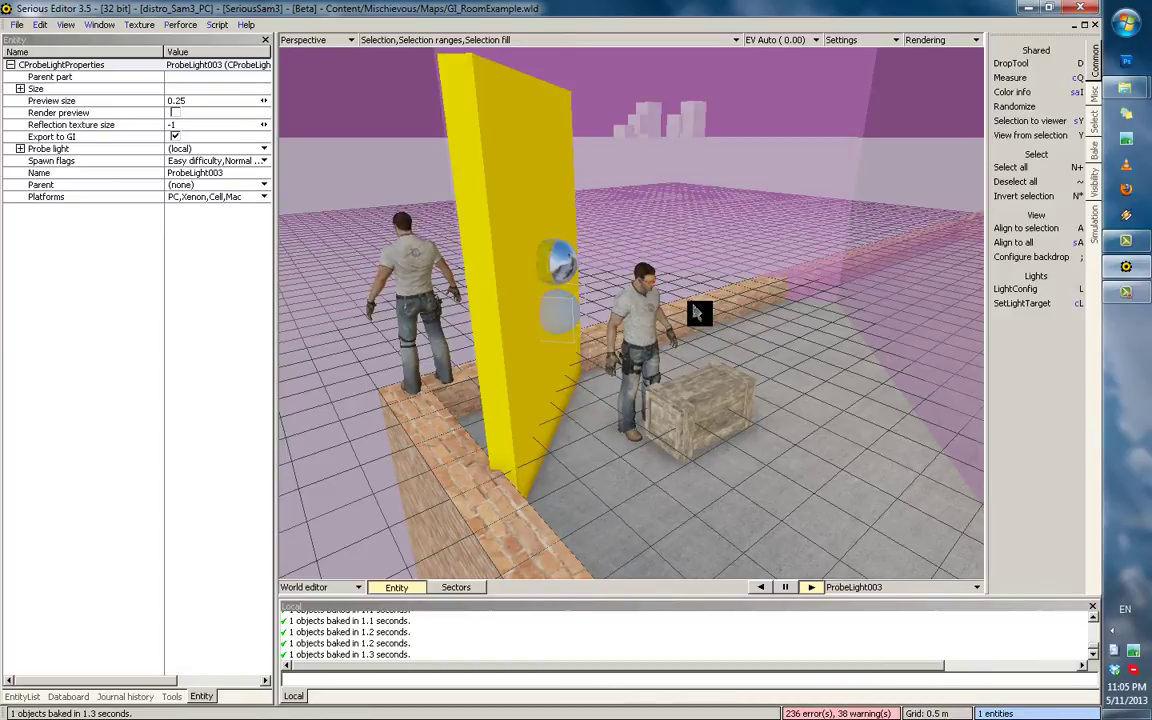
key(grave)
scroll(684, 370, up, 4)
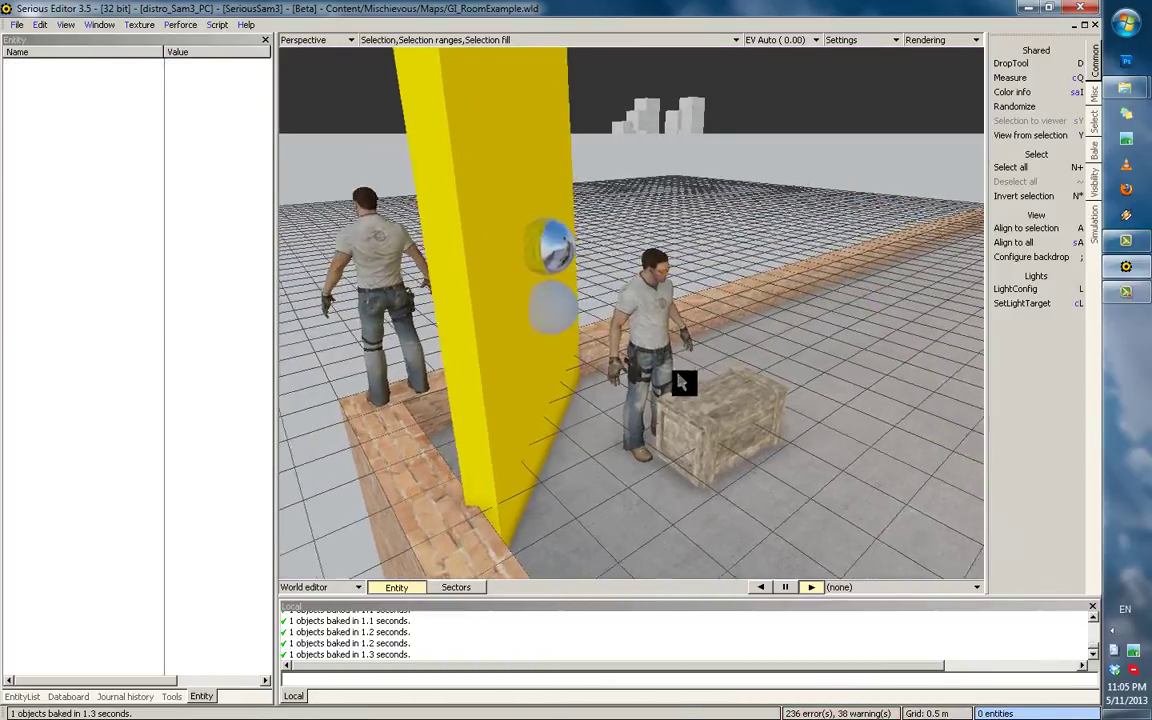
middle_drag(684, 340, 542, 337)
scroll(542, 337, down, 1)
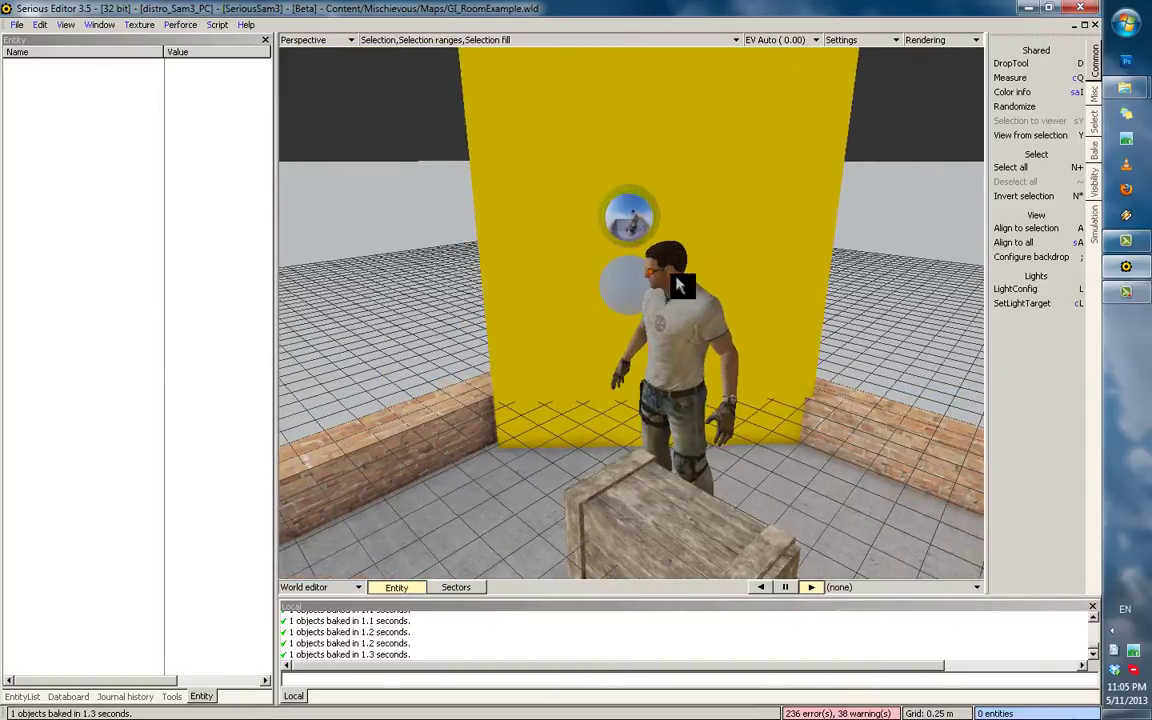
middle_drag(681, 285, 820, 296)
scroll(690, 291, down, 1)
middle_drag(690, 291, 678, 331)
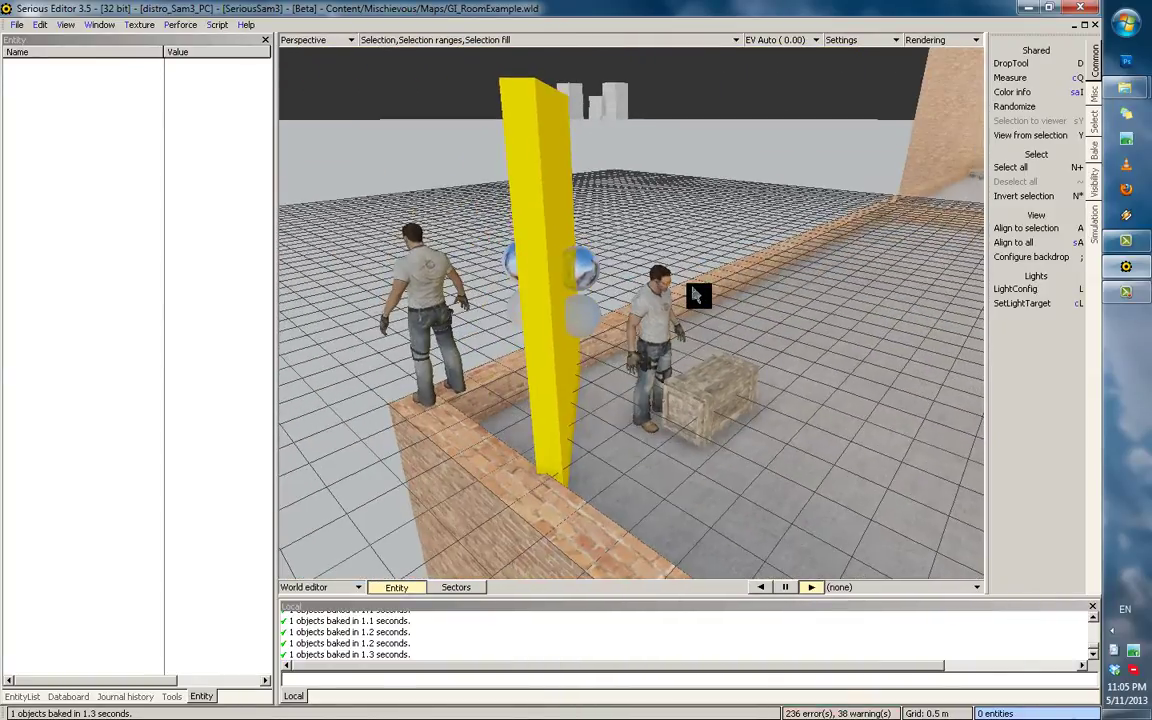
right_drag(684, 309, 690, 376)
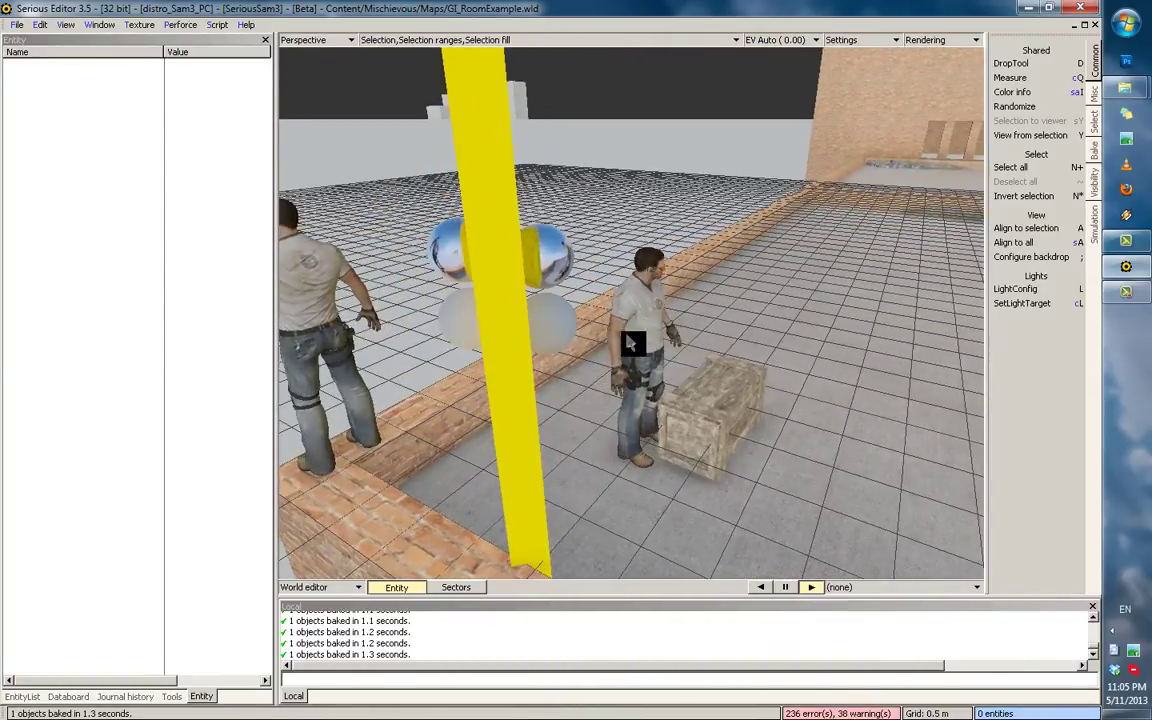
middle_drag(496, 382, 545, 318)
middle_drag(672, 292, 643, 312)
right_drag(645, 318, 681, 398)
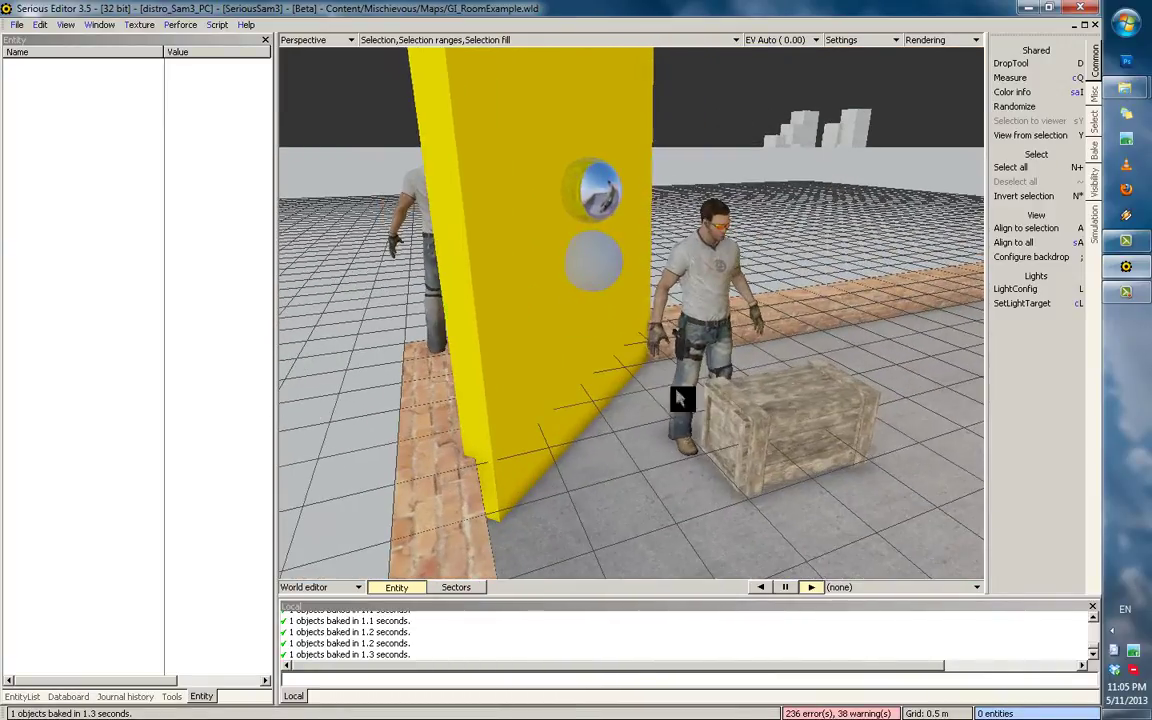
middle_drag(706, 309, 504, 309)
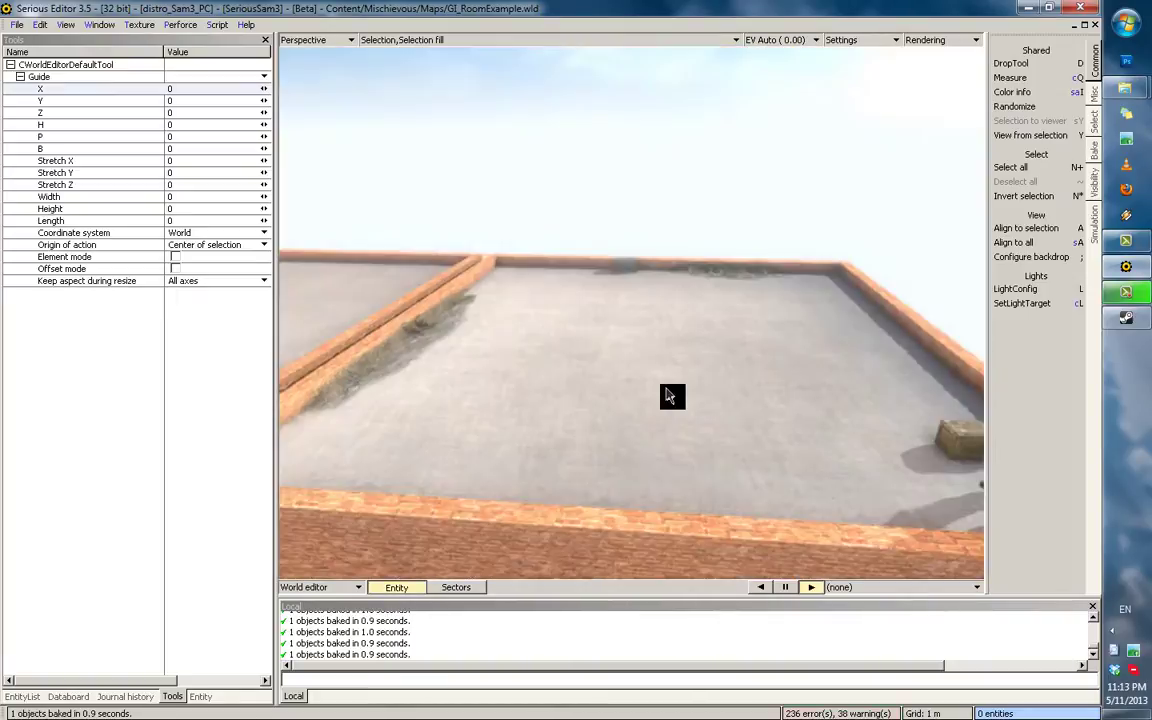
Place a probe light in the middle of the walled yard and set its H rotation to 0.
mouse_move(671, 393)
right_down()
mouse_move(818, 411)
mouse_move(661, 401)
right_up()
key(1)
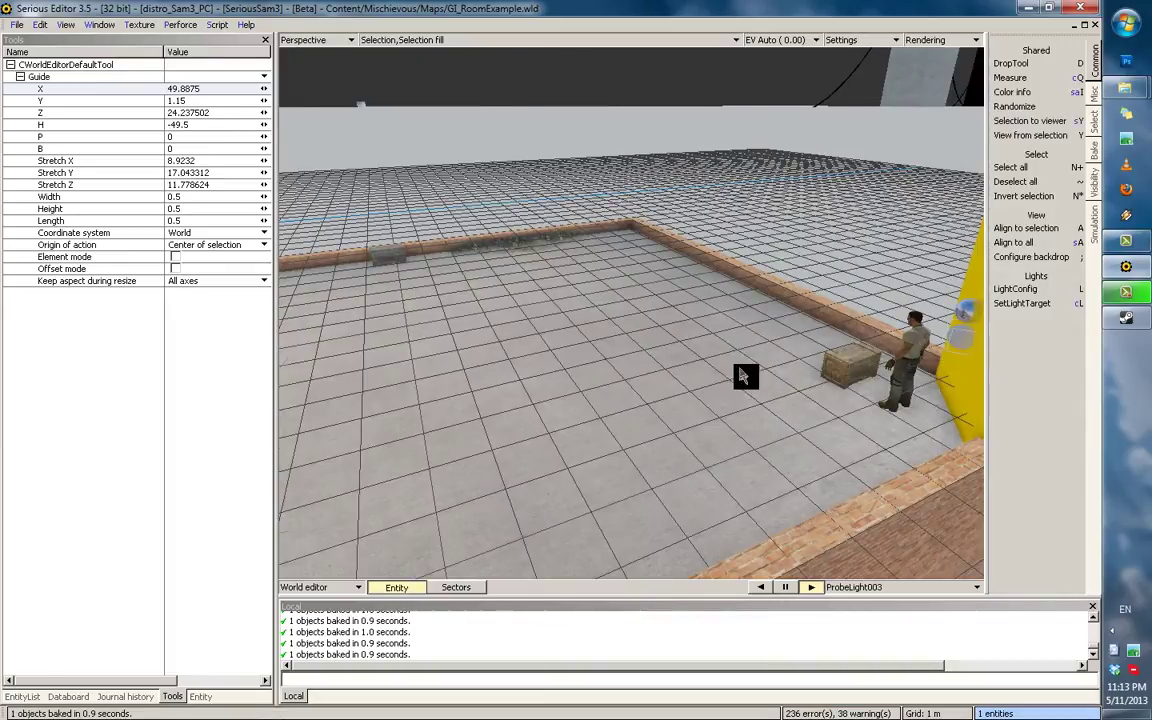
right_drag(742, 375, 682, 357)
click(203, 125)
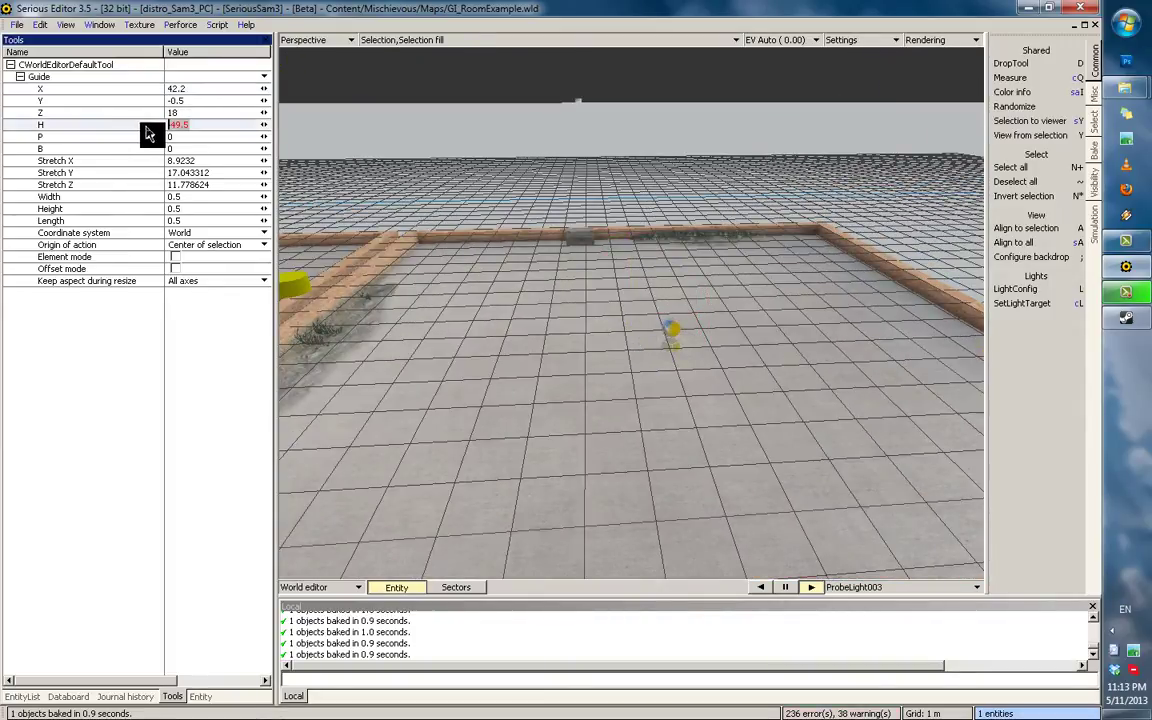
Turn on the display of selection ranges and reposition the yard's probe light to Y 0.4, Z 17.4.
click(500, 43)
click(510, 69)
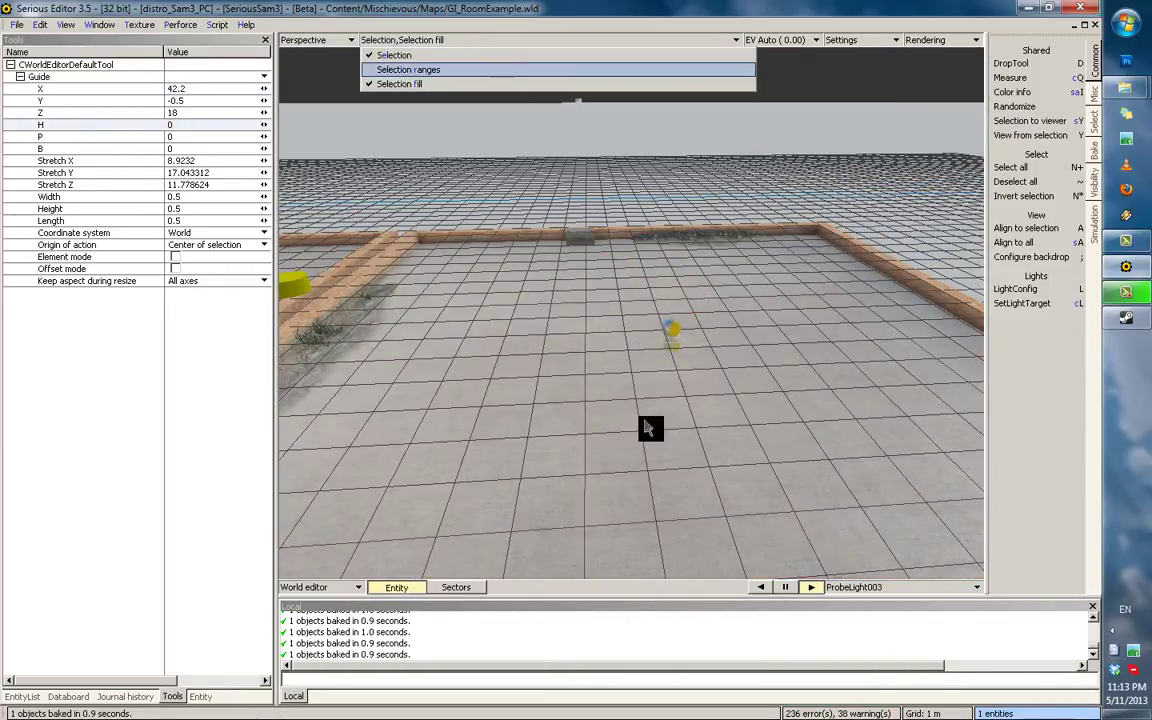
right_drag(645, 427, 560, 323)
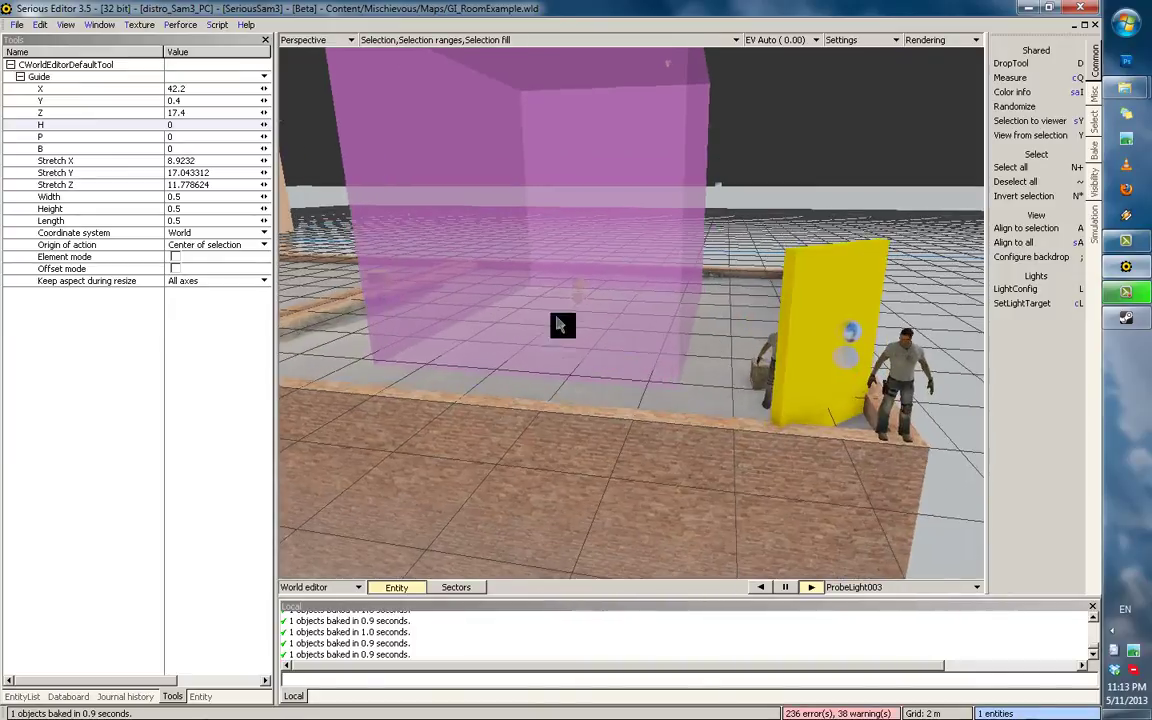
right_drag(634, 335, 625, 319)
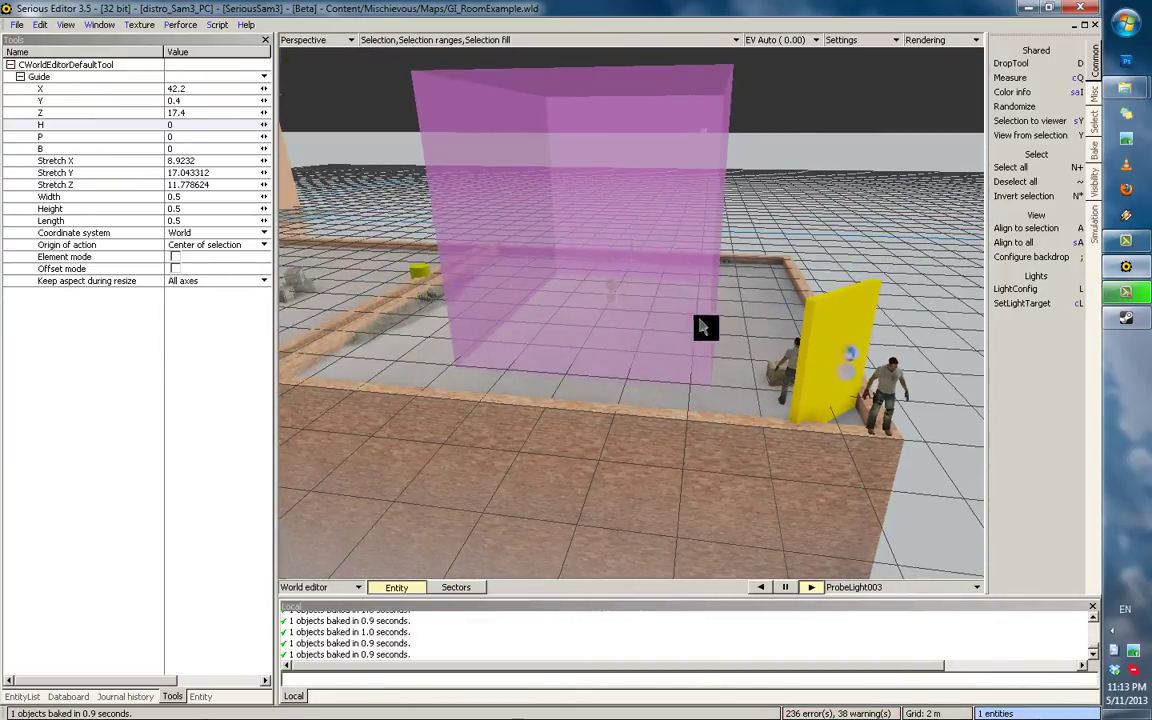
Stretch the probe light's range to about 21.4 × 20.8 × 22.6 over the whole yard, center it at X 42, Z 16.8, and bake it.
drag(701, 322, 746, 331)
right_drag(746, 331, 679, 378)
drag(679, 378, 694, 378)
drag(597, 320, 642, 322)
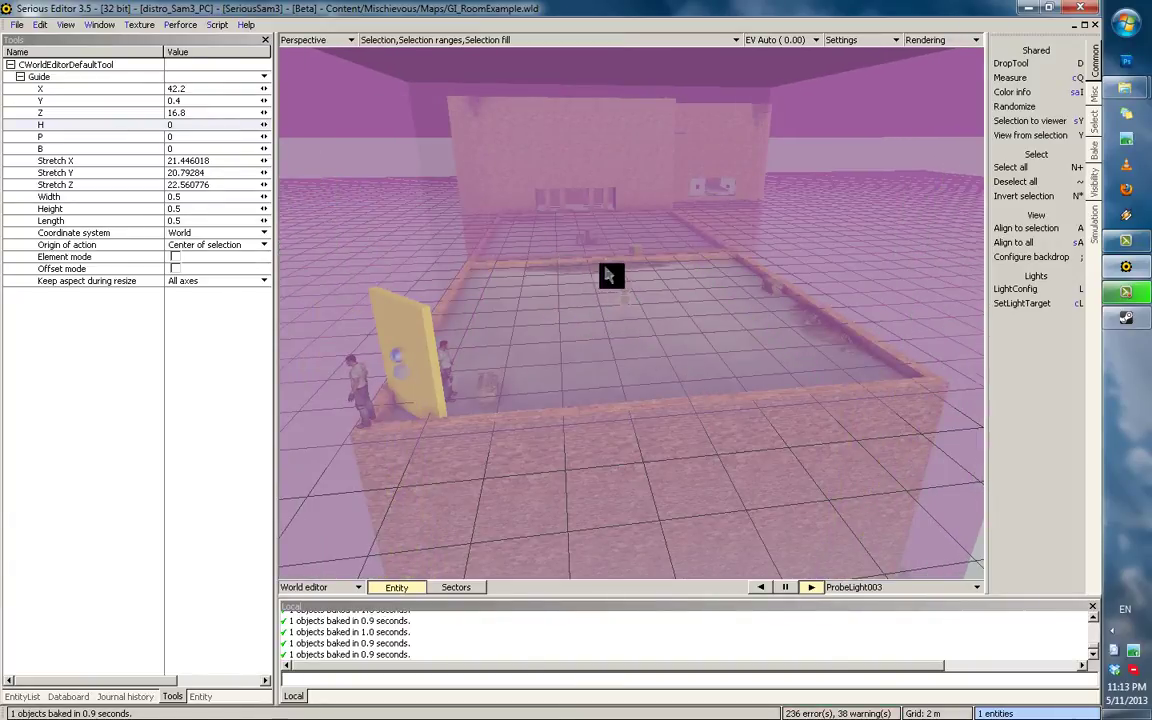
right_drag(610, 275, 736, 337)
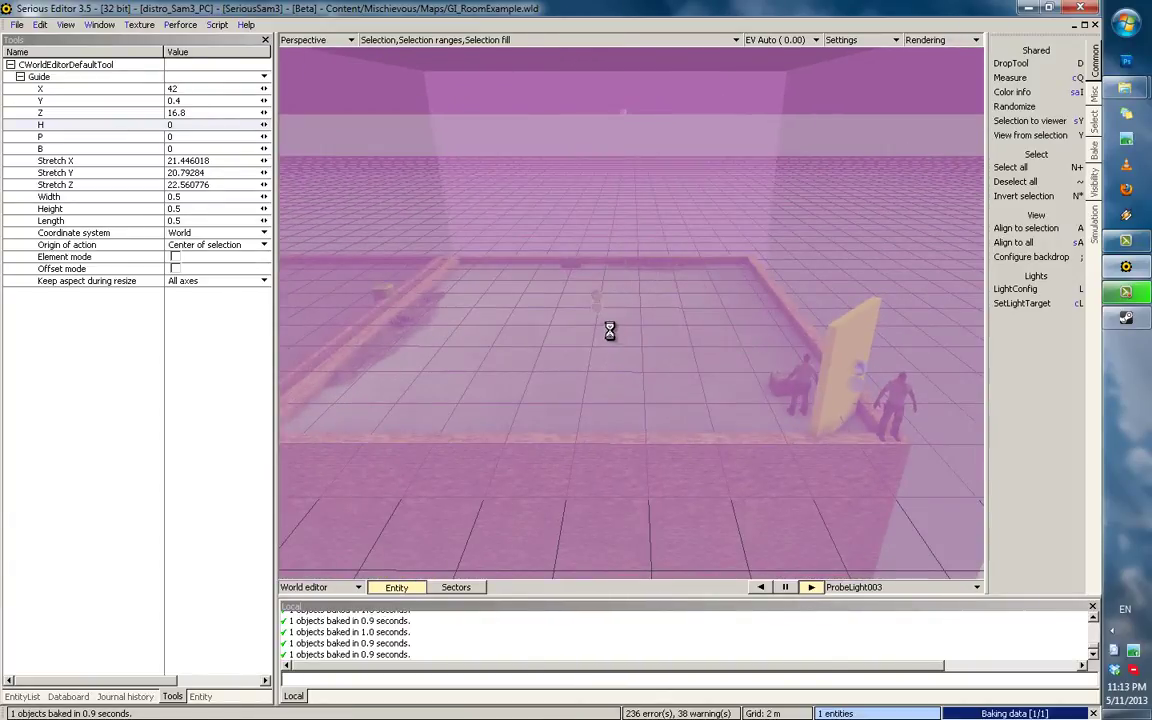
Place a probe light in the adjacent walled yard at X 21, Y -0.2, Z 15.8.
middle_drag(517, 280, 679, 278)
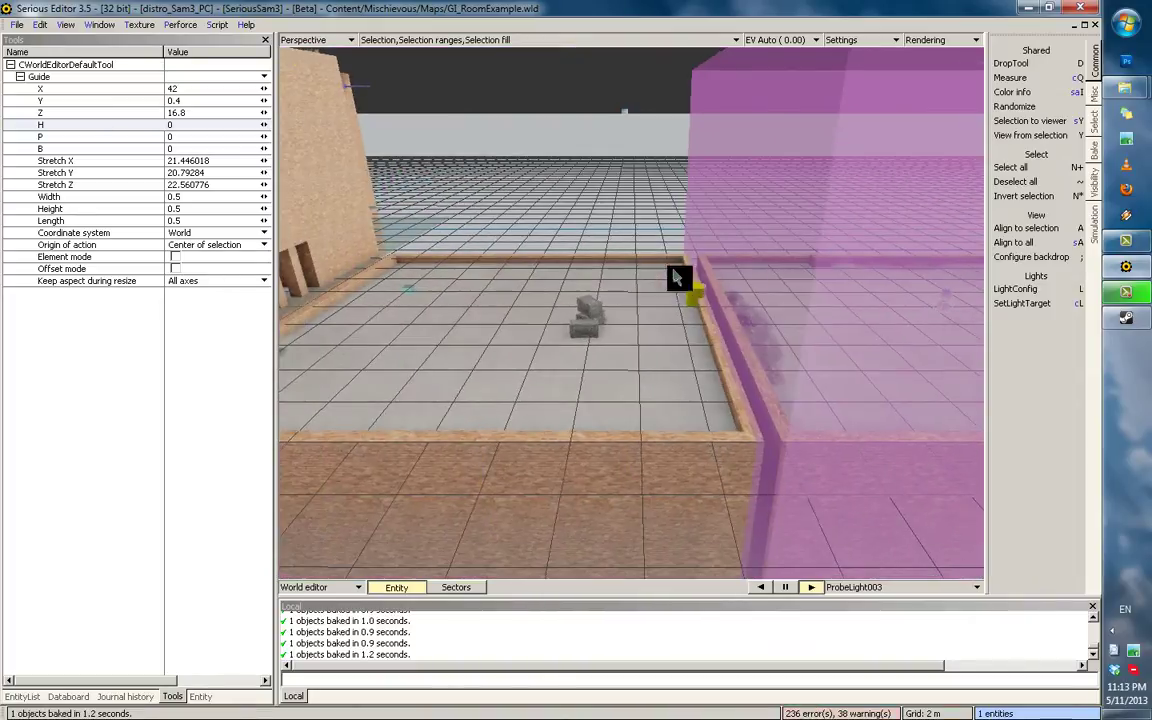
drag(679, 278, 776, 345)
middle_drag(585, 340, 711, 428)
right_drag(711, 428, 597, 398)
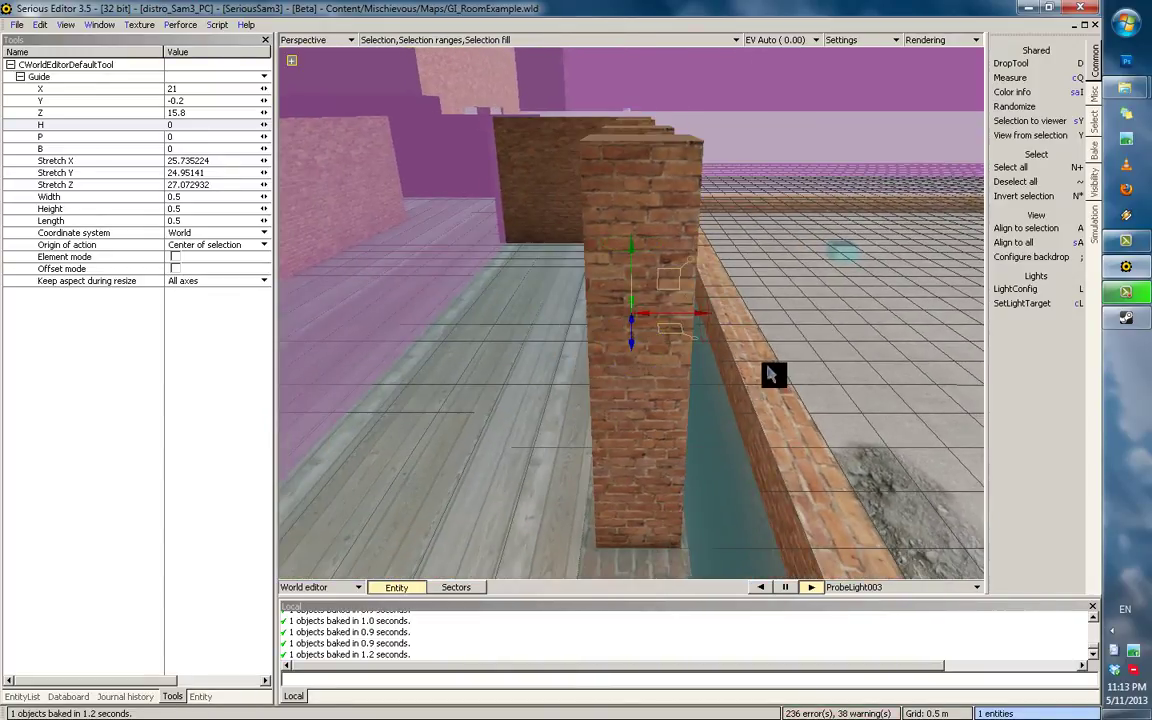
Fit the adjacent yard's probe range to about 22.2 × 21.6 × 23.4 with the probe at X 21.05, and bake it.
right_drag(771, 374, 611, 289)
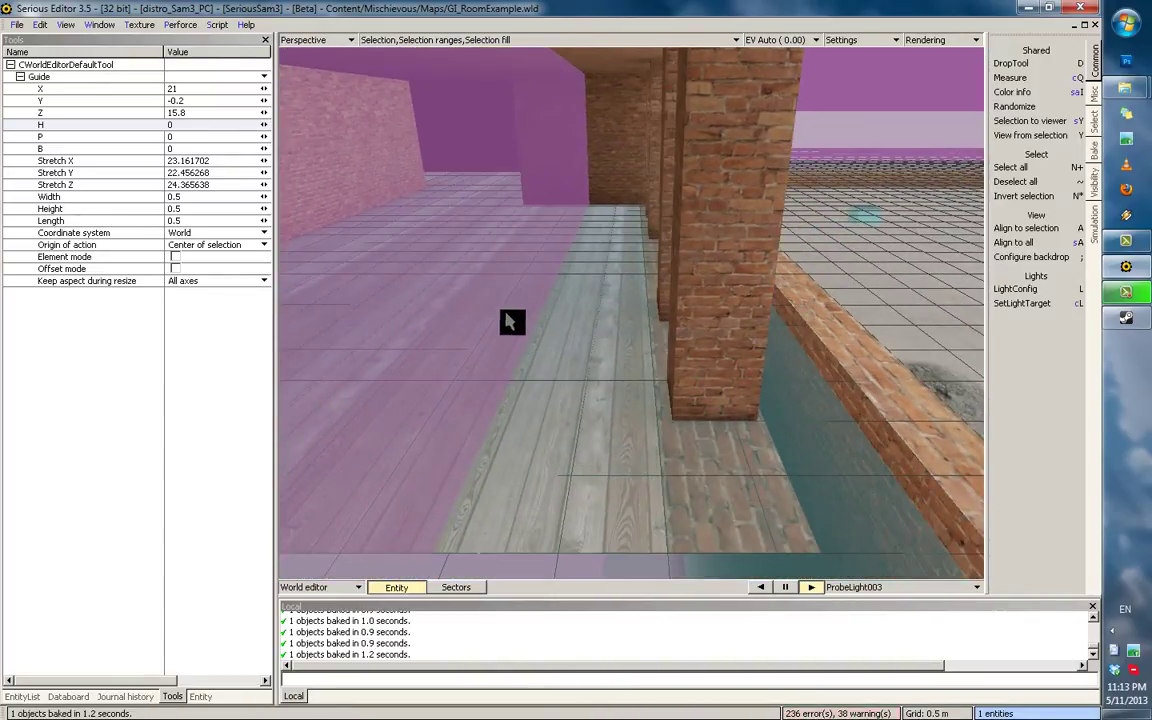
right_drag(510, 320, 522, 260)
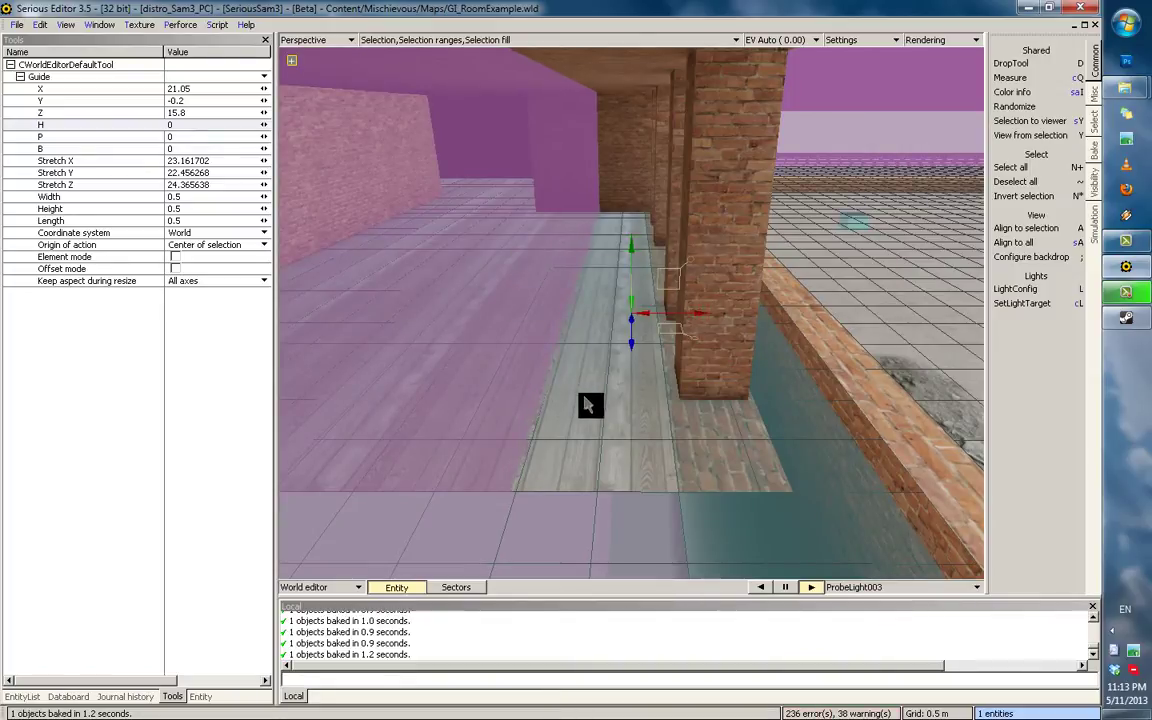
click(585, 399)
click(588, 401)
right_drag(641, 373, 592, 396)
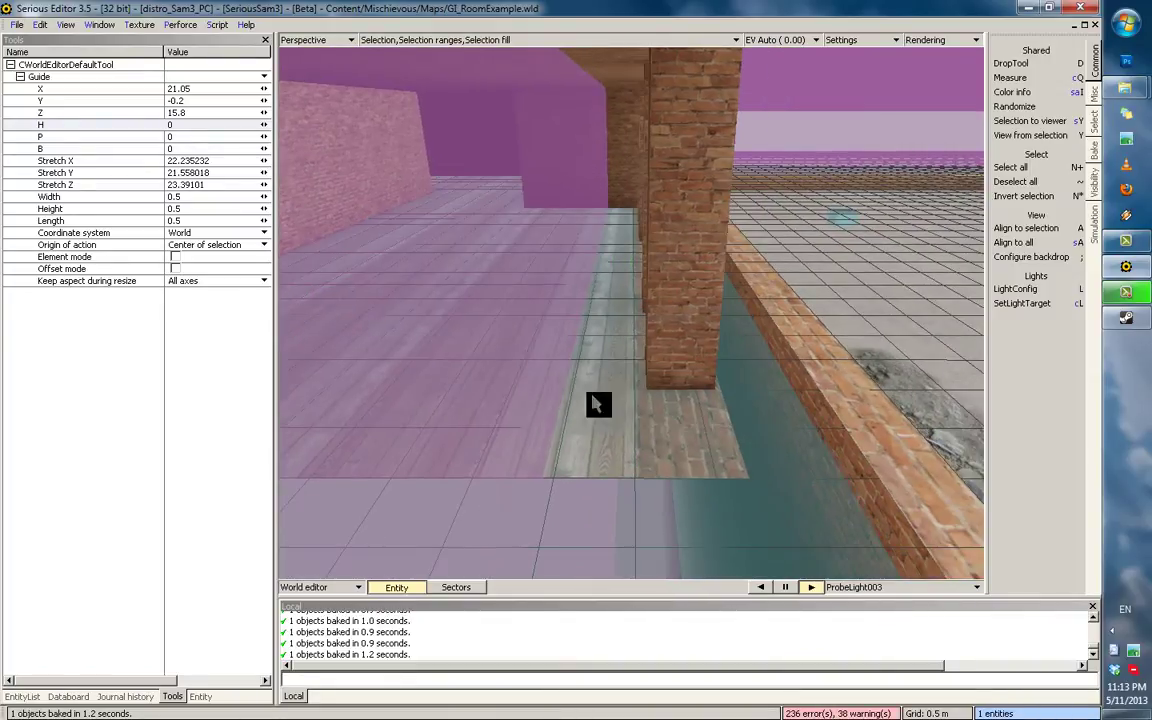
middle_drag(852, 283, 723, 270)
Place a probe light over the wooden floor at X 7.7, Y 0.6, Z 17.3 and reduce its range to about 7.1 × 6.9 × 7.5.
middle_drag(980, 302, 644, 263)
right_drag(648, 270, 575, 294)
click(575, 294)
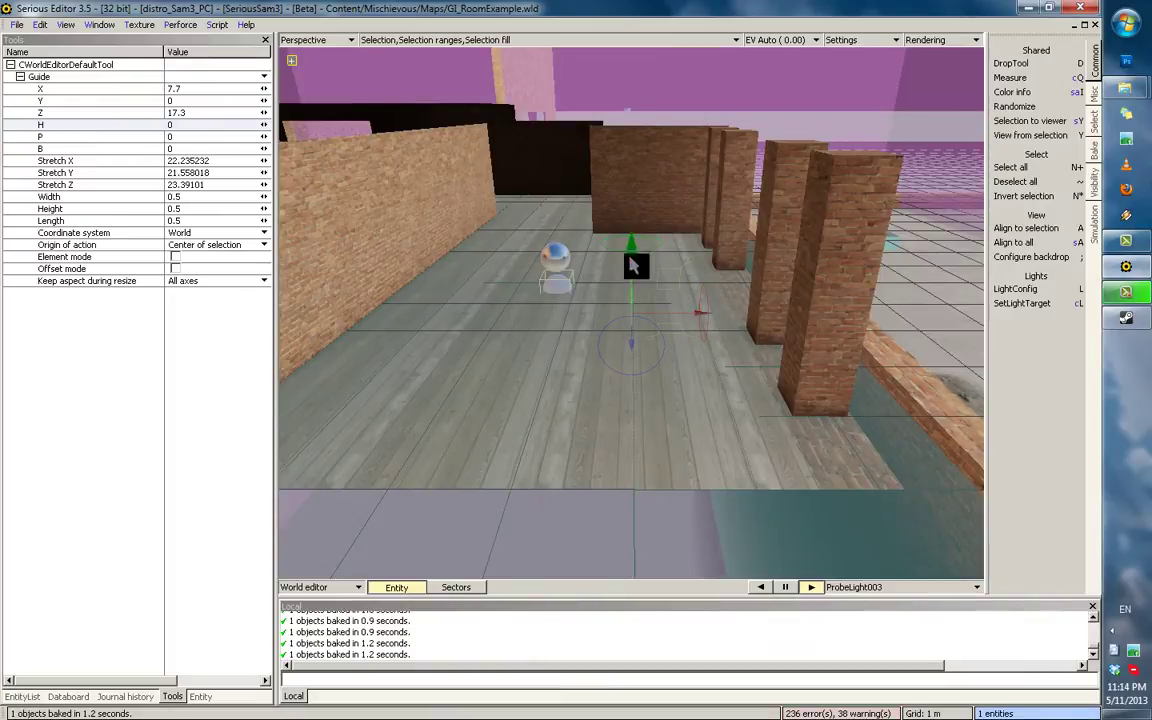
drag(766, 428, 747, 425)
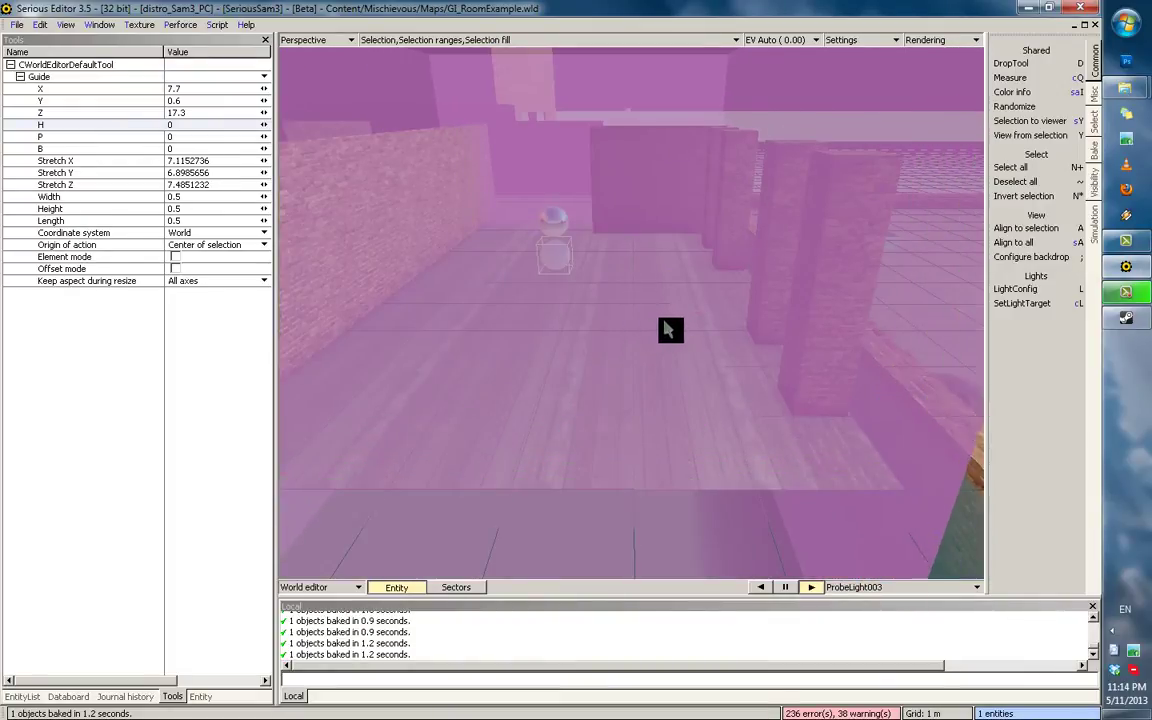
Lengthen the wooden-floor probe's range to about 11.3 in Z, shift the probe to Z 17.4, and bake it.
middle_drag(725, 326, 674, 341)
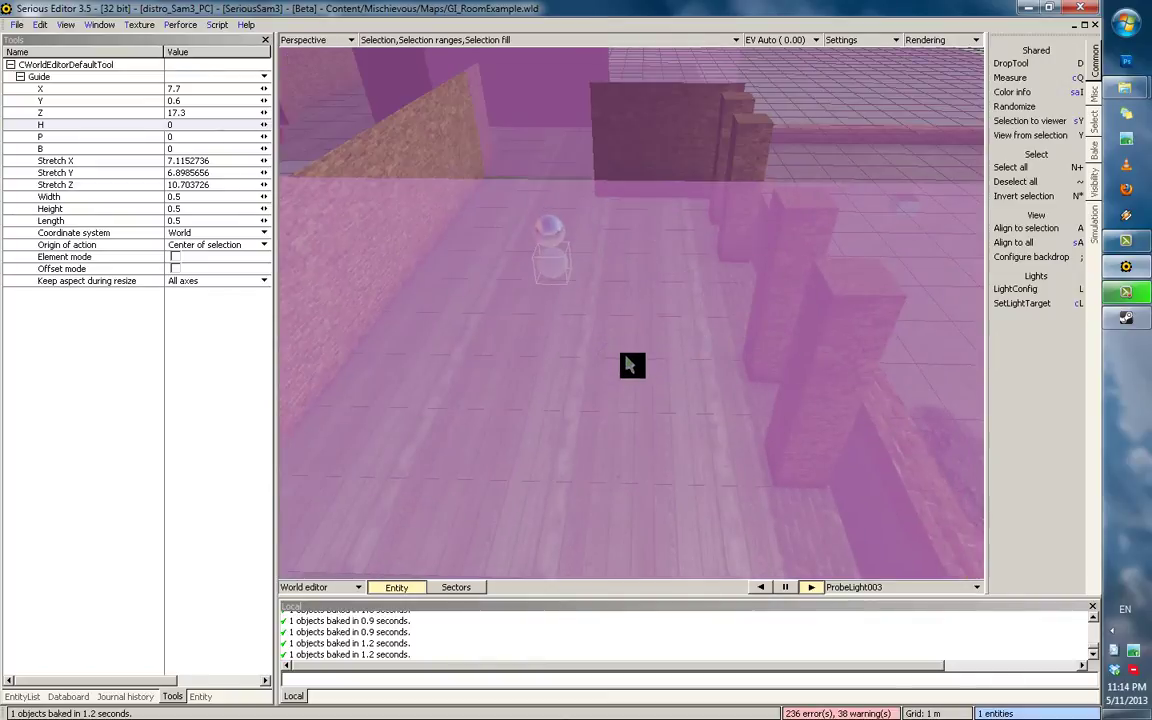
drag(631, 357, 631, 388)
middle_drag(672, 182, 518, 381)
scroll(797, 342, up, 3)
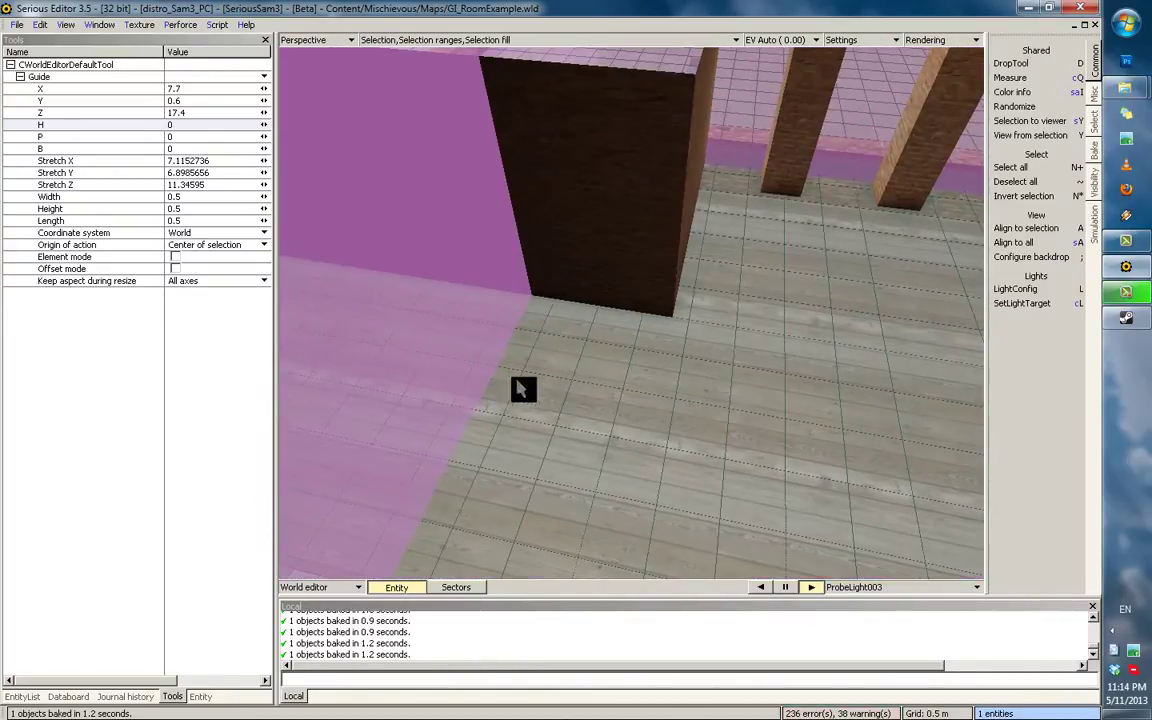
right_drag(575, 438, 655, 376)
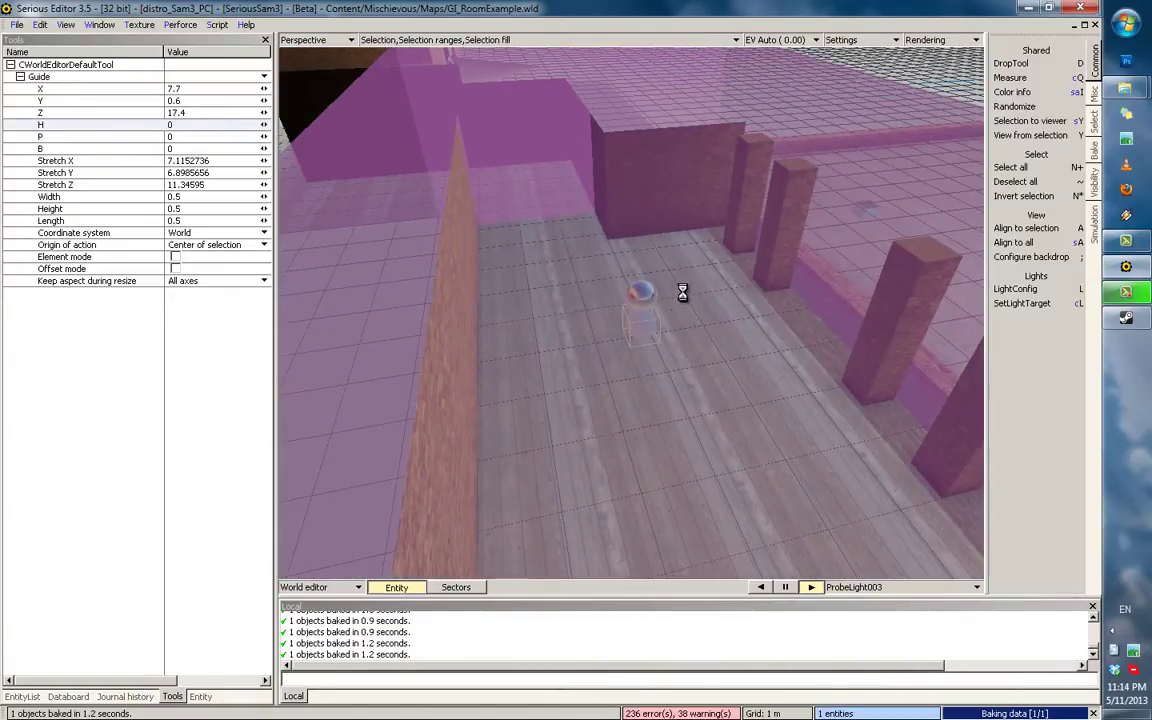
Place the character model on the low brick wall beside the wooden floor at X 12.35, Y 0, Z 16.9 in the lit view.
right_drag(768, 332, 1075, 338)
key(grave)
right_drag(822, 290, 688, 353)
key(ctrl+v)
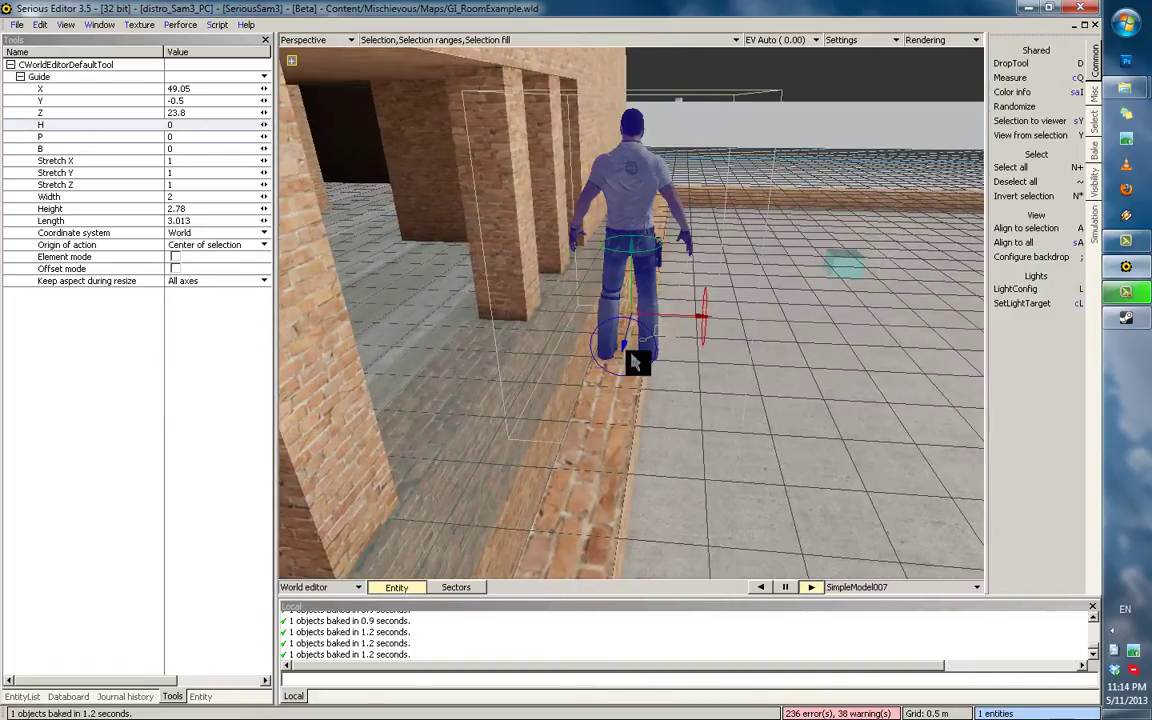
key(2)
right_drag(665, 267, 755, 428)
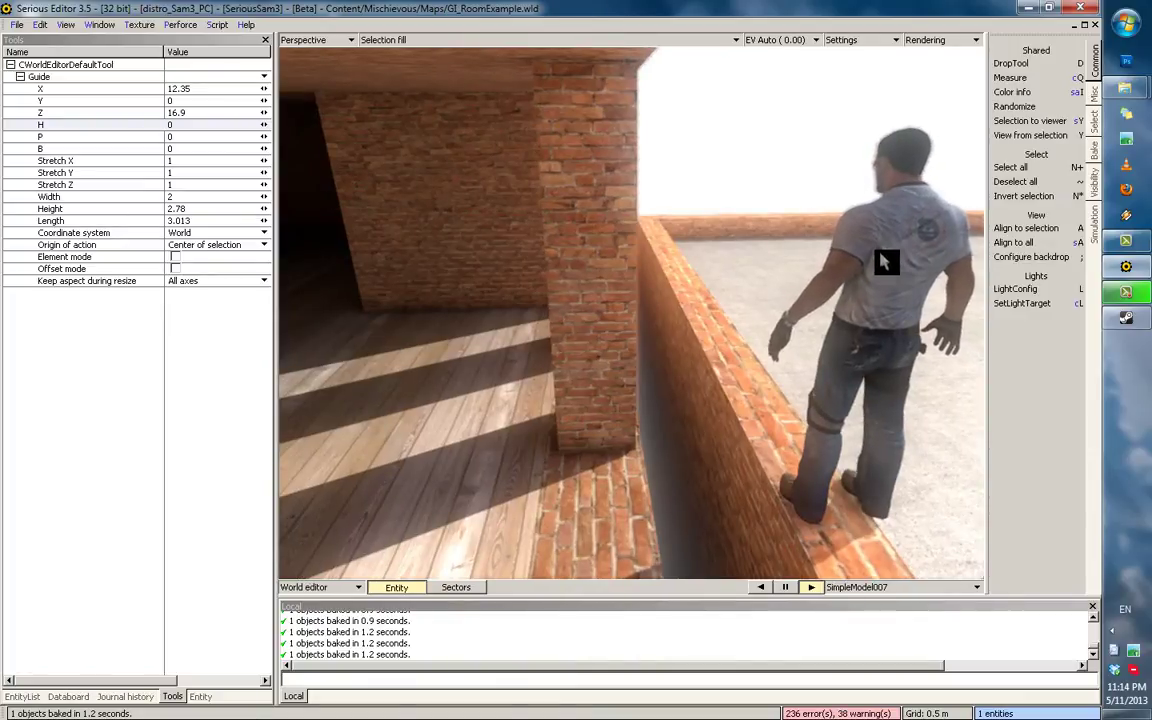
Move the character off the low wall onto the wooden floor to compare the lighting of the two probe areas.
click(674, 380)
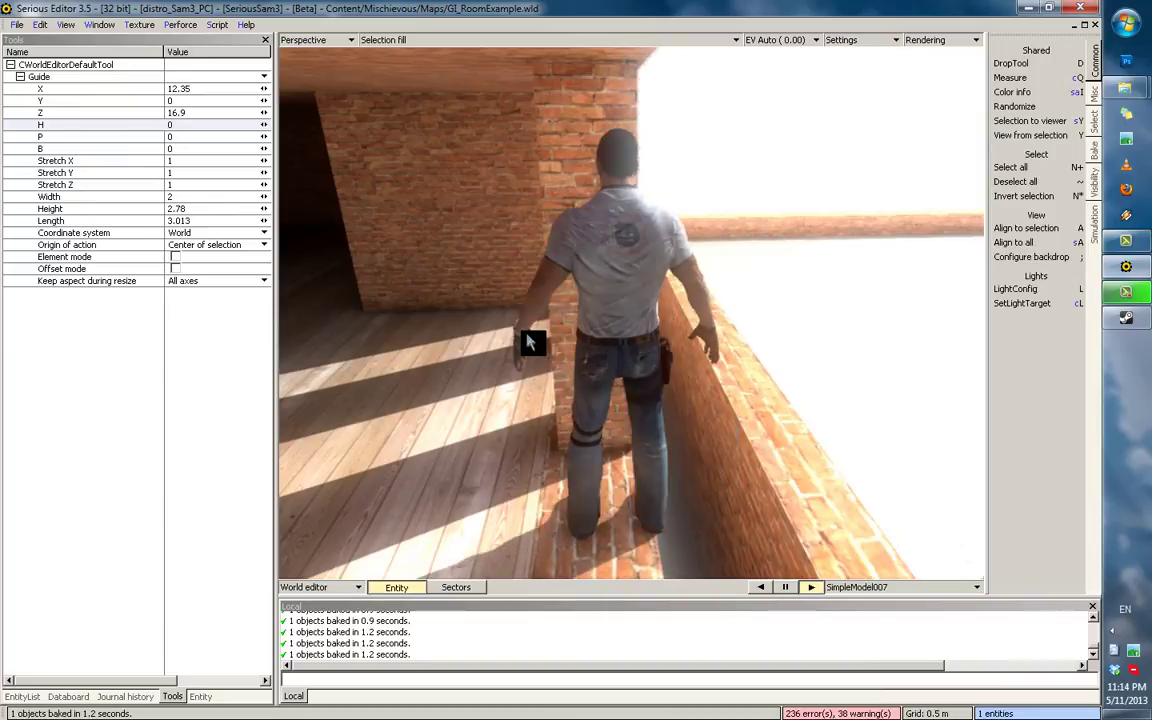
key(1)
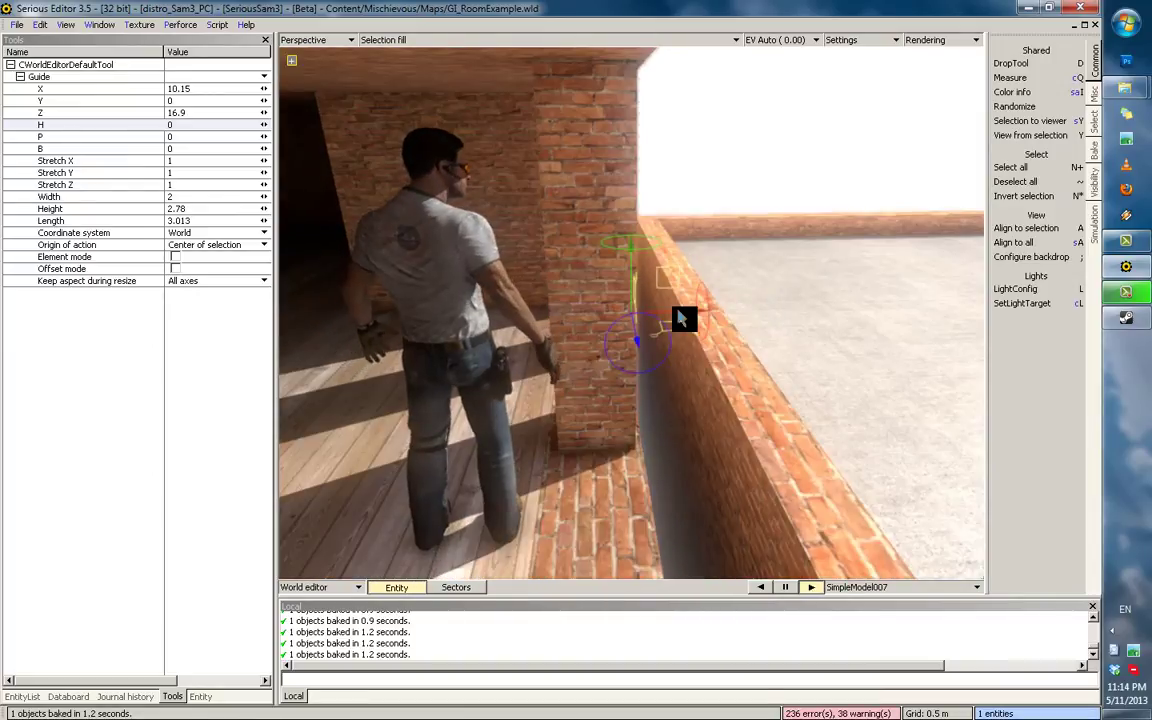
drag(712, 320, 625, 422)
middle_drag(625, 422, 586, 452)
key(d)
right_drag(586, 452, 625, 383)
Place a probe light copy in the dark corridor at X 2, Y 0.5, Z 9.5 with a range of about 12.1 × 6.9 × 5.1, and bake it.
middle_drag(625, 383, 697, 347)
key(1)
click(784, 418)
middle_drag(654, 215, 693, 268)
click(455, 41)
click(449, 69)
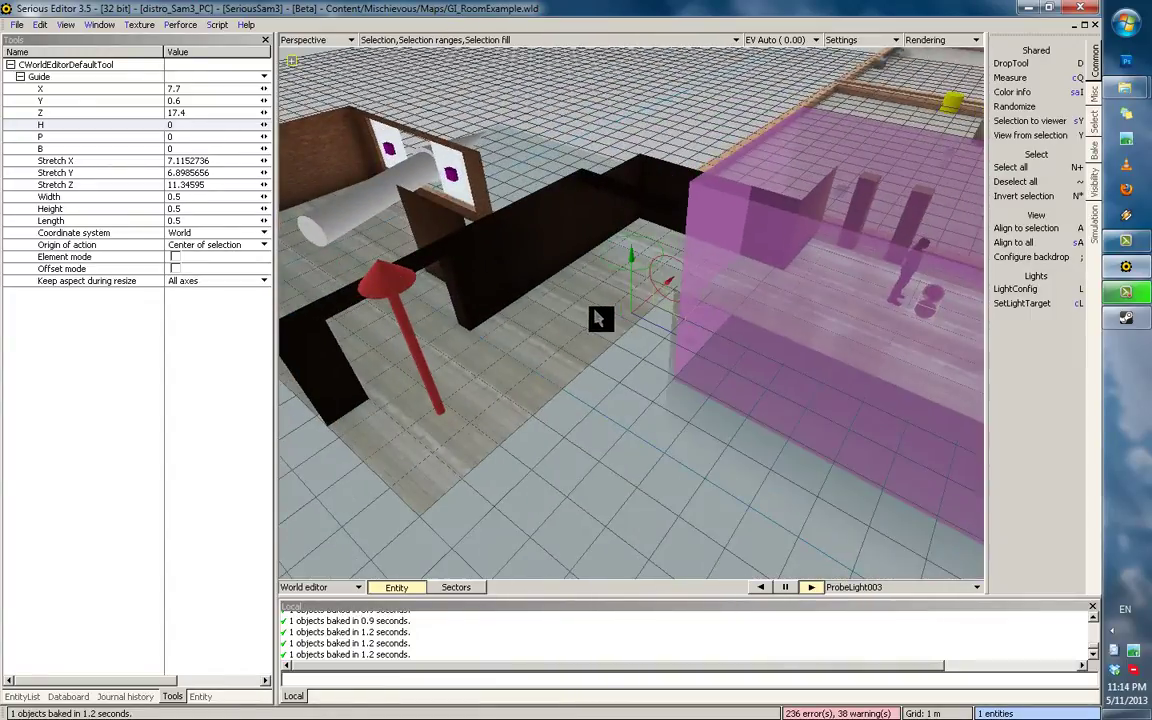
key(d)
drag(643, 318, 704, 290)
mouse_move(641, 314)
mouse_down()
mouse_move(625, 327)
mouse_move(634, 292)
mouse_move(659, 324)
mouse_up()
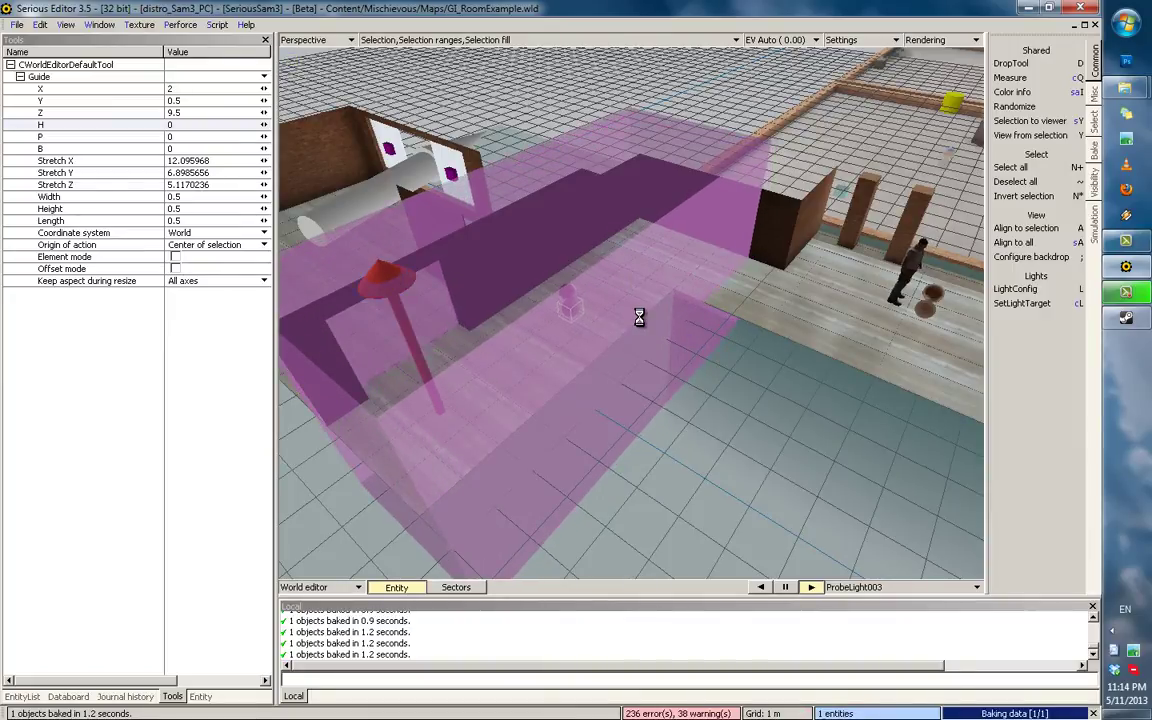
Shorten the corridor probe's range to about 8.7 in X, shift the probe to X 4, bake it and preview the lit result.
middle_drag(612, 237, 674, 363)
scroll(680, 370, up, 2)
key(2)
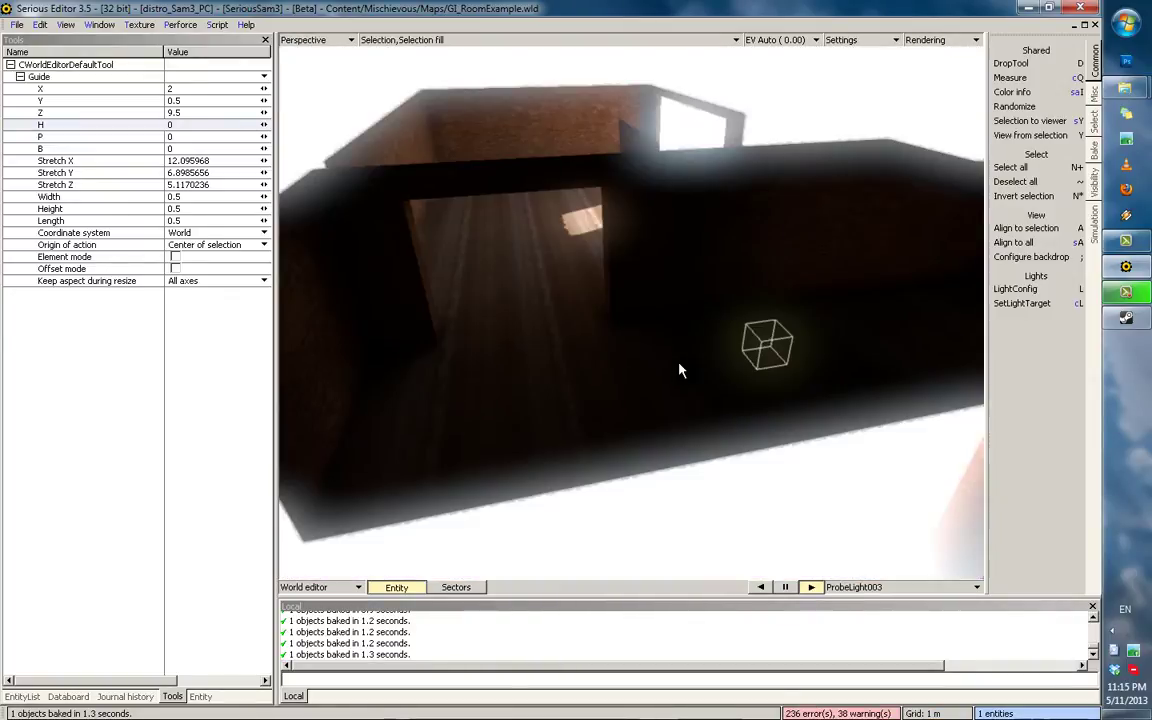
key(1)
middle_drag(597, 275, 699, 317)
scroll(699, 317, down, 2)
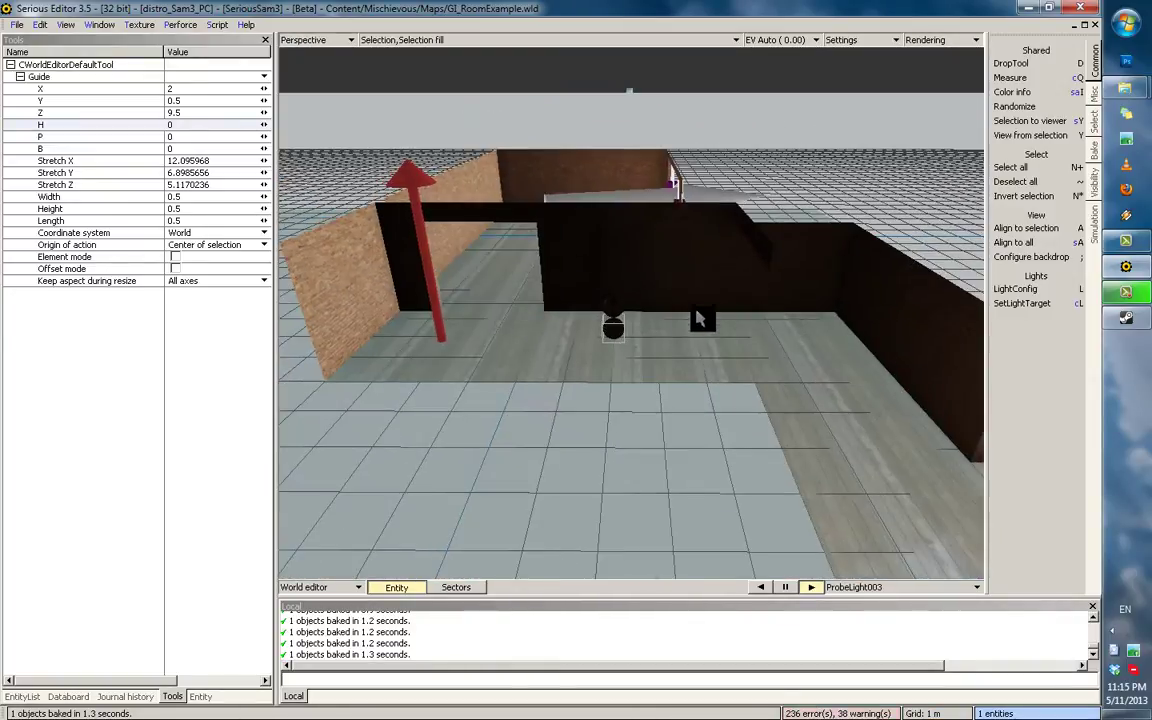
click(449, 43)
click(443, 70)
middle_drag(638, 276, 653, 301)
middle_drag(564, 231, 668, 346)
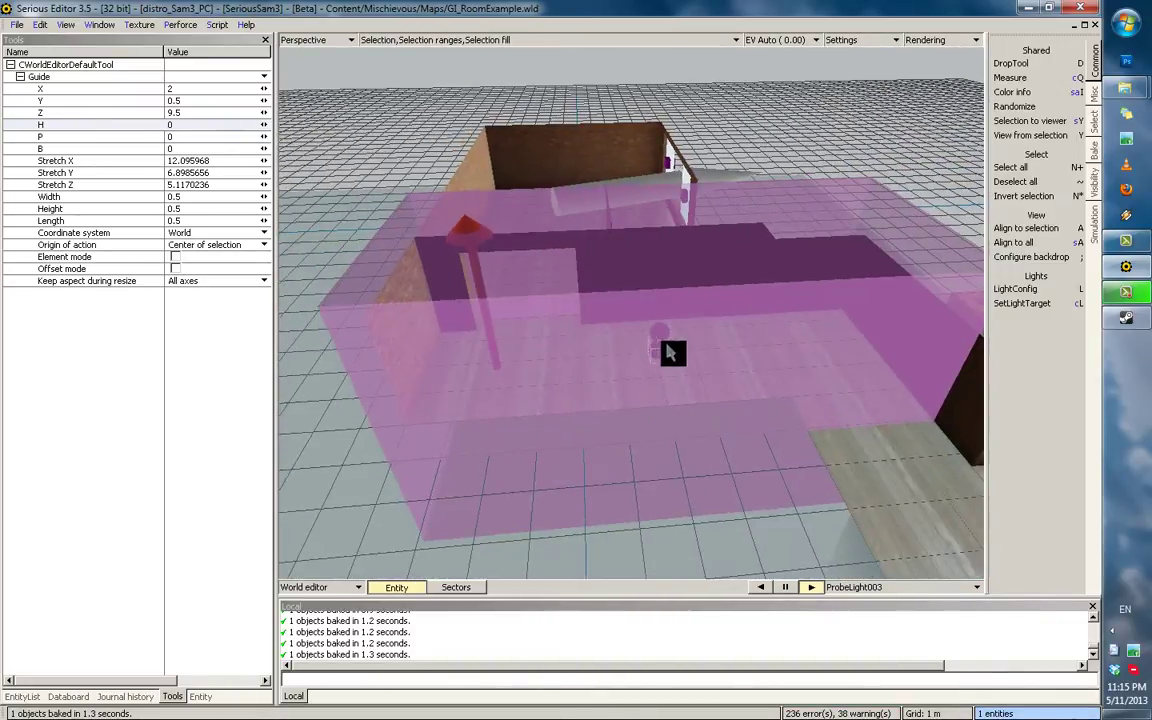
scroll(652, 300, down, 4)
scroll(655, 305, up, 5)
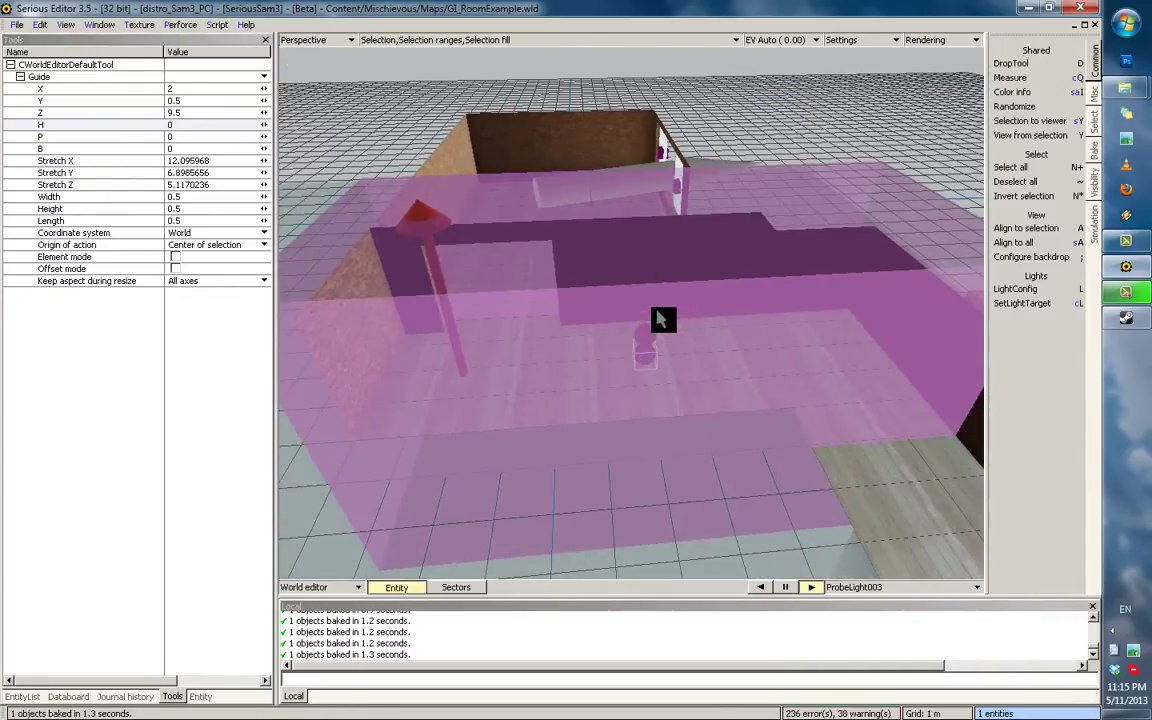
drag(657, 311, 754, 302)
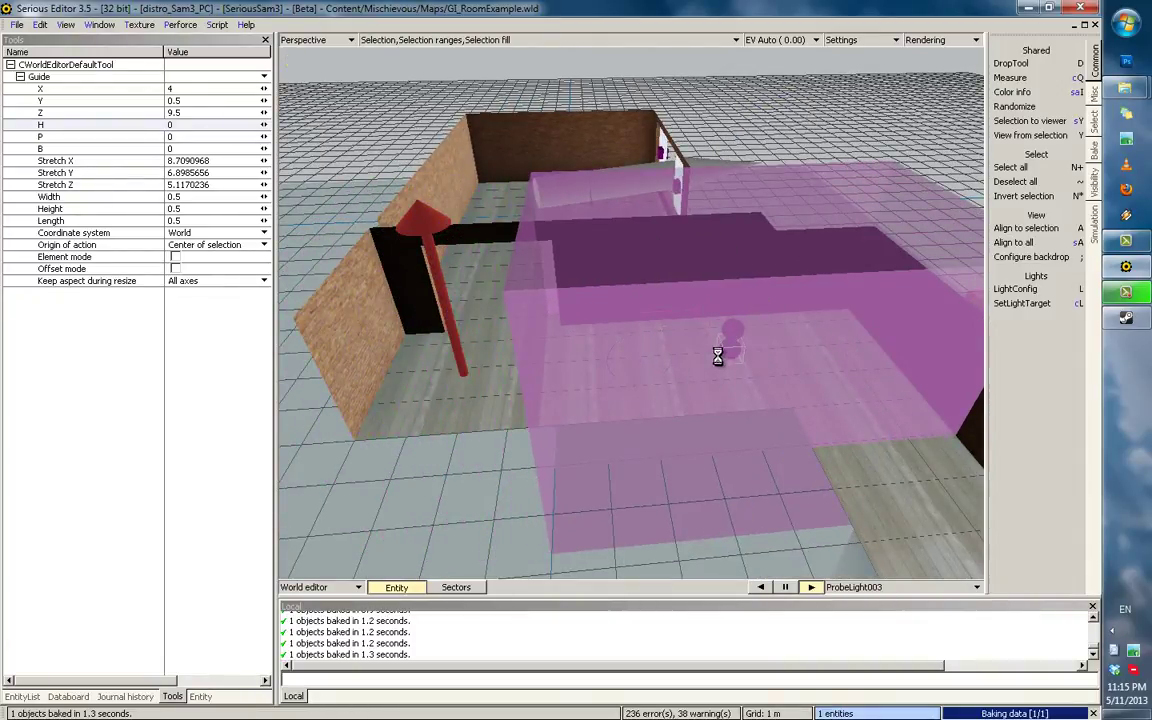
key(2)
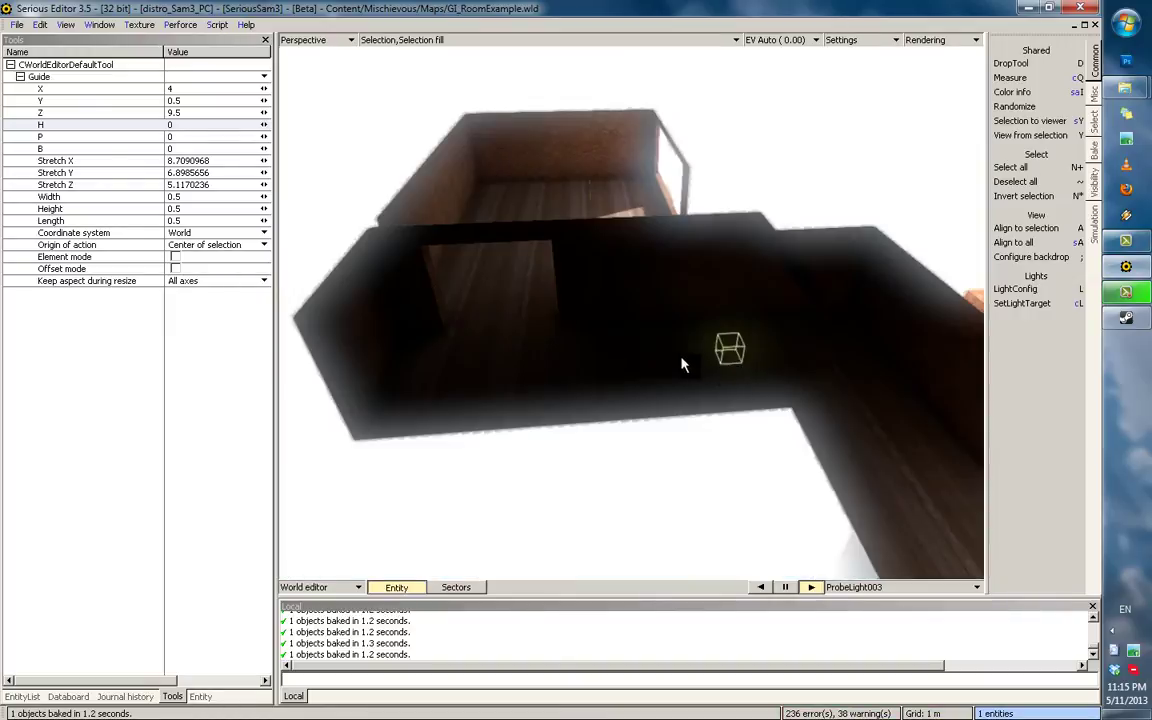
Place another probe light at the corridor's far end at X -1.5, Y 0.7, Z 9.3, reduce its X range to about 5.2, and bake it.
key(g)
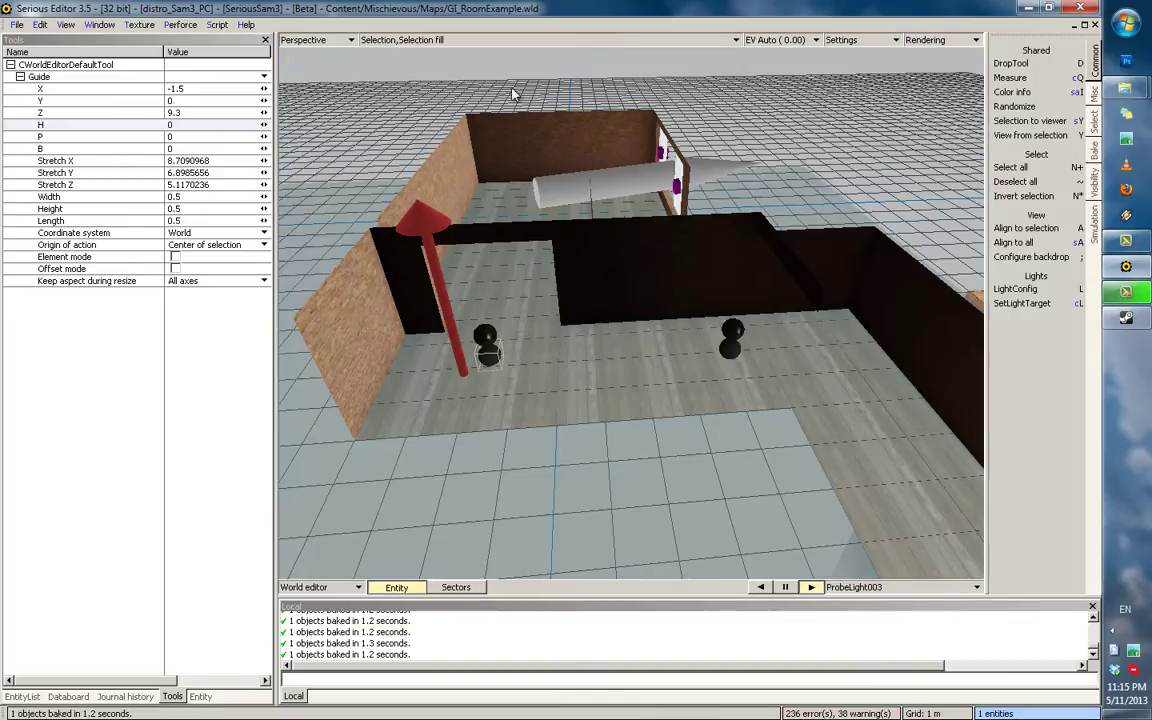
click(433, 37)
click(424, 69)
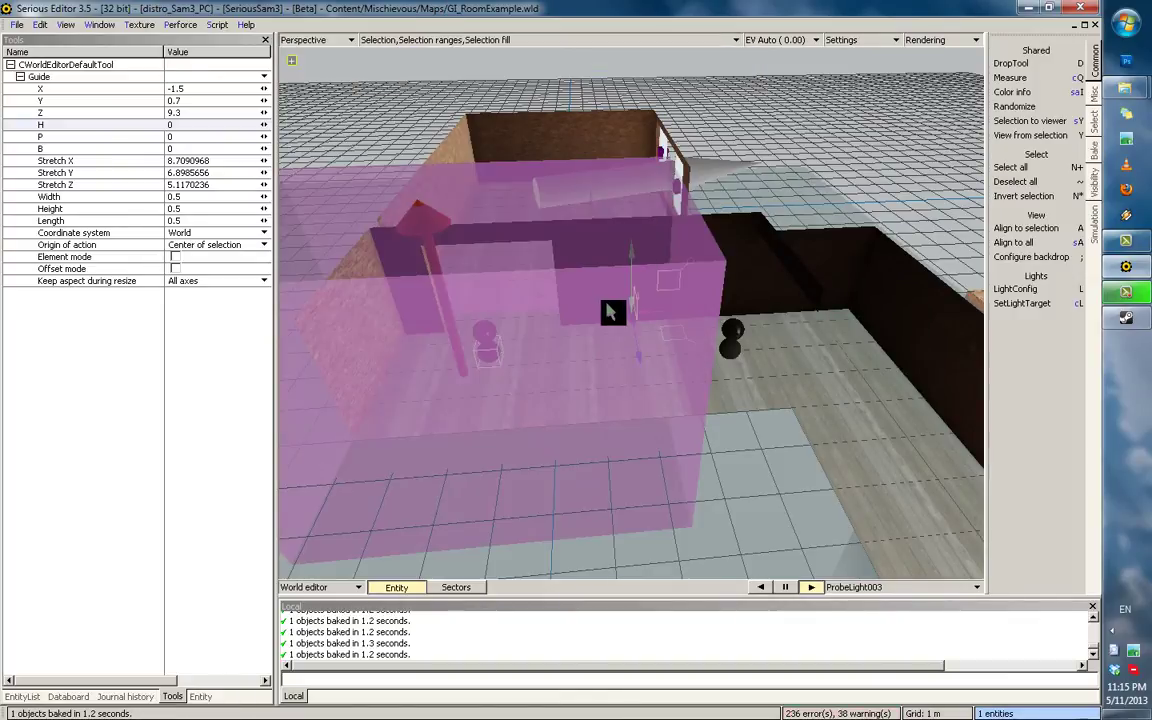
drag(674, 314, 640, 322)
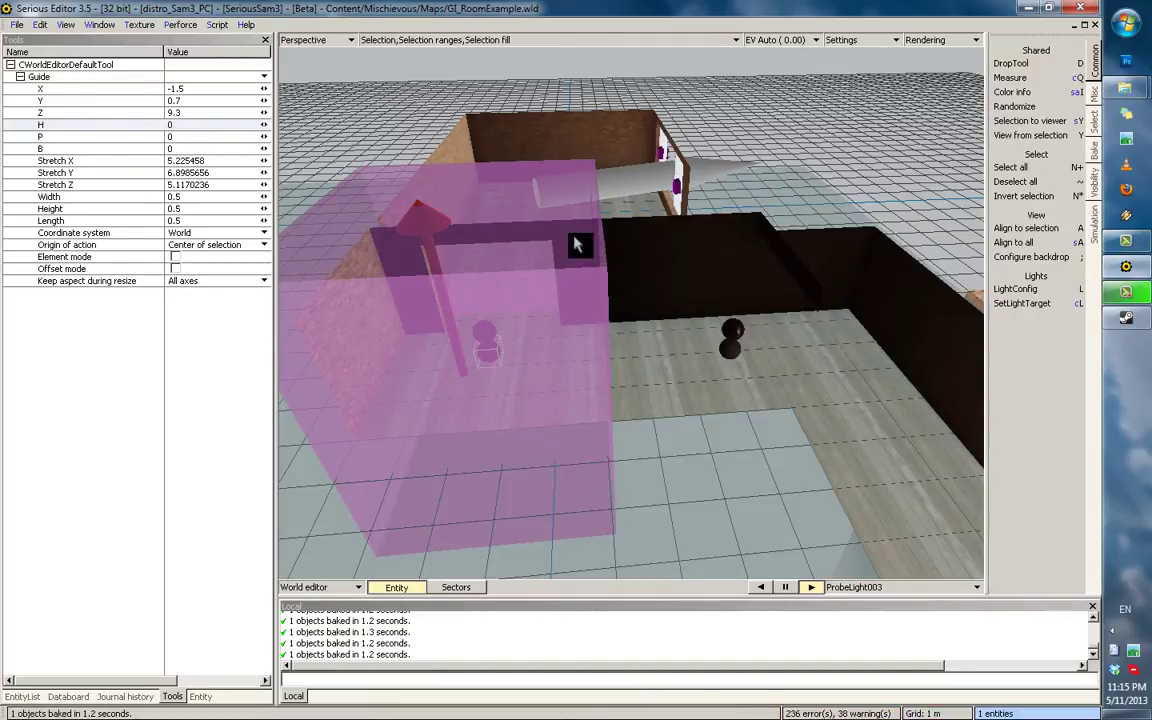
Place a probe light copy behind the doorway at X -1.5, Y 0.5, Z 5.4, set its Z range to 4.81, and bake it.
middle_drag(577, 245, 692, 319)
key(ctrl+v)
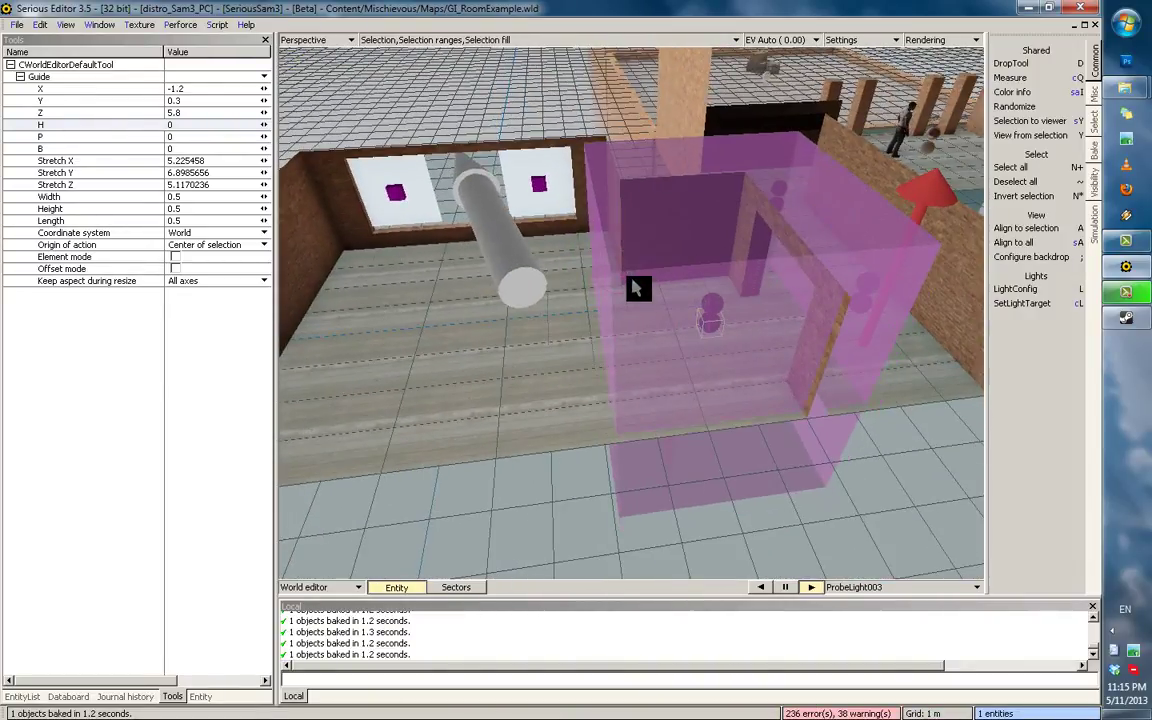
drag(635, 288, 662, 310)
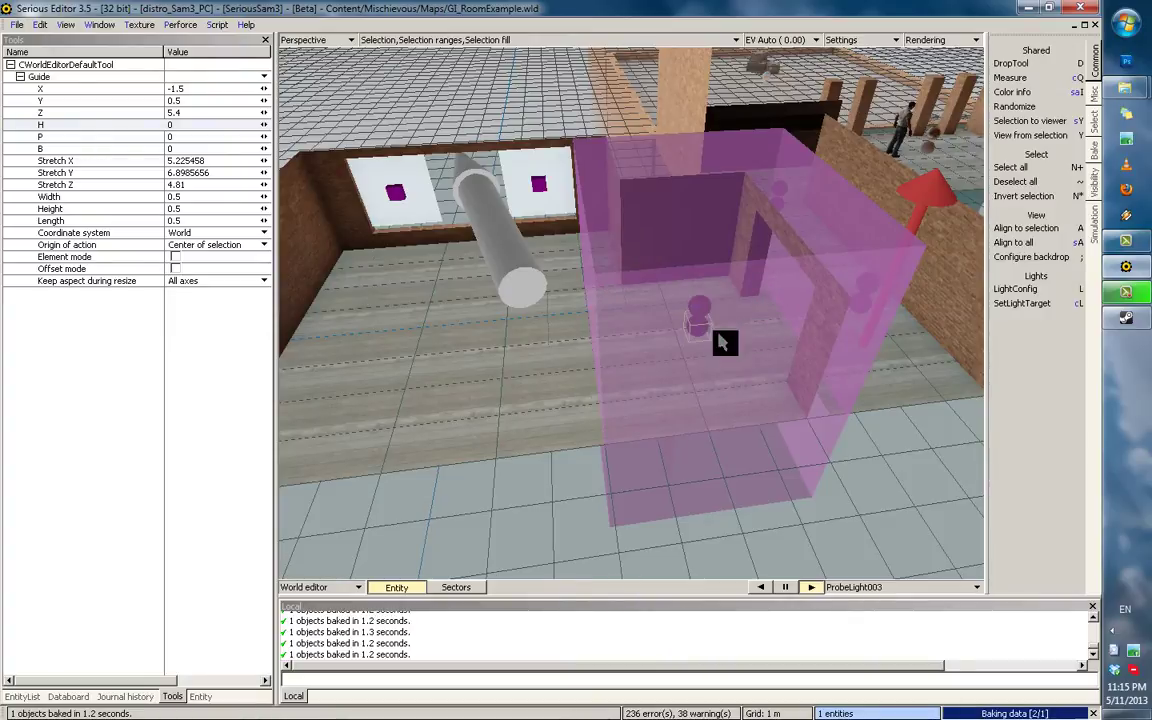
Place a probe light copy in the windowed room at X 0.1, Y 1.2, Z 0.3 and reduce its range height to about 3.8.
middle_drag(699, 296, 625, 324)
key(ctrl+v)
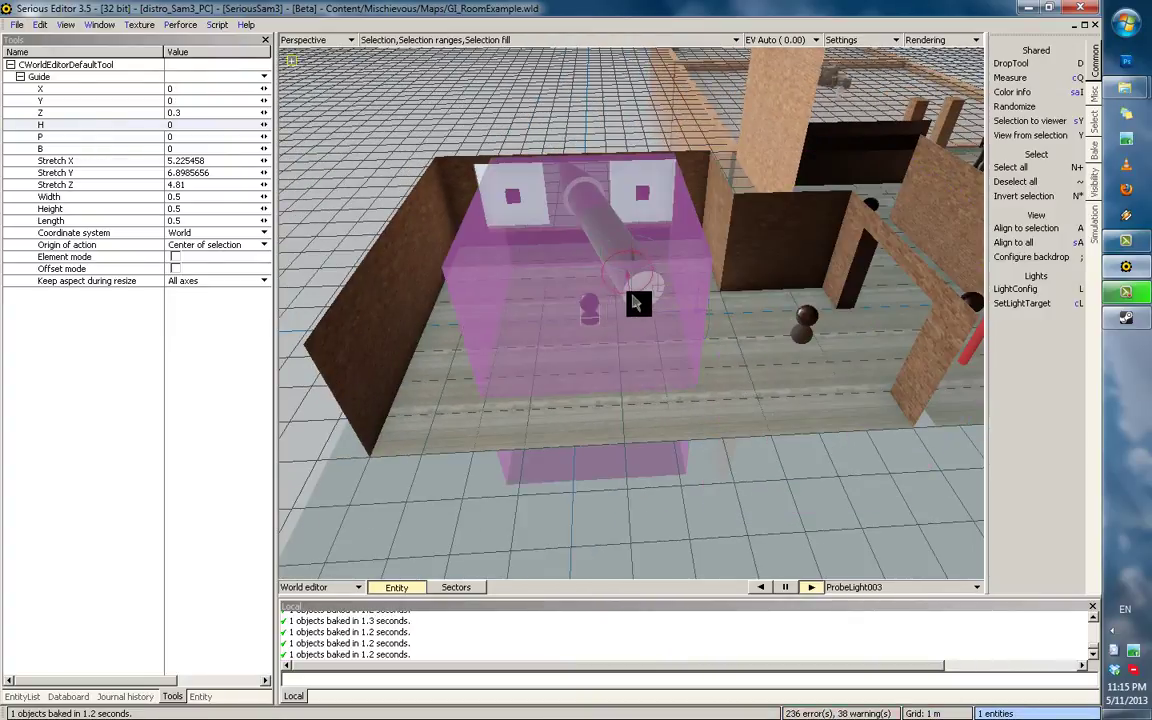
drag(636, 303, 634, 268)
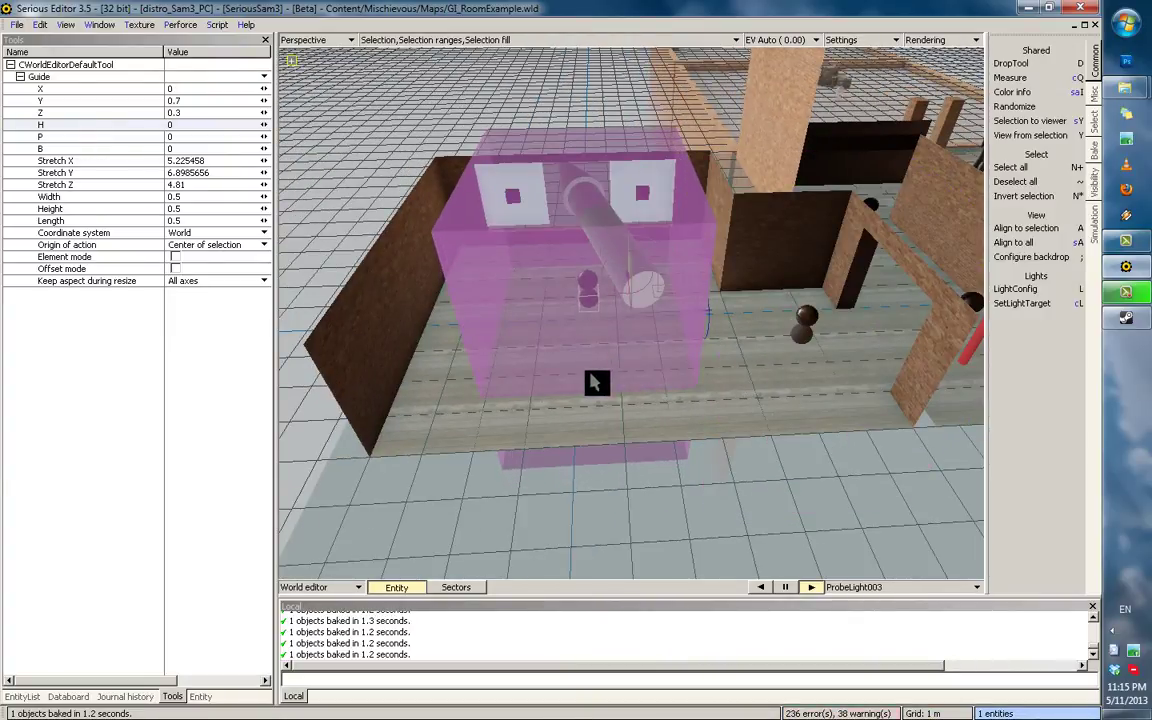
key(a)
scroll(668, 340, down, 5)
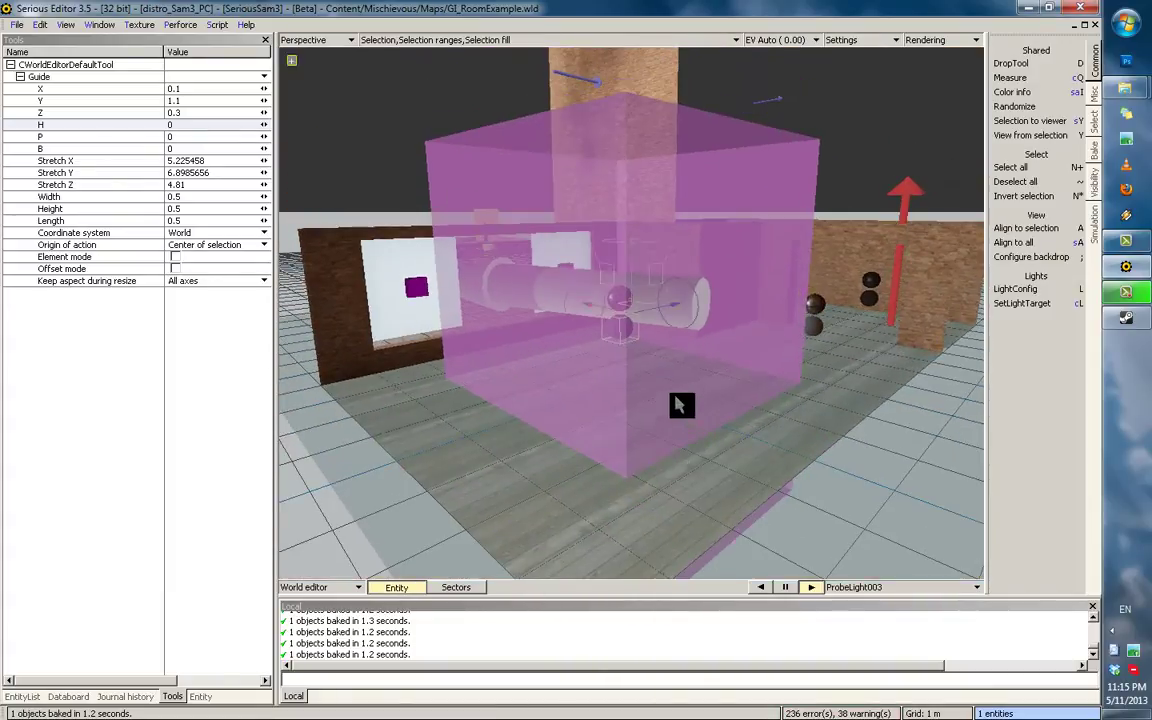
drag(616, 284, 598, 291)
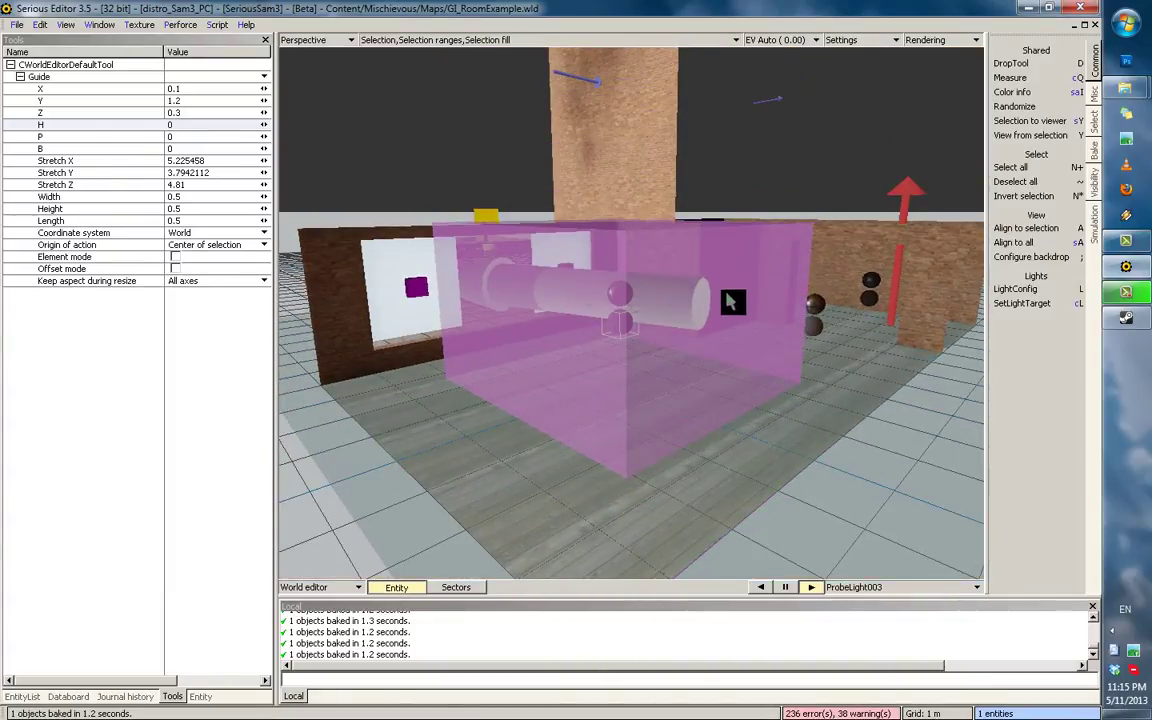
Enlarge the windowed-room probe's range to about 9.2 × 6.3 × 8.5, shift the probe to Z 0.2, and bake it.
middle_drag(733, 302, 640, 249)
scroll(640, 249, down, 2)
drag(712, 430, 737, 430)
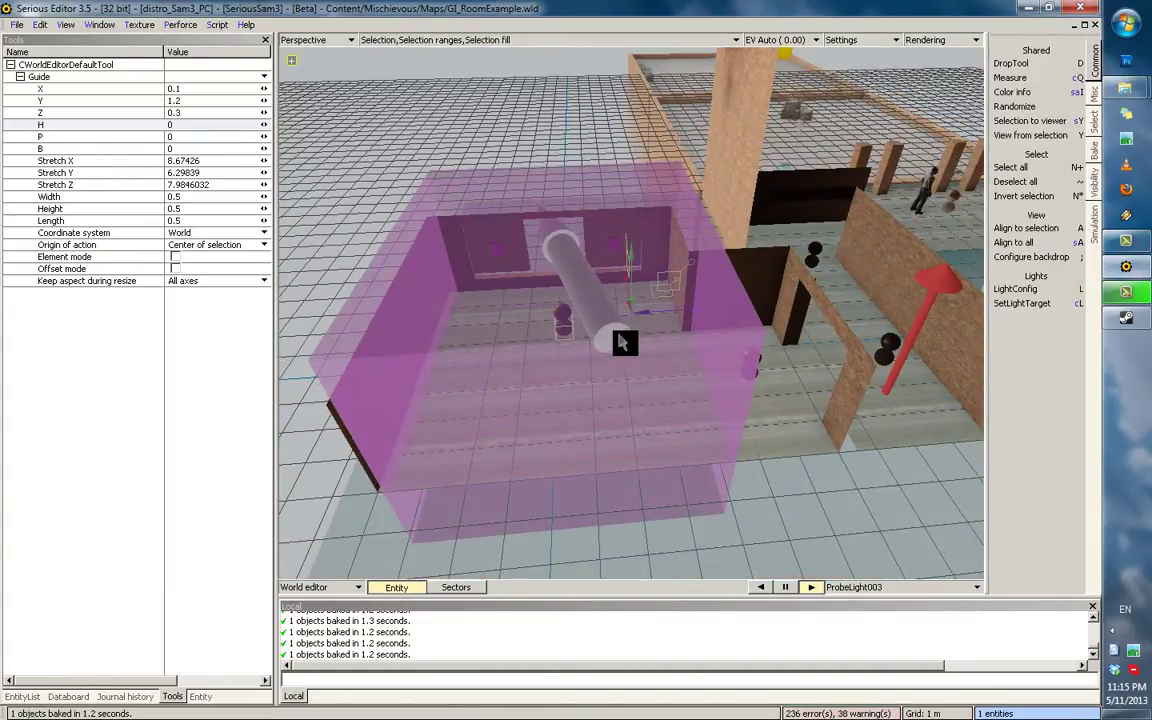
middle_drag(620, 342, 656, 344)
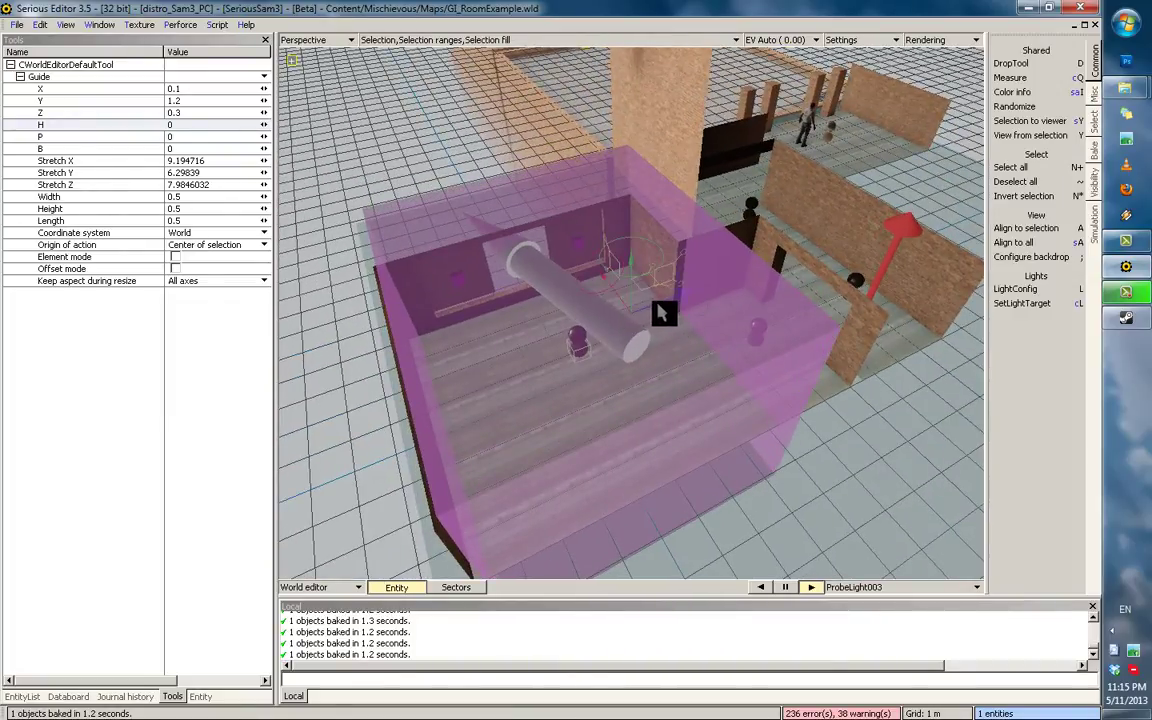
drag(660, 307, 660, 301)
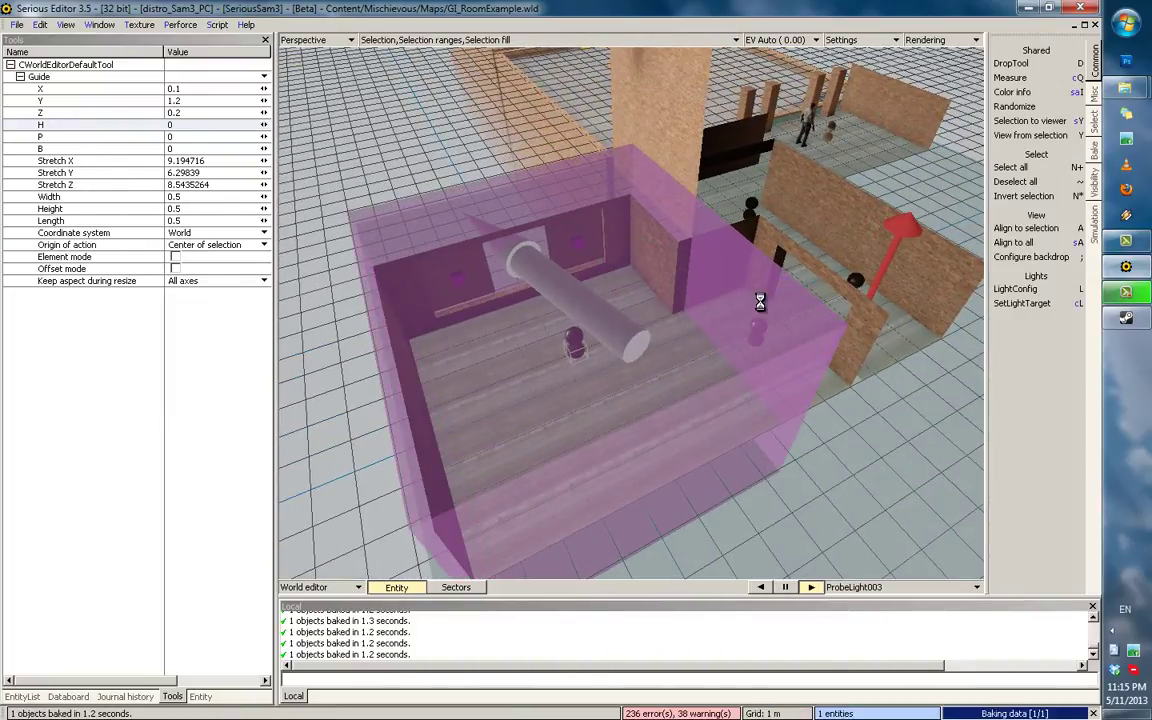
scroll(705, 537, up, 5)
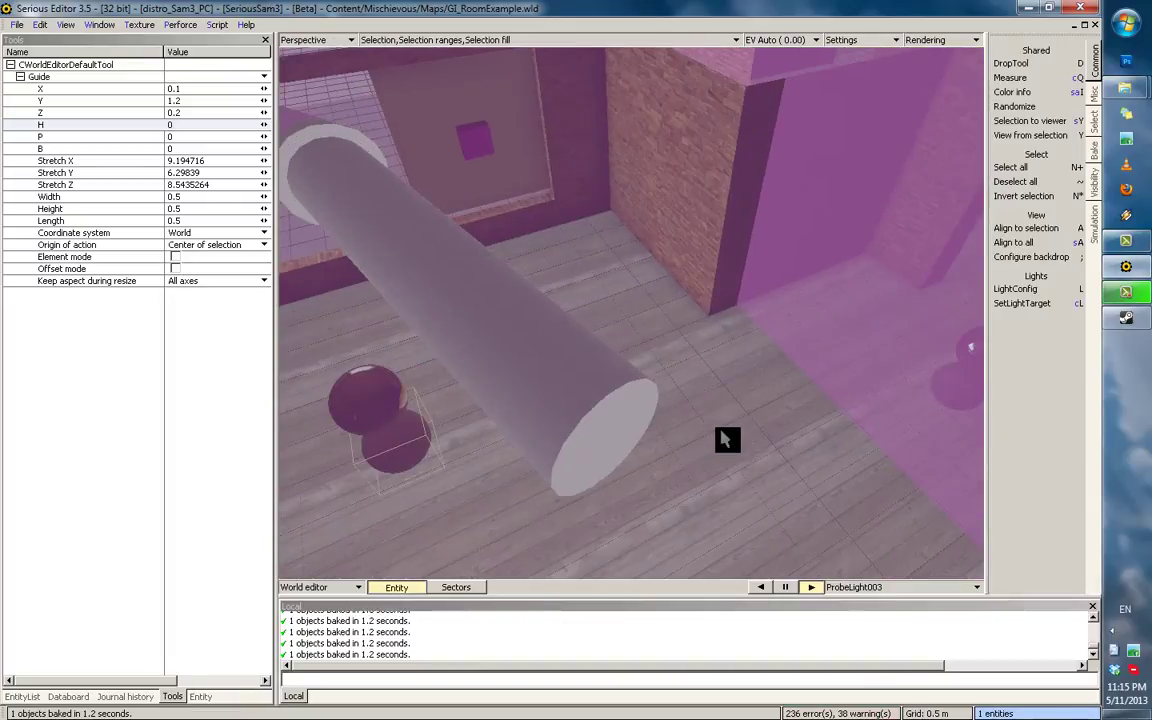
Clear the selection and inspect the baked rooms in the lit view, ending at the character on the wooden floor.
key(2)
key(grave)
middle_drag(722, 438, 828, 345)
scroll(800, 305, up, 5)
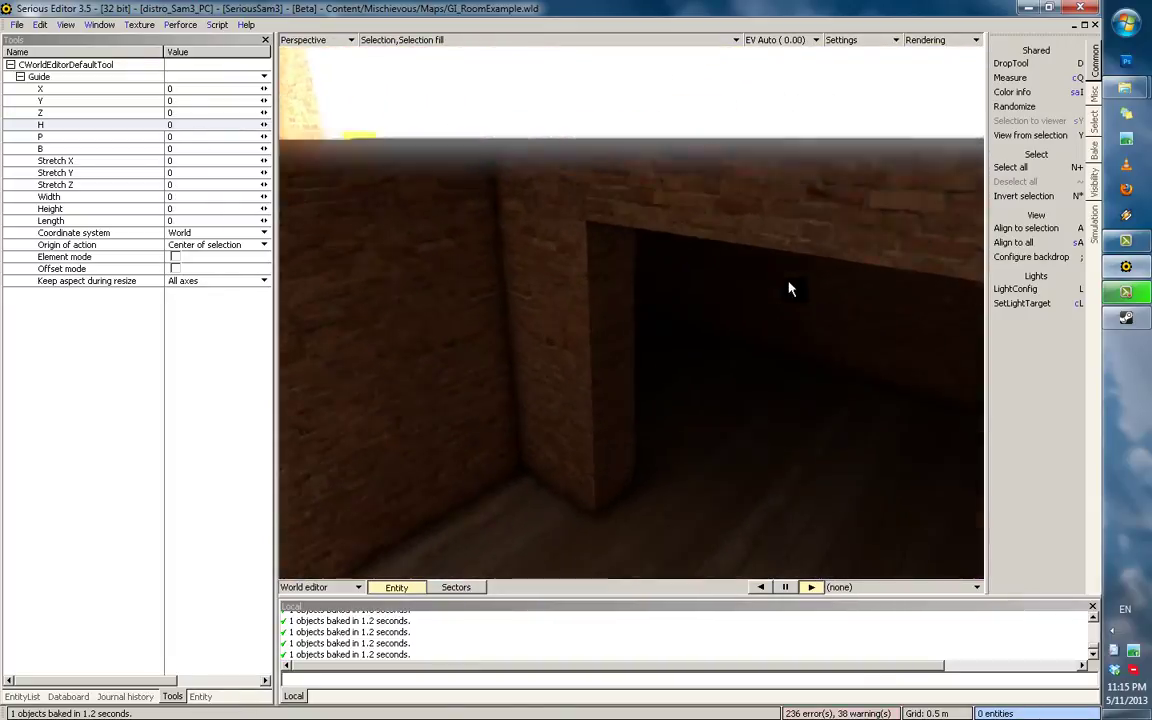
middle_drag(861, 273, 689, 373)
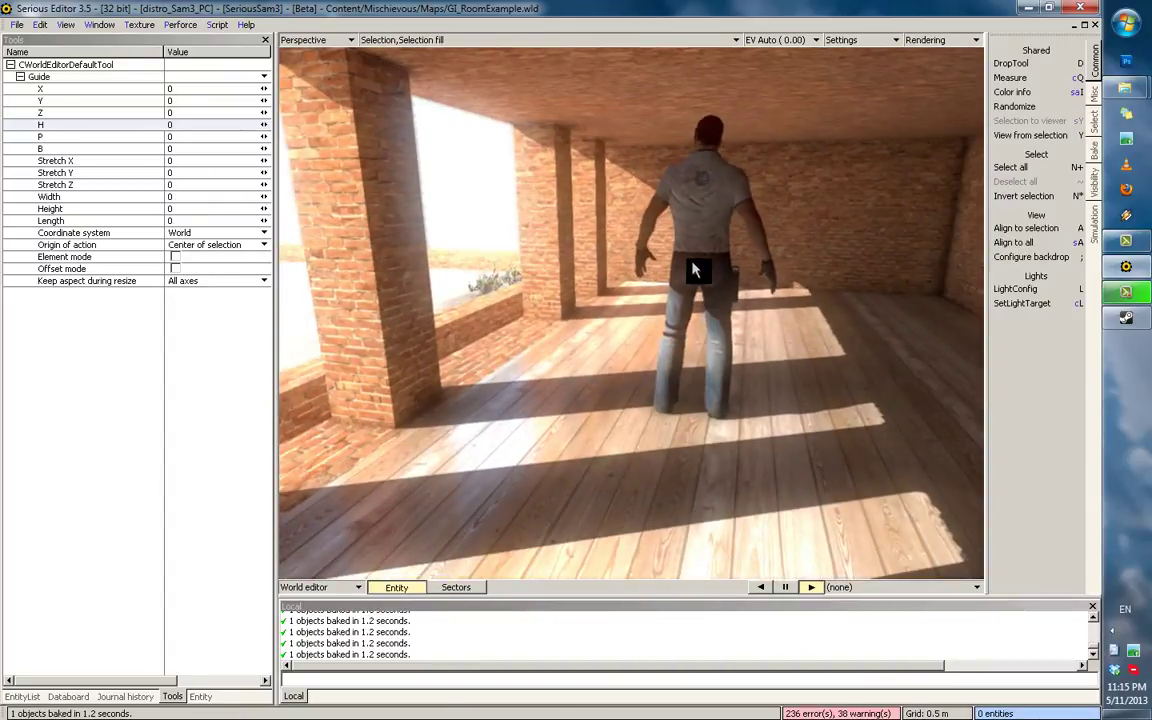
Move the character from the wooden floor to the dark corridor's entrance at X 5.9, Y 0.25, Z 10.7 with heading 123.5.
click(694, 270)
middle_drag(694, 270, 726, 388)
key(BackSpace)
middle_drag(676, 464, 620, 391)
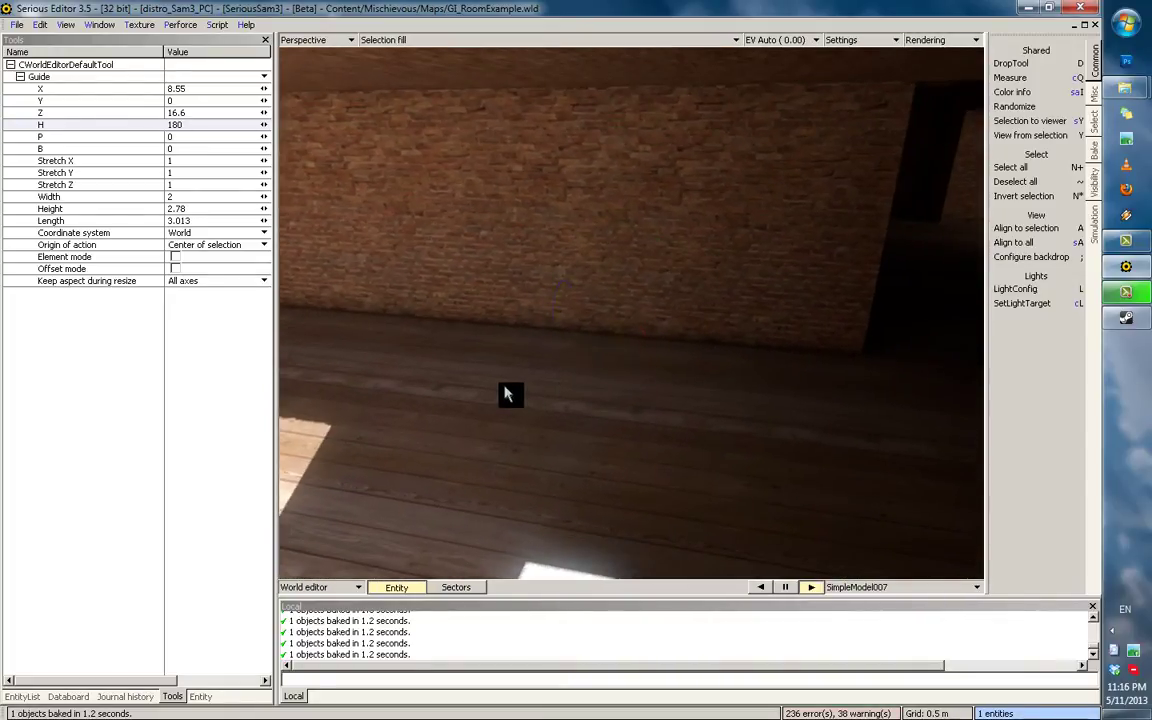
key(d)
drag(637, 247, 700, 284)
middle_drag(700, 284, 636, 428)
drag(636, 428, 825, 400)
middle_drag(825, 399, 728, 432)
drag(728, 432, 722, 368)
middle_drag(722, 368, 607, 335)
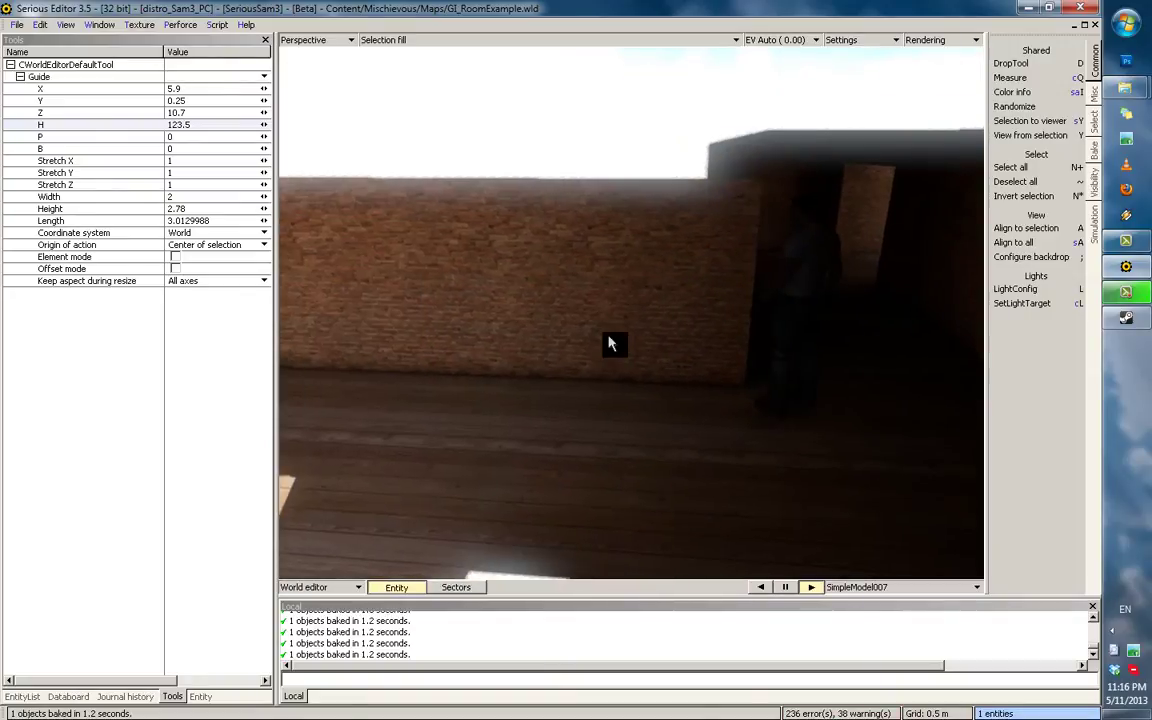
Display the range of the corridor probe next to the character to check which area it covers.
key(2)
middle_drag(832, 322, 787, 315)
click(772, 322)
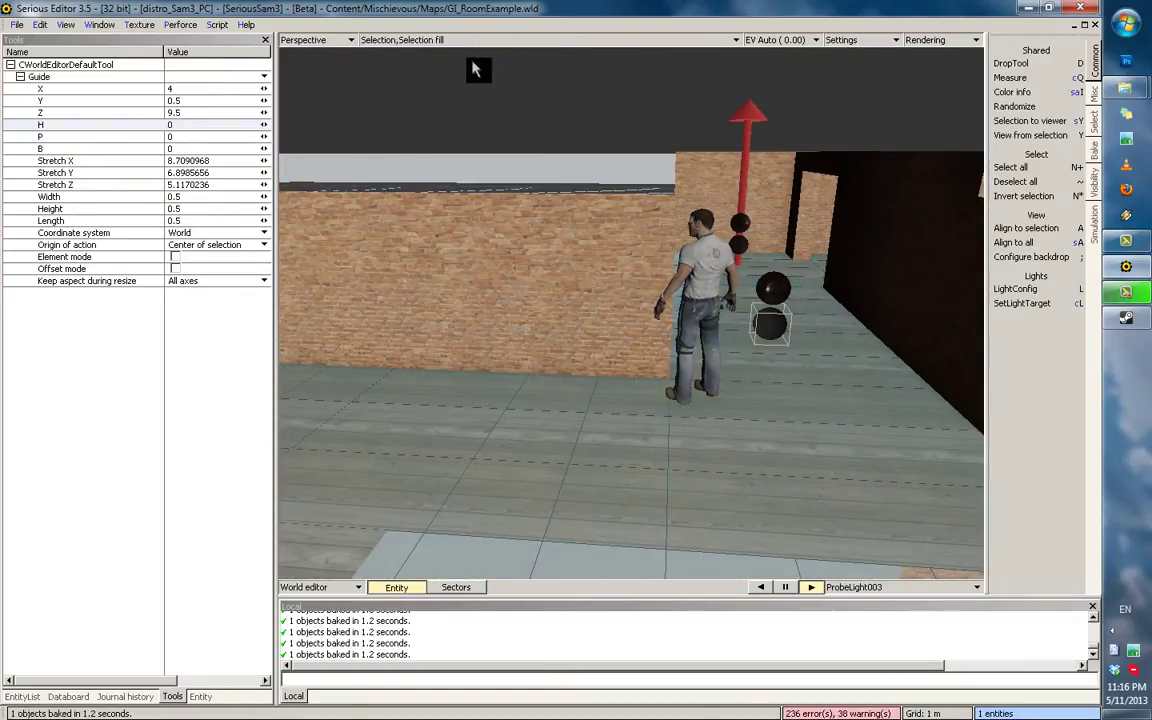
click(470, 40)
click(480, 86)
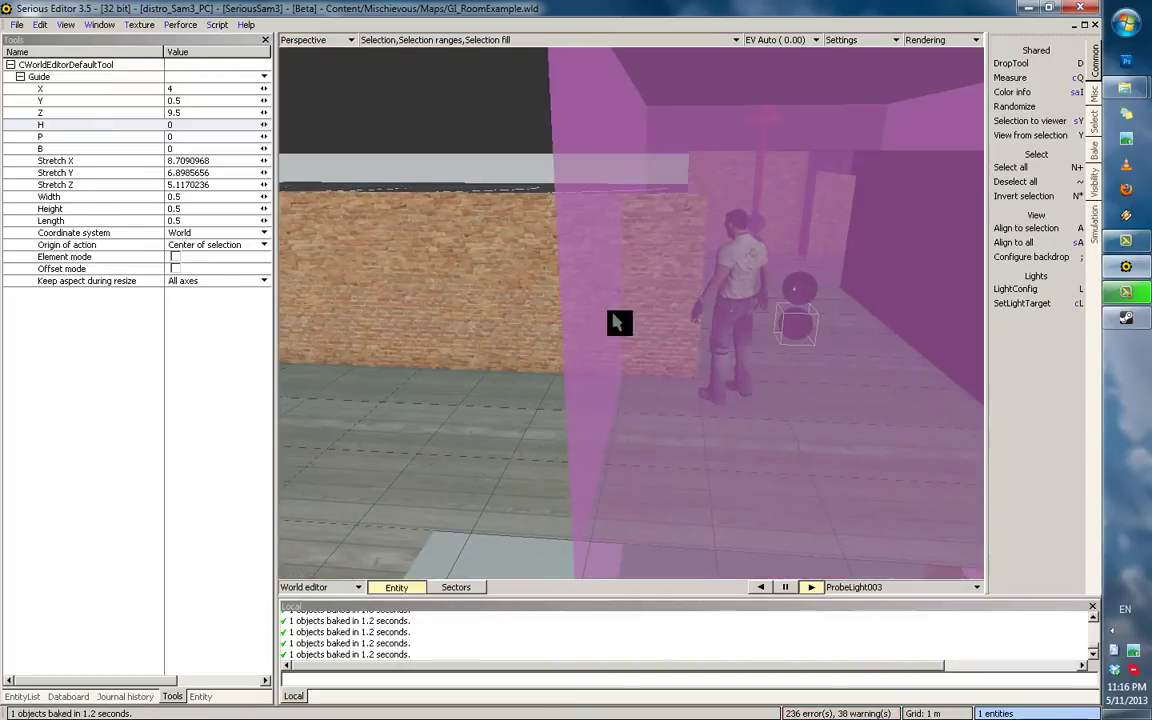
mouse_move(598, 312)
mouse_down()
mouse_move(615, 312)
mouse_move(575, 316)
mouse_move(602, 306)
mouse_up()
Move the character back out of the corridor to X 6.5, Y 0, Z 13.3 in the lit view.
click(718, 279)
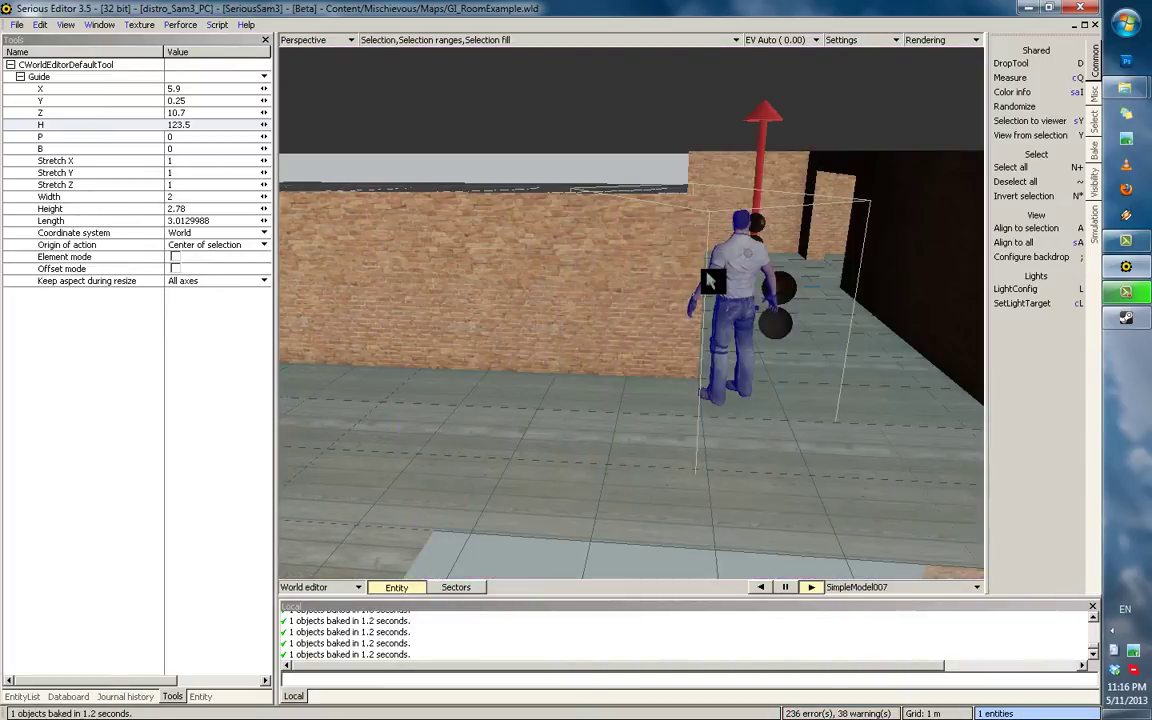
key(1)
scroll(604, 391, up, 2)
key(BackSpace)
key(d)
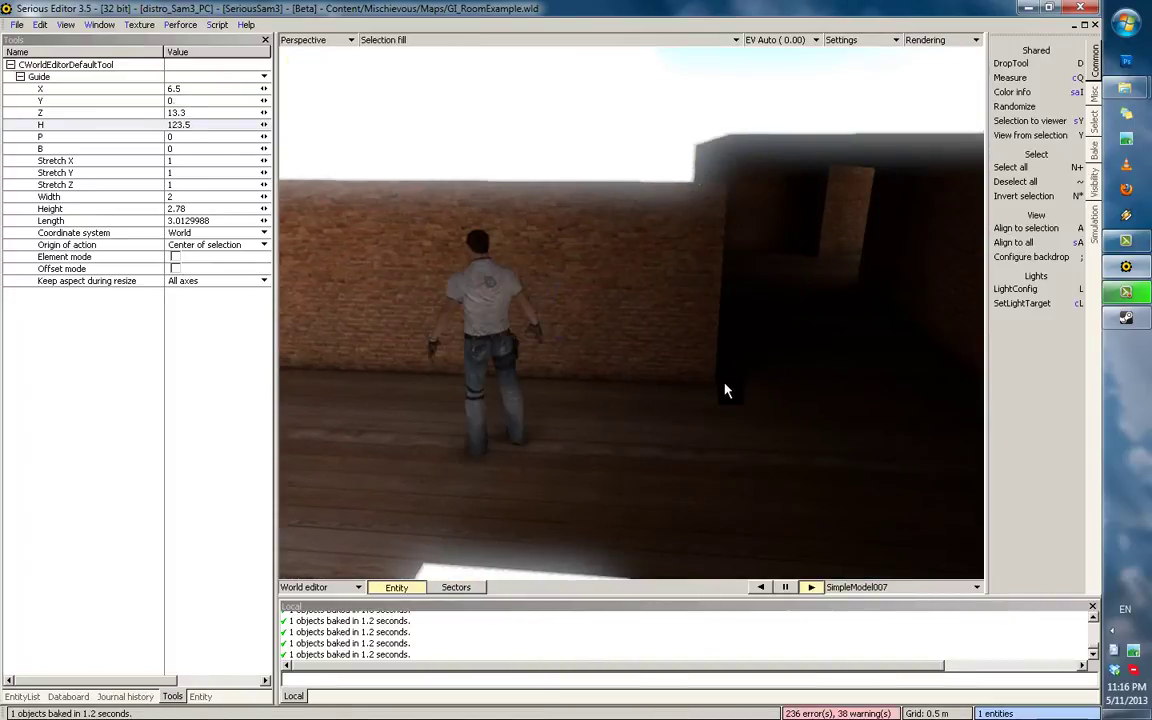
Move the character deep into the dark corridor at X -1.1, Y 0, Z 9.2 with heading 92.
scroll(712, 410, up, 2)
middle_drag(702, 422, 705, 400)
drag(705, 418, 829, 346)
scroll(778, 363, up, 1)
middle_drag(829, 346, 661, 419)
key(d)
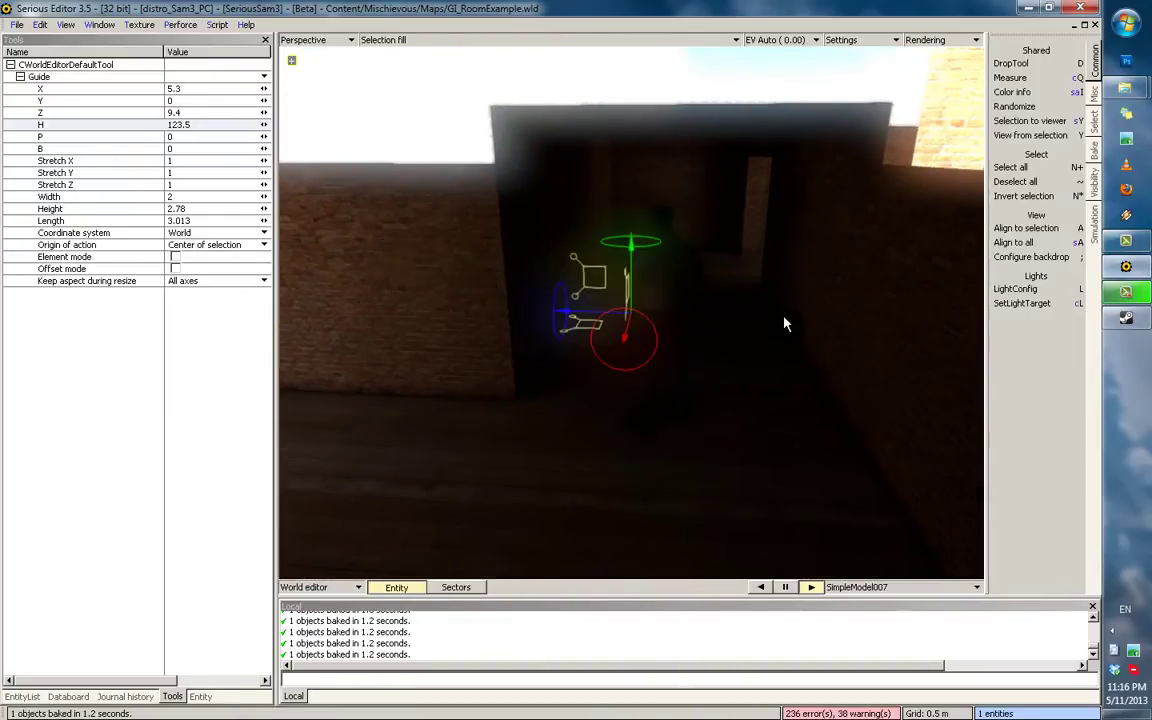
middle_drag(775, 377, 867, 433)
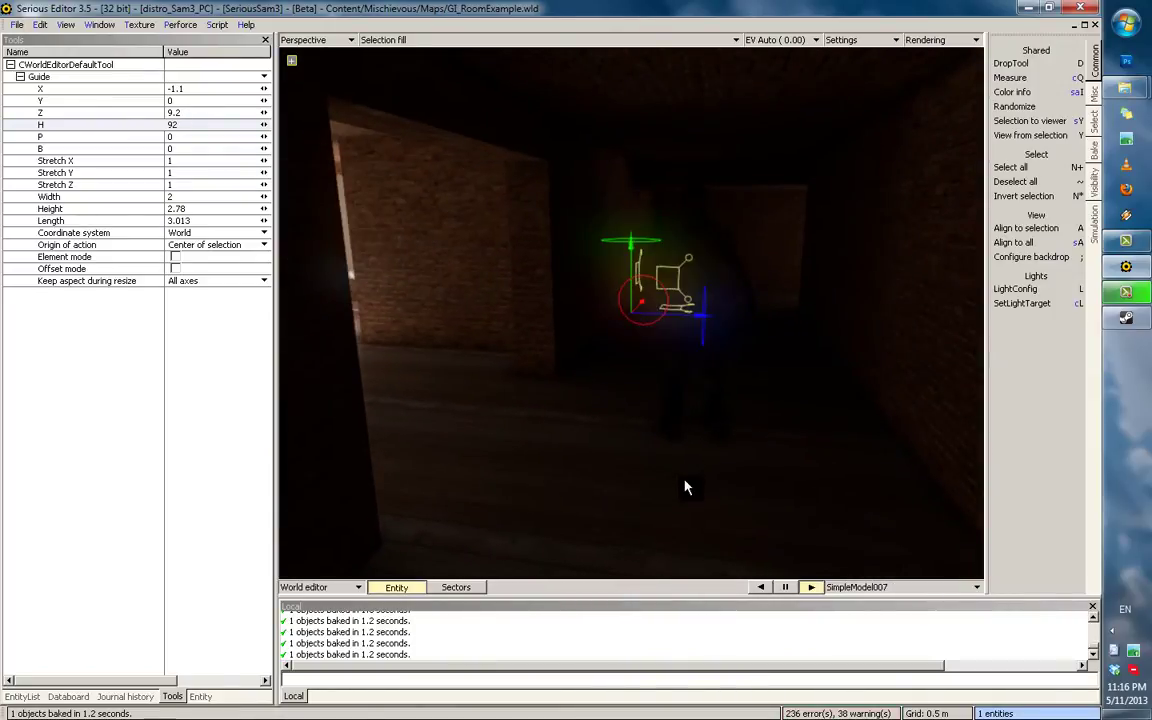
Move the character to X -1.95 deep in the dark corridor and turn it around to heading 2.
drag(737, 417, 748, 312)
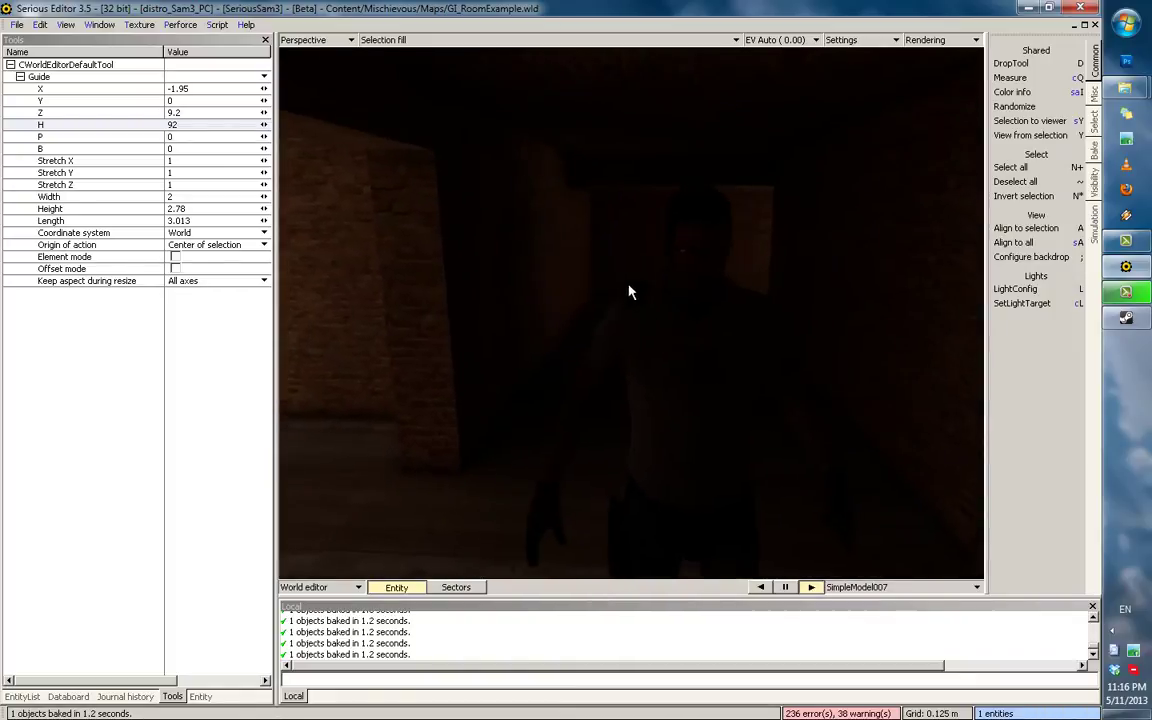
middle_drag(629, 286, 630, 278)
drag(630, 278, 597, 378)
middle_drag(597, 378, 727, 392)
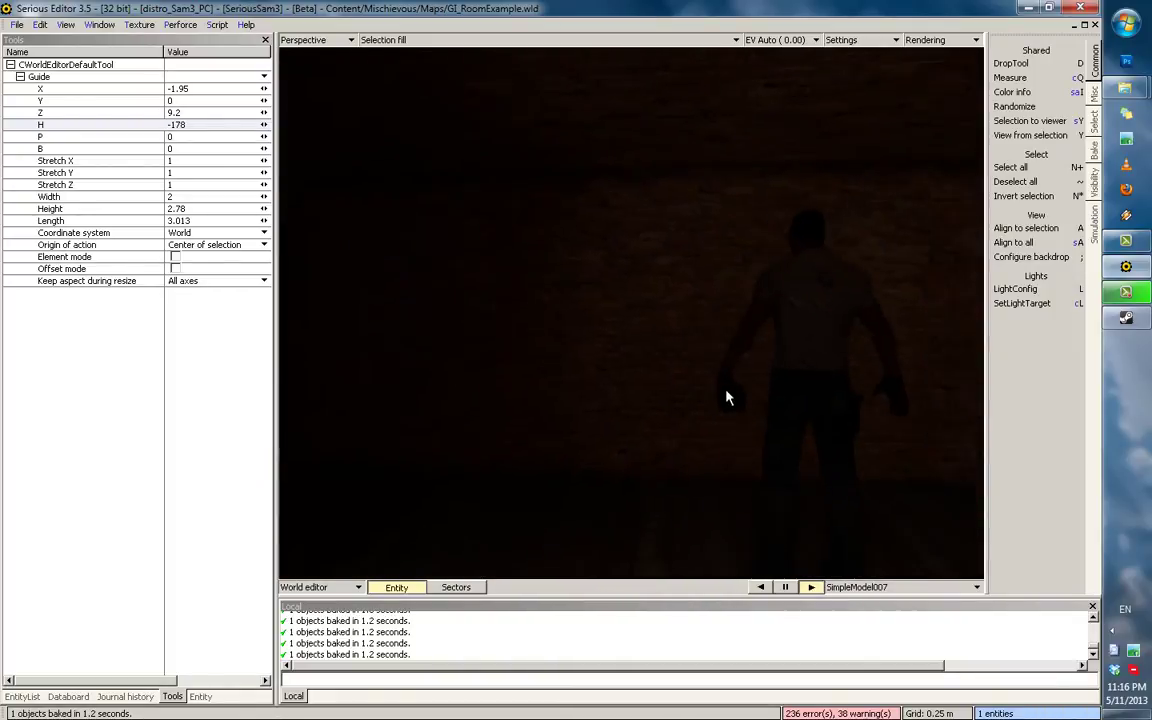
middle_drag(807, 421, 697, 355)
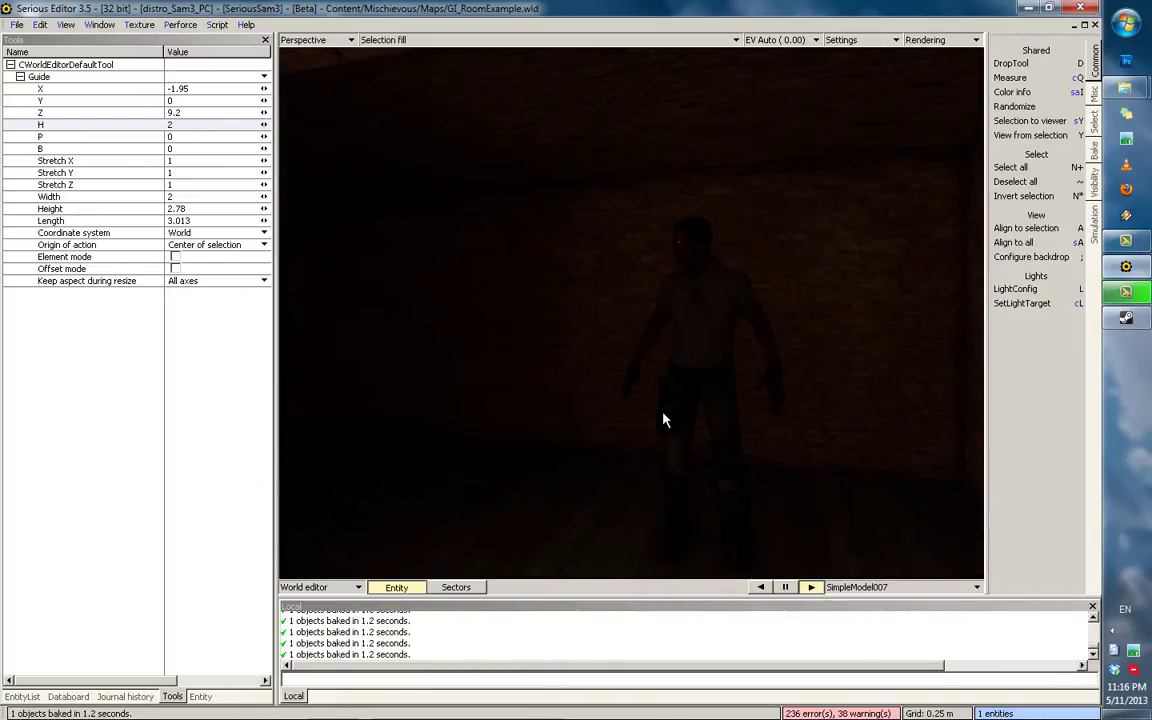
middle_drag(661, 419, 707, 300)
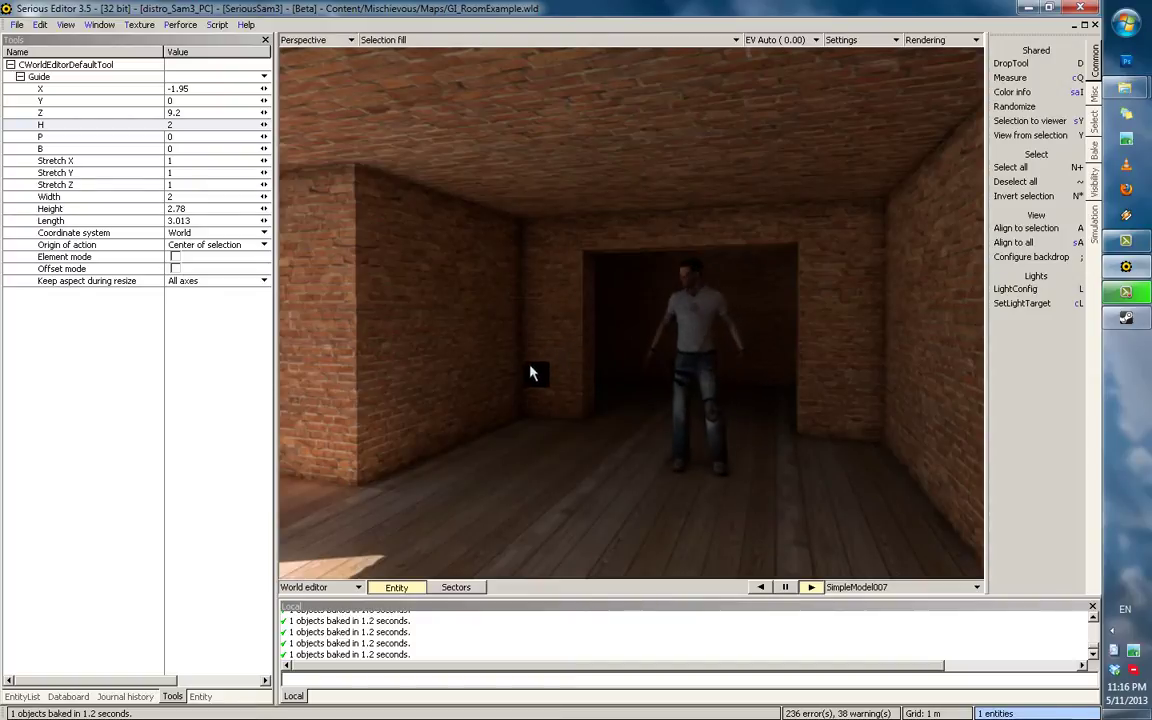
Move the character out of the corridor to X -1.5, Z 0.8 in the window room and turn it to heading -36.5.
drag(412, 433, 340, 474)
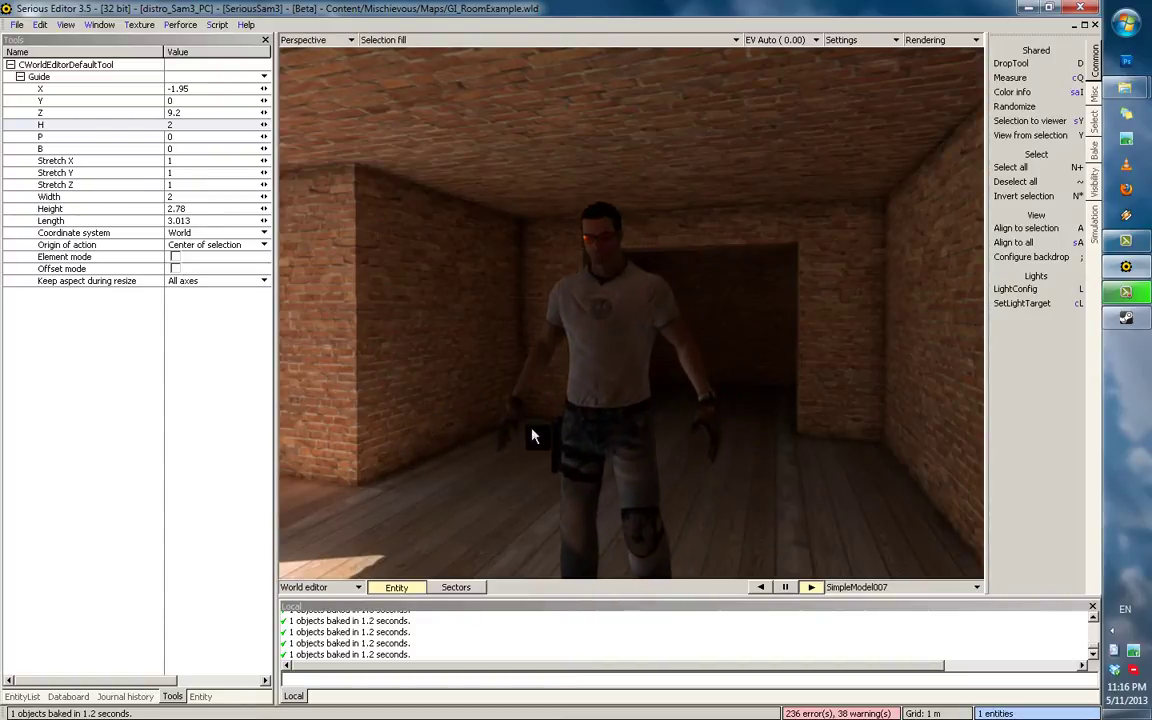
middle_drag(596, 232, 641, 445)
drag(641, 445, 650, 499)
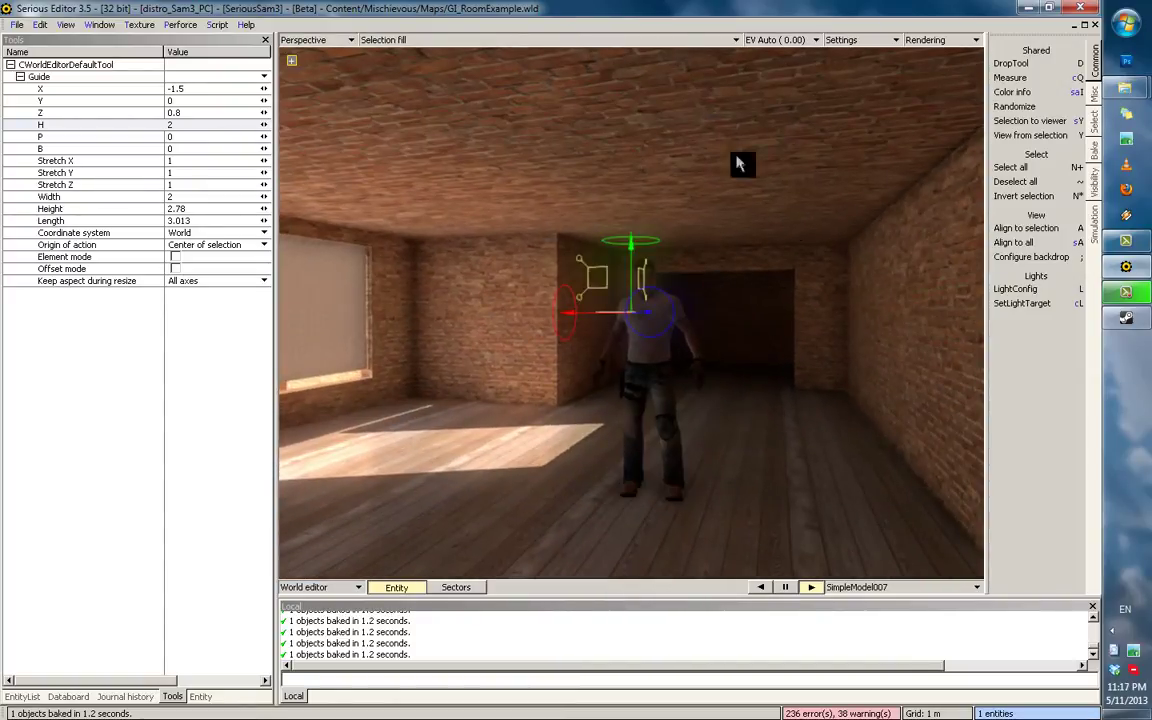
drag(646, 244, 733, 211)
middle_drag(744, 490, 735, 249)
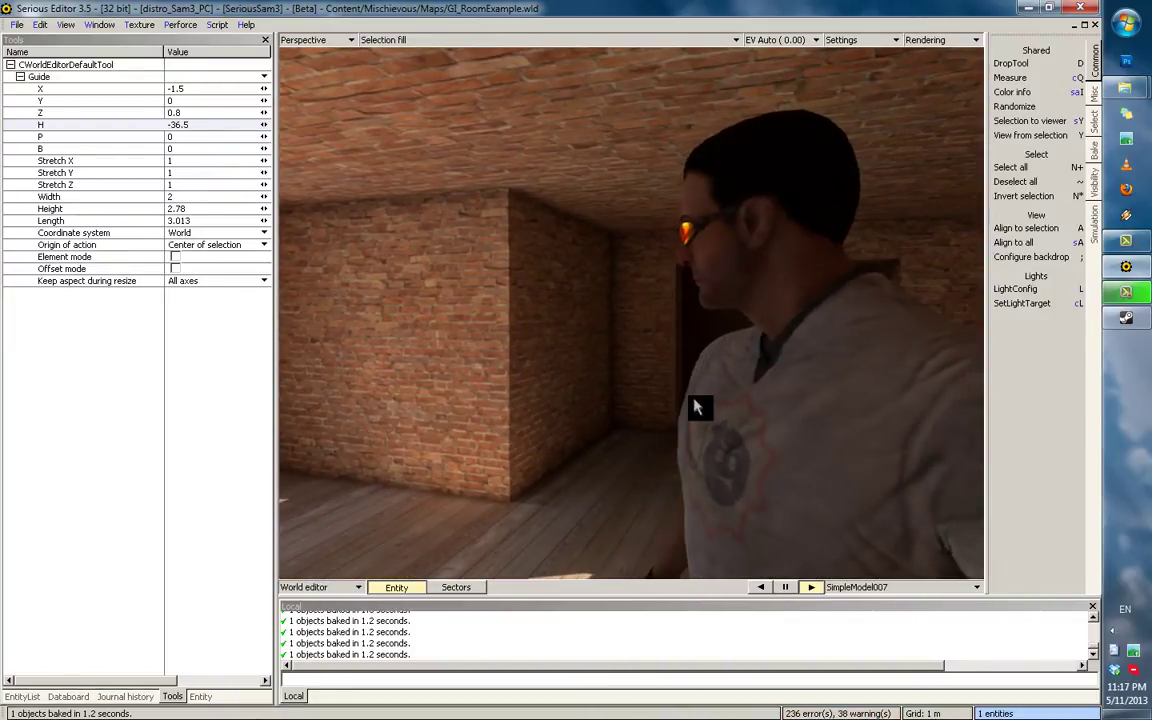
scroll(687, 249, down, 5)
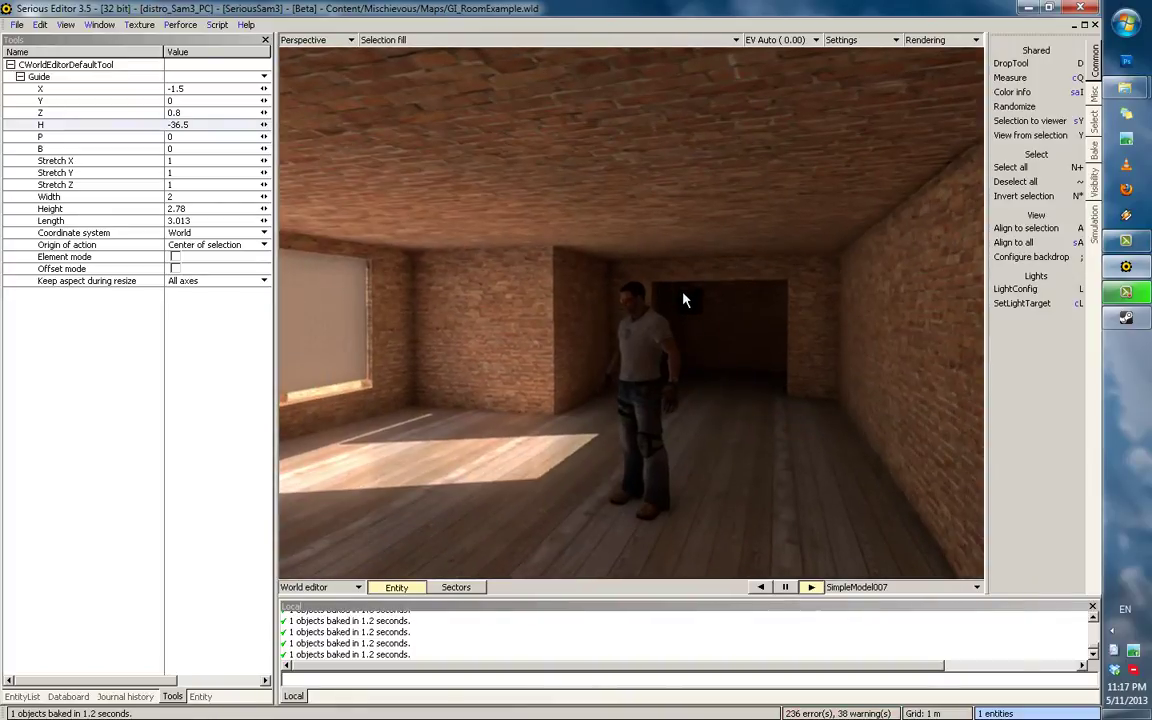
middle_drag(683, 292, 670, 305)
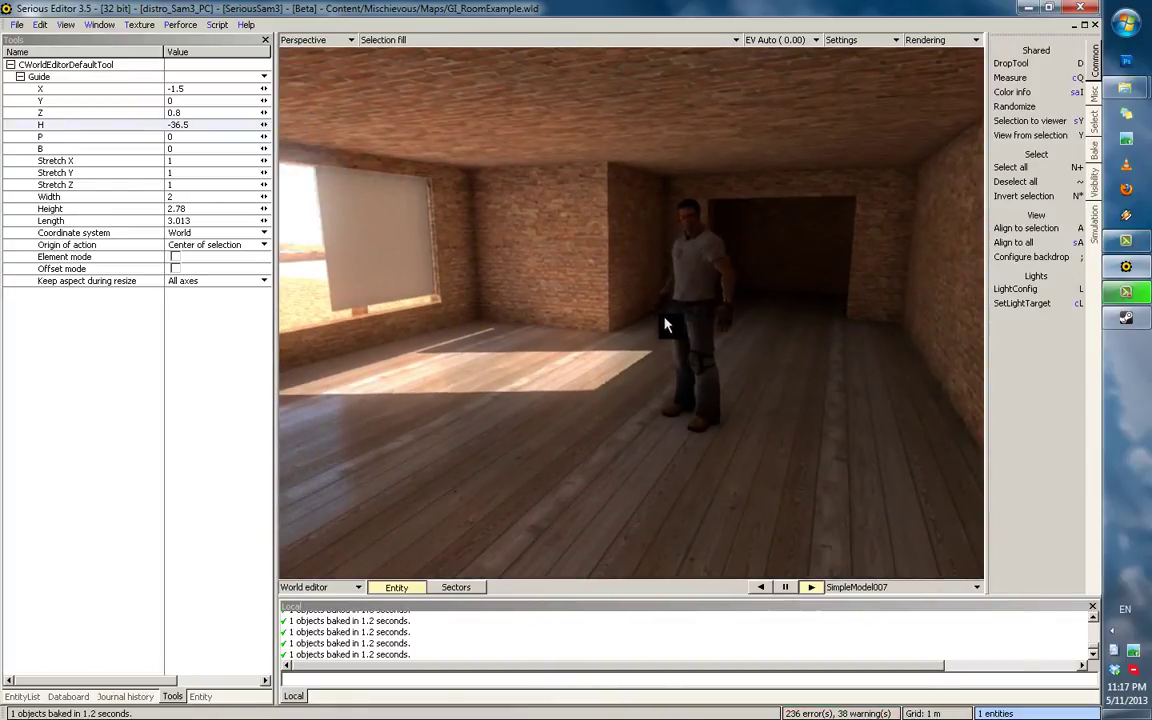
scroll(735, 286, up, 5)
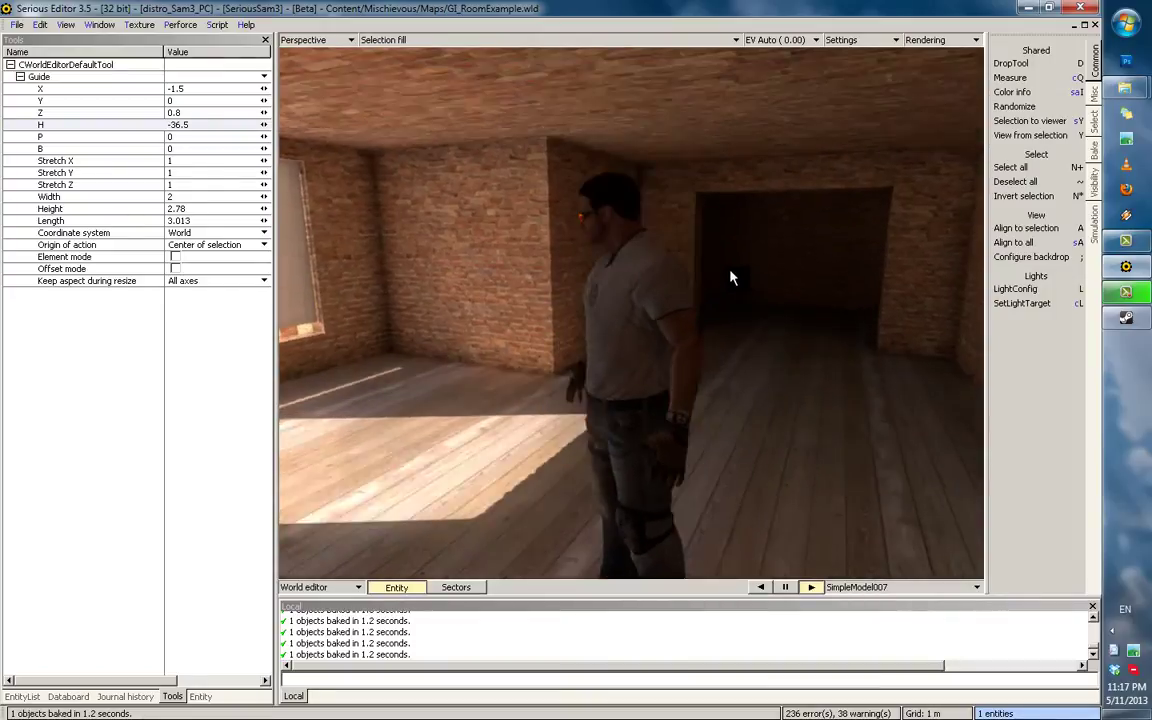
middle_drag(731, 275, 697, 321)
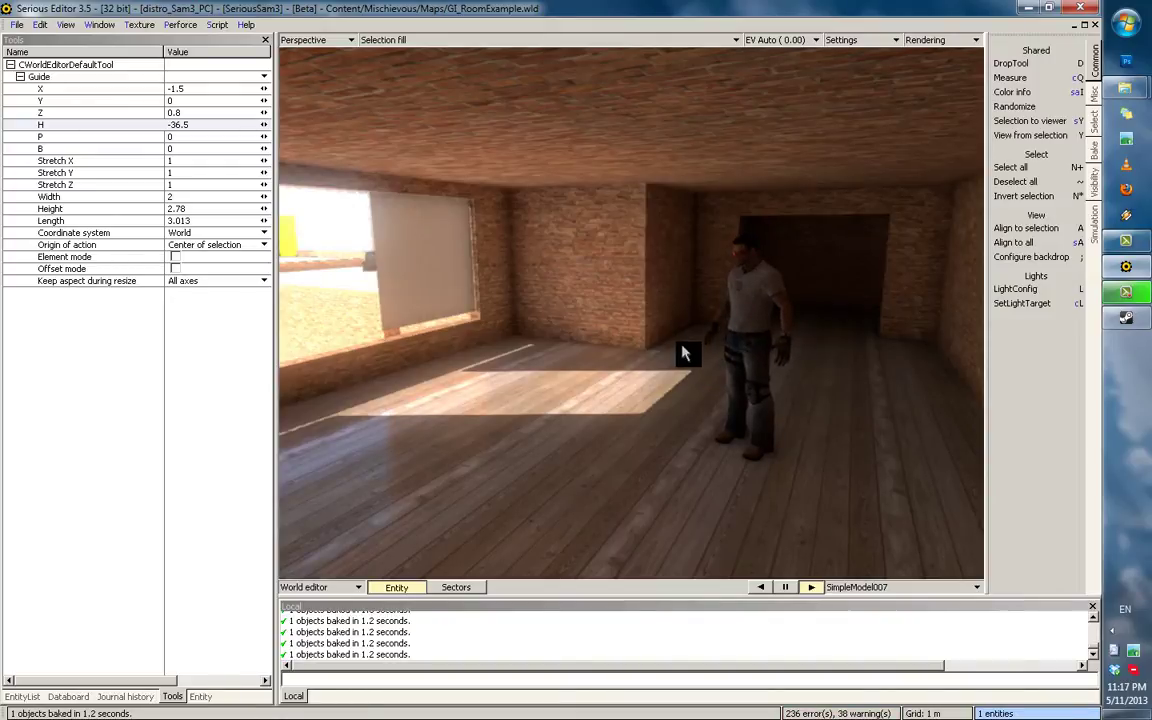
Start a play test from inside the dark corridor and go out into the sunlit room to check the lighting.
middle_drag(722, 336, 581, 363)
middle_drag(933, 342, 505, 328)
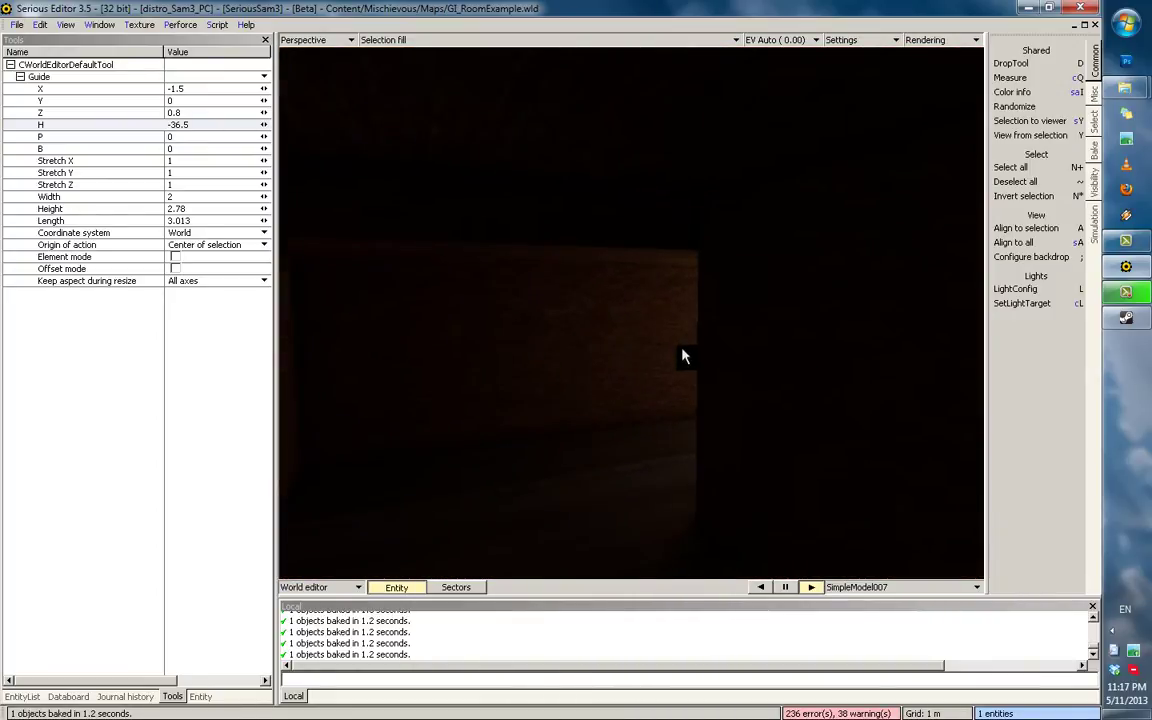
key(ctrl+t)
key(h)
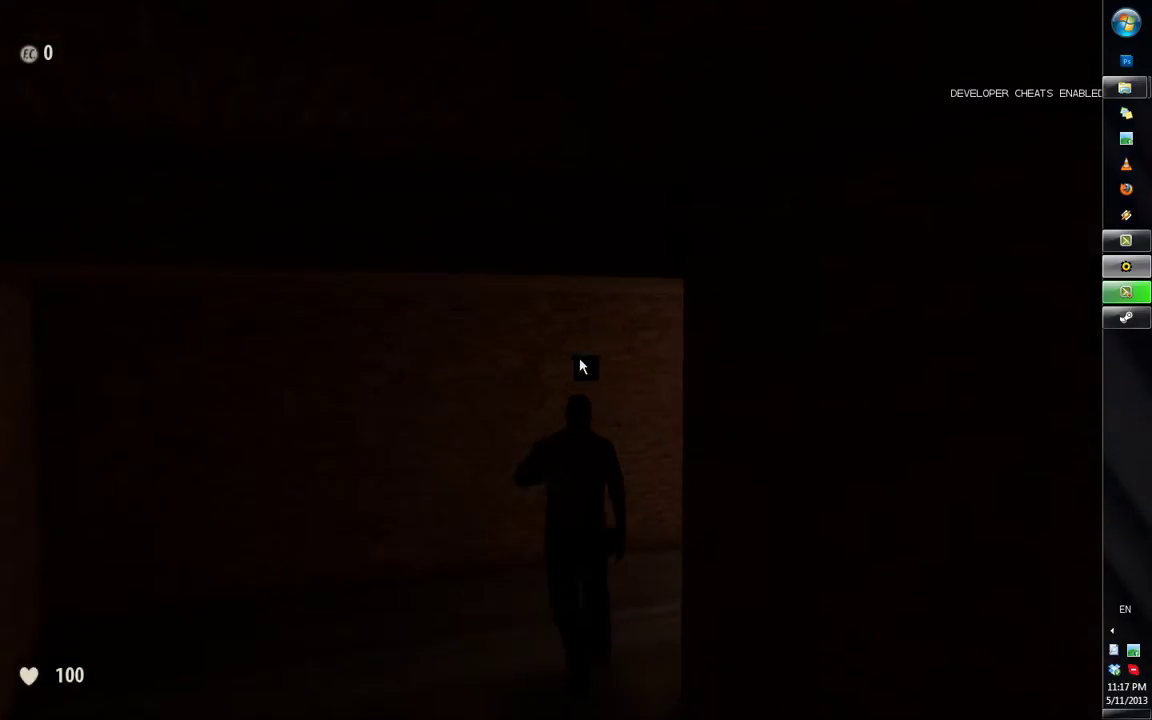
key(w)
key(F1)
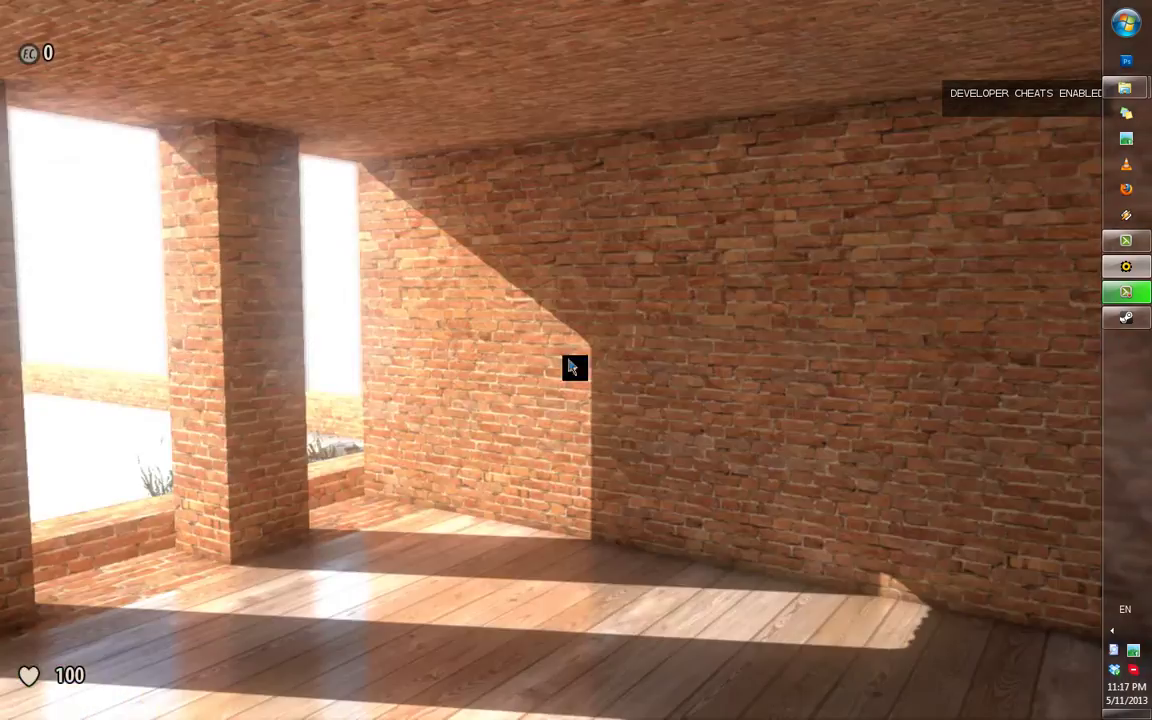
Walk the character in third person through the dark corridor and the curtained room to check its lighting, and end the play test.
key(h)
key(w)
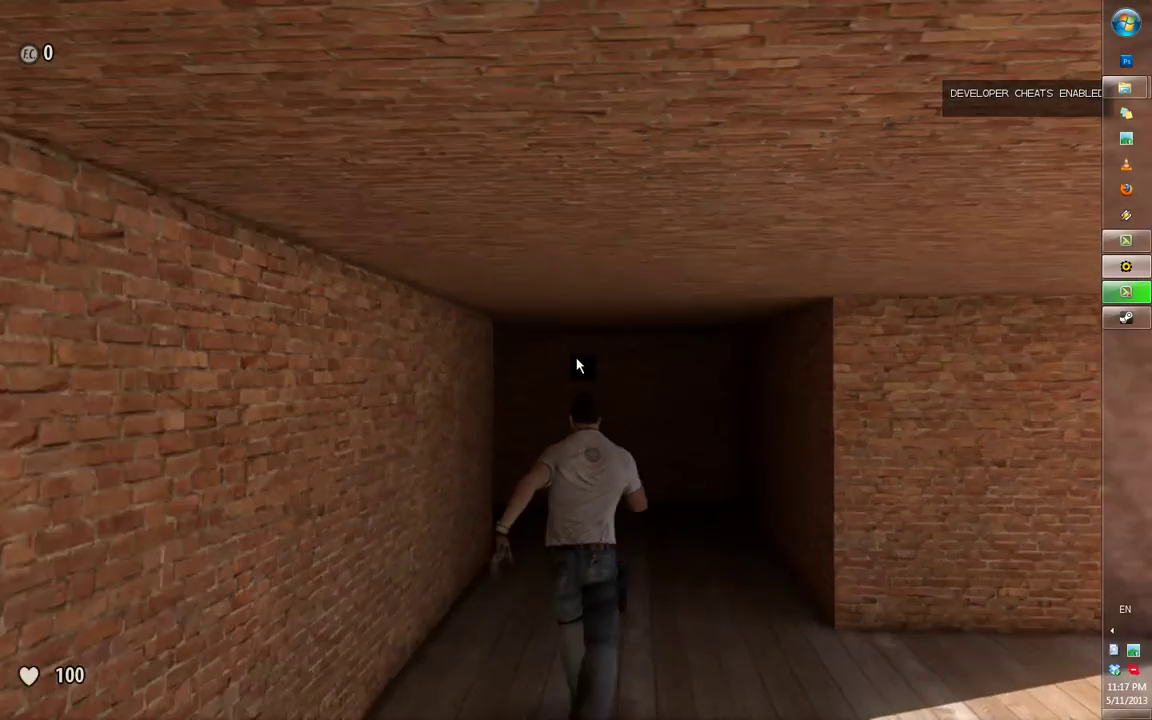
key(w)
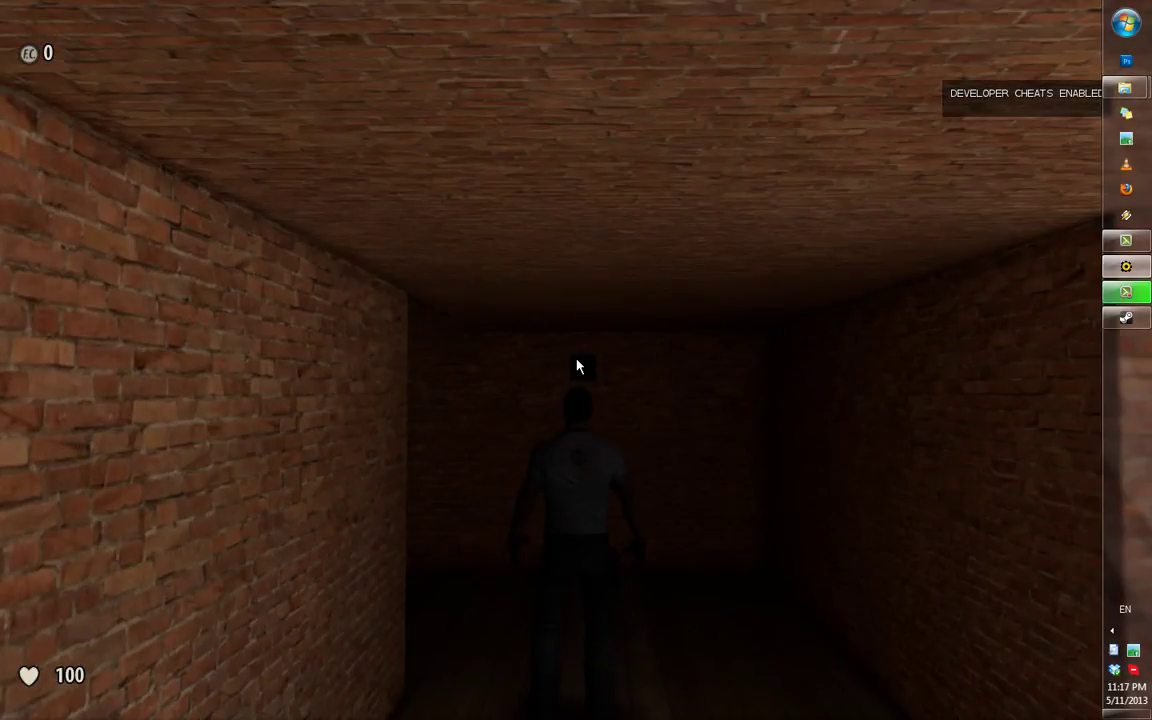
key(w)
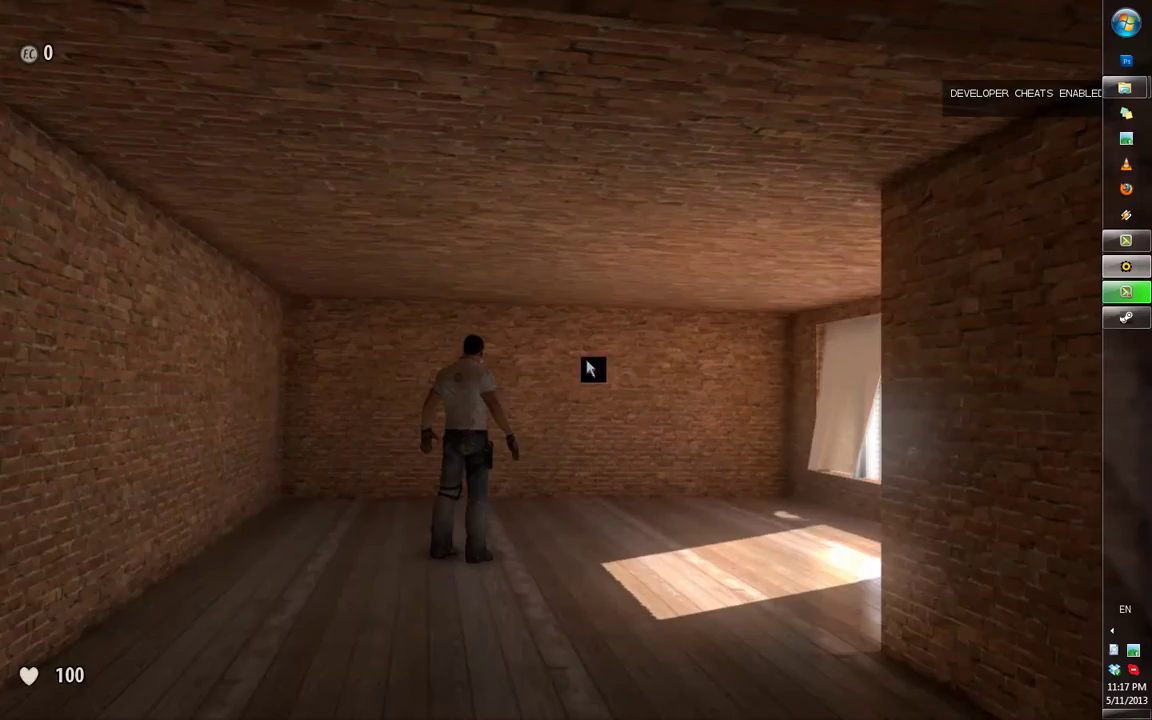
key(w)
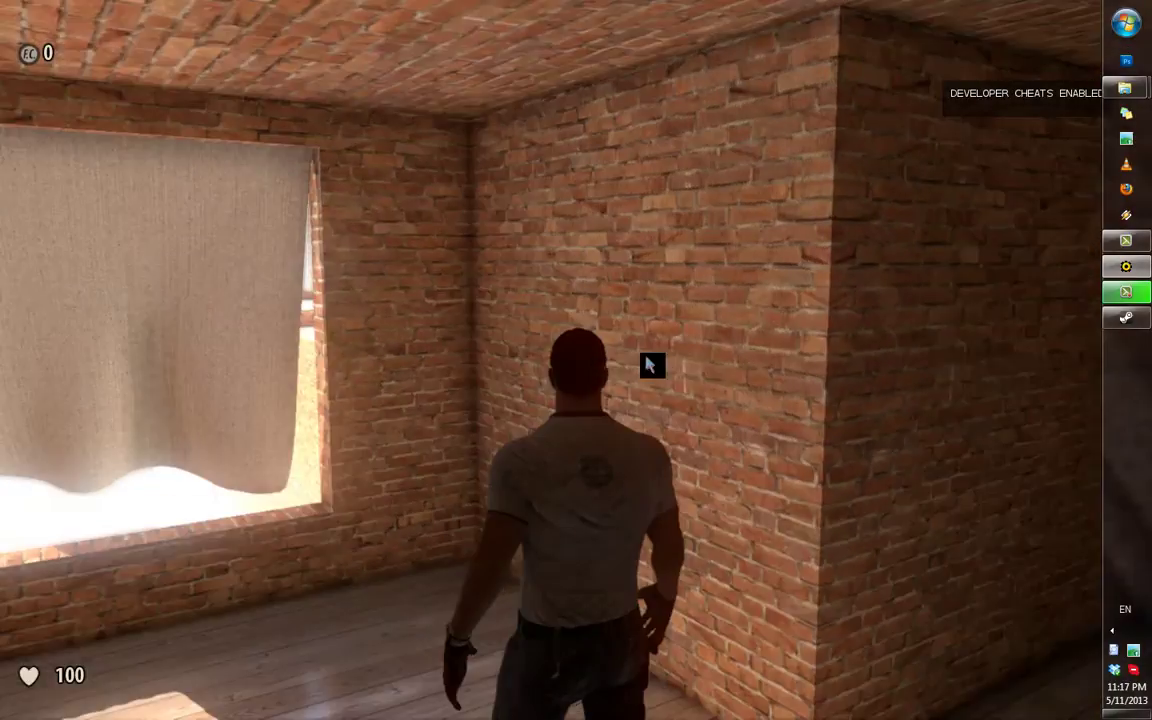
key(h)
key(Escape)
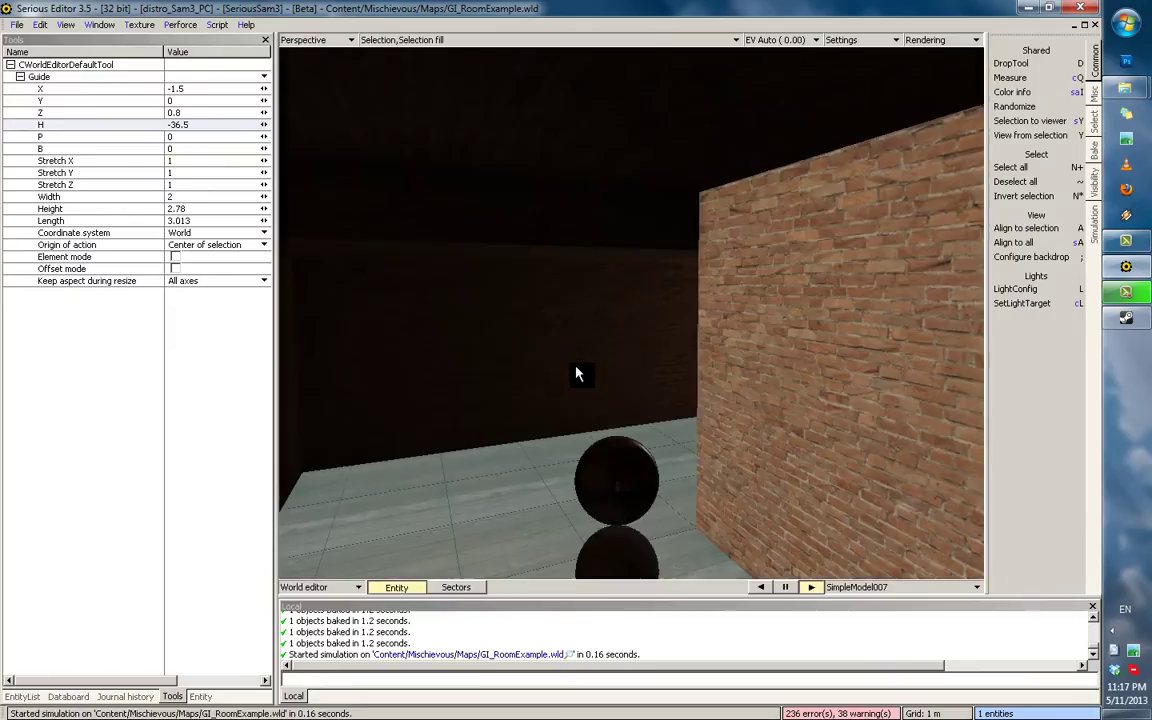
Select the outdoor probe light, enable its render preview in the entity properties and display the scene fully lit.
middle_drag(620, 474, 570, 396)
click(579, 388)
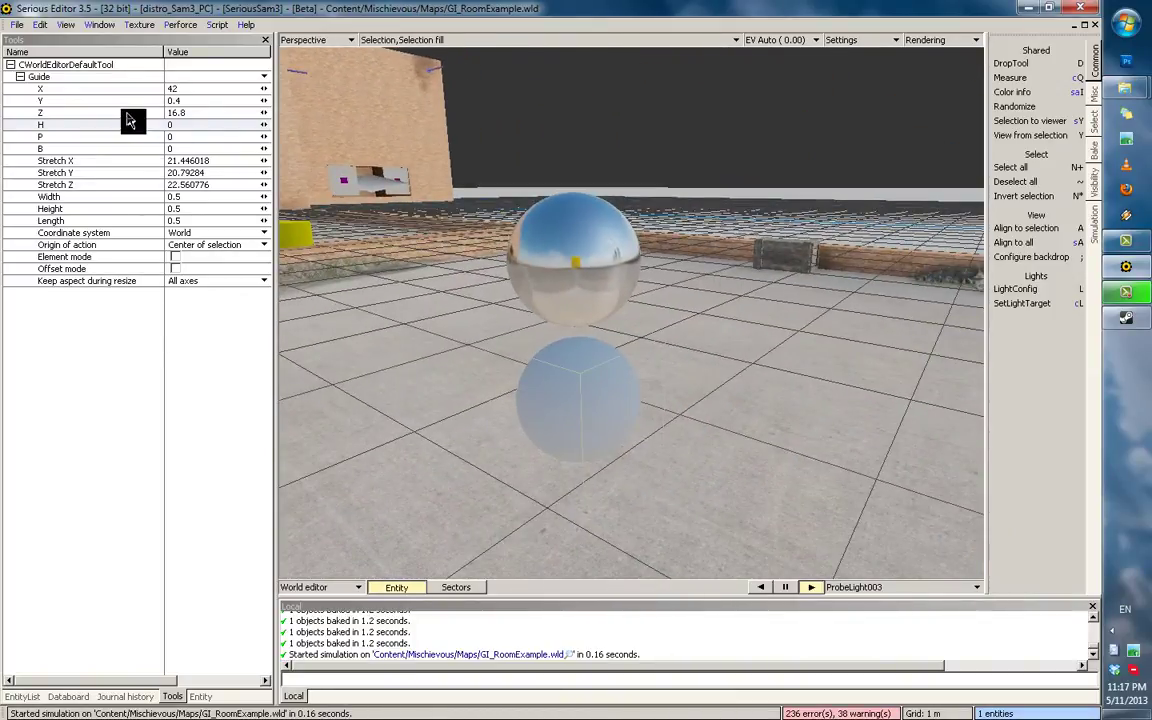
click(201, 697)
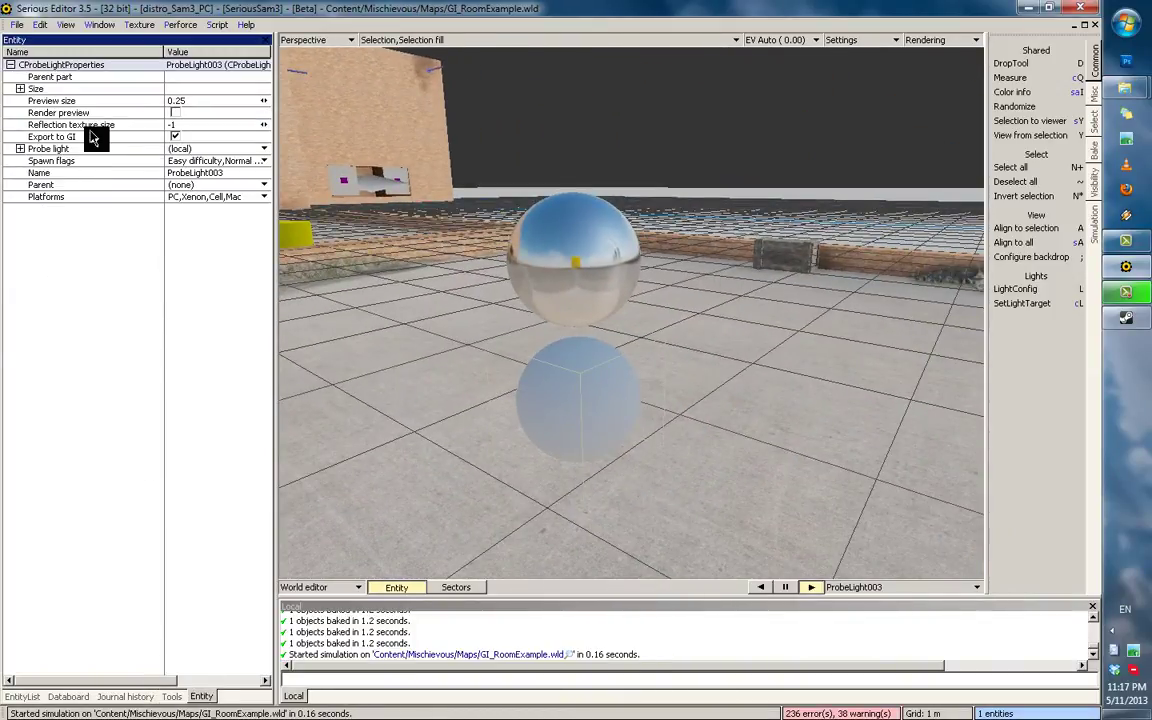
middle_drag(537, 333, 557, 338)
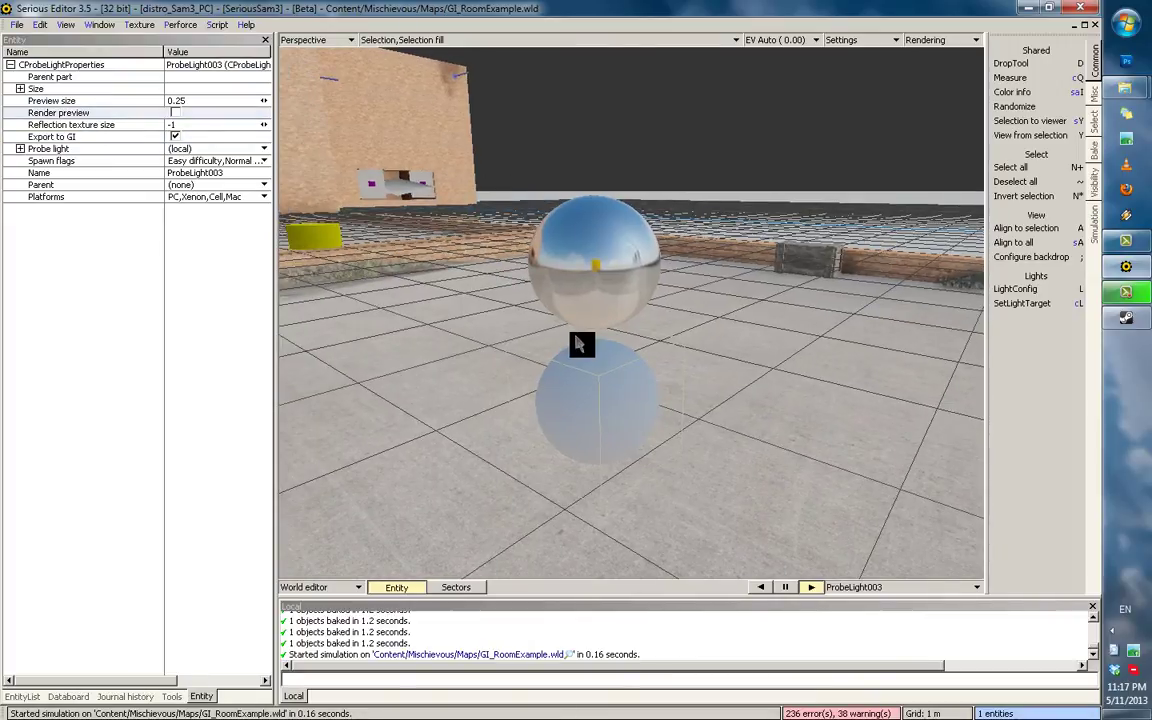
middle_drag(628, 230, 607, 218)
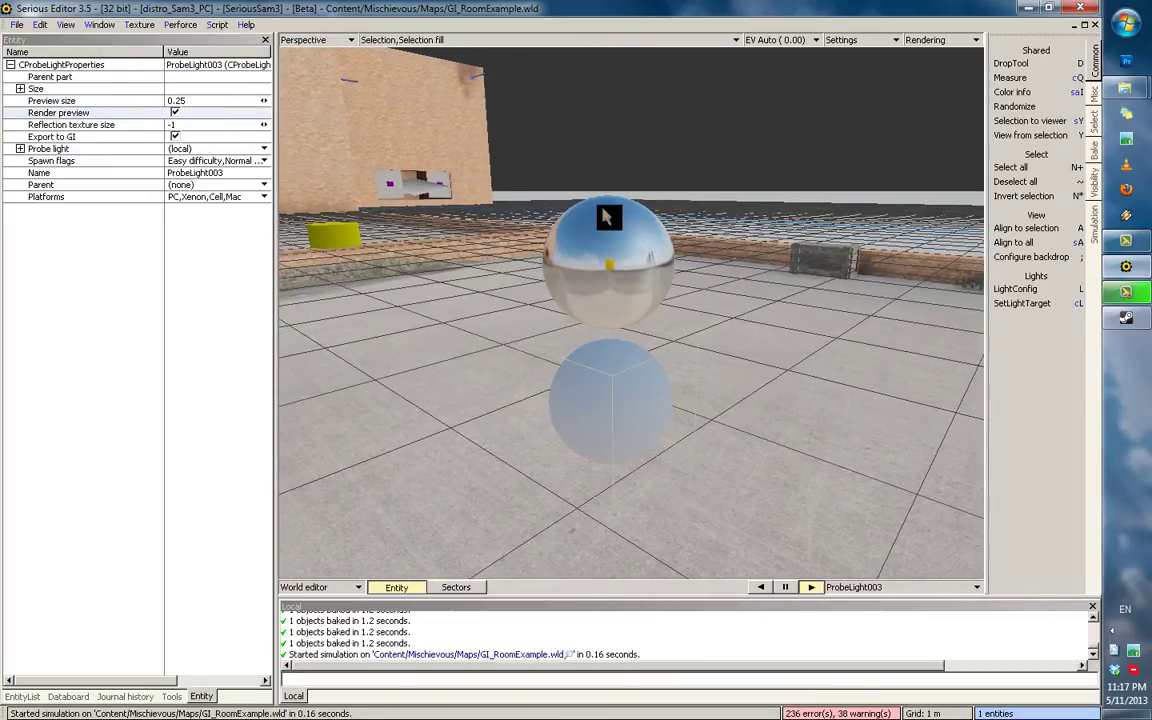
key(8)
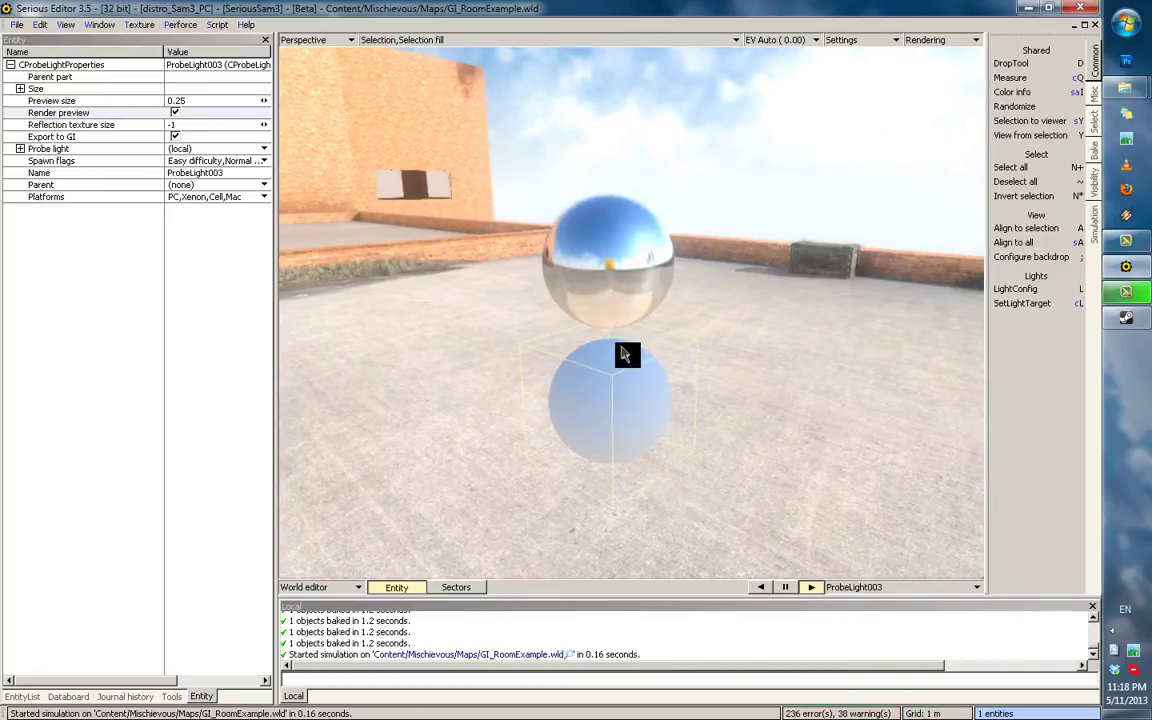
Play test the outdoor area, walking around the probe's preview spheres to view them in game, and end the test.
middle_drag(562, 285, 576, 264)
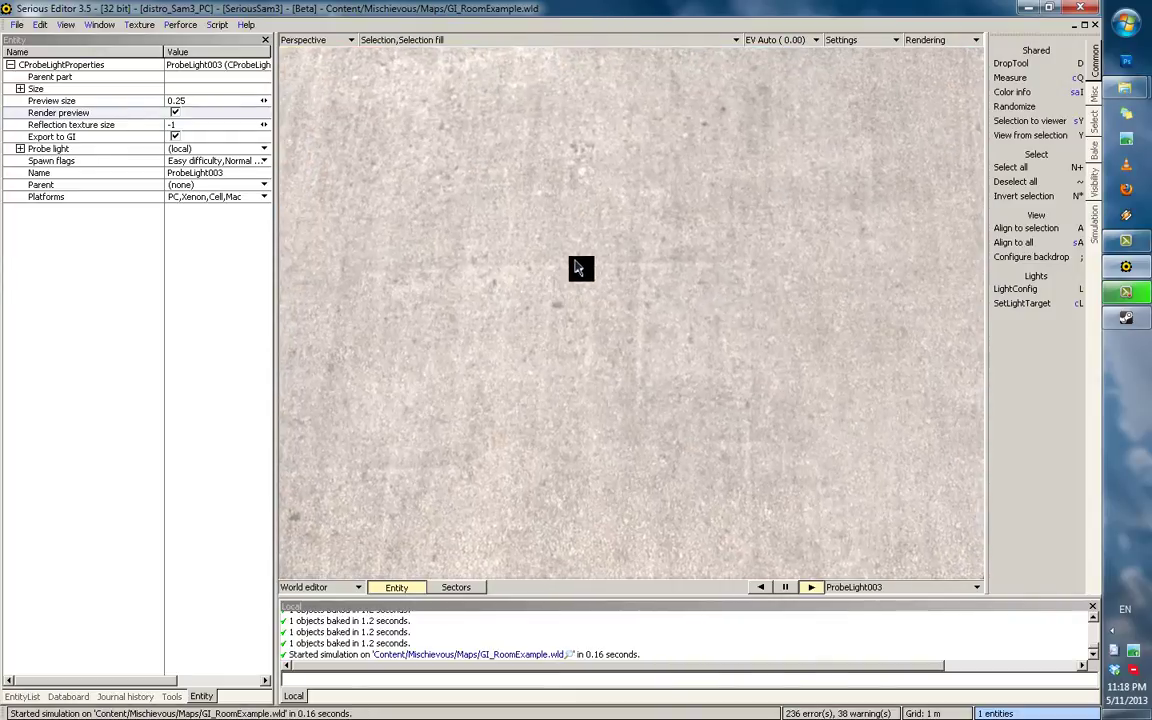
middle_drag(515, 355, 582, 286)
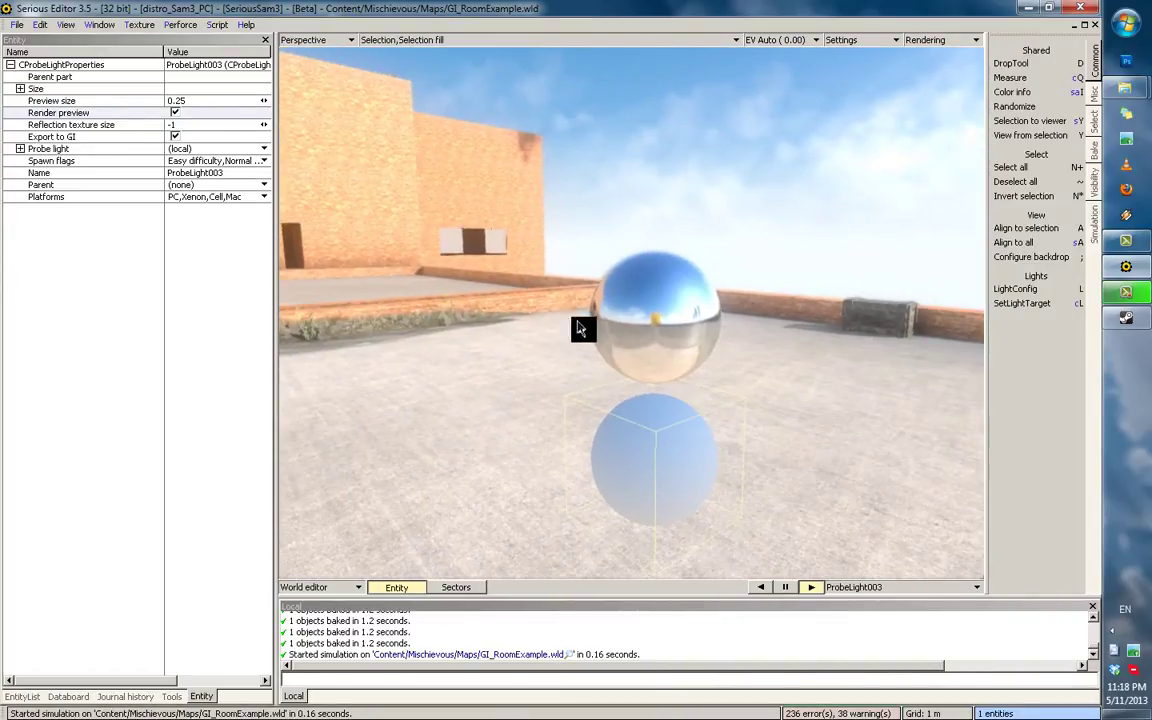
middle_drag(587, 336, 543, 309)
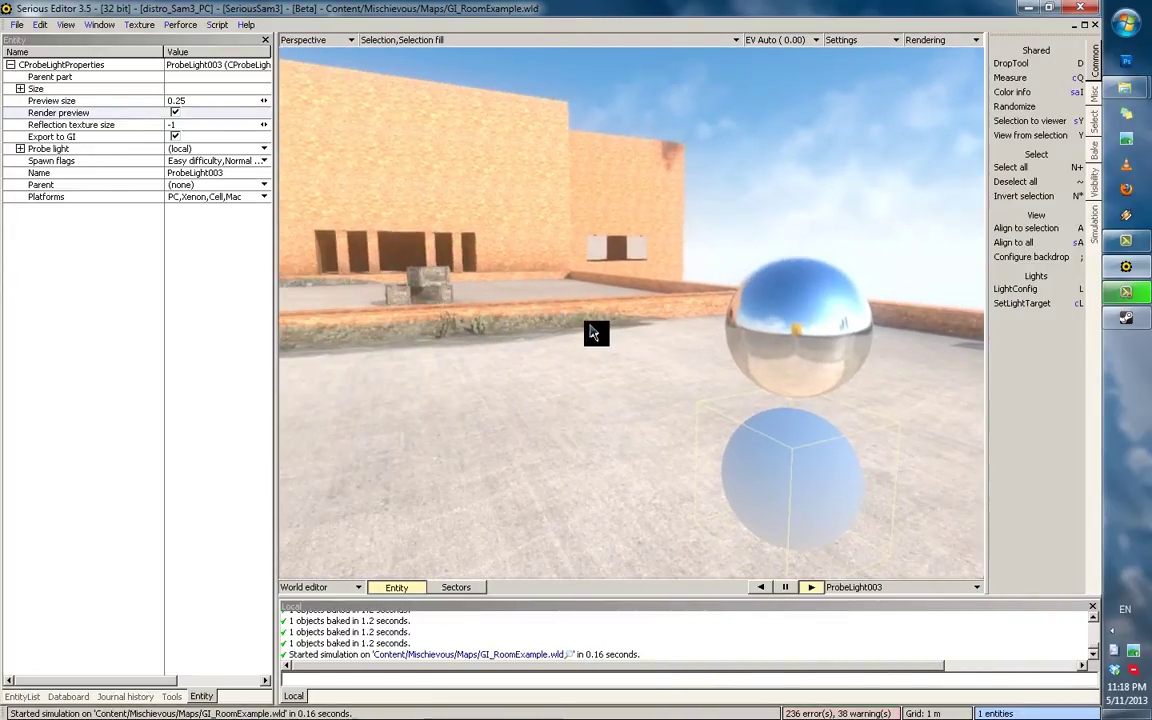
key(ctrl+t)
key(s)
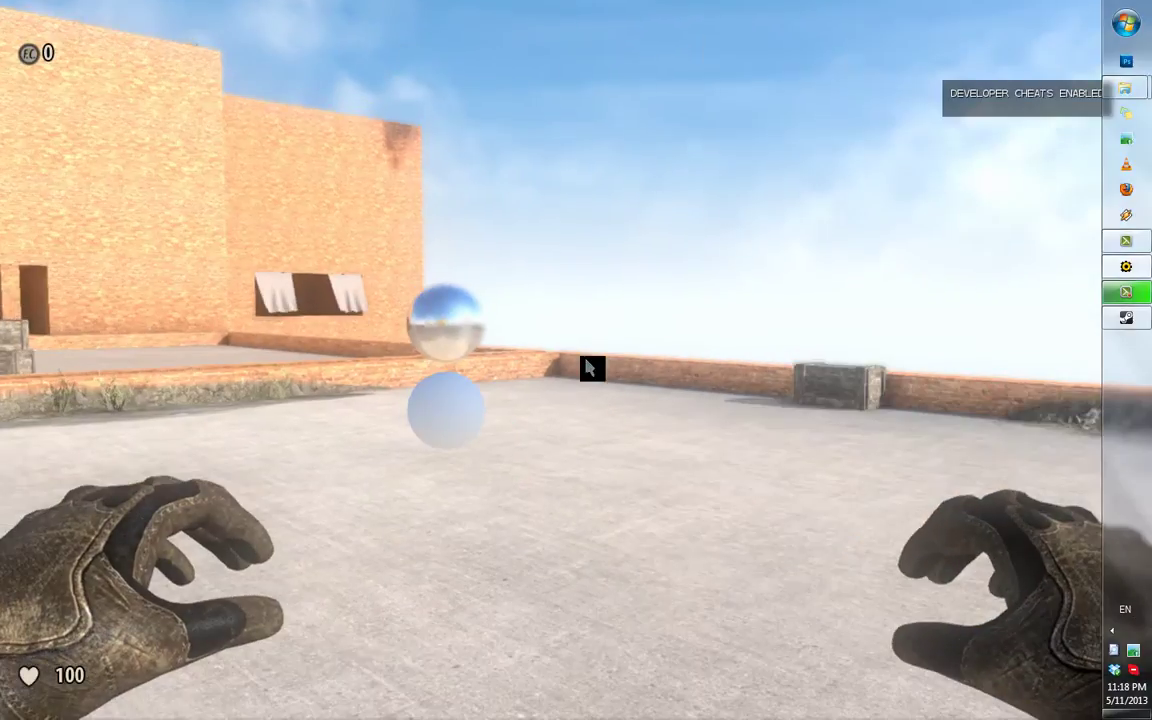
key(w)
key(d)
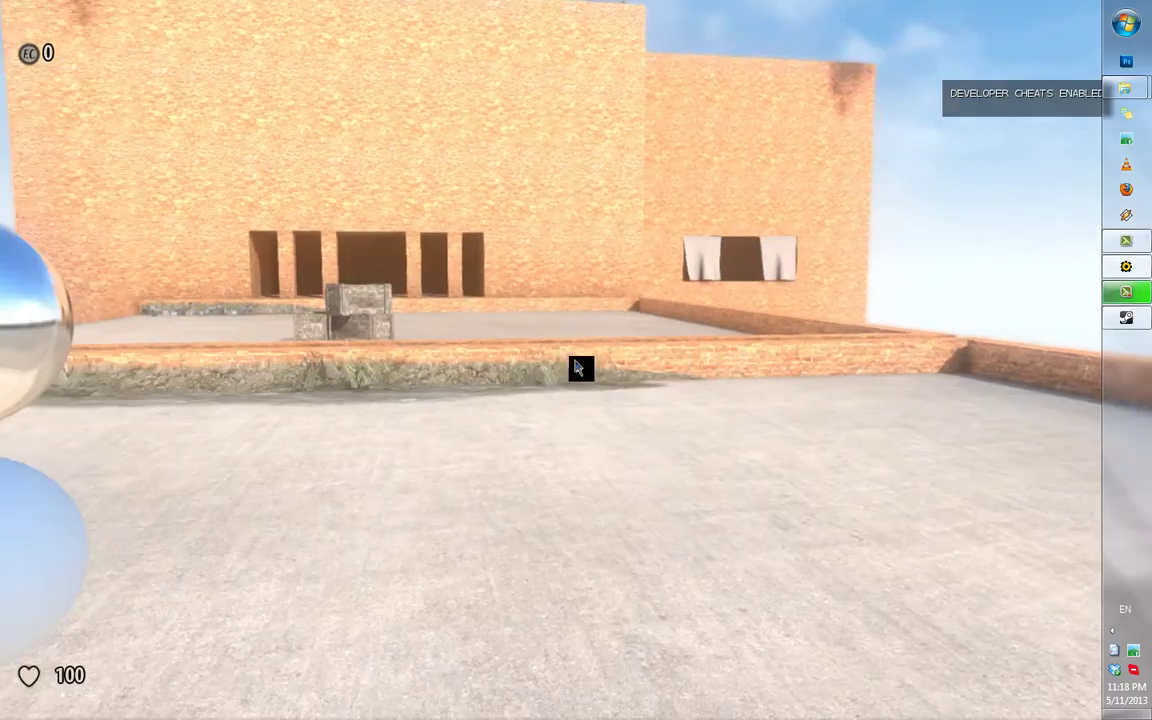
key(a)
key(Escape)
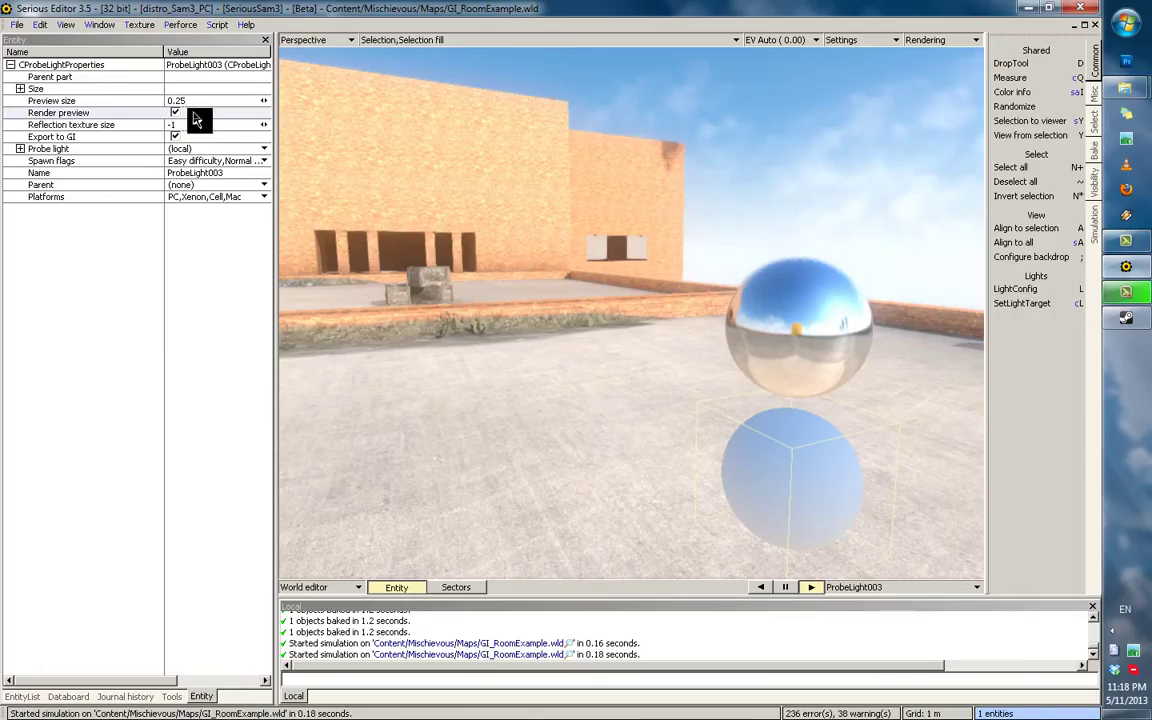
Turn the outdoor probe's render preview off and back on to compare the scene with and without the spheres.
click(178, 112)
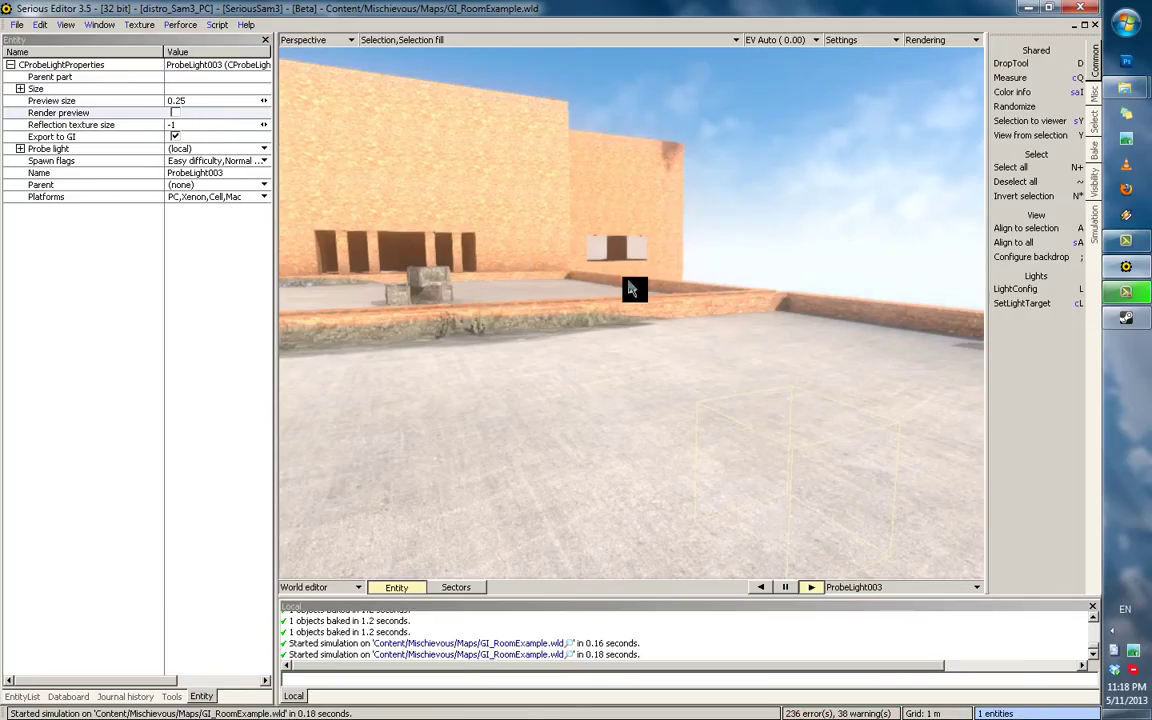
click(178, 112)
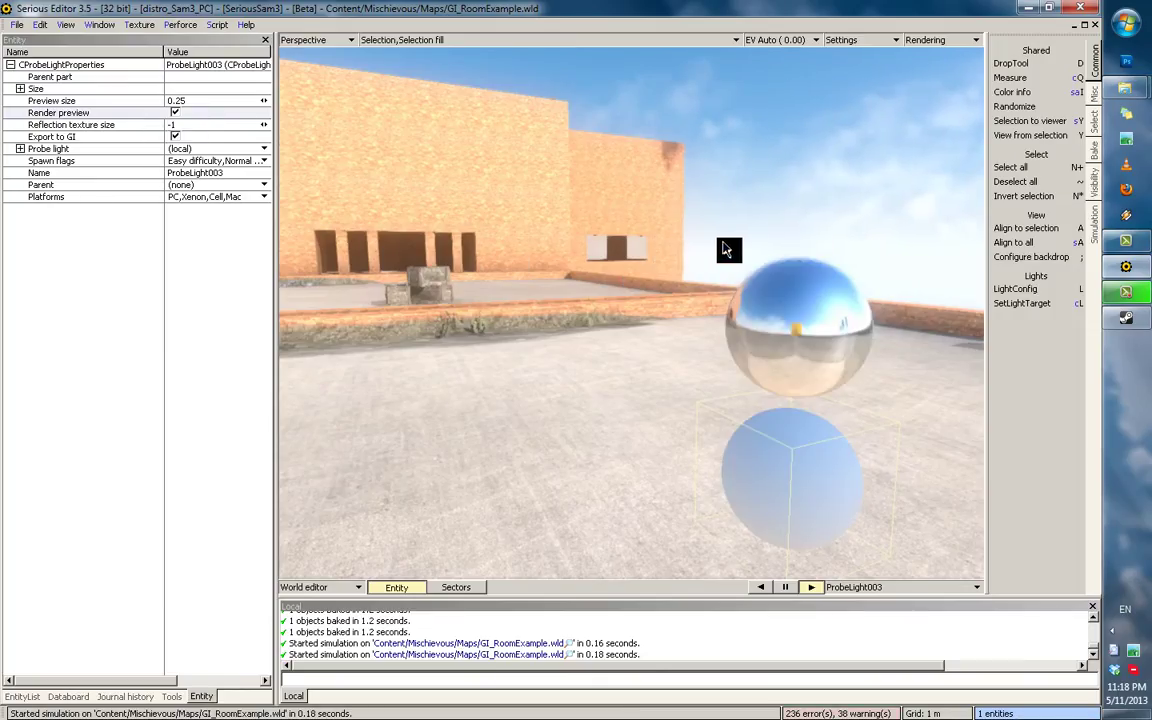
right_drag(723, 245, 776, 297)
Enlarge the outdoor probe's preview spheres by raising the preview size to about 0.679.
click(136, 102)
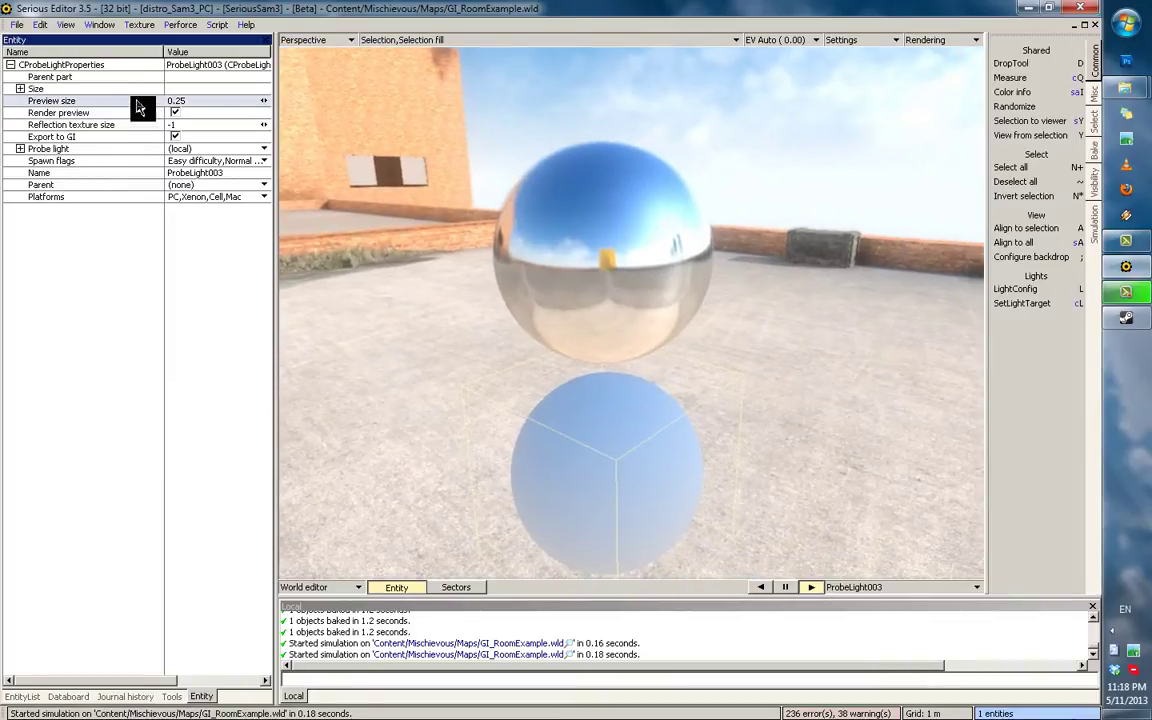
drag(262, 101, 588, 228)
right_drag(585, 228, 653, 340)
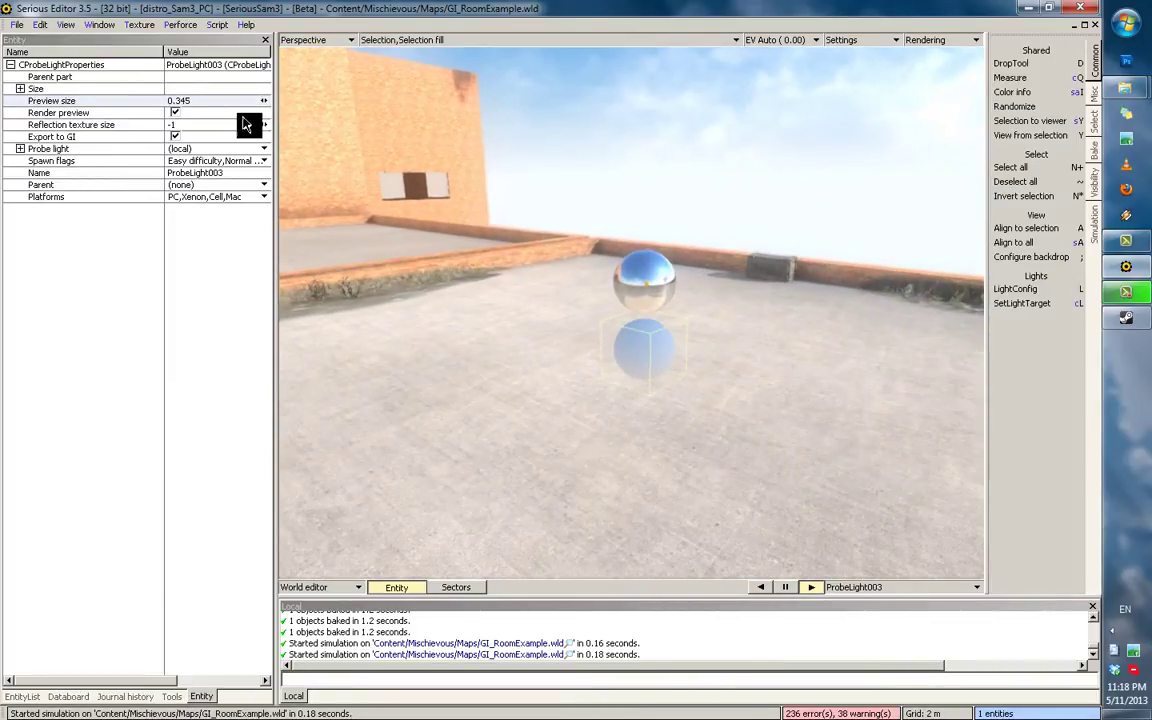
drag(263, 101, 580, 160)
right_drag(738, 244, 744, 342)
scroll(550, 231, down, 4)
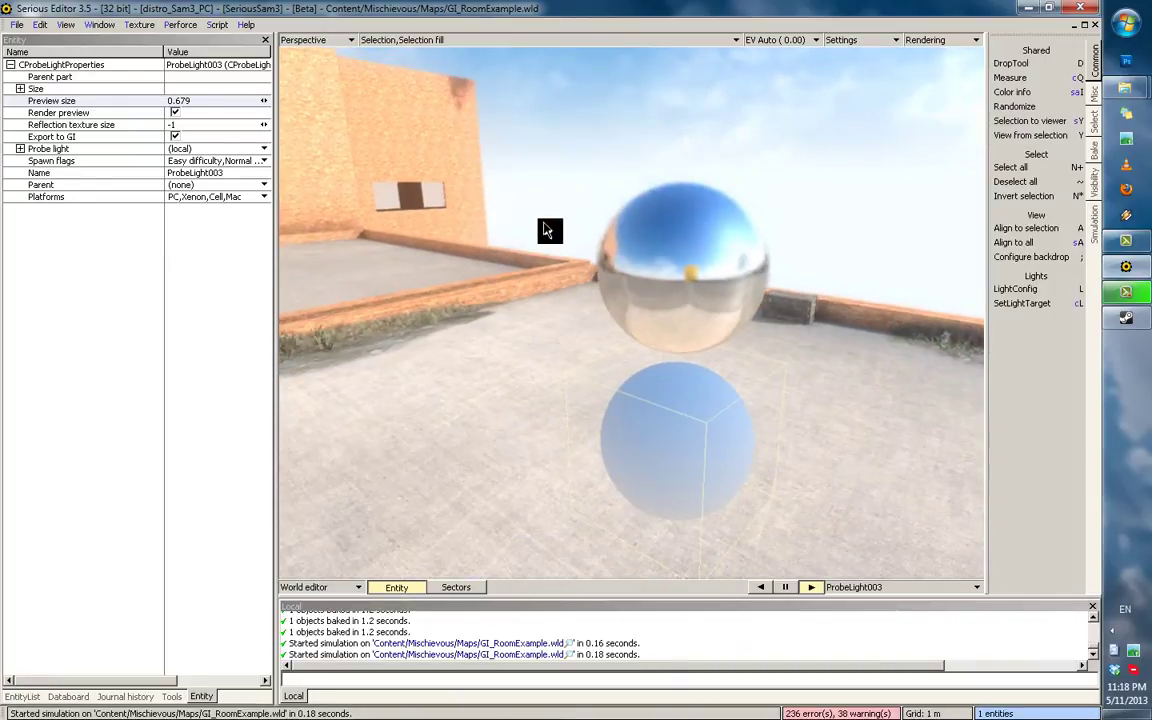
Set the outdoor probe light's reflection texture size to 32 and rebake the probe.
right_drag(535, 226, 300, 115)
click(125, 103)
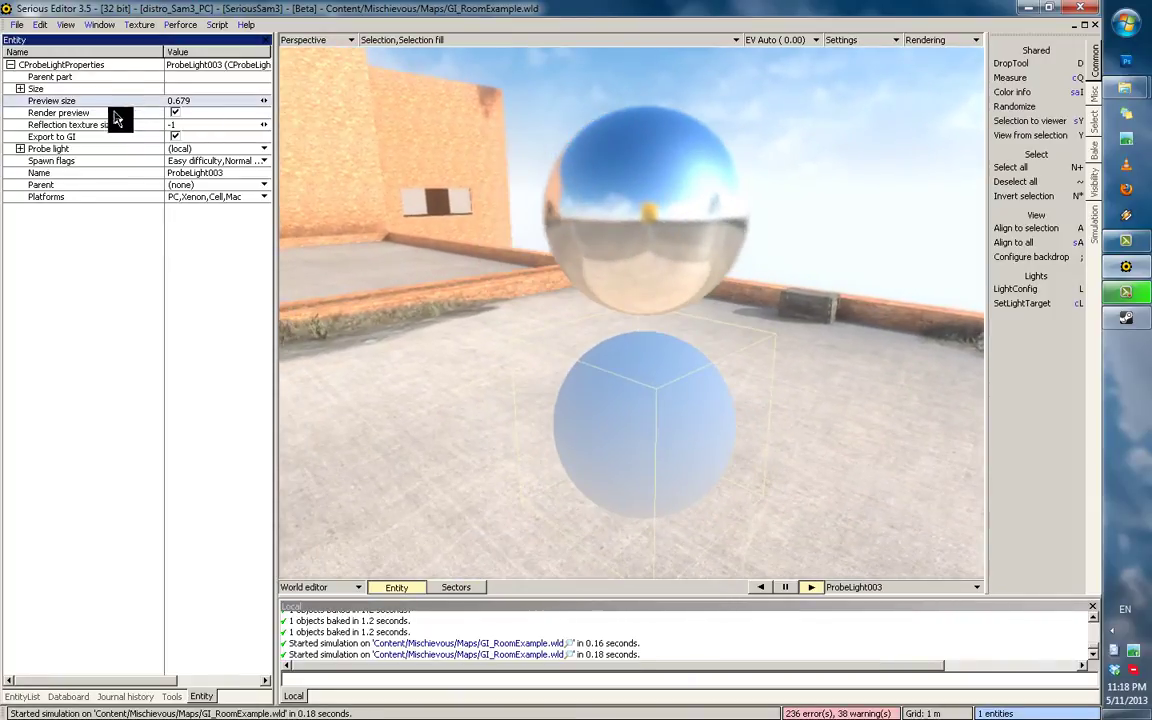
right_drag(537, 213, 518, 213)
click(94, 125)
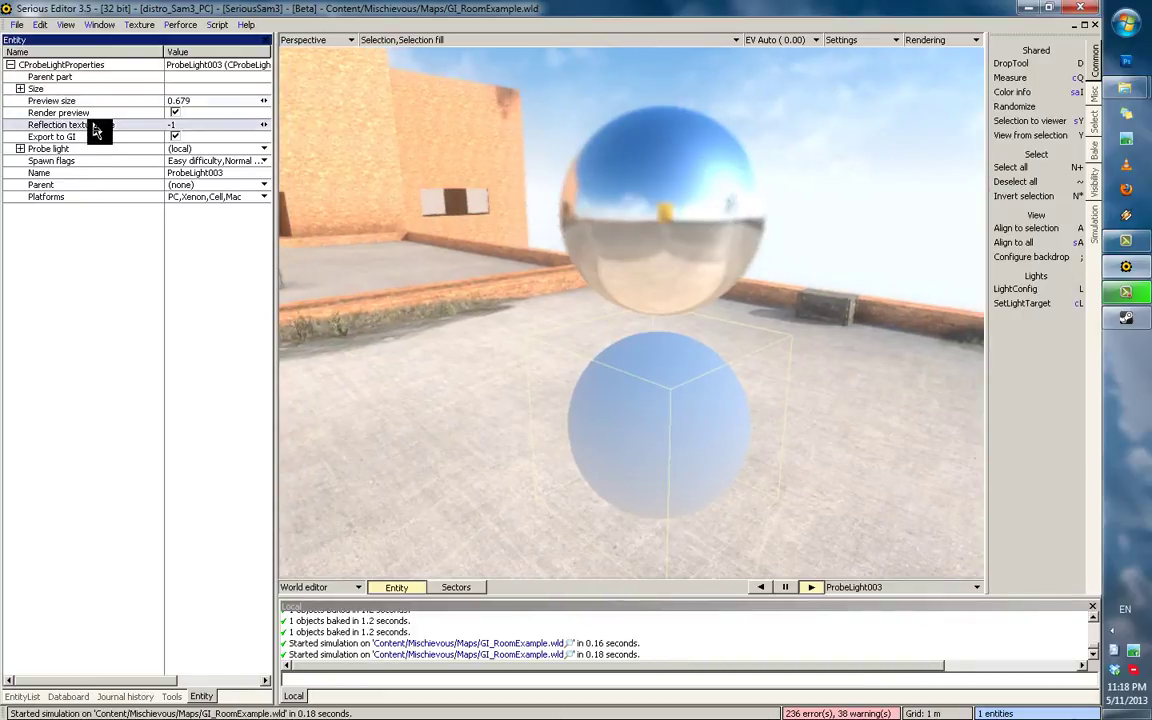
right_drag(422, 214, 527, 263)
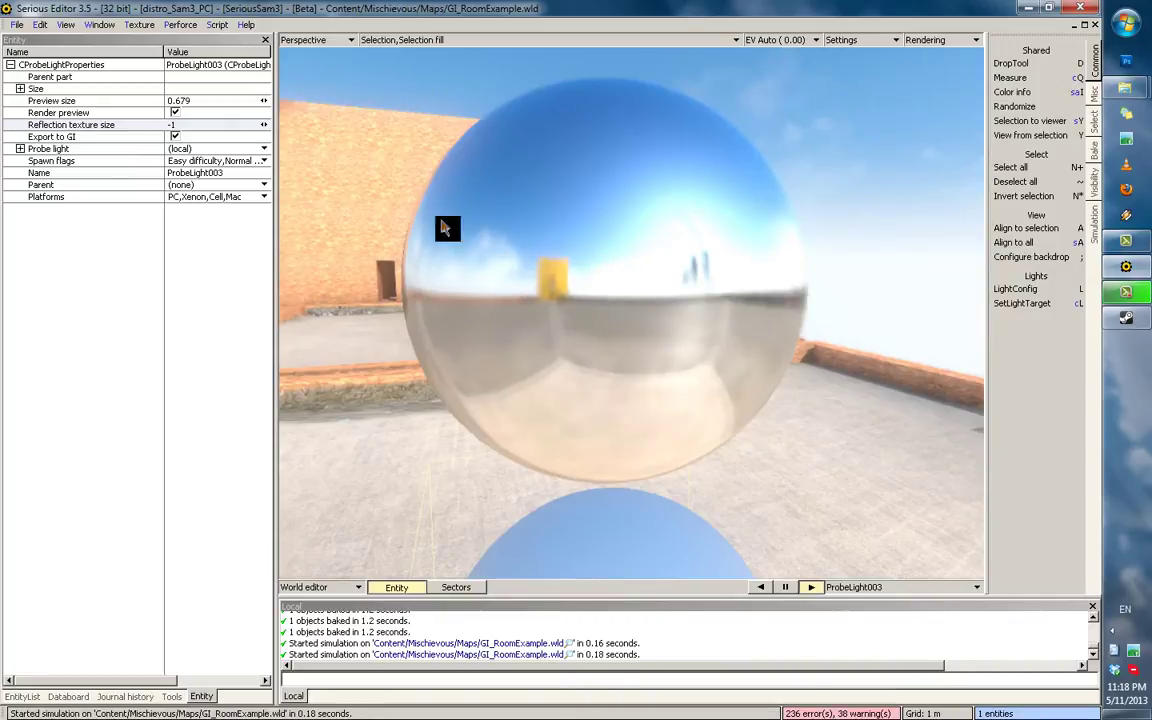
drag(197, 126, 156, 130)
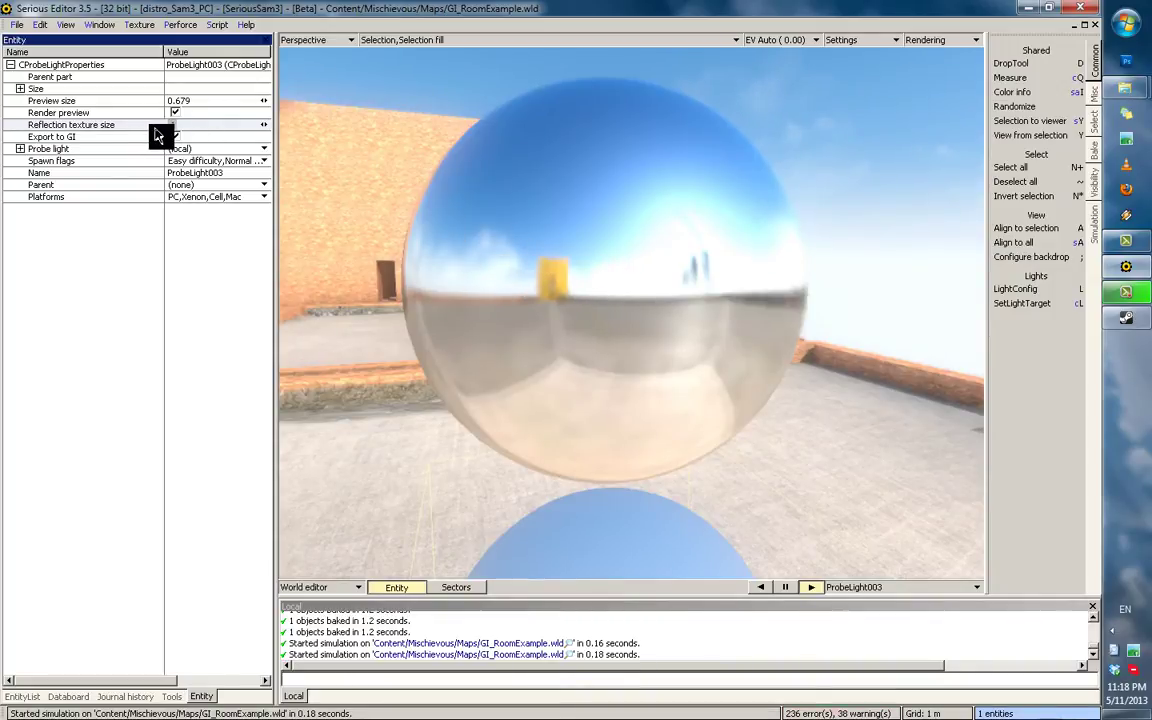
text(32)
click(532, 292)
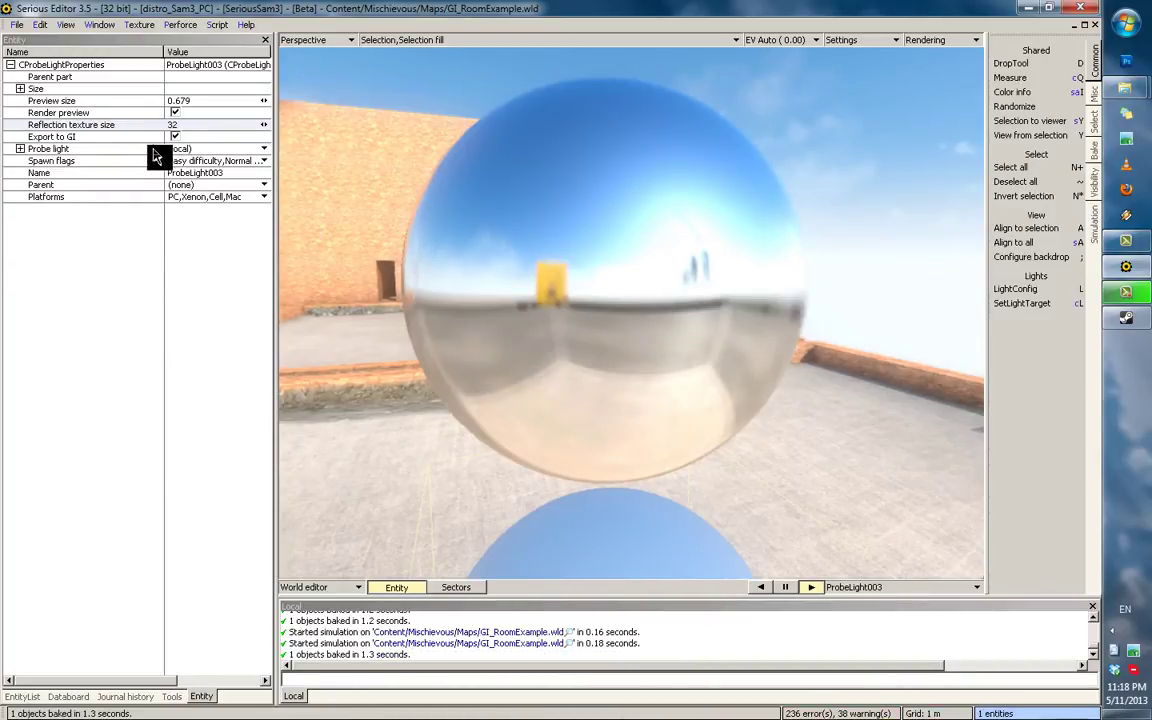
Lower the outdoor probe's reflection texture size to 16 and rebake it to compare the reflection's sharpness.
drag(182, 126, 153, 129)
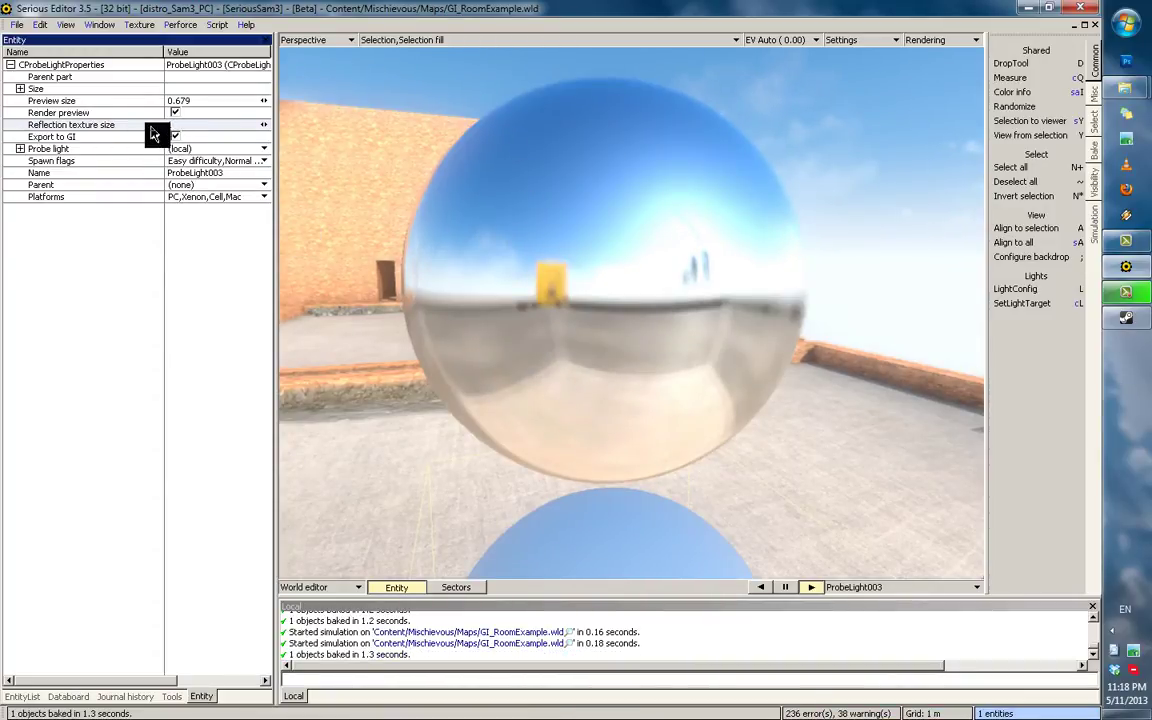
text(5)
text(16)
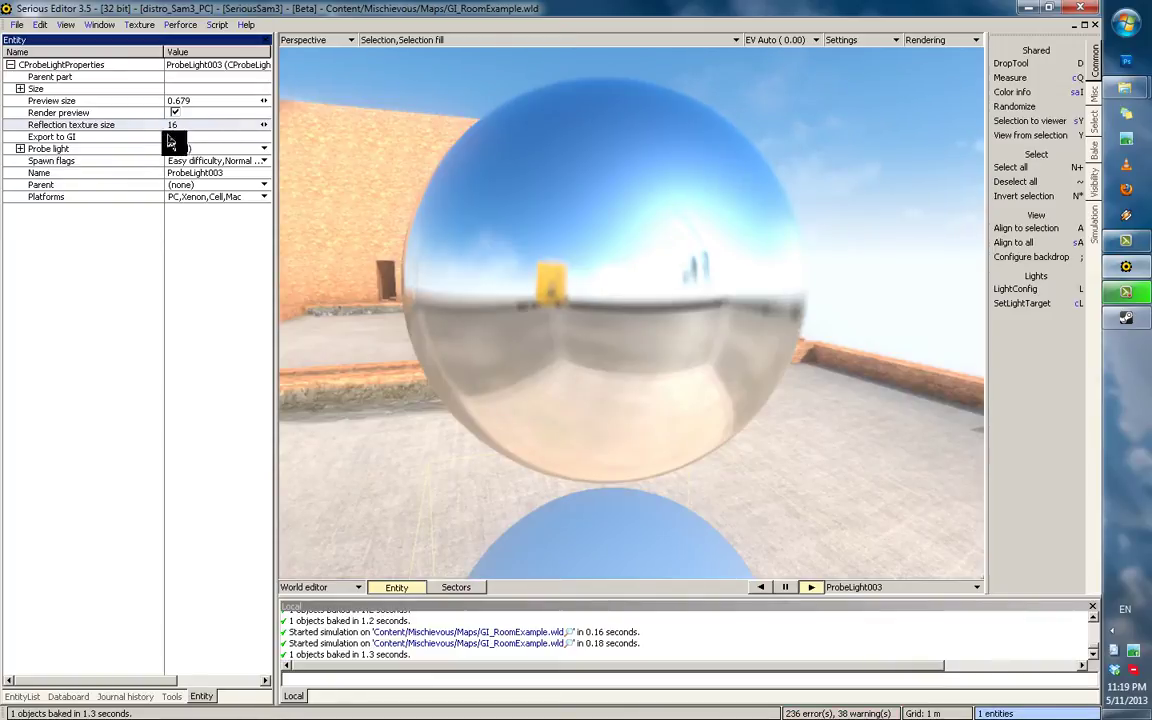
key(Return)
click(633, 299)
key(ctrl+b)
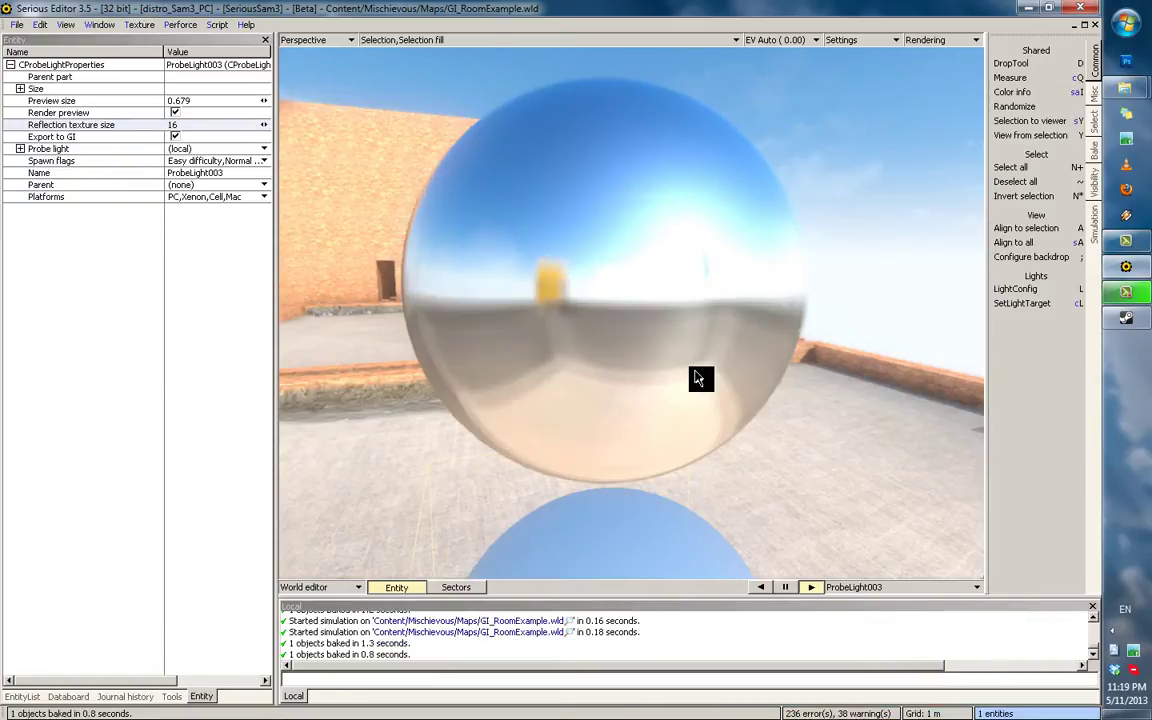
Set the outdoor probe's reflection texture size back to -1 and rebake the probe.
click(162, 127)
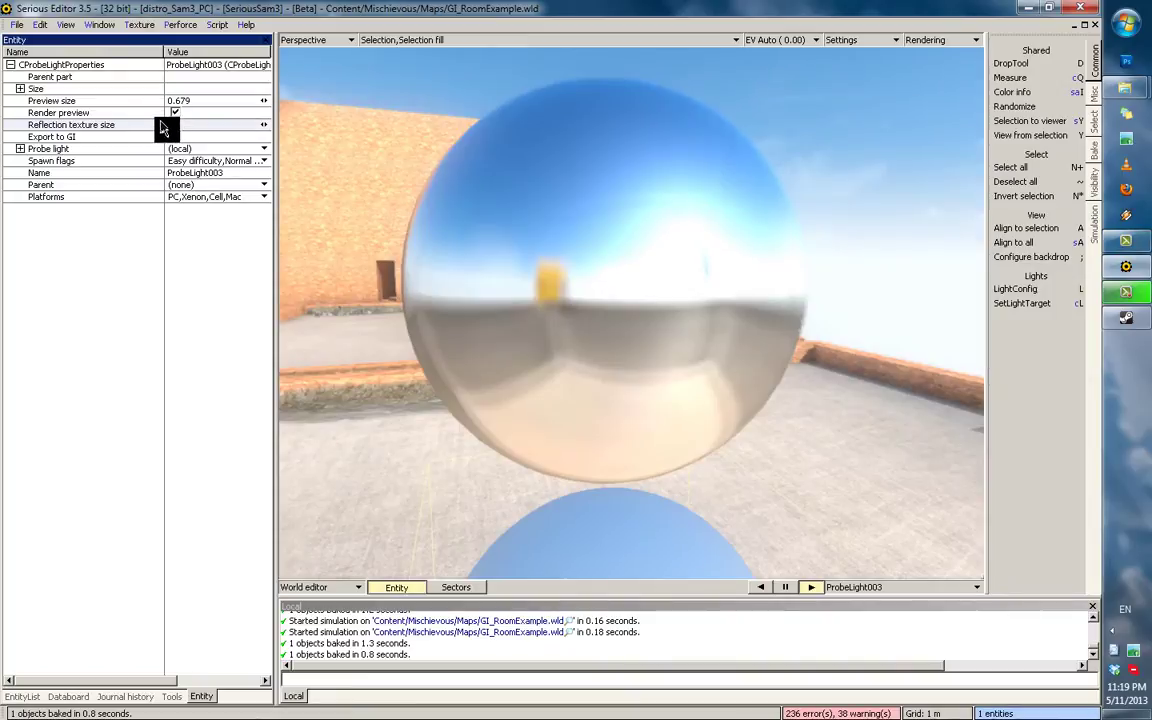
text(-1)
key(Return)
click(528, 252)
key(ctrl+b)
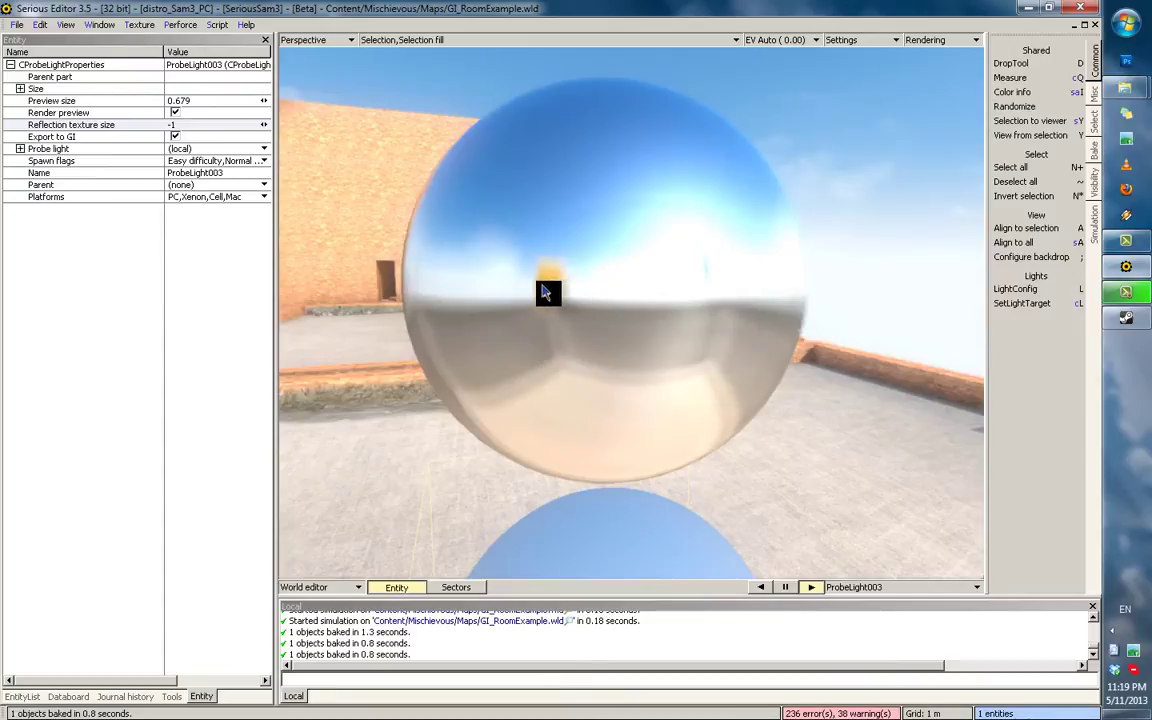
Raise the outdoor probe's reflection texture size to 32 and bake the probe again.
click(164, 132)
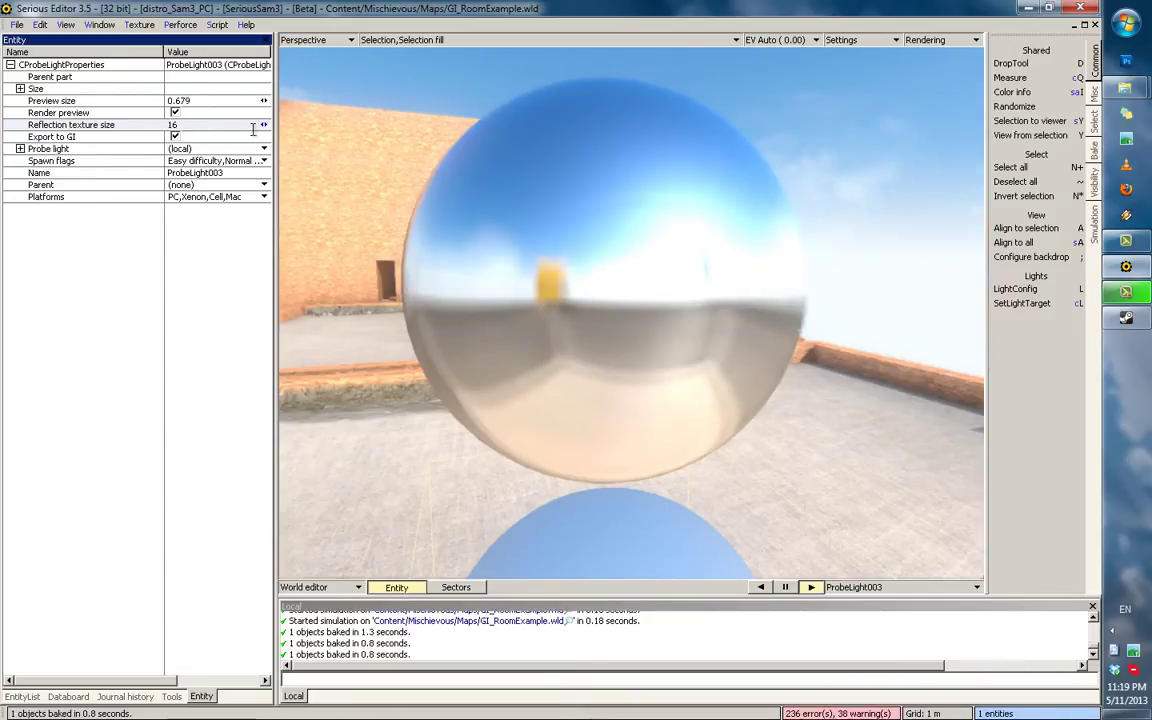
key(Return)
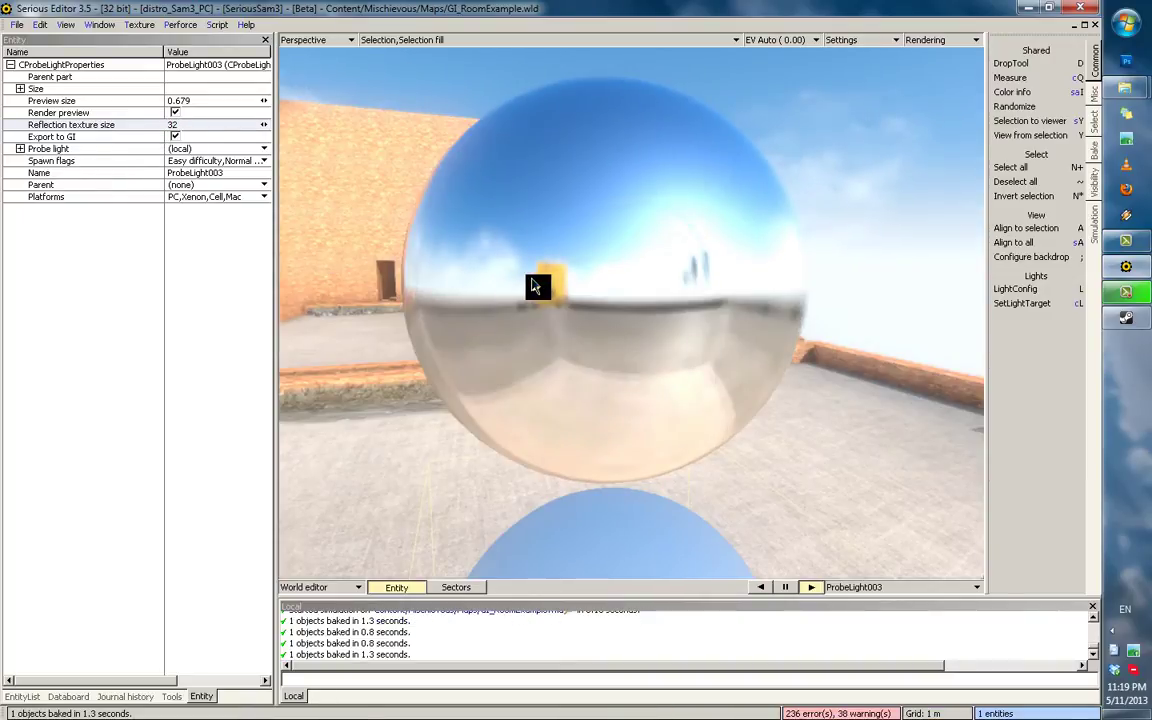
click(162, 125)
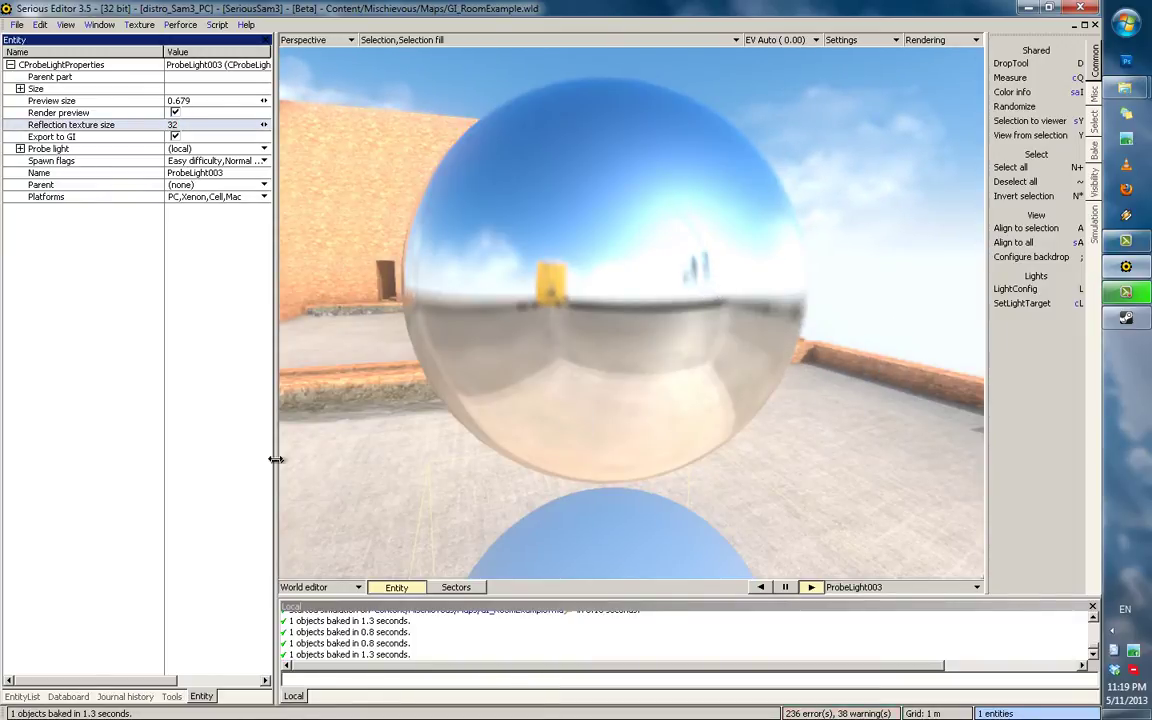
click(347, 484)
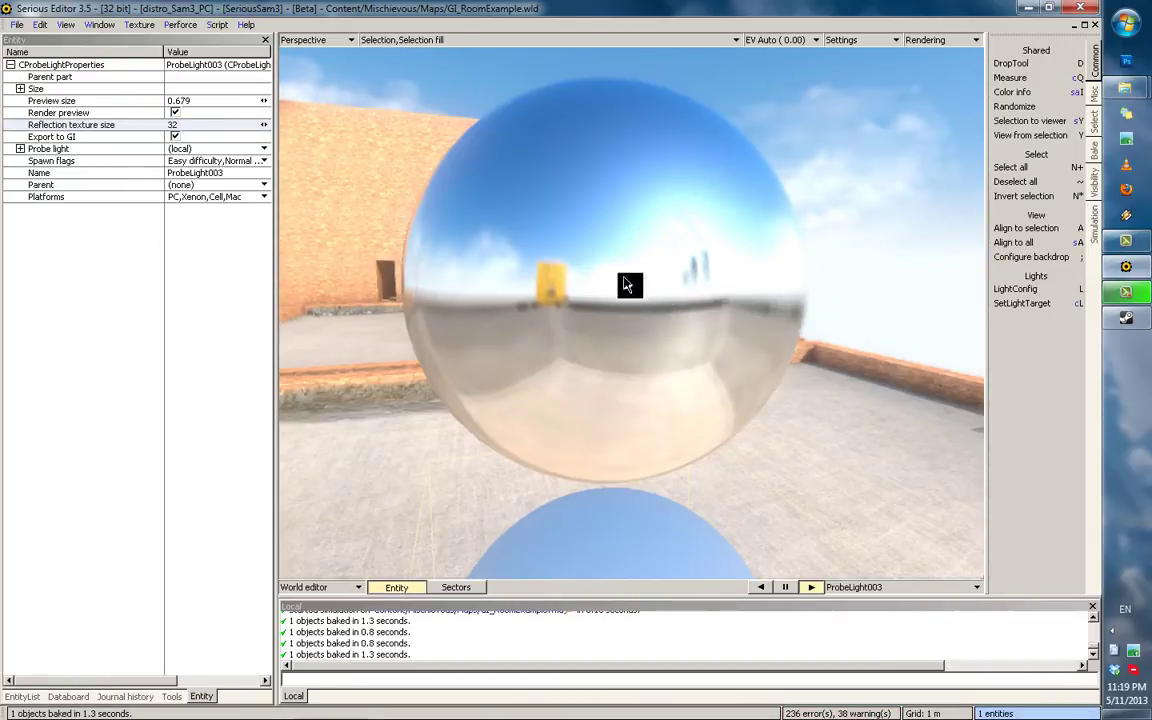
Set the outdoor probe's reflection texture size to 128, rebake it and inspect the preview sphere's reflection up close.
click(184, 126)
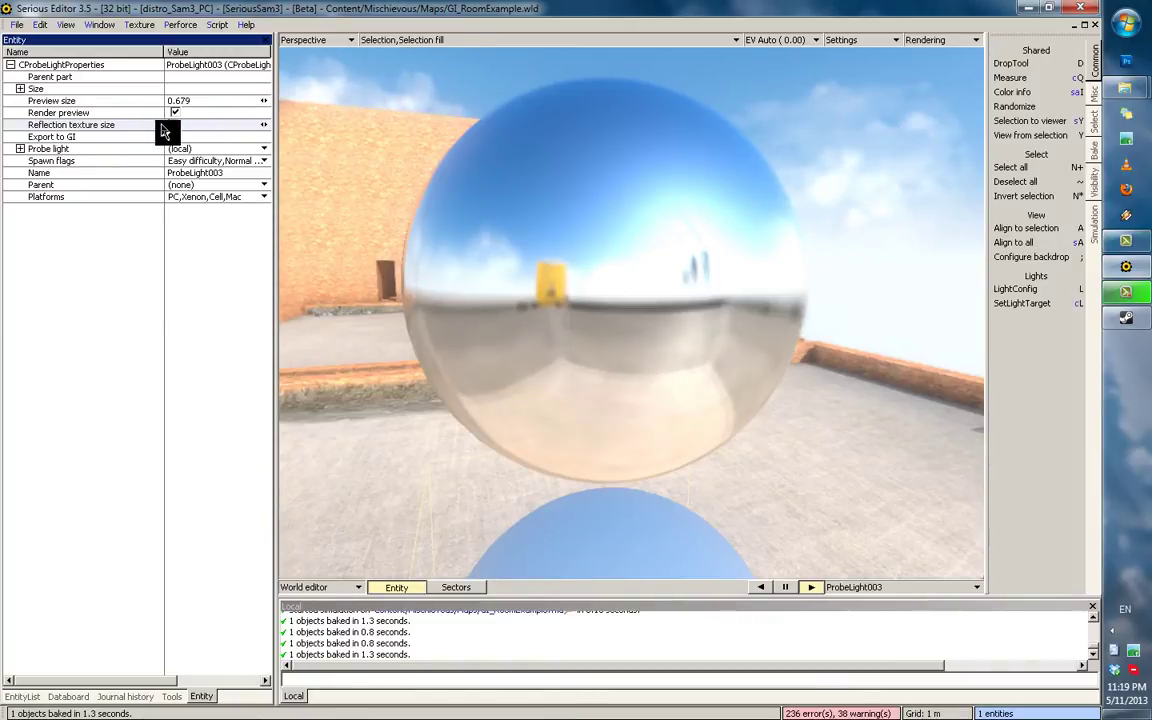
key(Return)
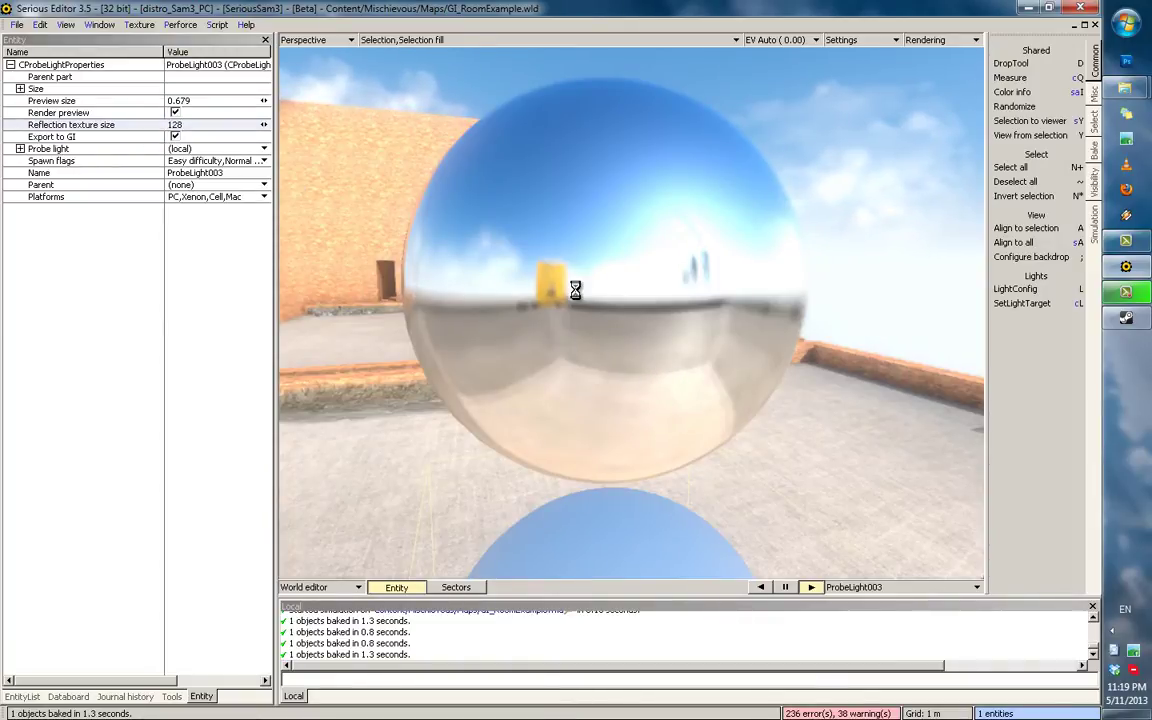
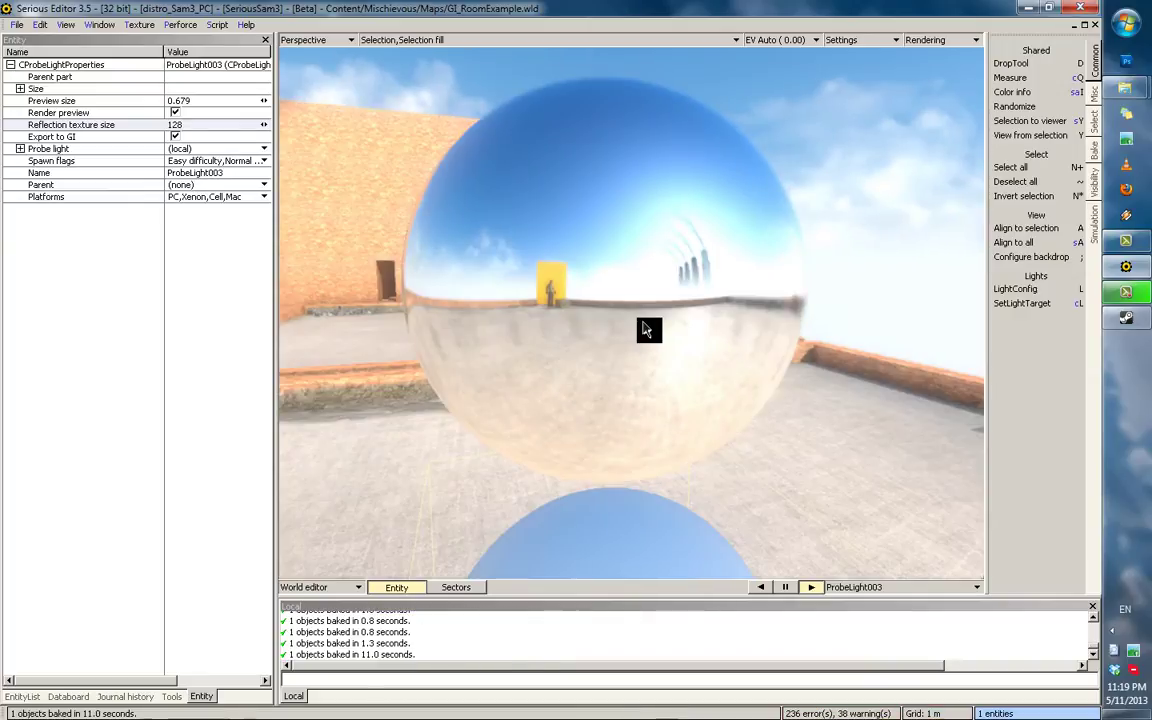
middle_drag(645, 330, 686, 316)
scroll(684, 316, up, 1)
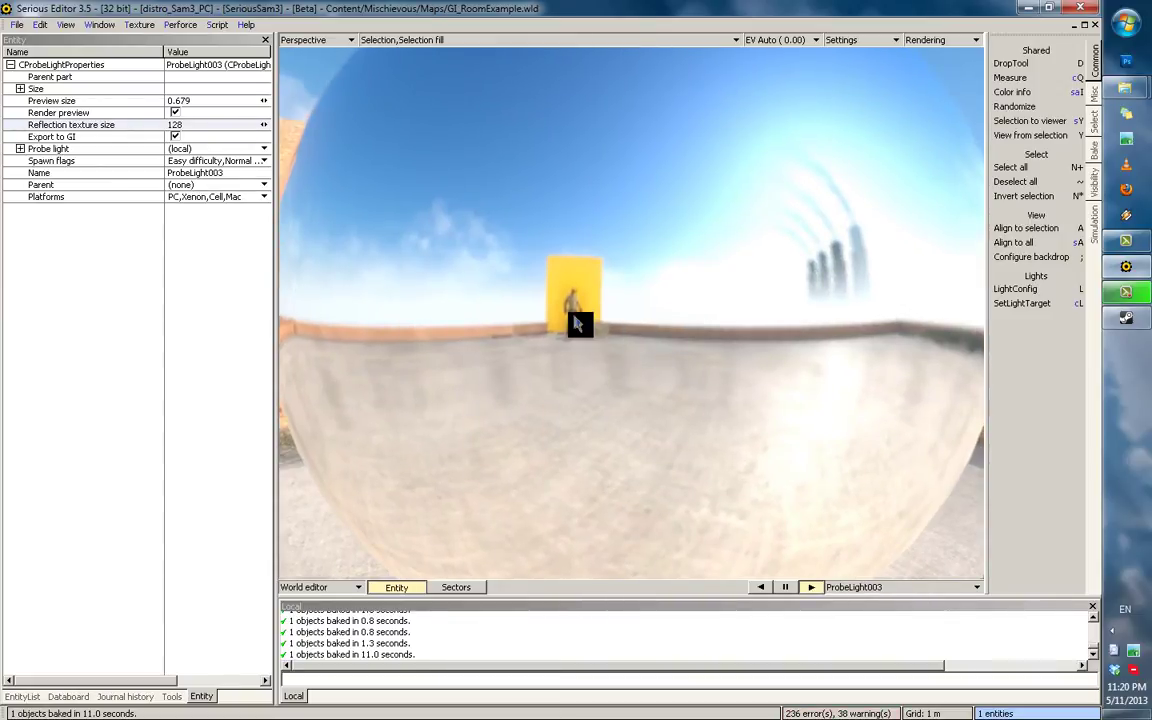
middle_drag(575, 317, 561, 393)
scroll(403, 366, down, 5)
scroll(532, 391, up, 4)
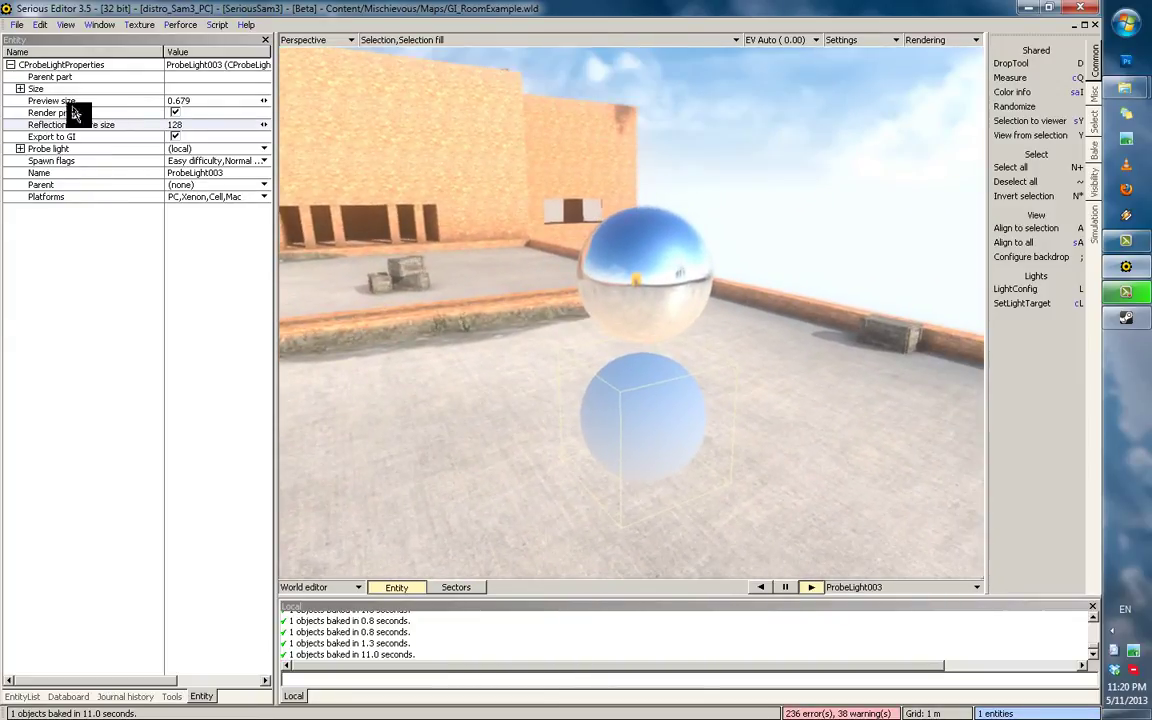
Reset the reflection texture size to -1, rebake the outdoor probe and examine its reflection sphere up close.
click(150, 127)
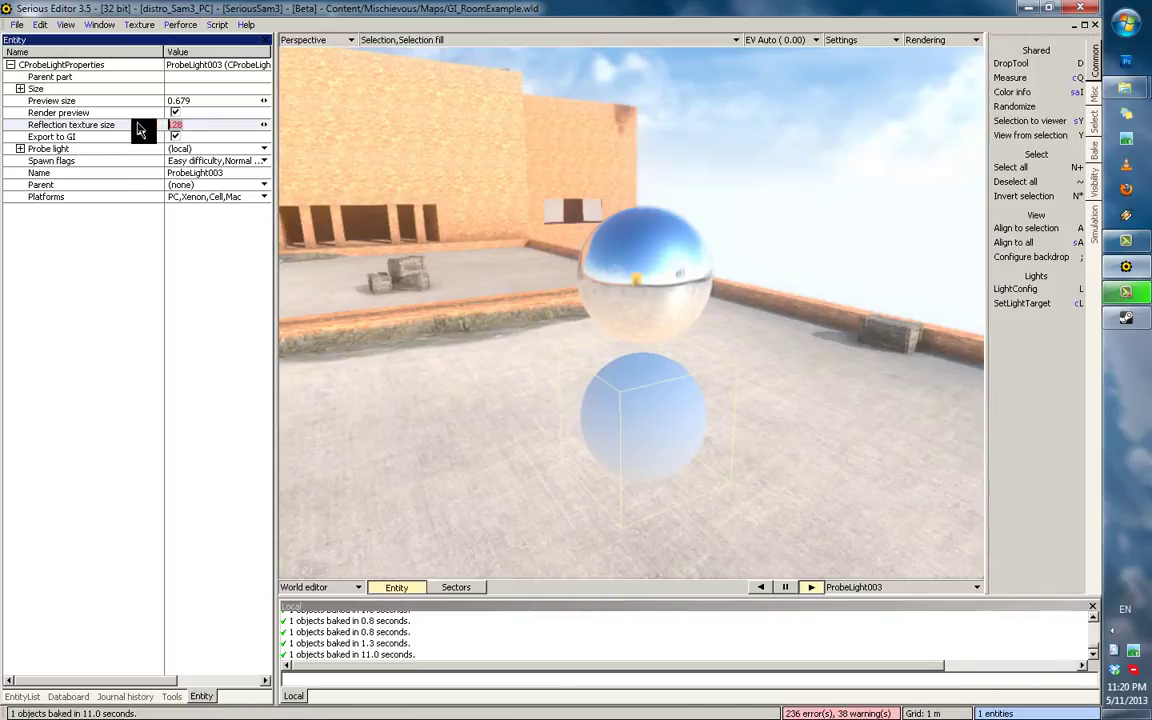
text(5)
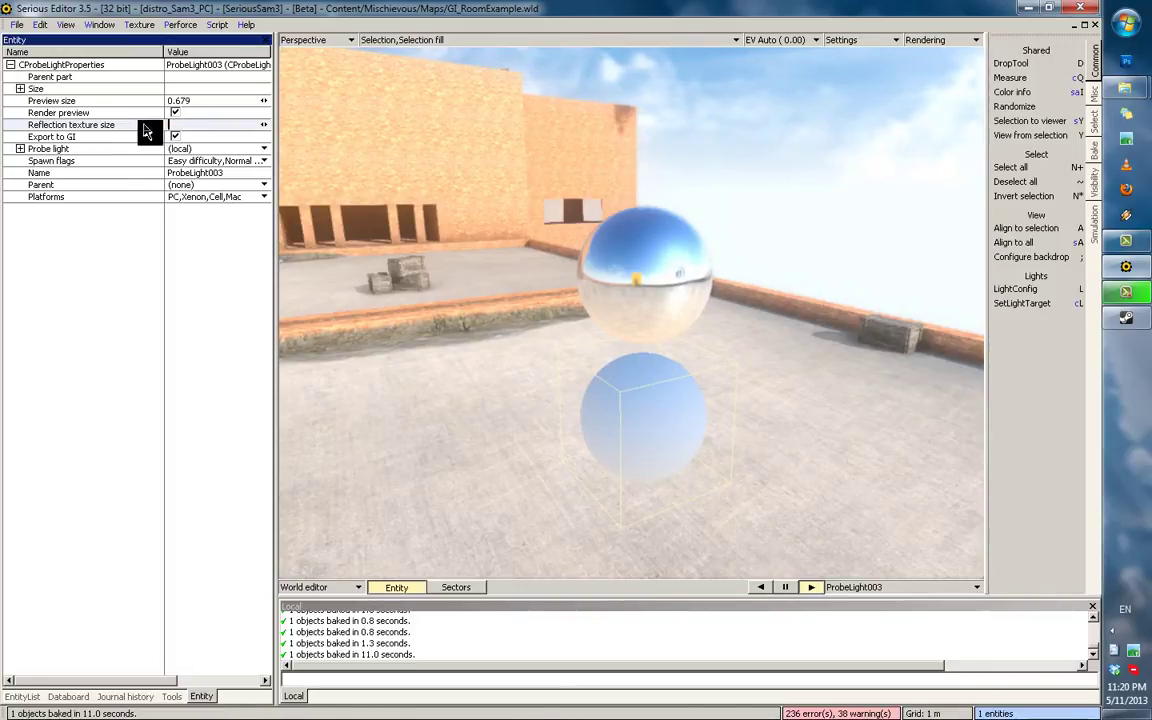
text(-1)
key(Return)
click(622, 363)
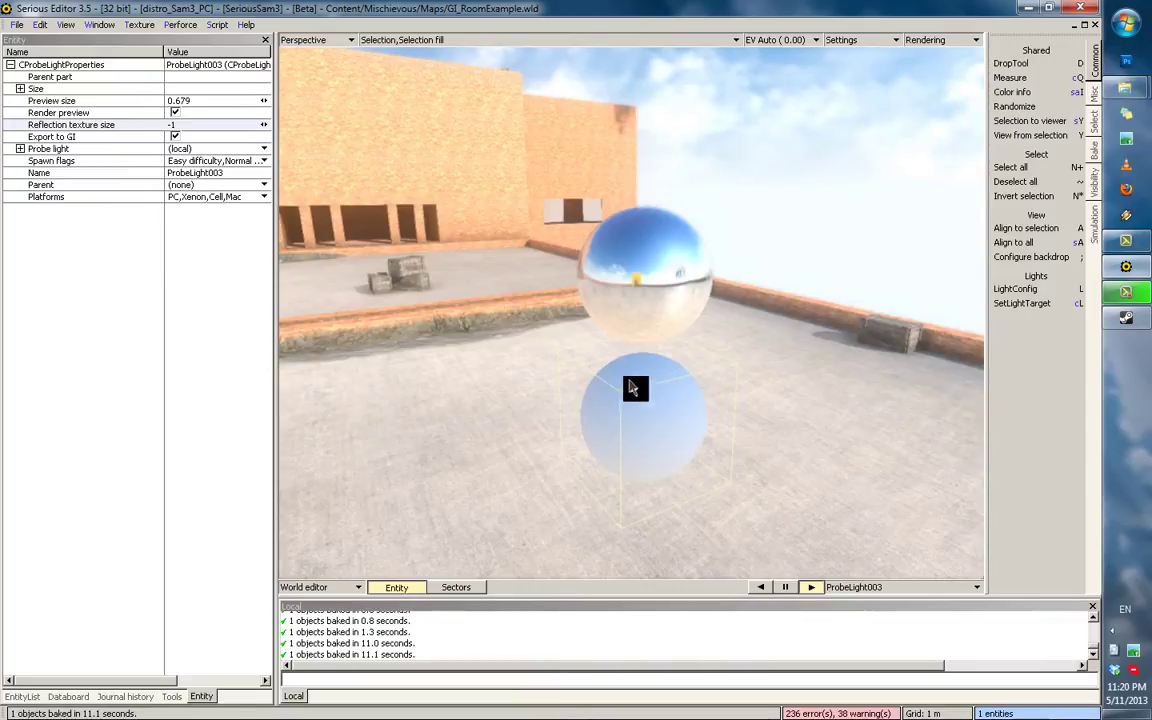
middle_drag(538, 306, 563, 396)
scroll(567, 395, up, 3)
scroll(567, 391, up, 3)
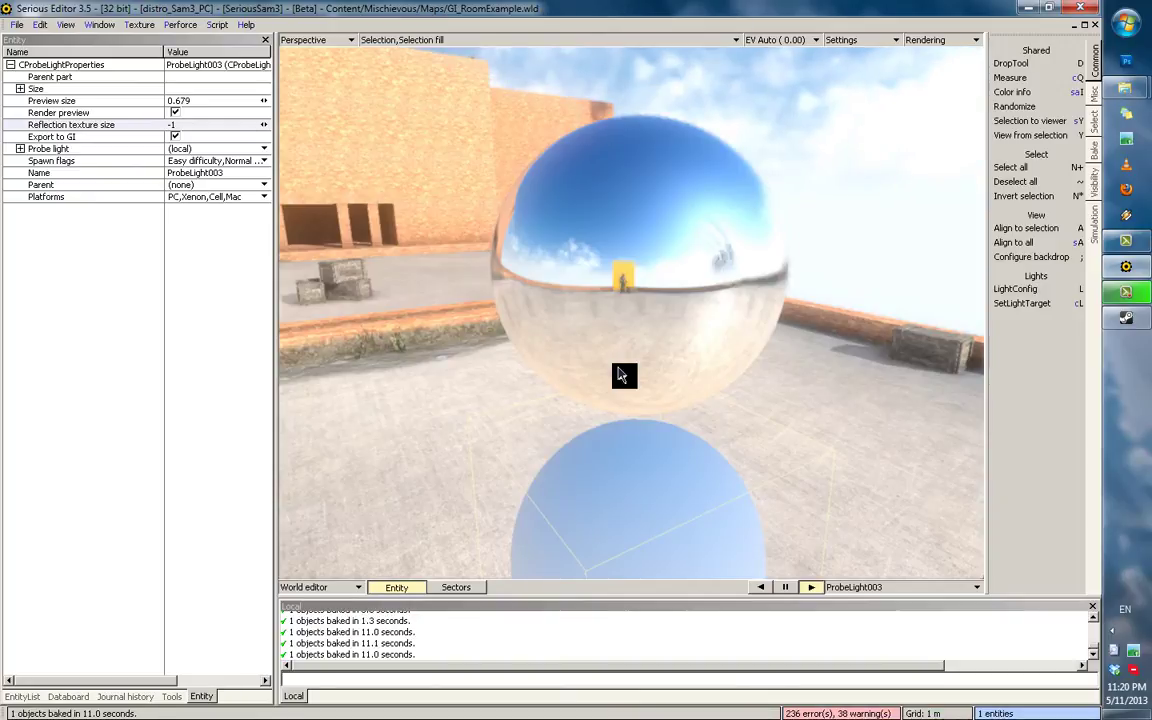
Set the outdoor probe's reflection texture size to 16 and rebake the probe.
click(118, 126)
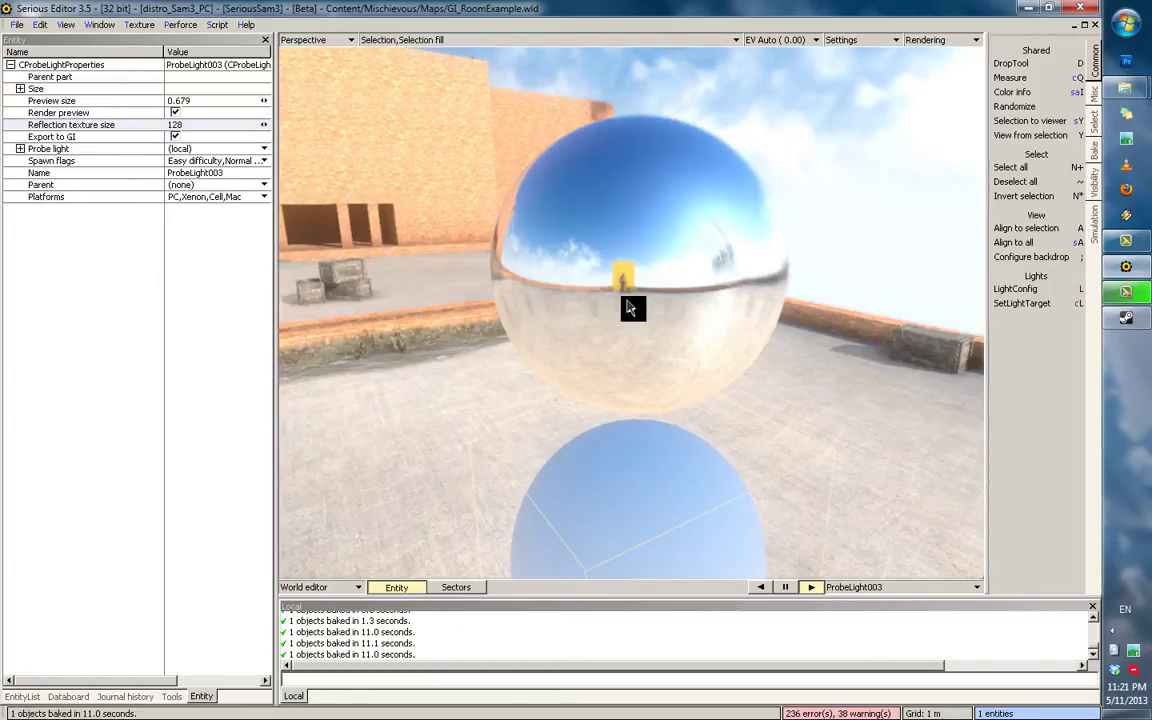
drag(198, 125, 160, 129)
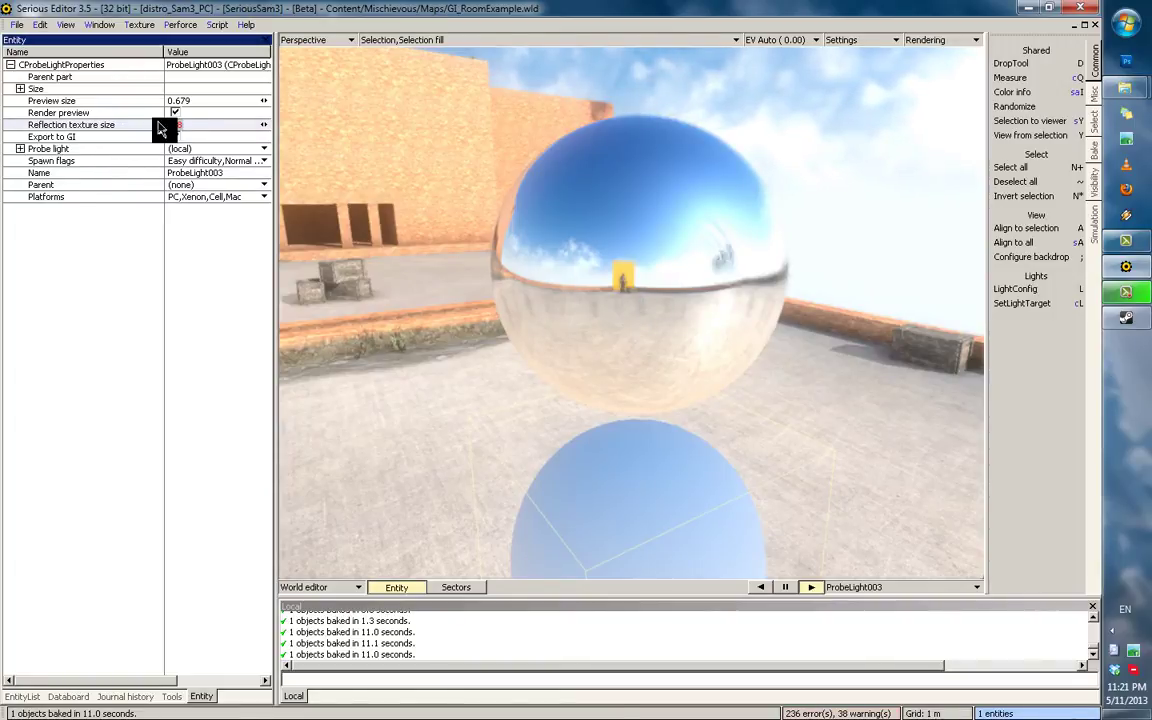
key(b)
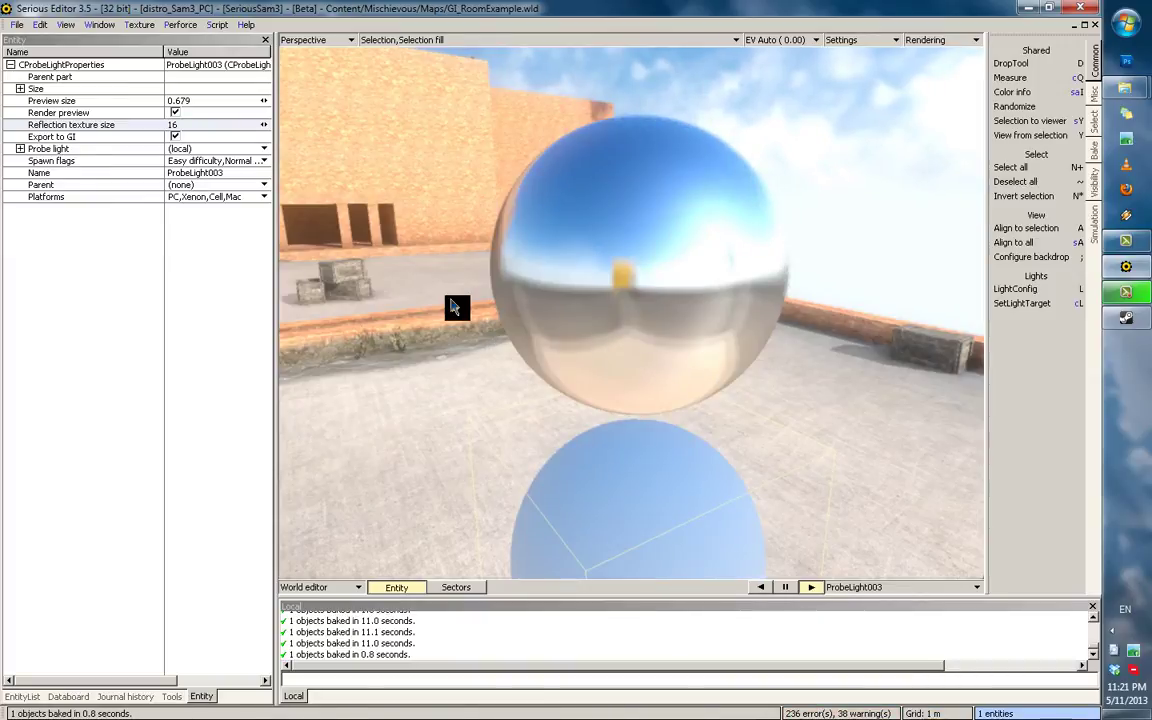
Select the probe light inside the brick room and expand its Probe light properties.
scroll(453, 306, down, 8)
middle_drag(453, 307, 361, 291)
key(w)
scroll(361, 297, up, 10)
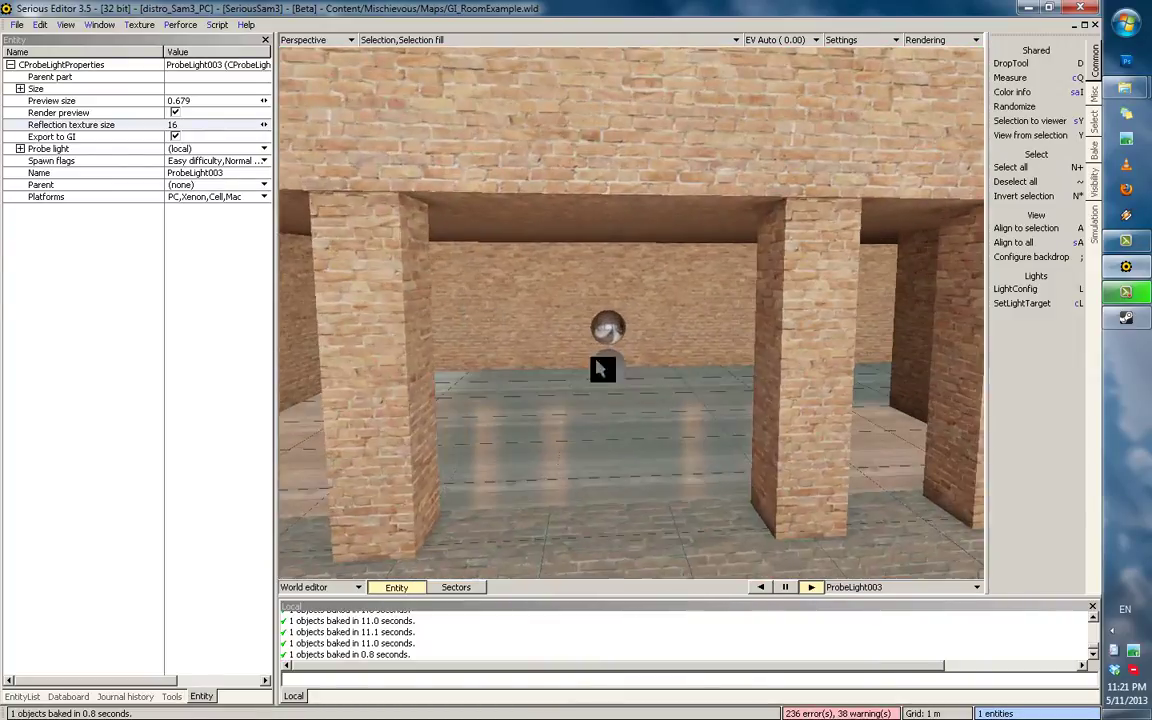
middle_drag(598, 364, 535, 338)
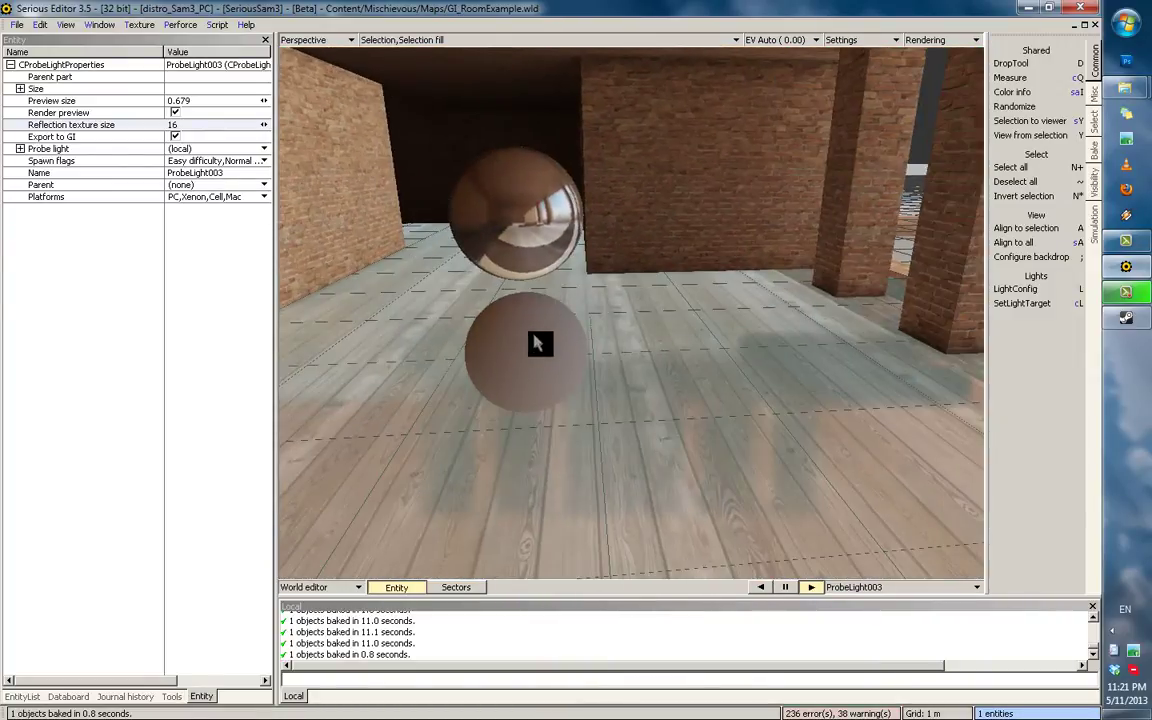
click(535, 338)
click(20, 148)
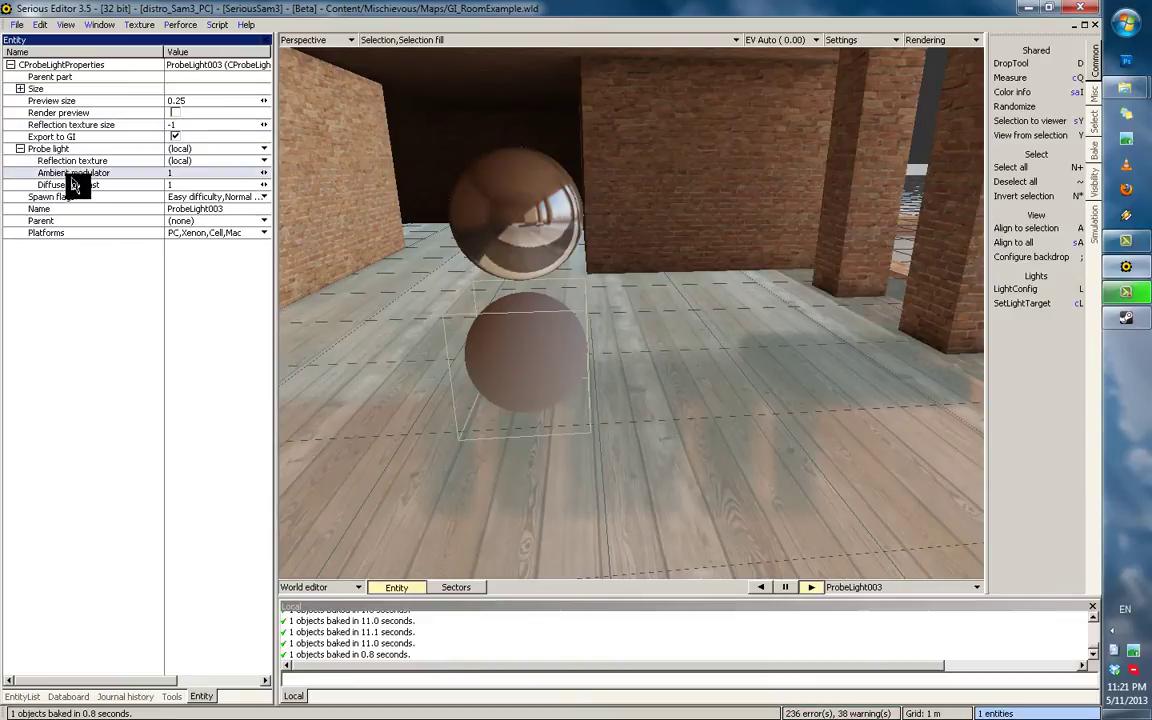
Display the room fully lit and enable the indoor probe's render preview.
middle_drag(594, 292, 597, 293)
key(0)
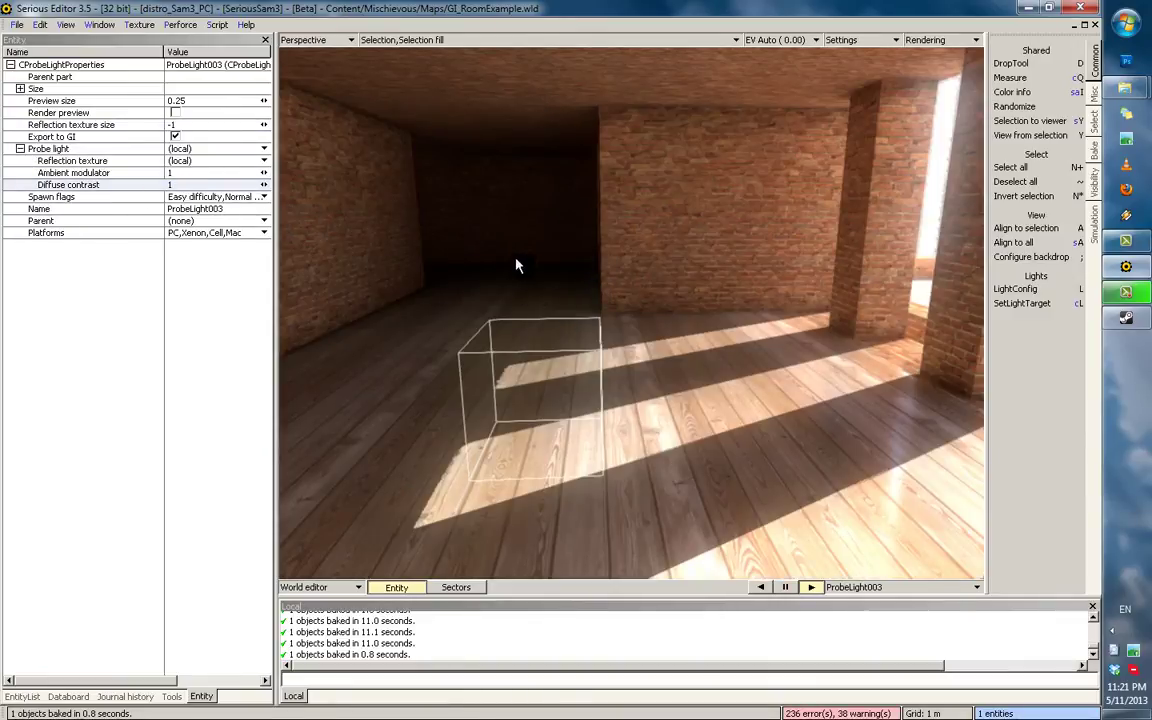
middle_drag(515, 258, 487, 250)
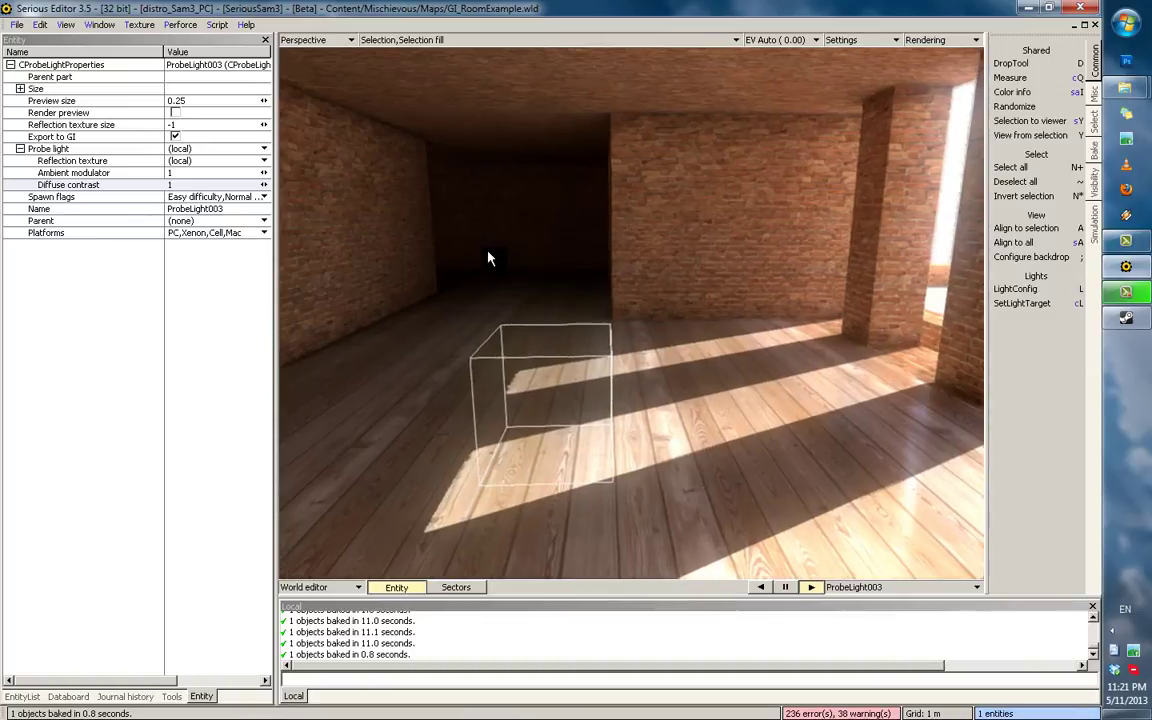
click(176, 114)
Set the indoor probe's diffuse contrast to 2 and its ambient modulator to 2.
drag(195, 184, 152, 184)
text(2)
key(Return)
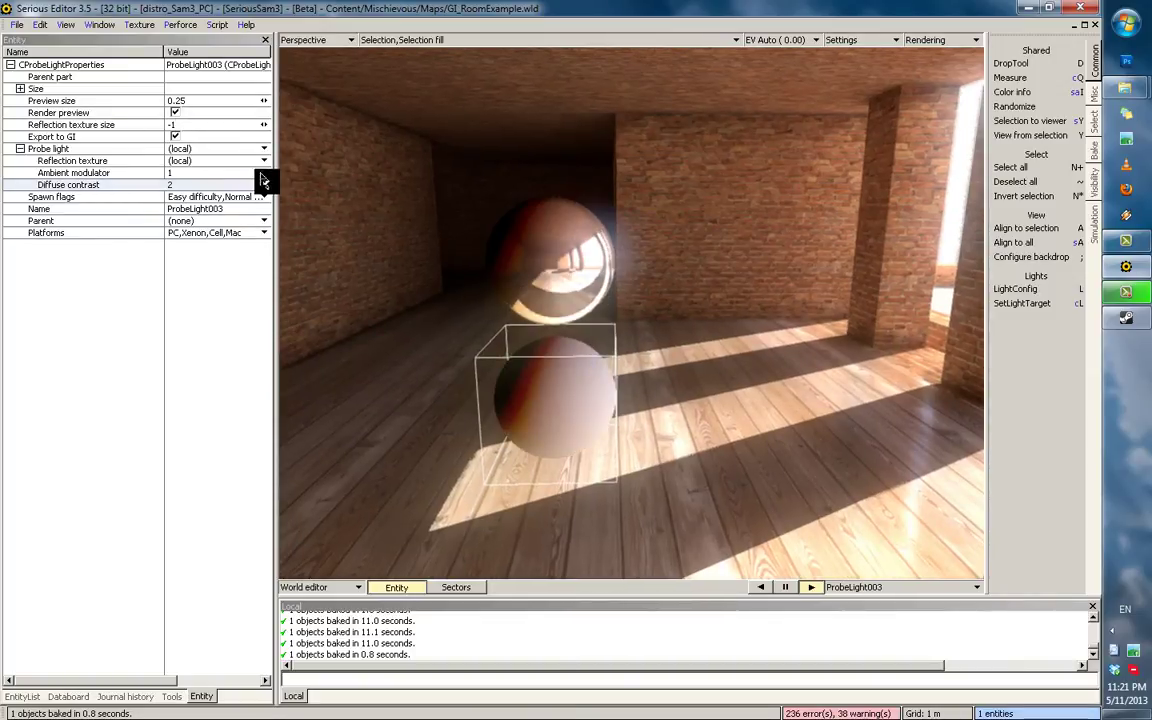
drag(265, 173, 286, 173)
key(Return)
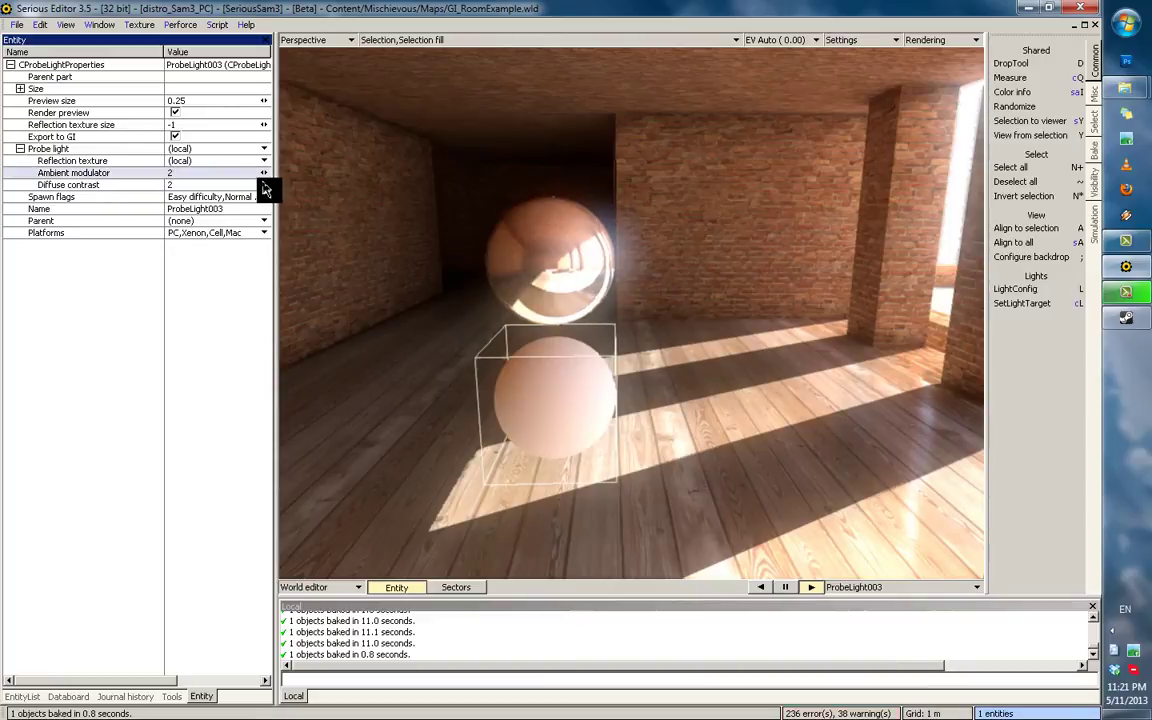
Set the indoor probe's ambient modulator to 1.5 and rebake the probe.
drag(263, 175, 228, 180)
key(BackSpace)
key(Return)
click(513, 376)
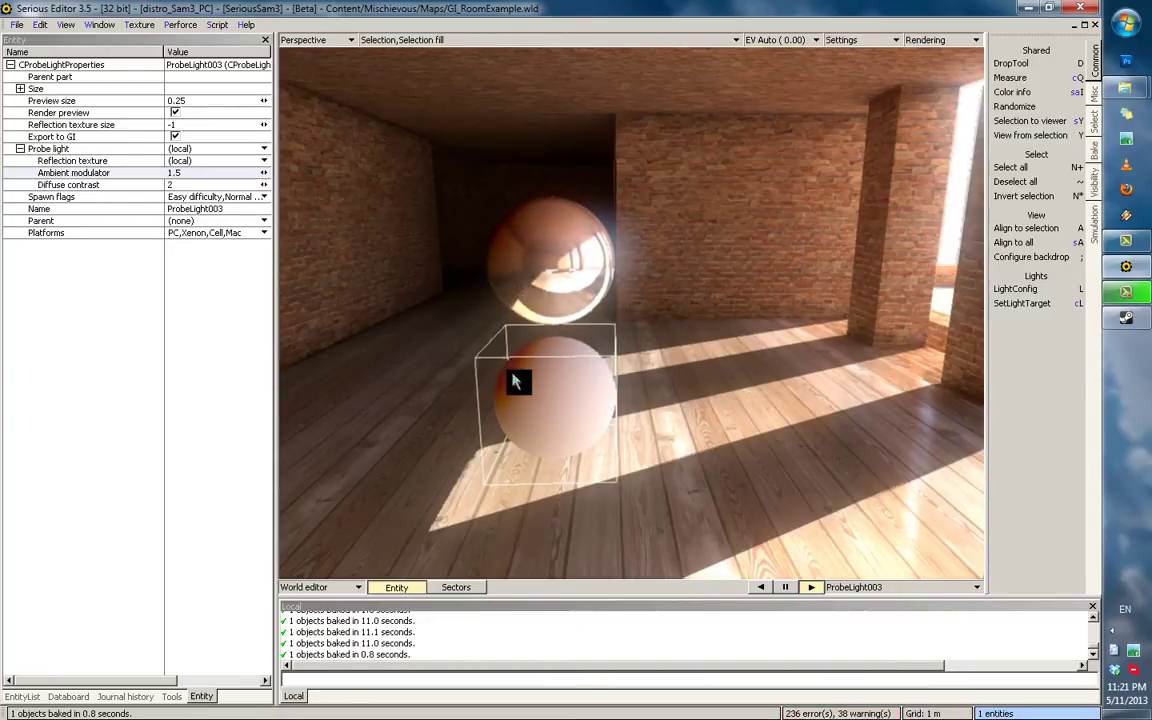
middle_drag(617, 326, 622, 378)
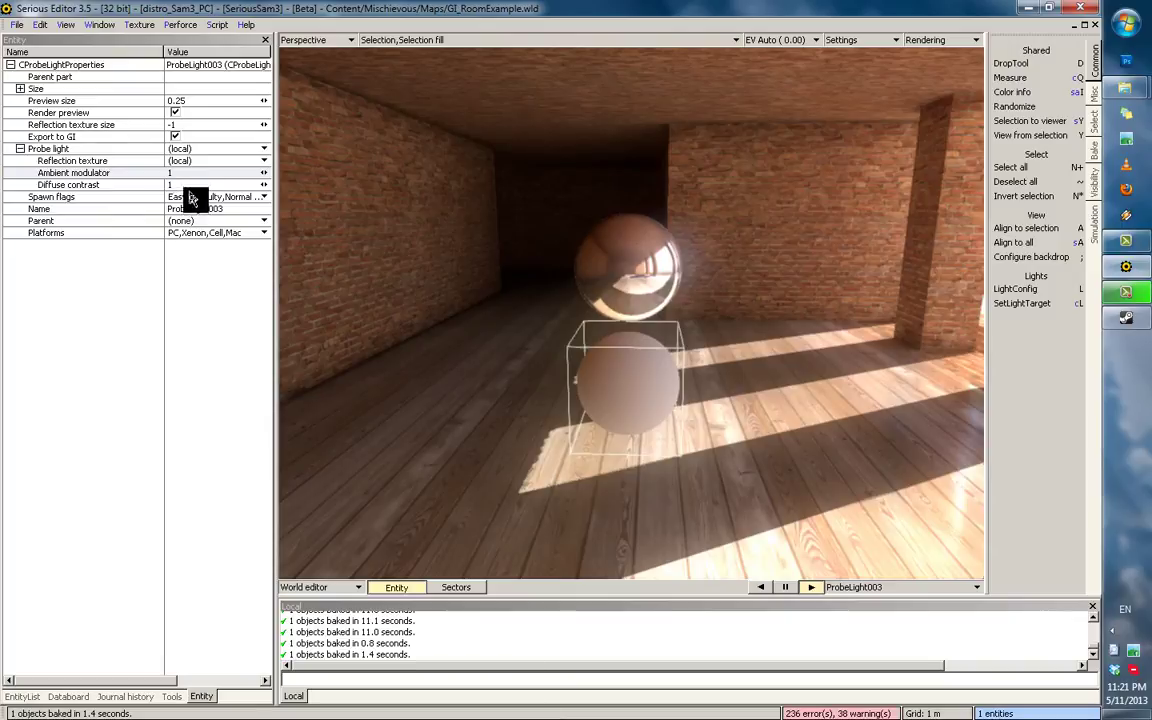
Set the indoor probe's diffuse contrast to 2 and its ambient modulator to 1.5.
click(185, 196)
click(142, 186)
key(Return)
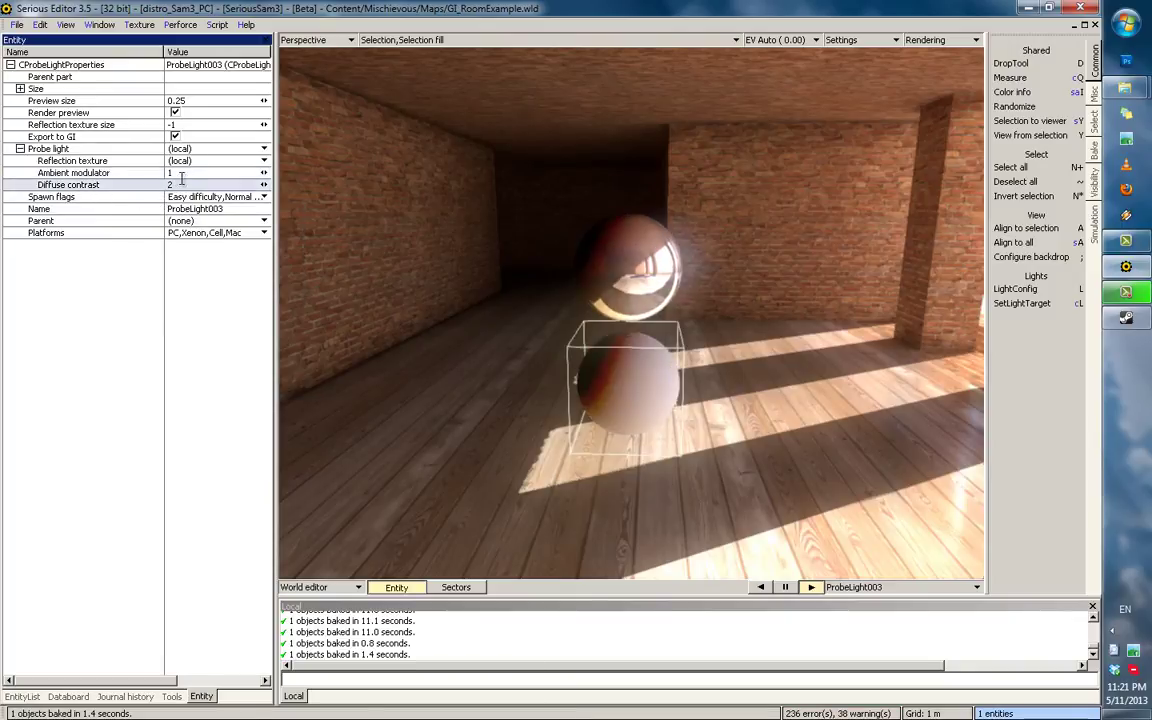
click(186, 174)
text(1.5)
key(Return)
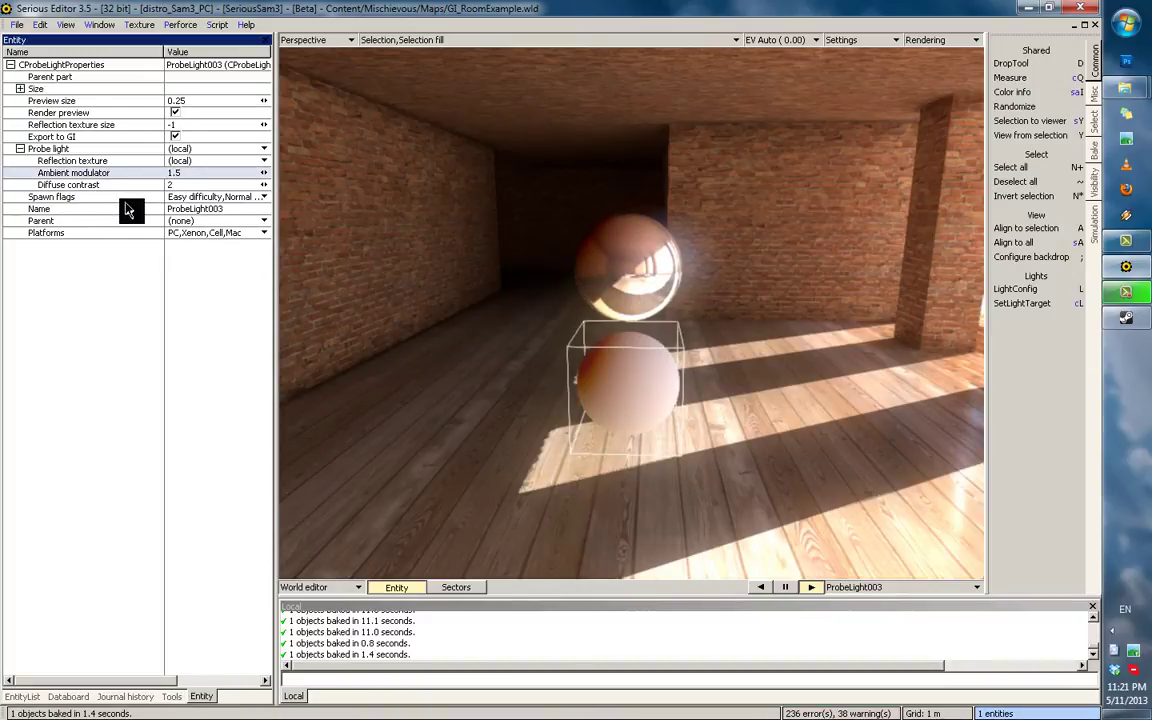
Rename the indoor probe light "ProbeLight - A1.5 D2" to record its settings, and rebake it.
click(95, 207)
drag(228, 212, 134, 214)
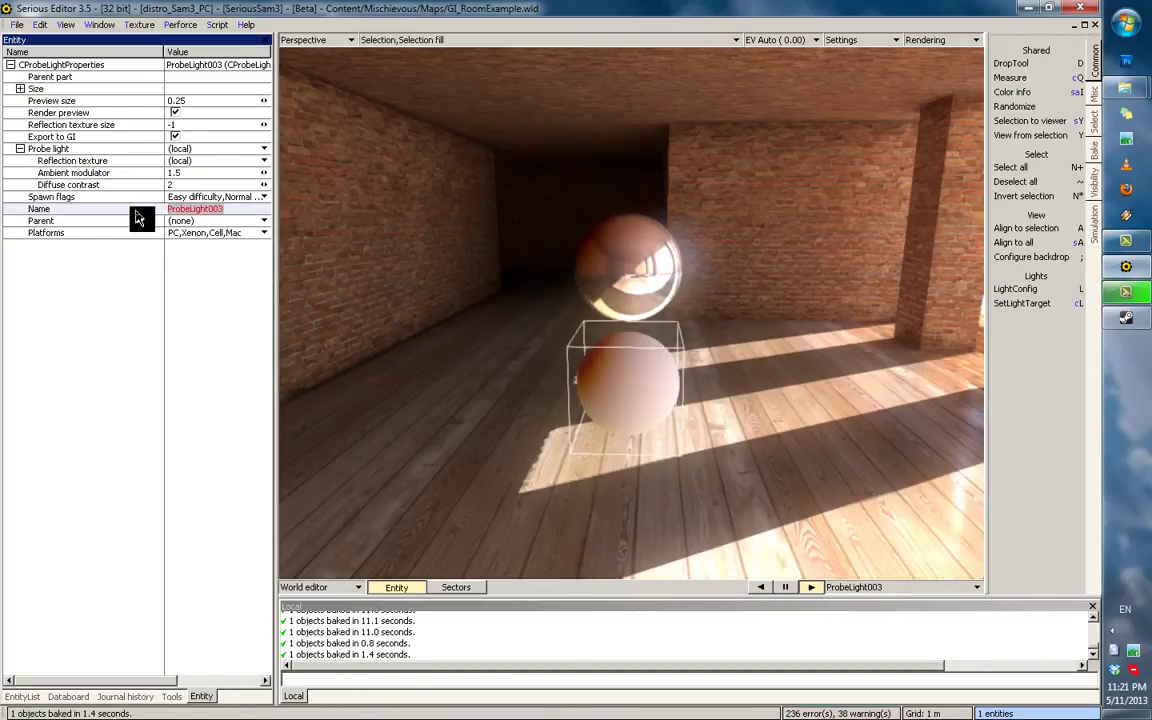
click(253, 208)
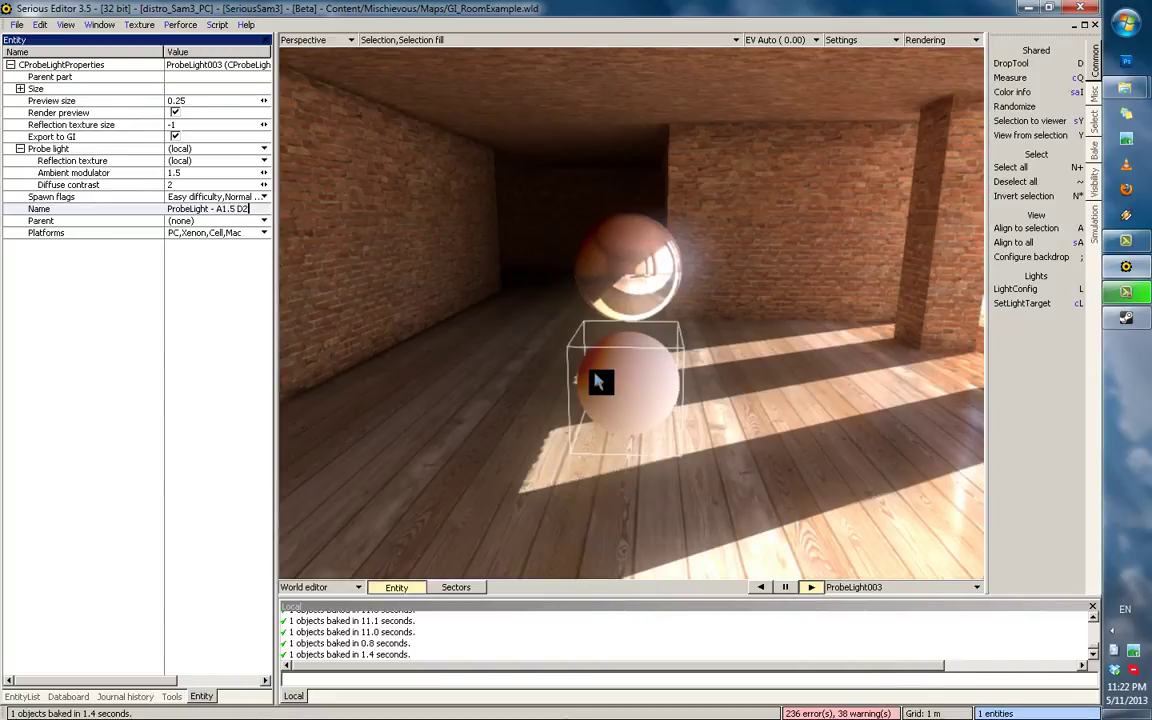
key(Return)
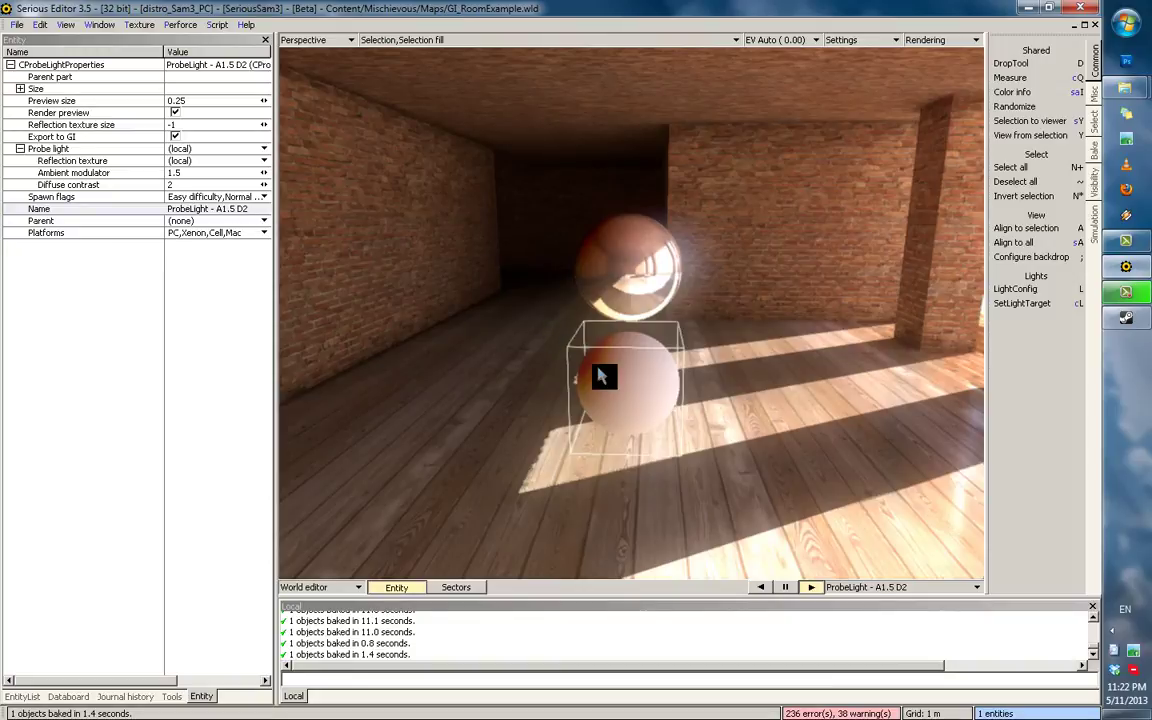
key(ctrl+b)
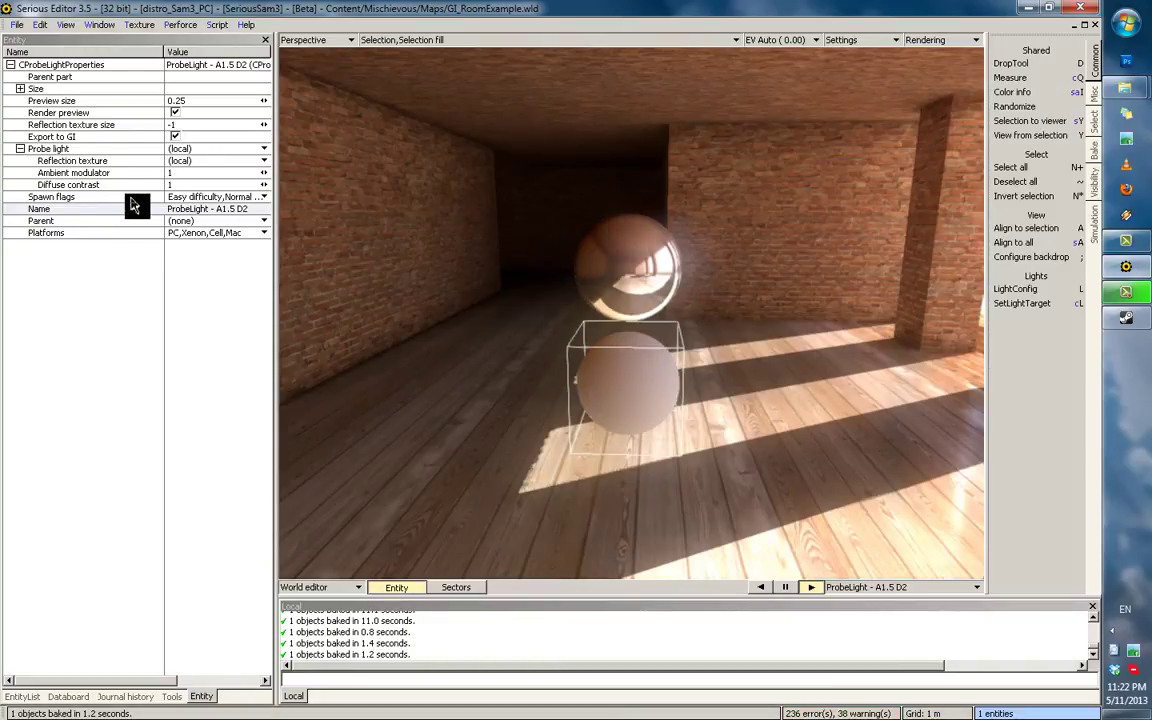
Re-enter the rebaked probe's noted values: diffuse contrast 2 and ambient modulator 1.5.
mouse_move(569, 338)
middle_down()
mouse_move(609, 349)
mouse_move(558, 336)
middle_up()
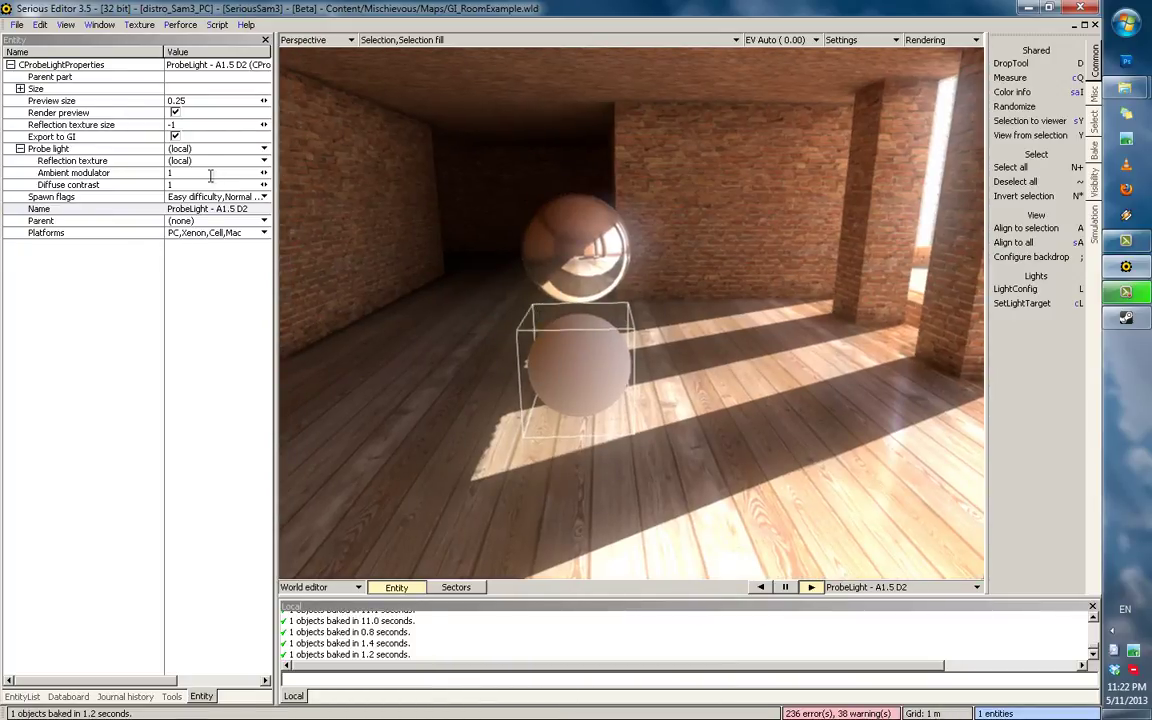
click(224, 209)
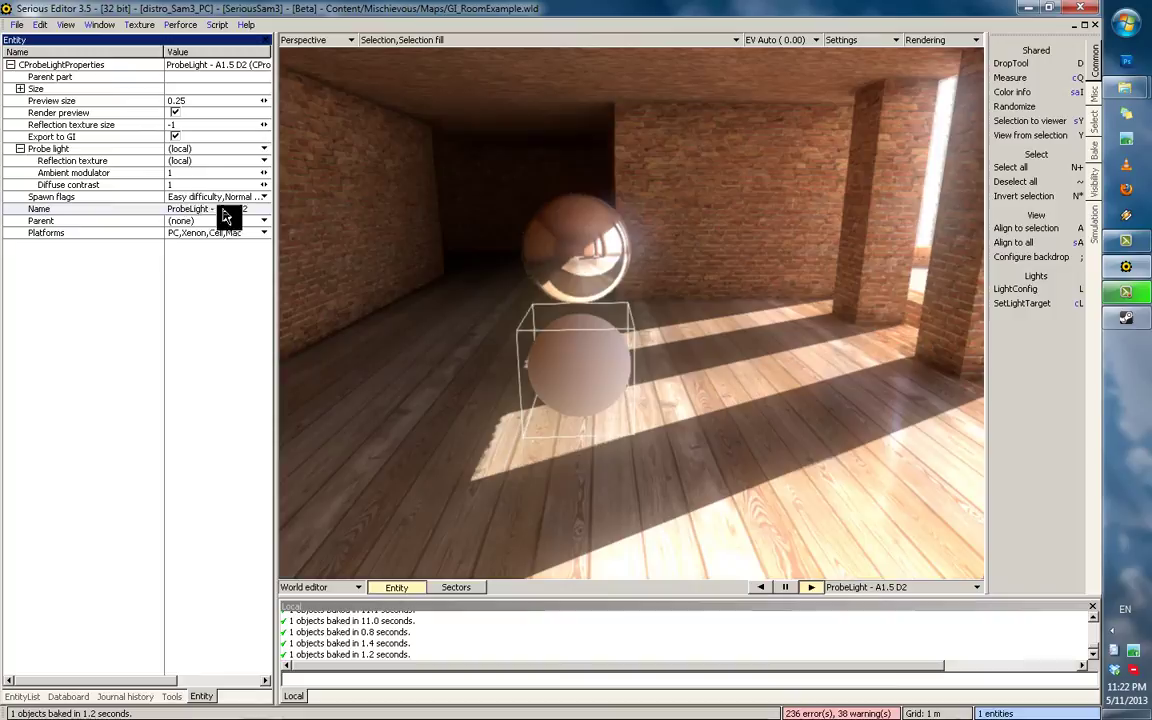
drag(171, 185, 154, 187)
text(2)
key(Return)
click(184, 173)
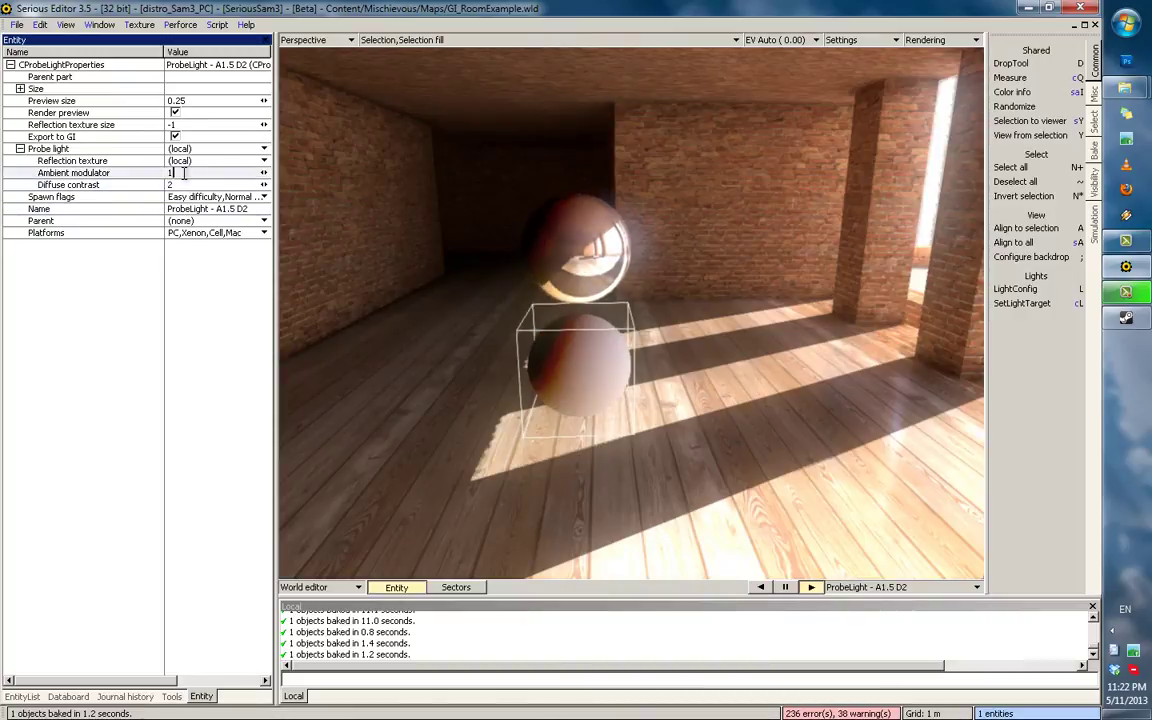
key(Return)
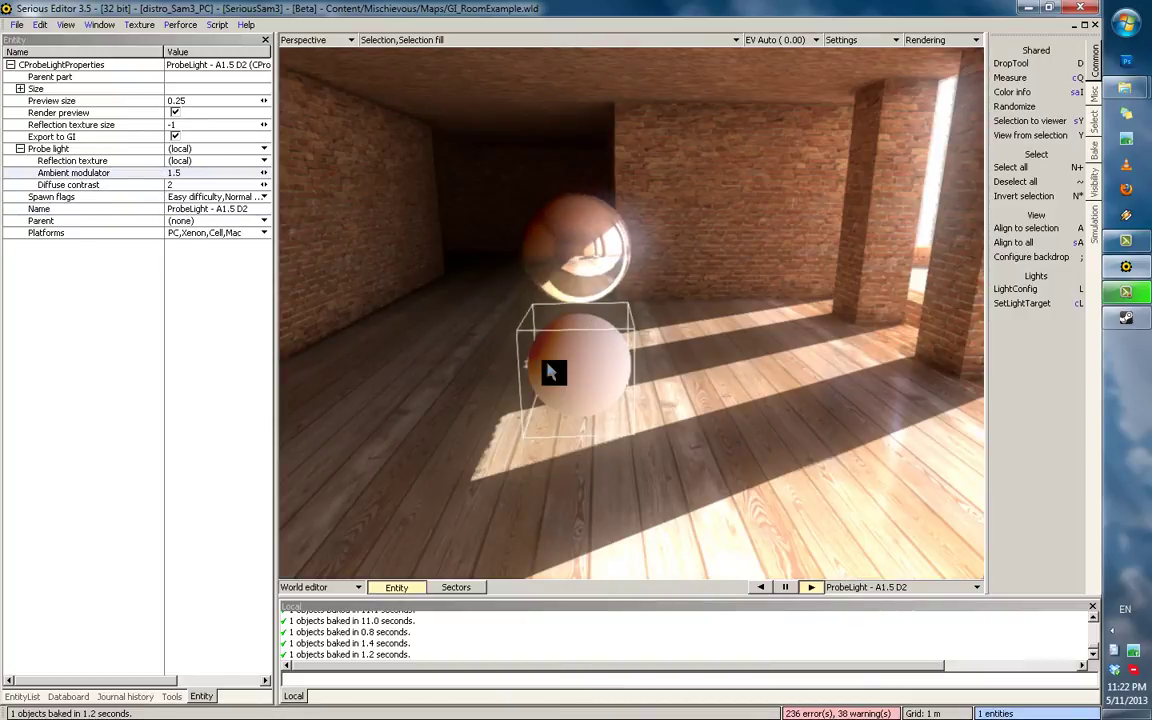
Examine the indoor probe's preview in the room along with its ambient modulator, diffuse contrast and Export to GI properties.
middle_drag(596, 336, 598, 336)
scroll(596, 336, down, 5)
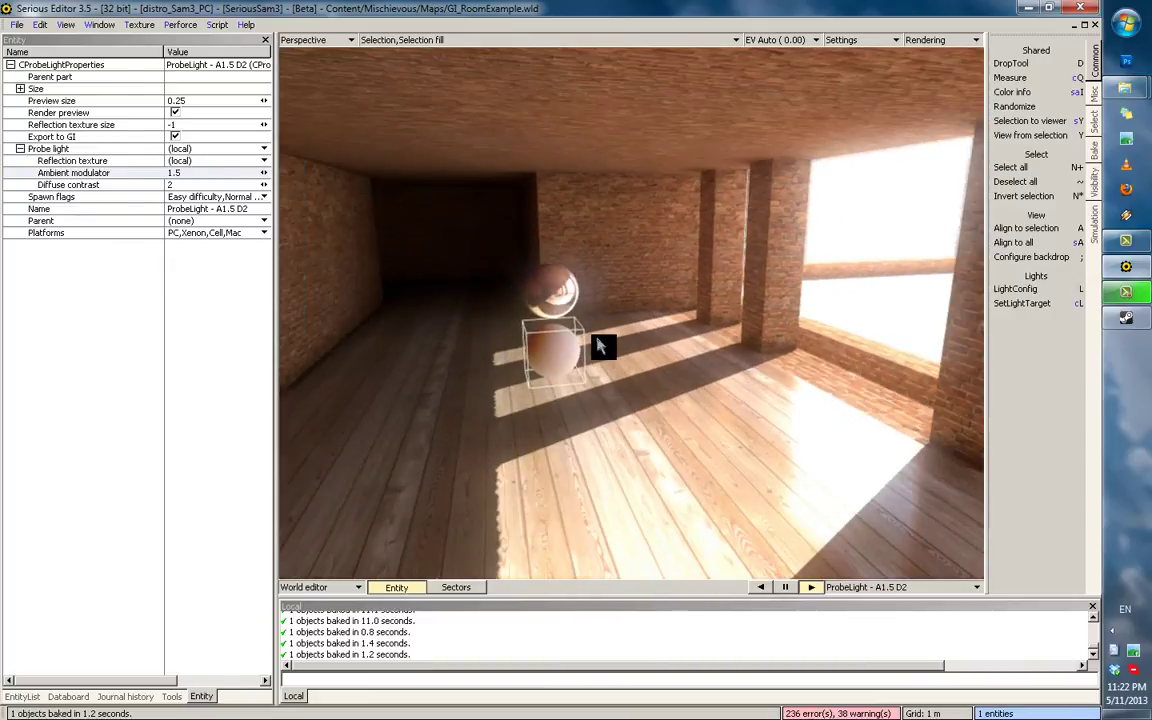
scroll(596, 336, up, 4)
click(134, 184)
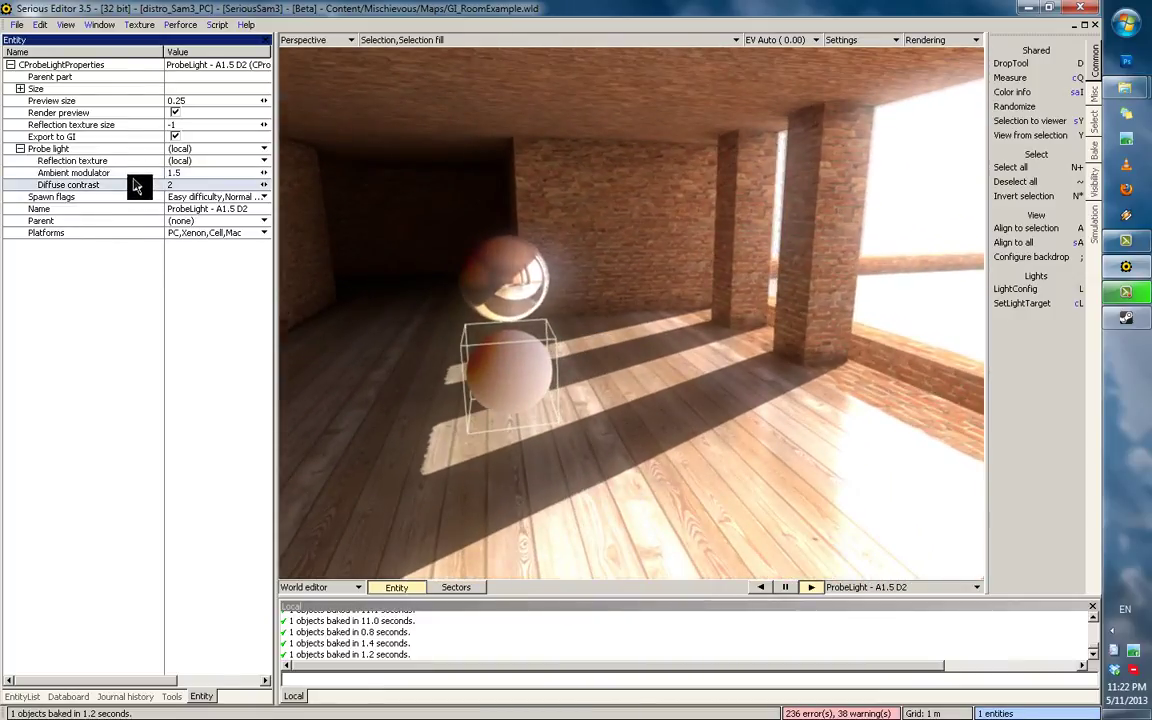
click(138, 174)
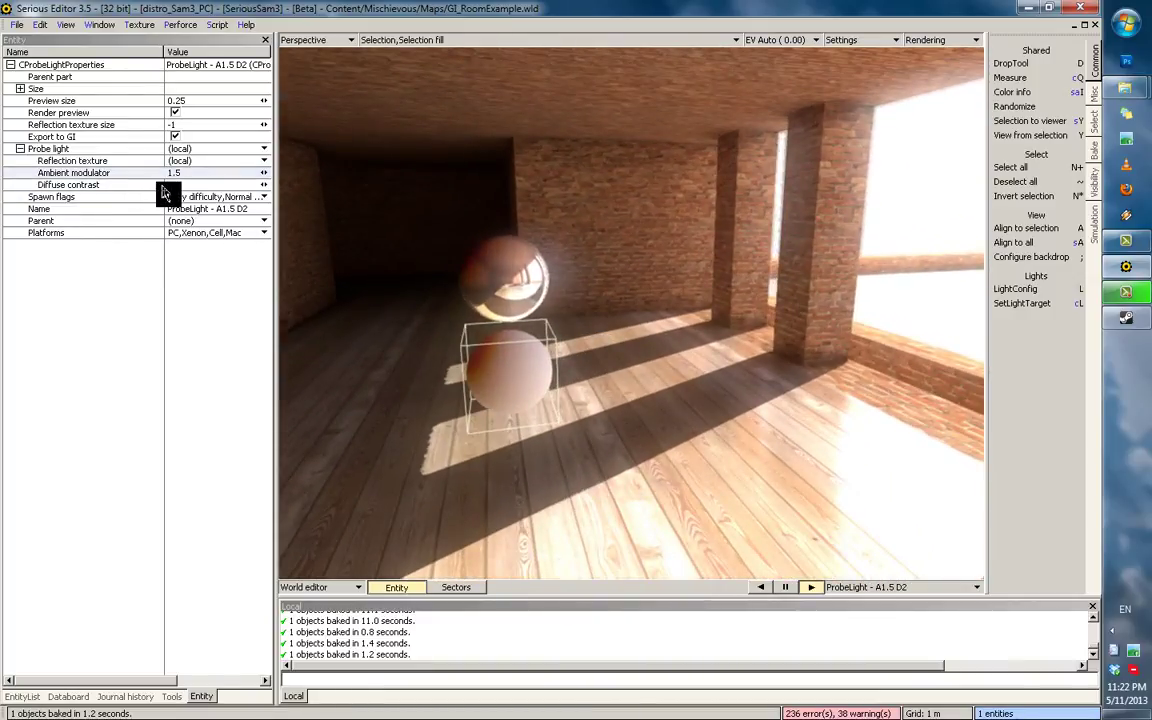
middle_drag(532, 272, 632, 340)
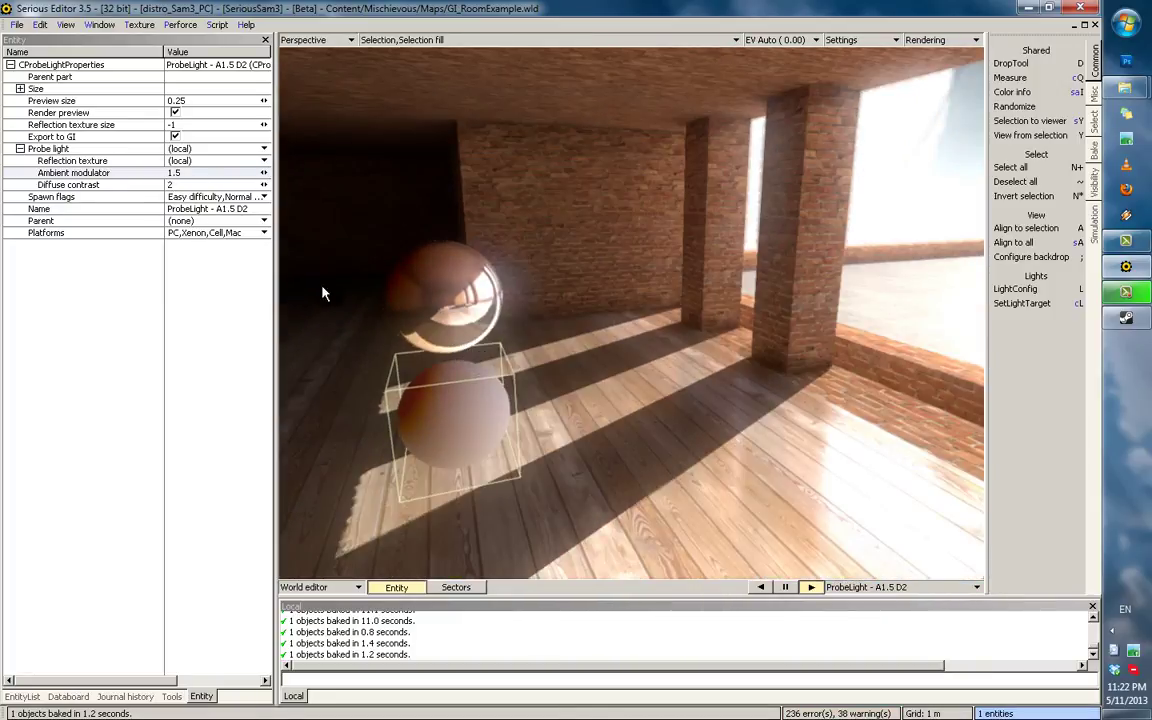
click(80, 139)
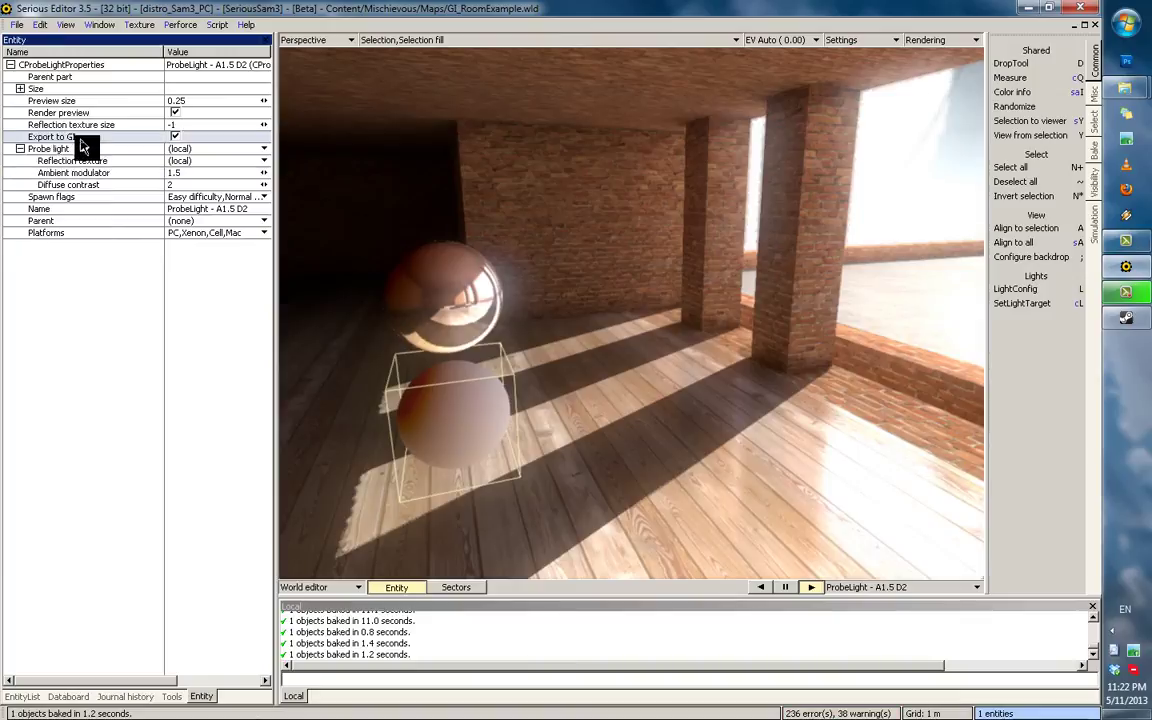
click(396, 243)
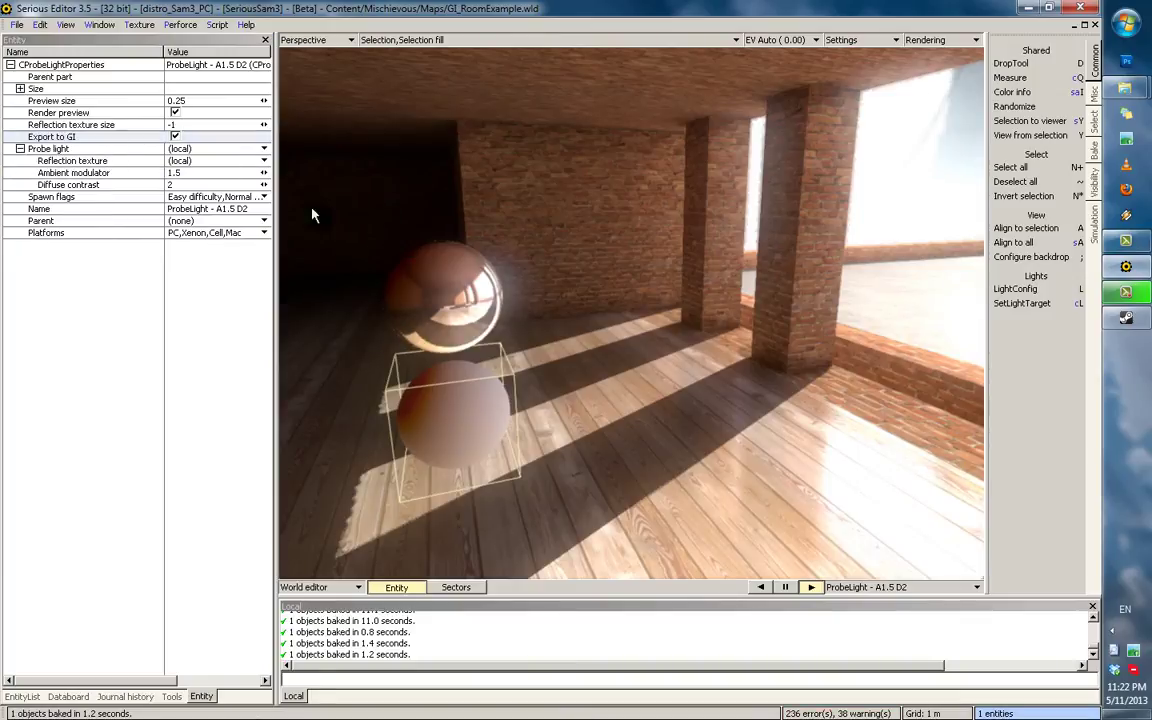
click(82, 139)
Deselect the indoor probe light and look over the outdoor area with its crates and outdoor probe preview.
middle_drag(476, 387, 571, 397)
key(grave)
middle_drag(762, 345, 815, 371)
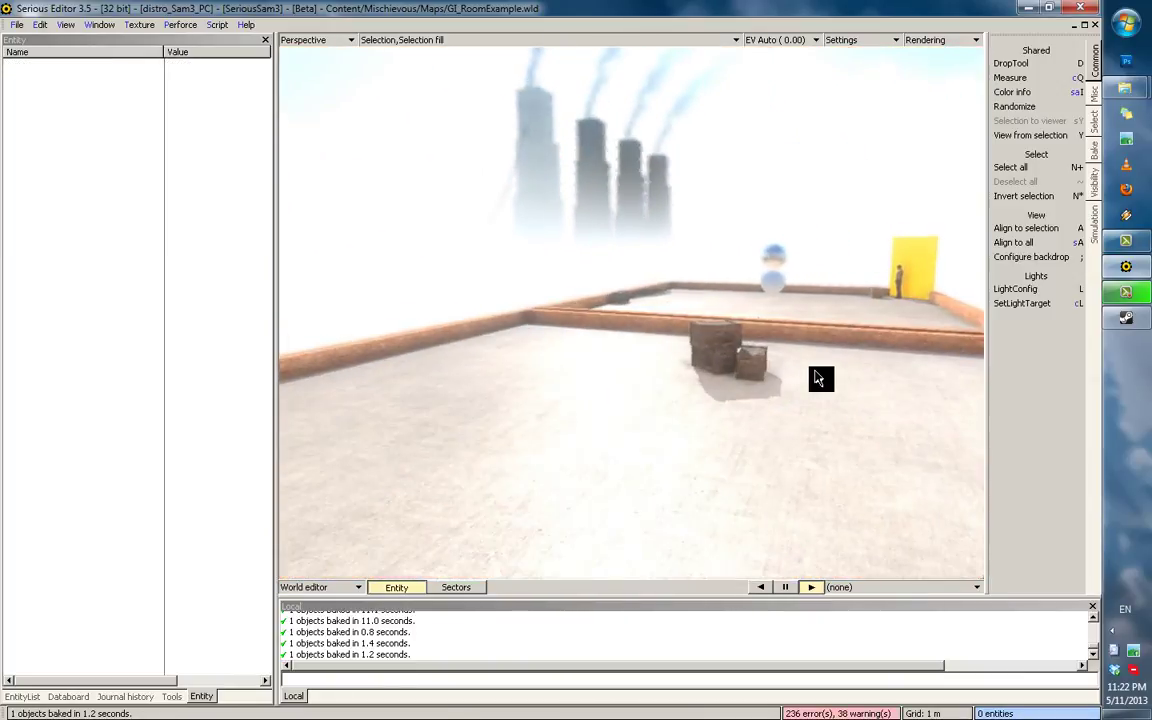
right_drag(818, 378, 576, 406)
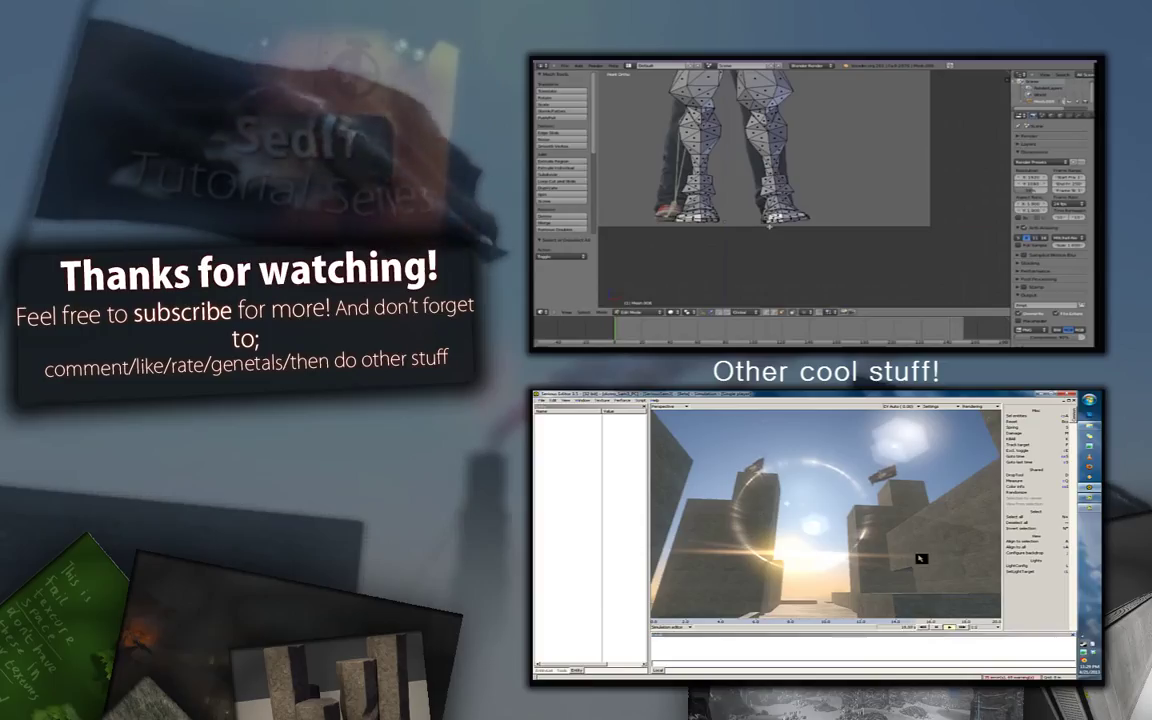